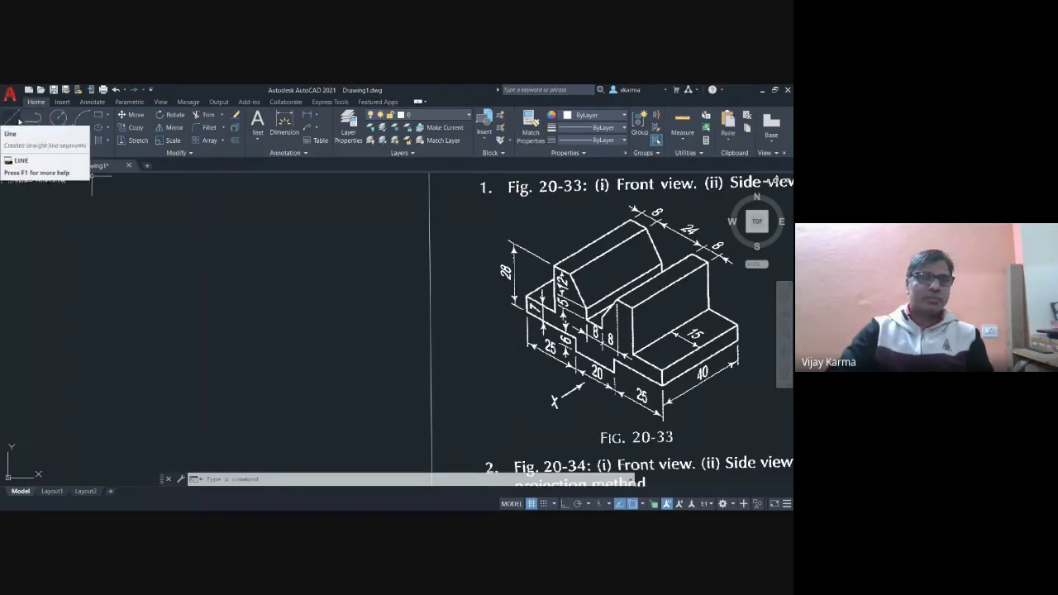
- Start the LINE command from the Draw panel beside the Fig. 20-33 reference
click(12, 121)
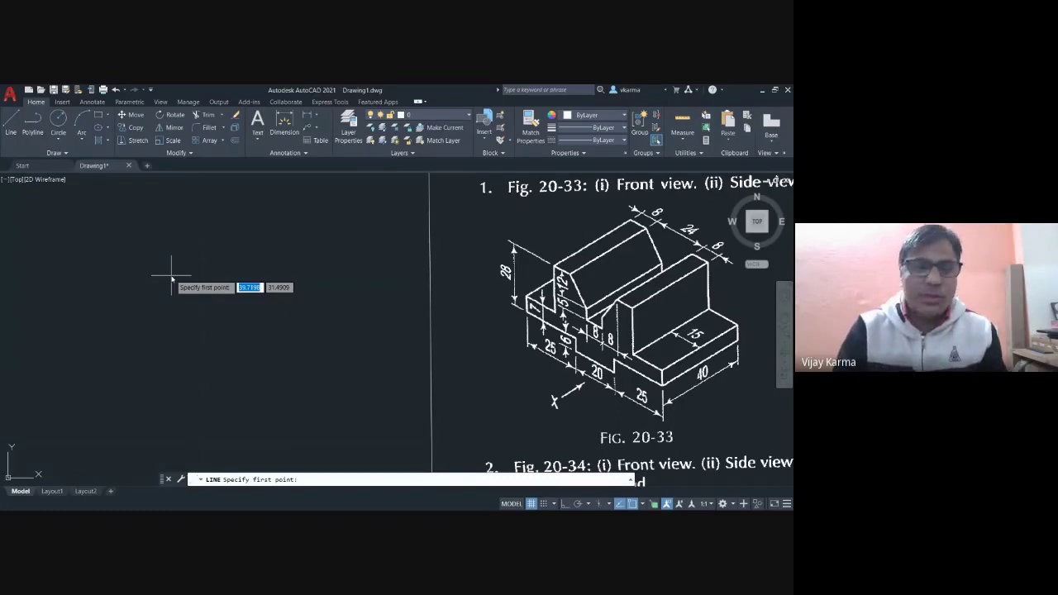
- Anchor the new line's first point at coordinates 20,20 and bring it into view
text(20)
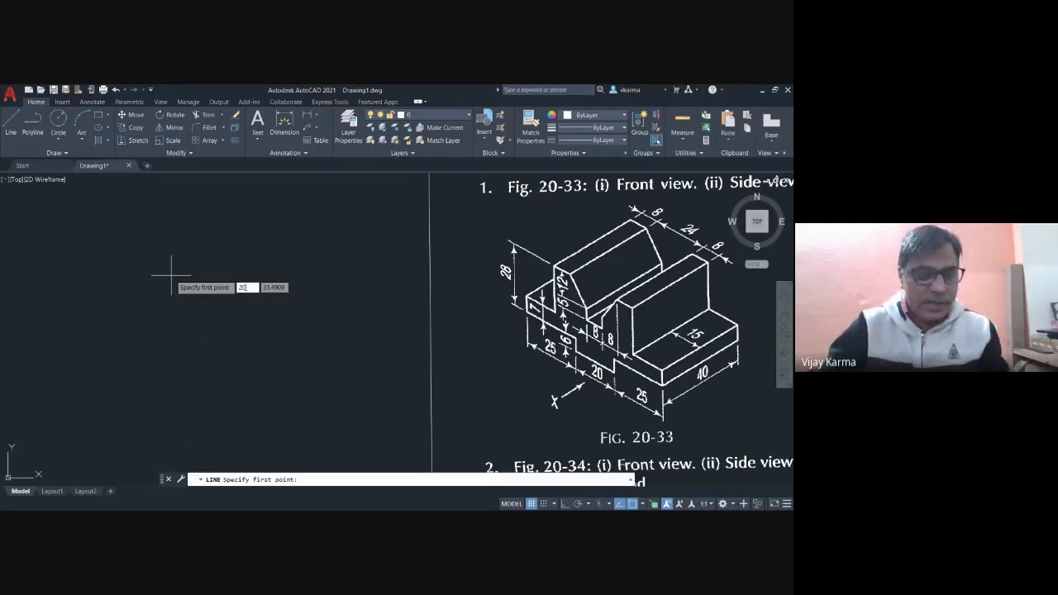
key(Tab)
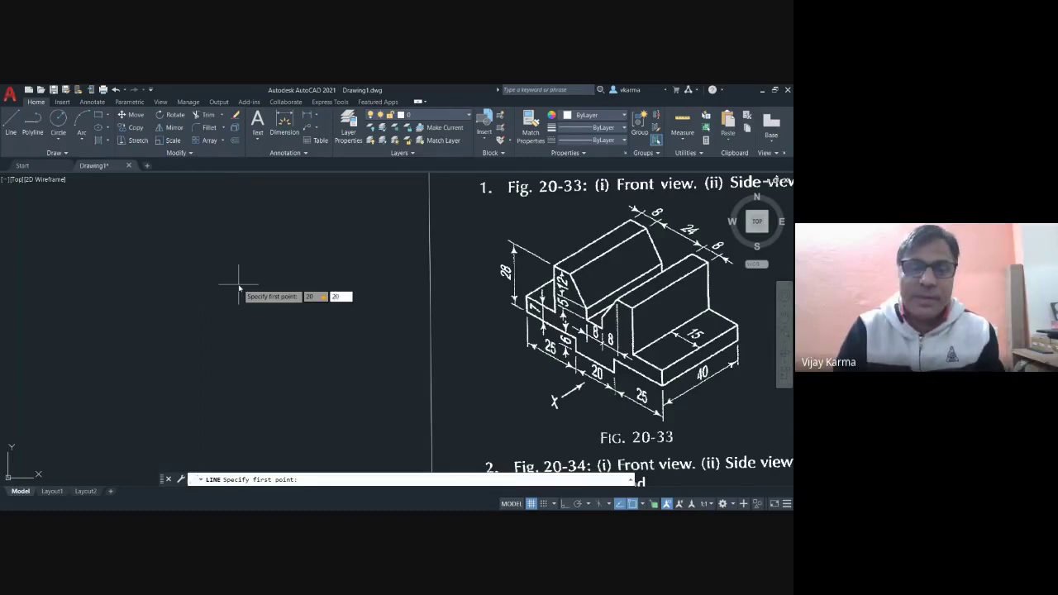
key(Return)
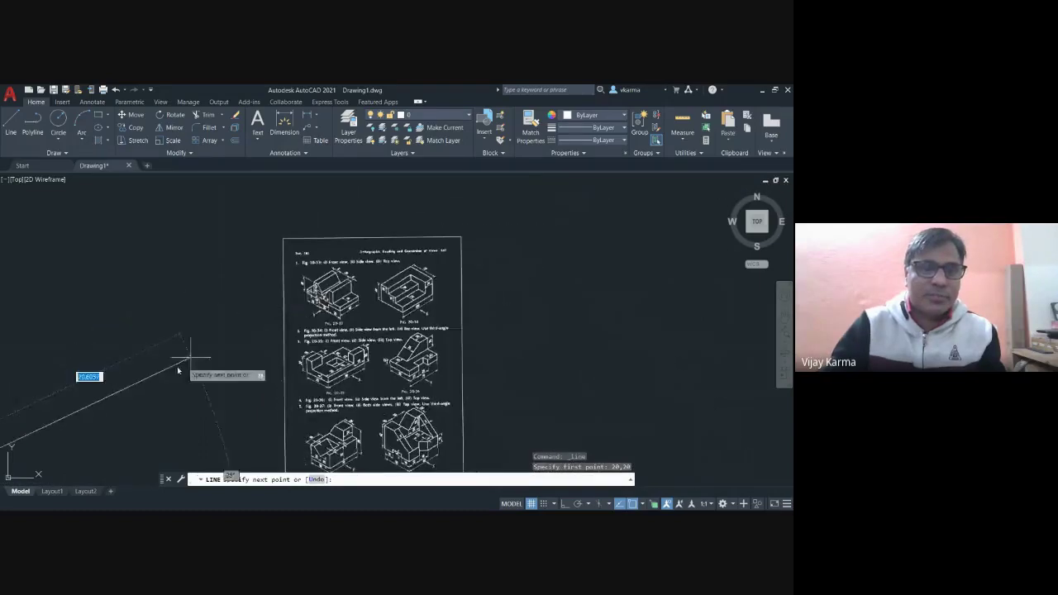
scroll(232, 308, down, 3)
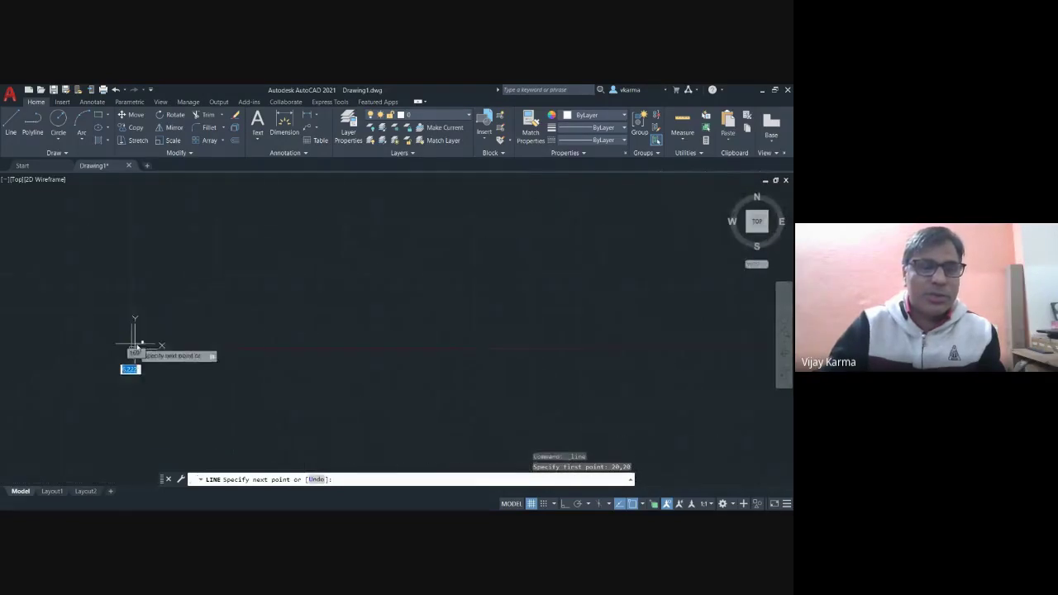
middle_drag(176, 337, 345, 278)
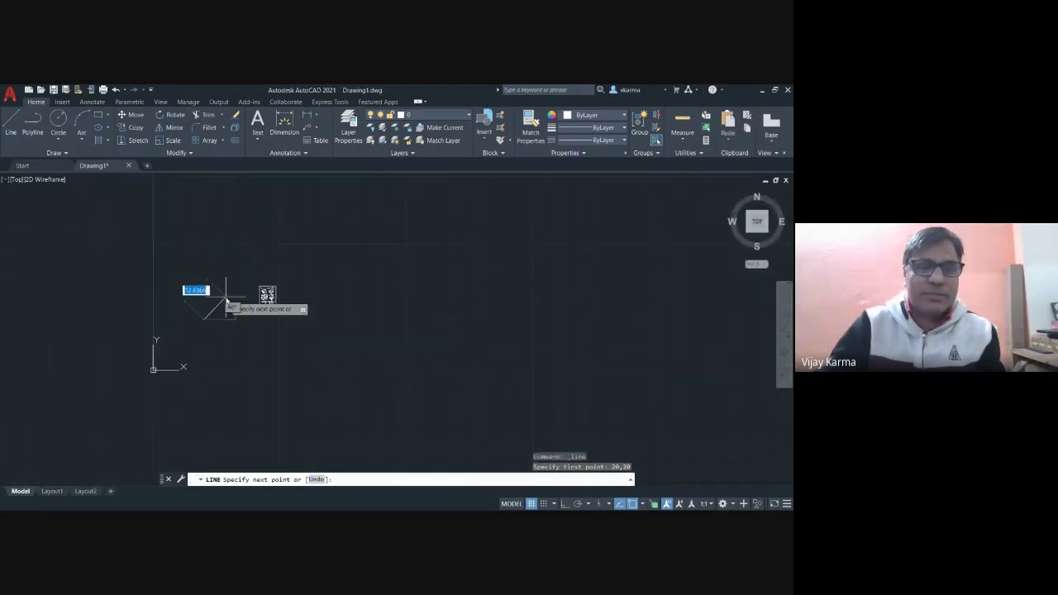
scroll(226, 300, up, 4)
scroll(248, 291, up, 1)
scroll(255, 290, up, 2)
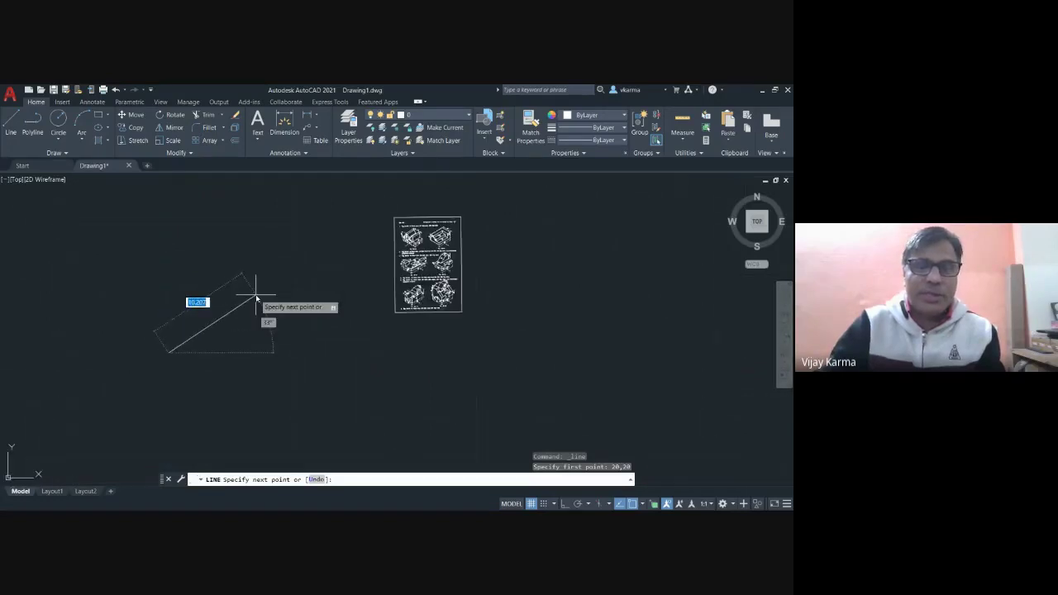
scroll(257, 296, up, 2)
middle_drag(268, 300, 307, 306)
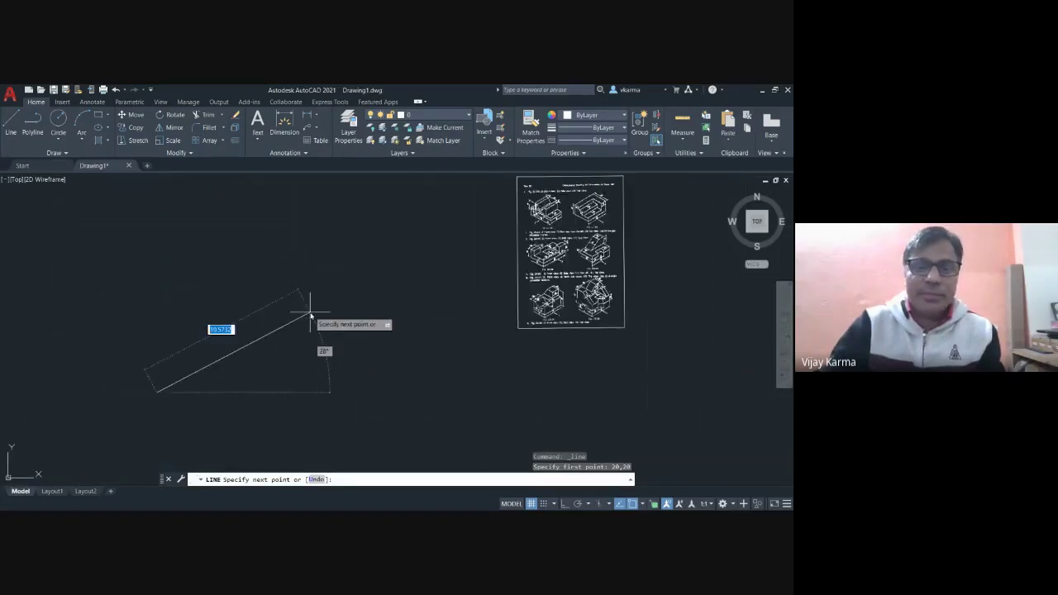
scroll(286, 296, up, 2)
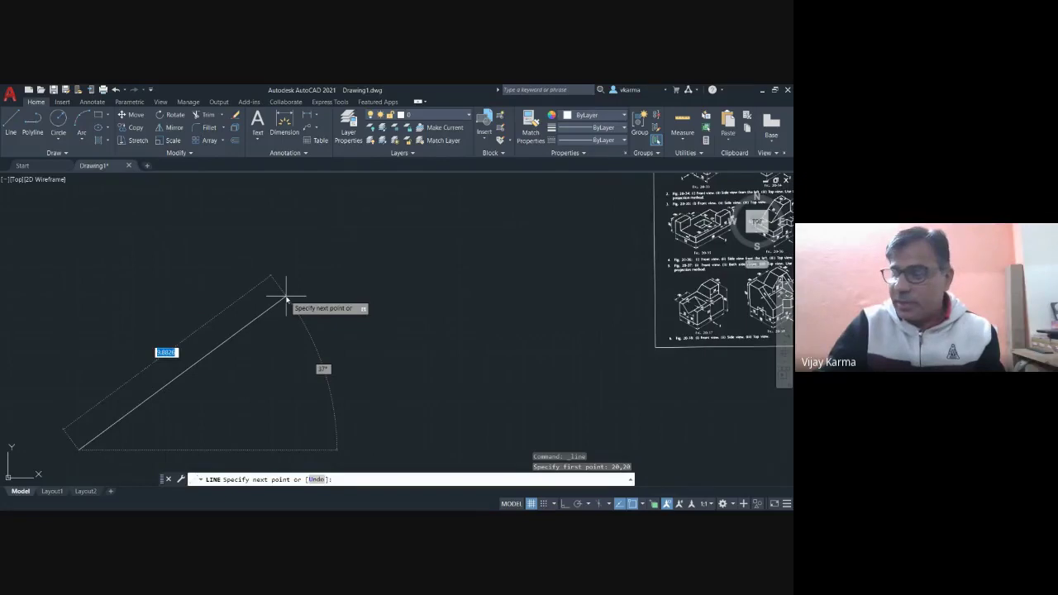
scroll(286, 296, down, 2)
scroll(286, 296, down, 2)
scroll(286, 296, up, 2)
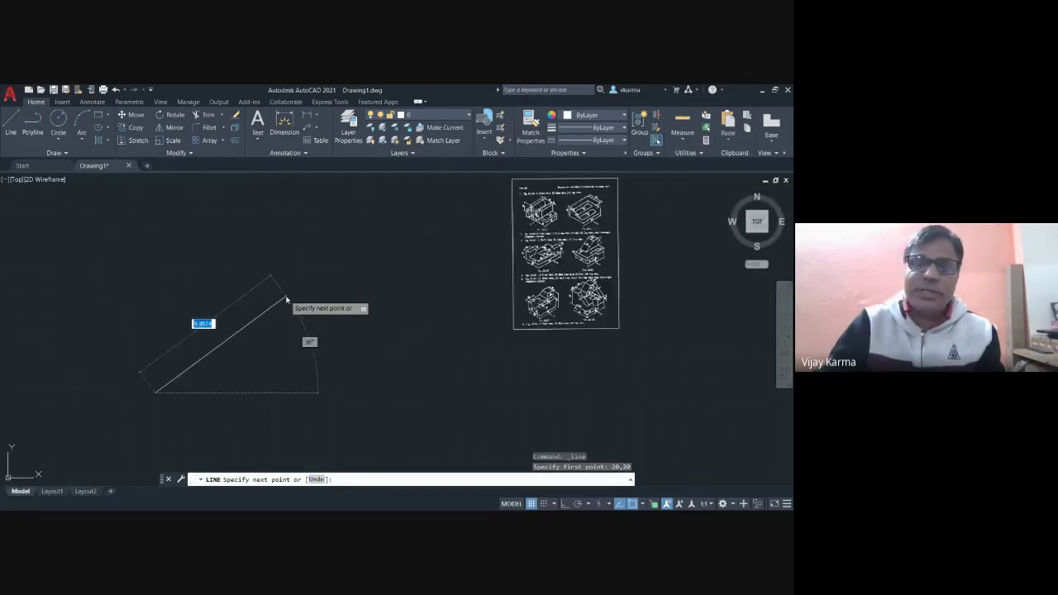
scroll(286, 296, up, 4)
scroll(286, 296, down, 3)
scroll(286, 296, up, 2)
scroll(286, 296, down, 2)
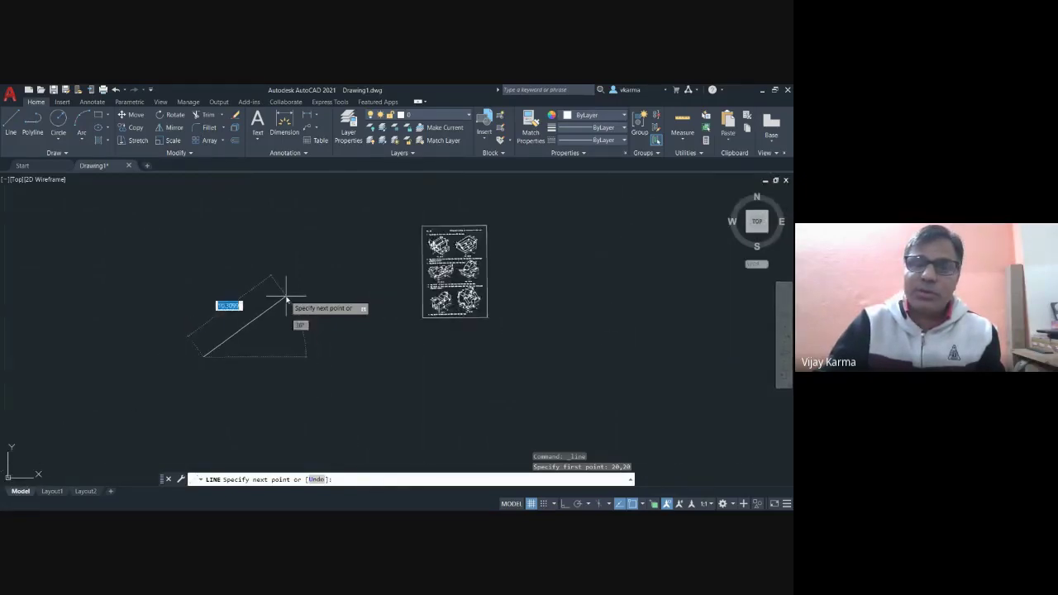
scroll(286, 296, up, 1)
mouse_move(286, 291)
middle_down()
mouse_move(161, 315)
mouse_move(237, 300)
mouse_move(309, 314)
mouse_move(297, 305)
mouse_move(292, 353)
mouse_move(267, 307)
mouse_move(184, 303)
mouse_move(186, 336)
mouse_move(392, 286)
mouse_move(350, 252)
mouse_move(139, 220)
mouse_move(345, 359)
mouse_move(633, 227)
mouse_move(337, 201)
mouse_move(118, 267)
mouse_move(454, 358)
mouse_move(593, 272)
mouse_move(246, 223)
mouse_move(190, 347)
mouse_move(435, 273)
mouse_move(276, 284)
mouse_move(308, 253)
mouse_move(227, 248)
mouse_move(305, 266)
mouse_move(293, 271)
middle_up()
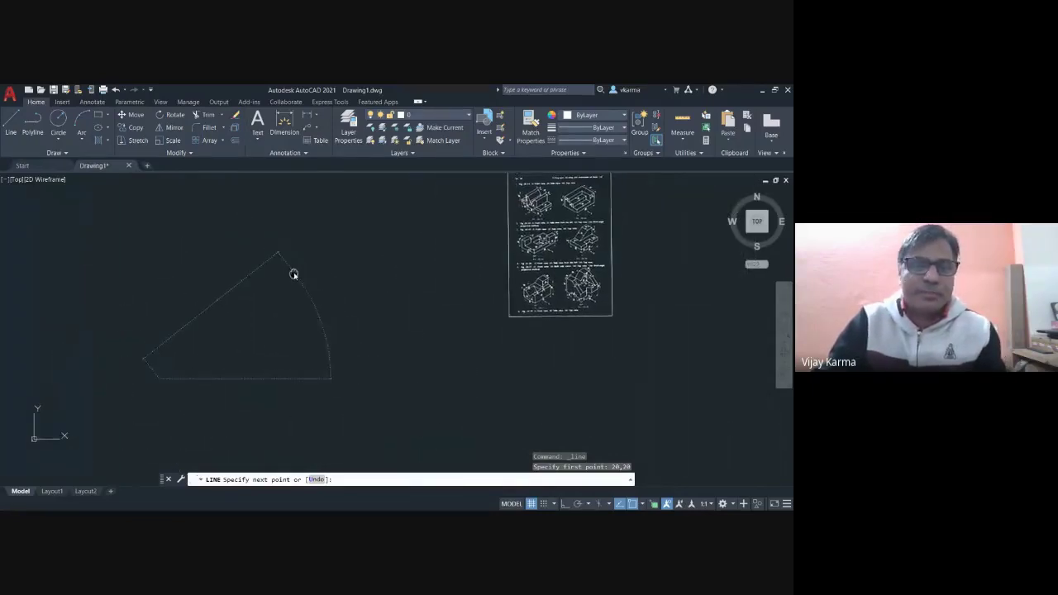
scroll(256, 338, up, 2)
scroll(256, 338, down, 2)
text(50,5)
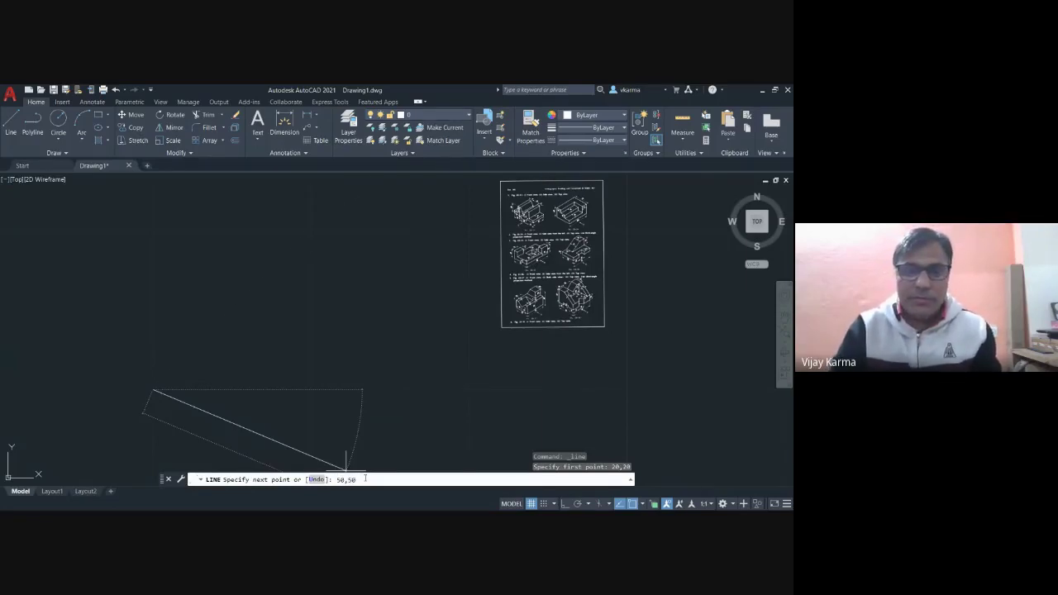
- End the diagonal line at 50,50 and finish the LINE command
key(Return)
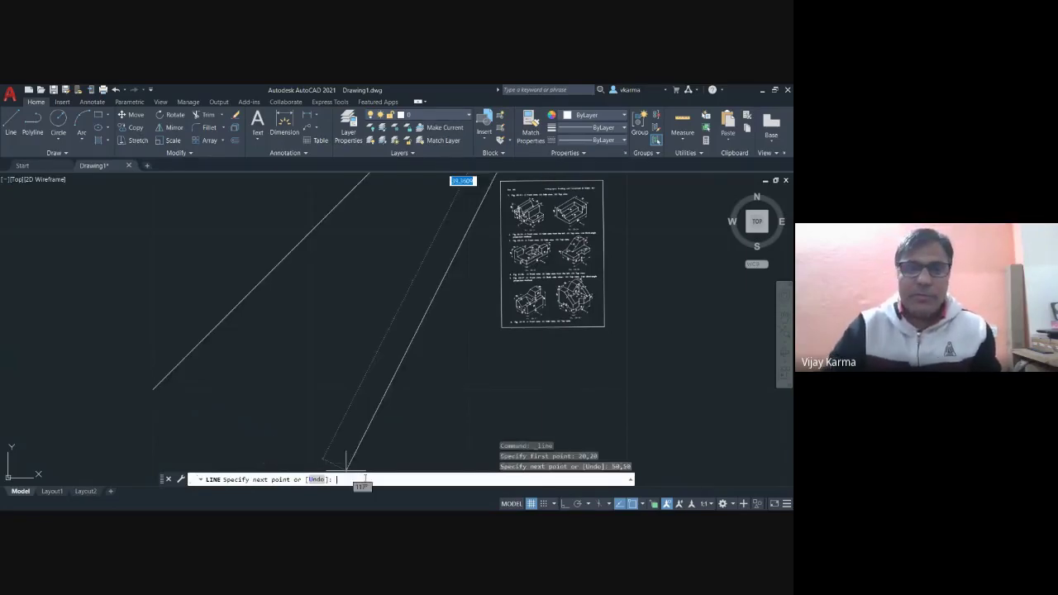
scroll(353, 322, down, 5)
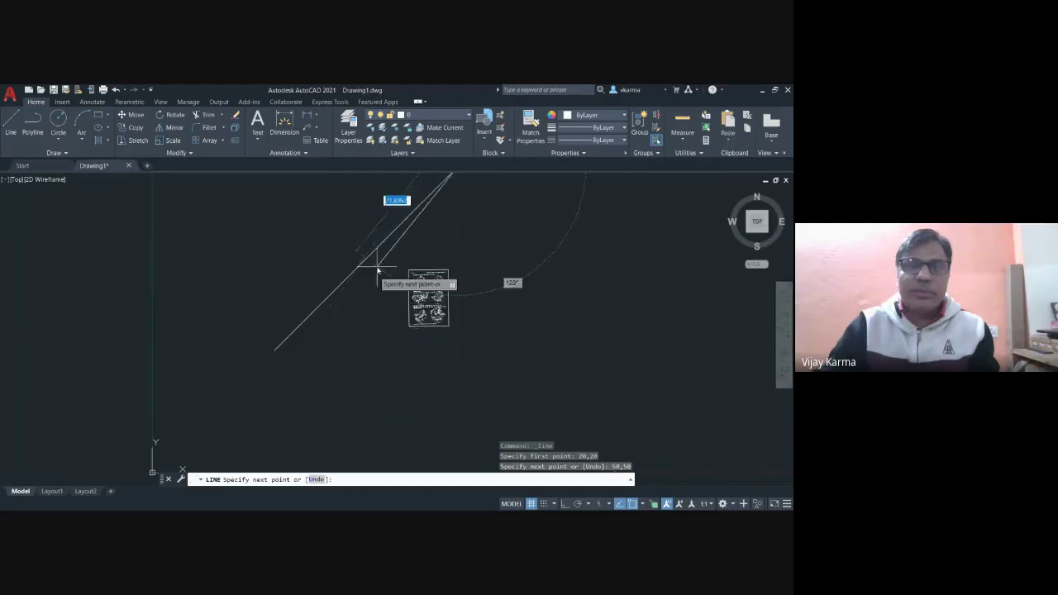
scroll(399, 293, up, 2)
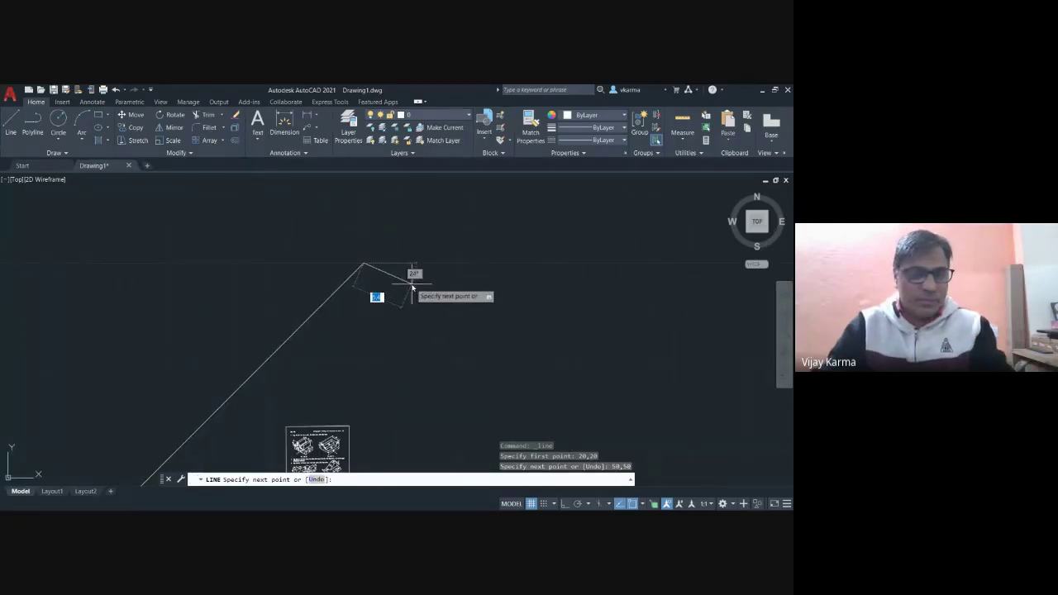
key(Escape)
middle_drag(375, 382, 444, 290)
scroll(453, 288, down, 2)
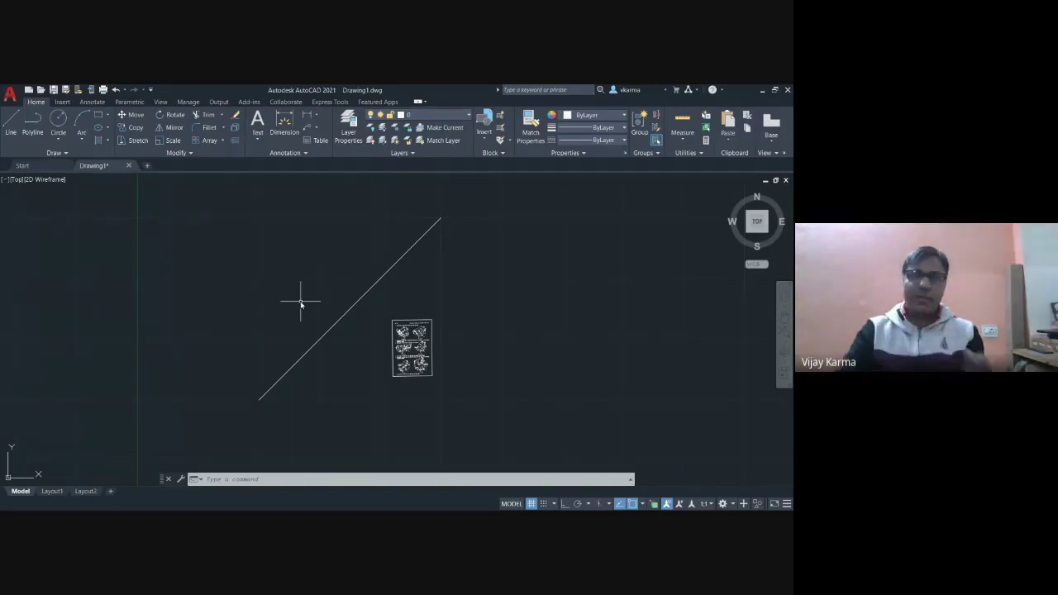
- Erase the diagonal line and recentre the reference textbook page
click(342, 319)
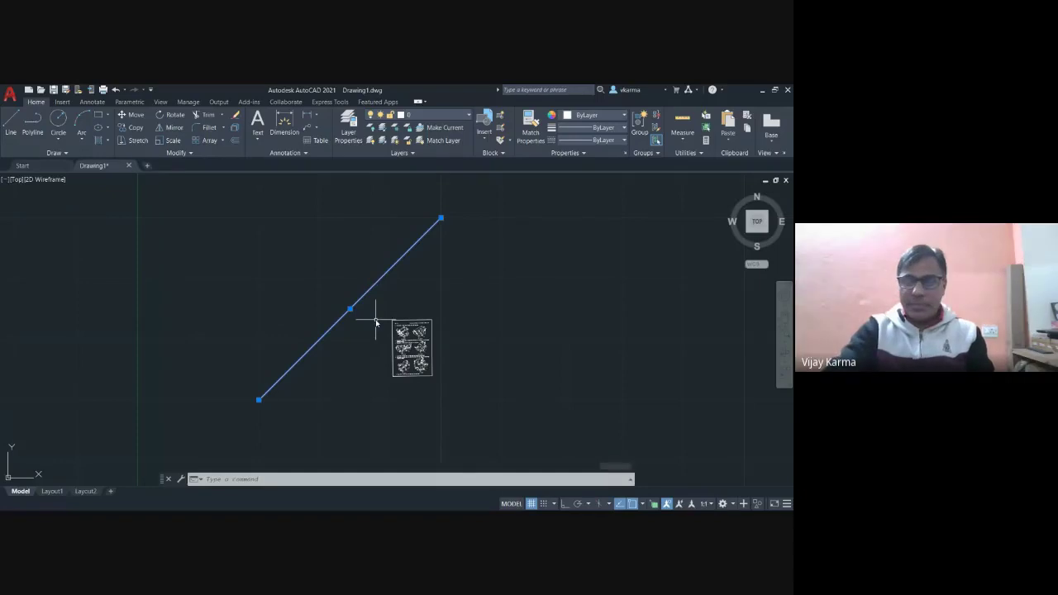
key(Delete)
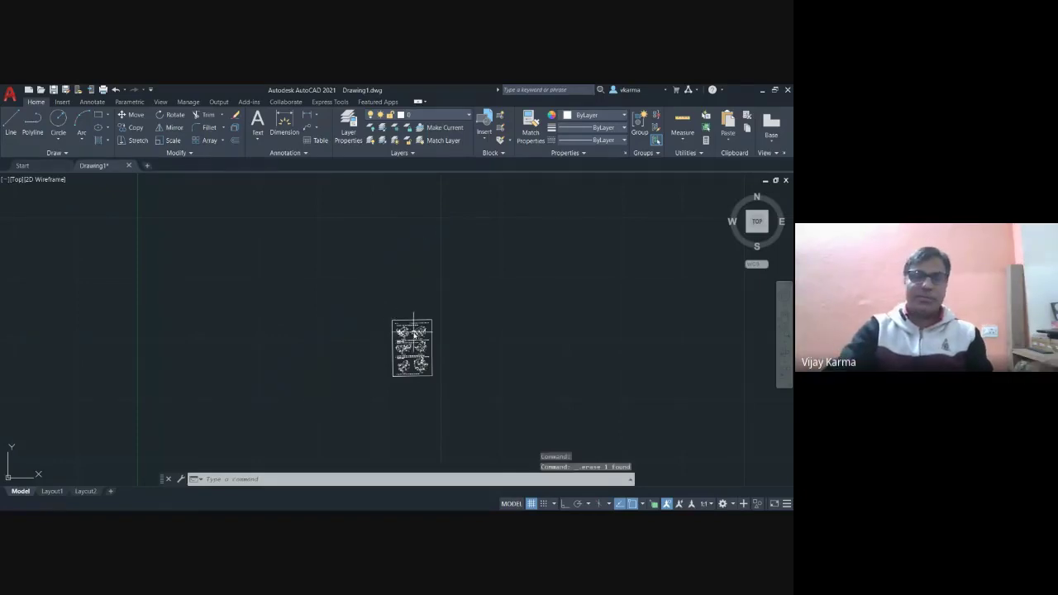
scroll(407, 342, up, 2)
scroll(407, 341, up, 2)
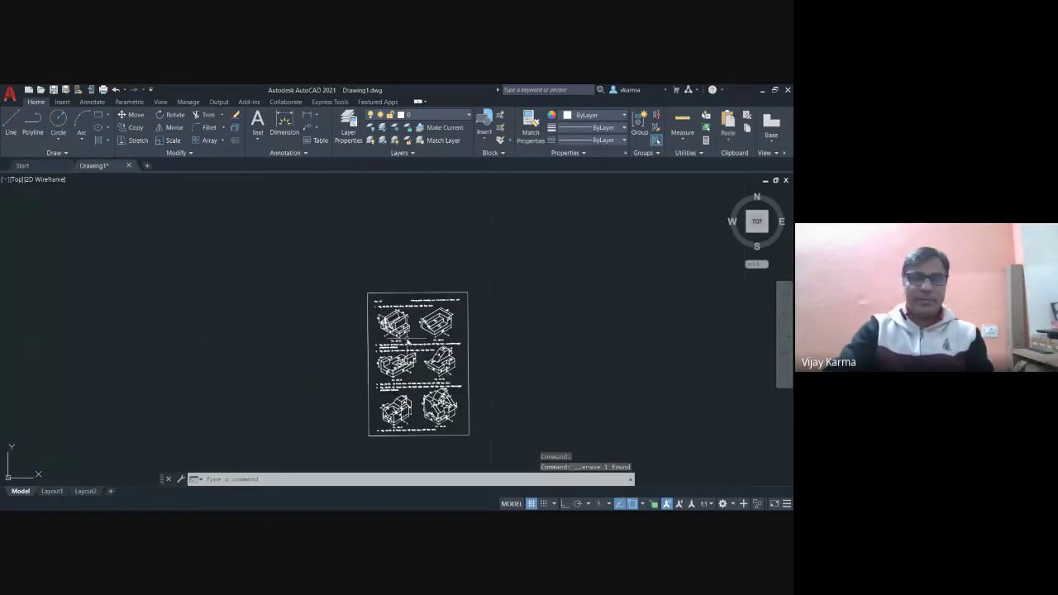
middle_drag(407, 341, 472, 334)
text(L)
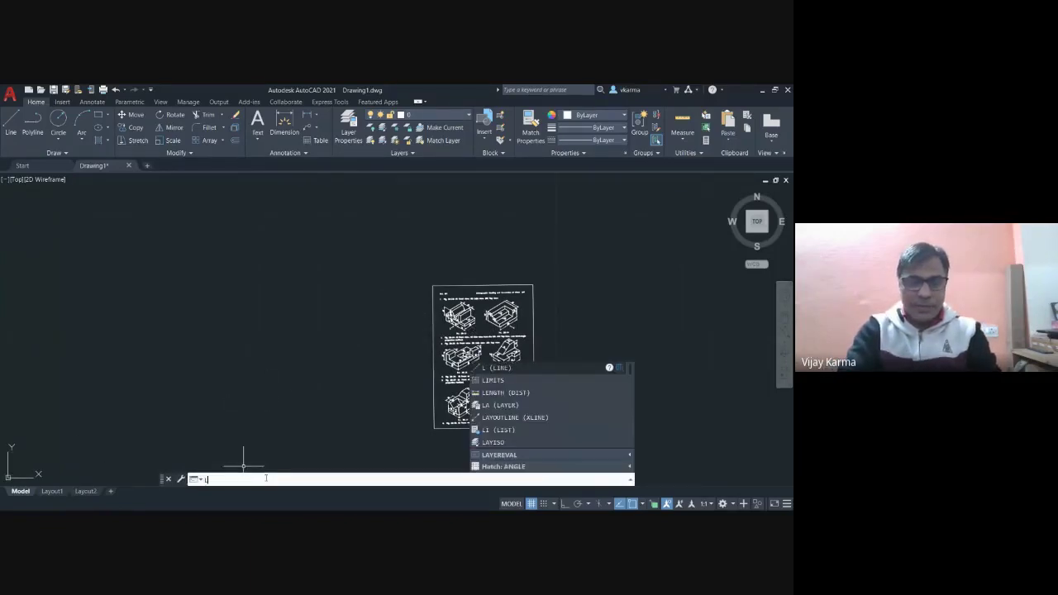
- Restart LINE and draw a 20-unit horizontal segment at angle 0 from a picked start point
text(ine)
key(Return)
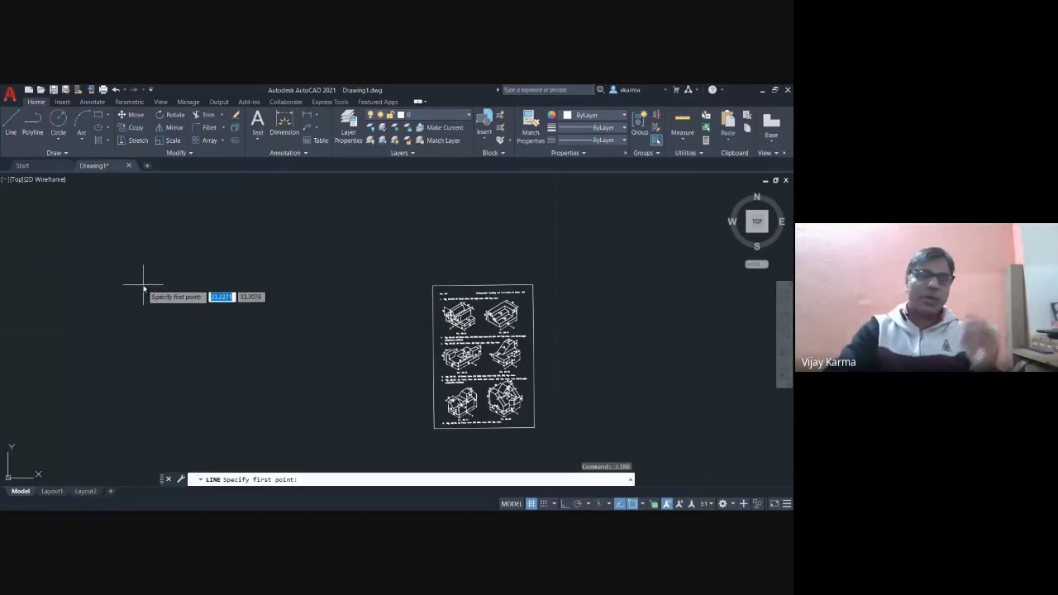
click(114, 331)
text(20)
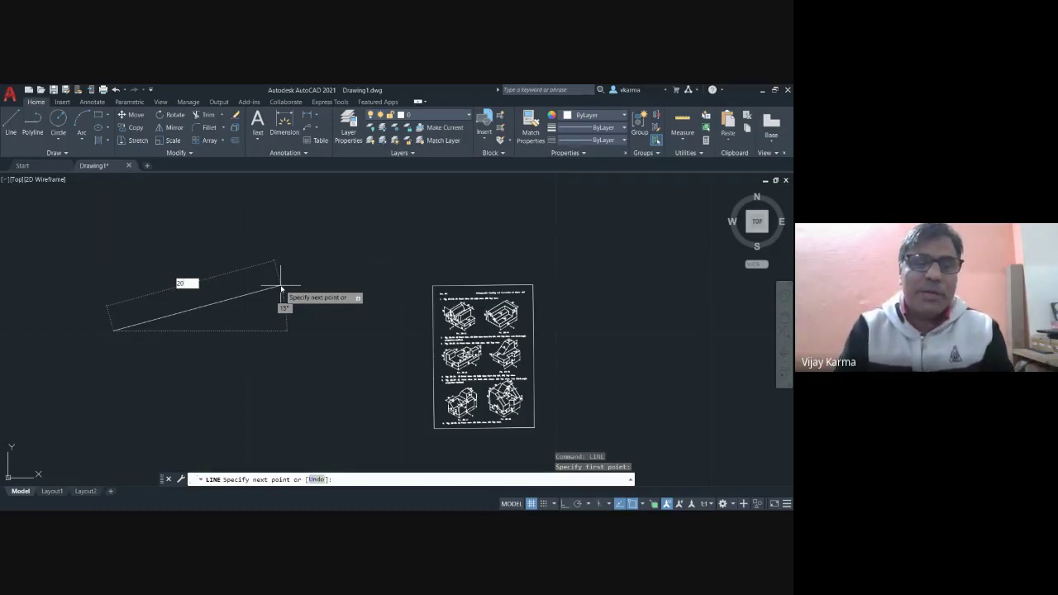
key(Return)
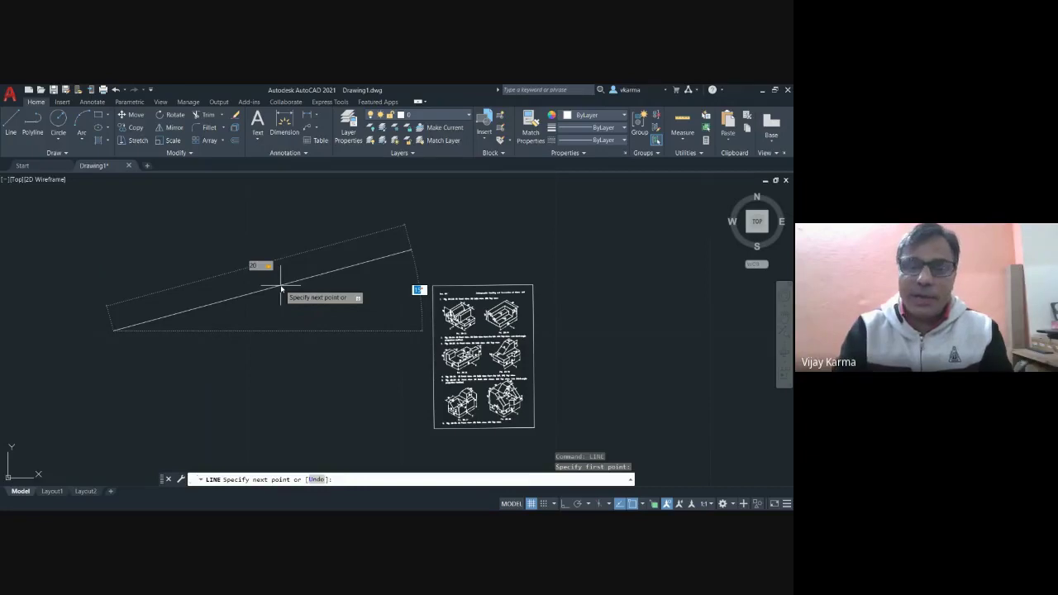
text(0)
key(Return)
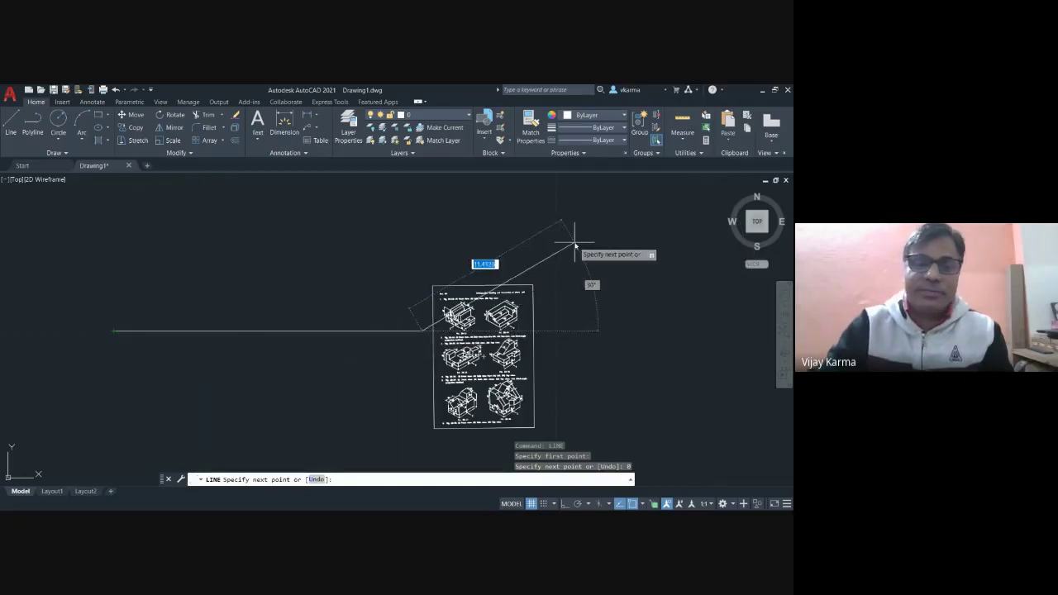
- Add a 10-unit vertical segment at 90° to form the right side
scroll(496, 281, down, 2)
scroll(494, 284, up, 2)
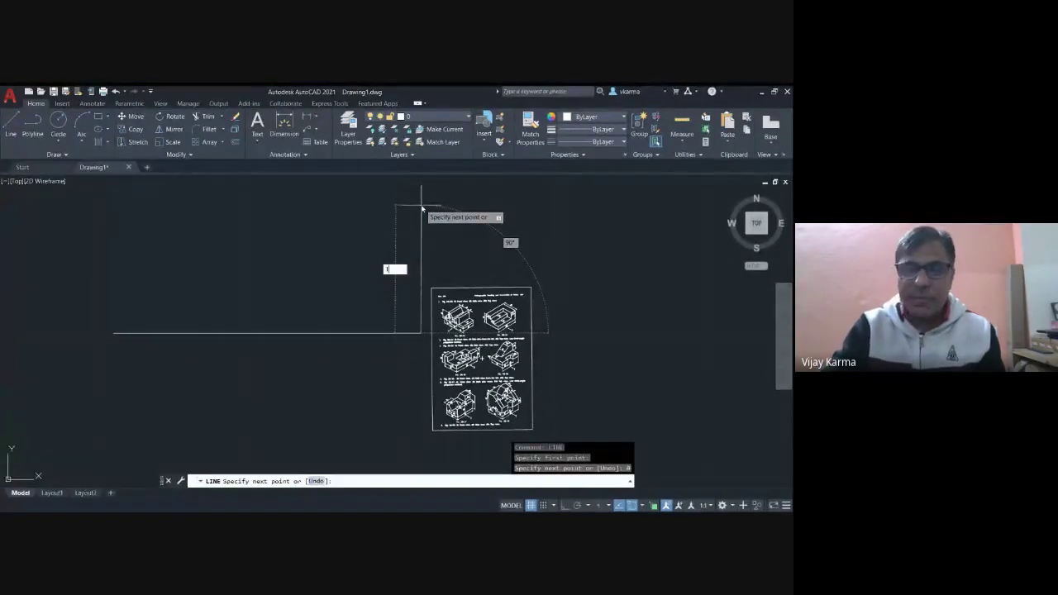
text(0)
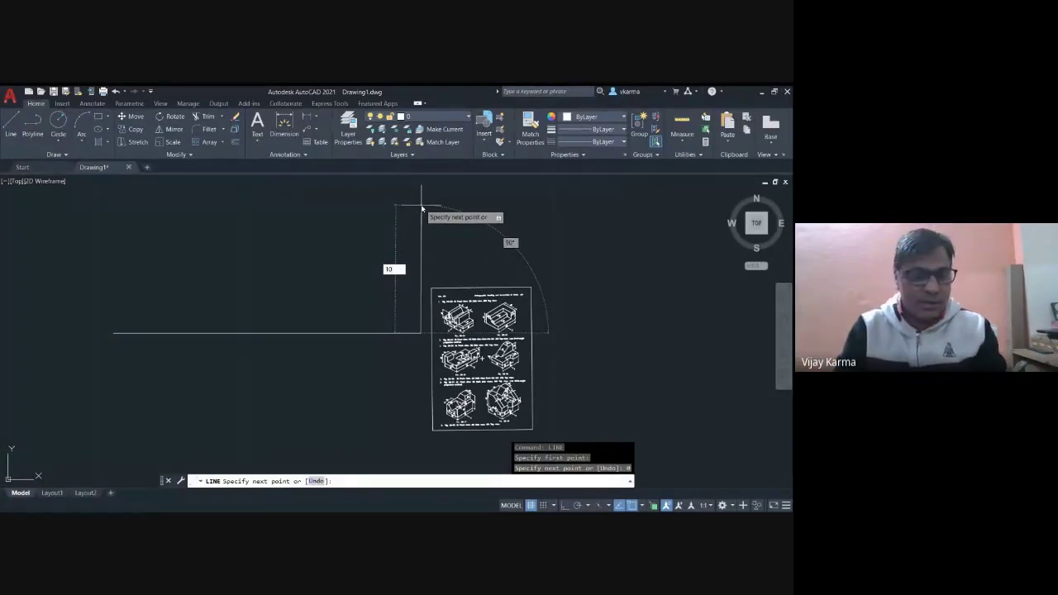
key(Tab)
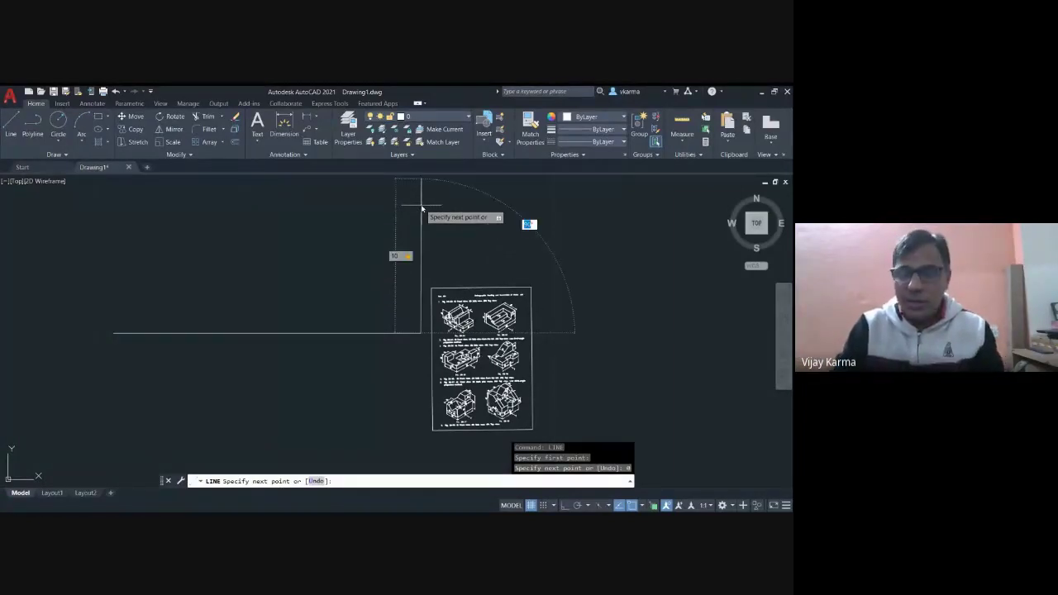
key(Return)
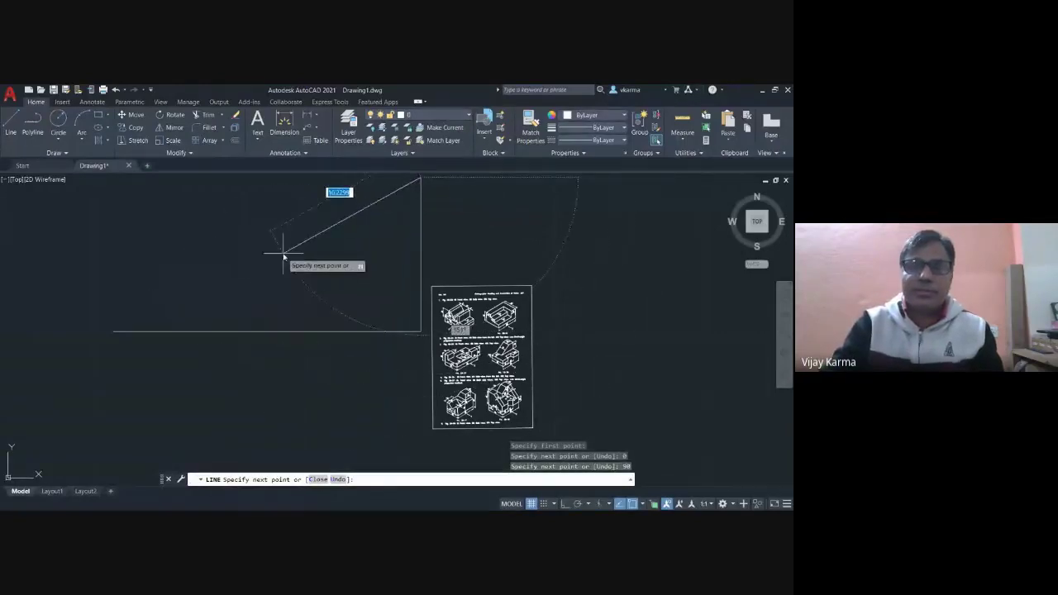
- Add a 20-unit segment at 180° as the top side
scroll(284, 253, down, 2)
text(20)
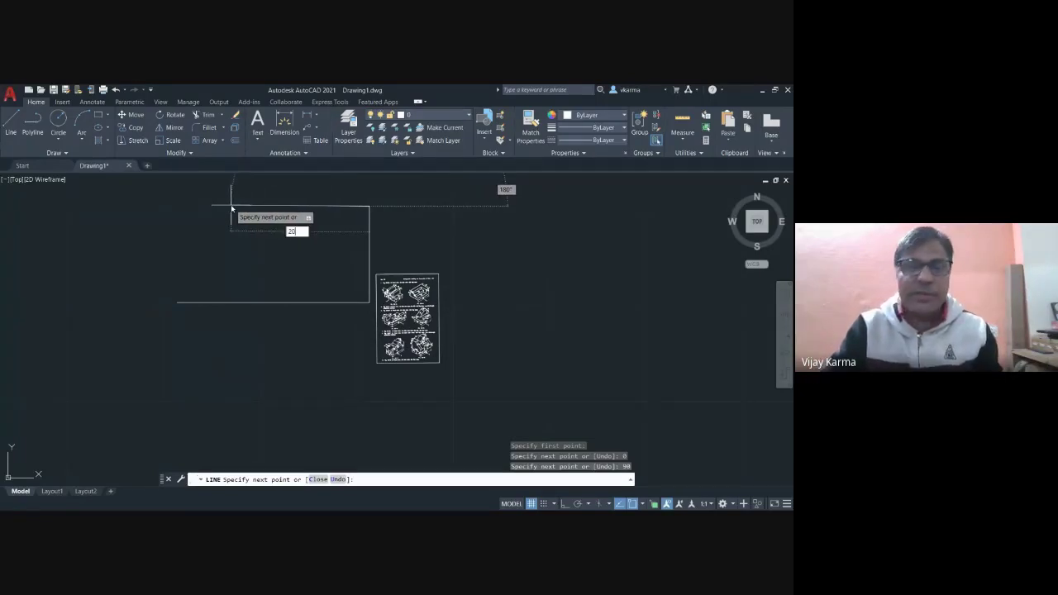
key(Tab)
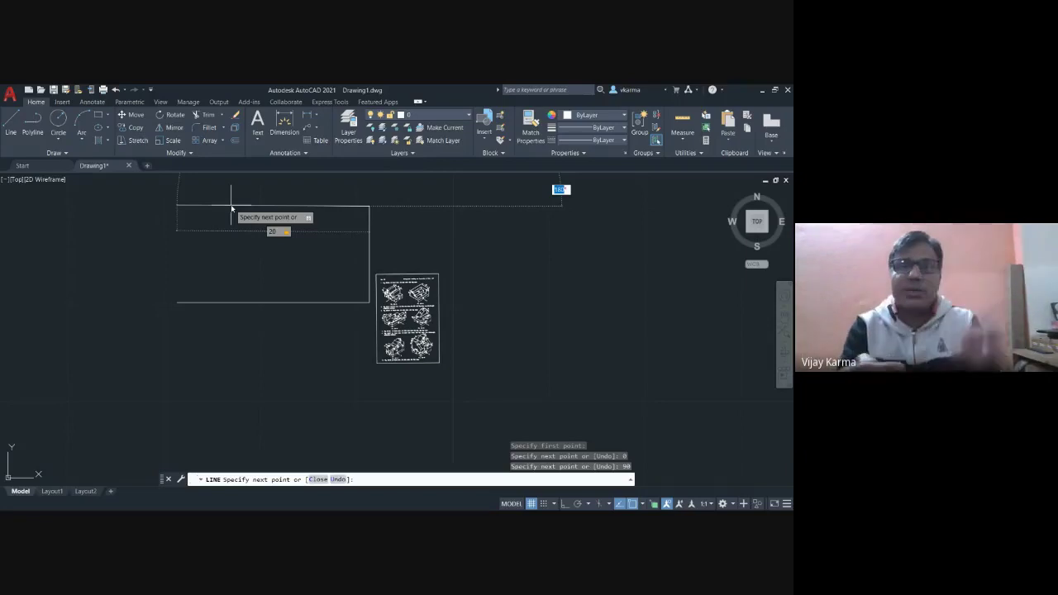
text(18)
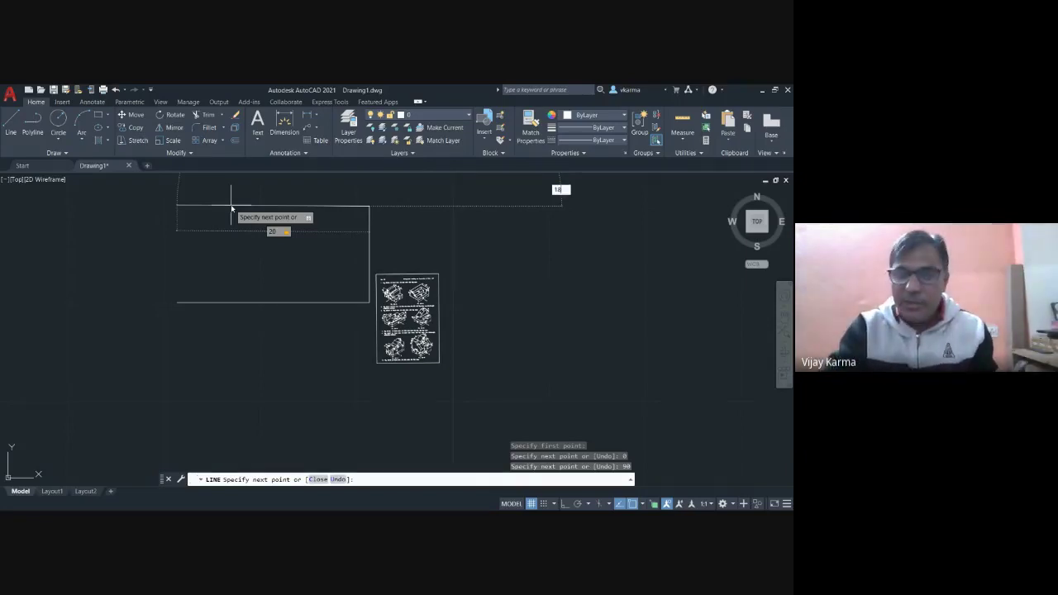
key(Return)
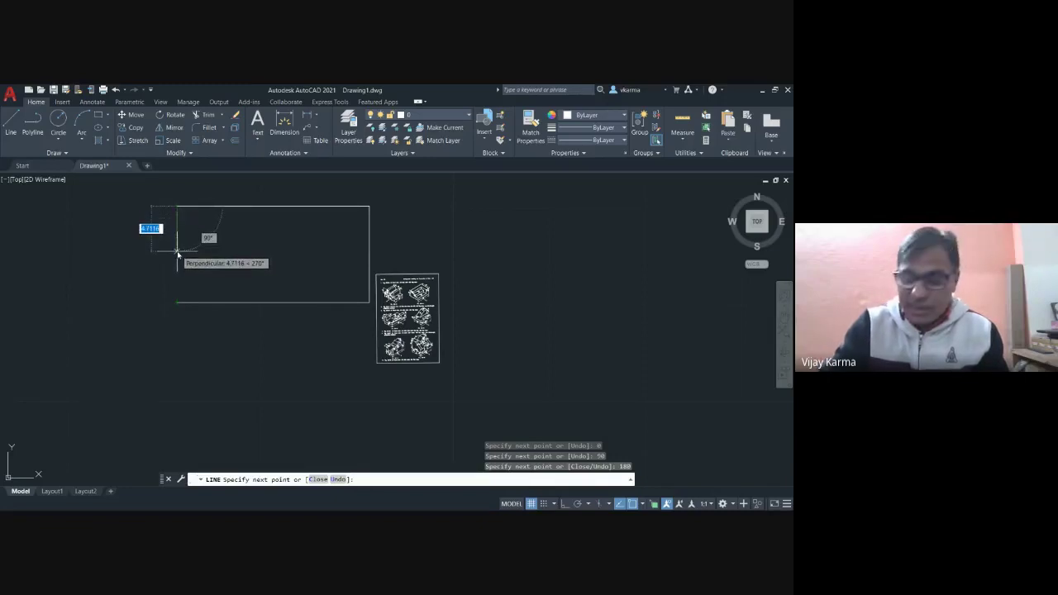
- Add a 10-unit left-side segment at -90° and end the LINE command
text(10)
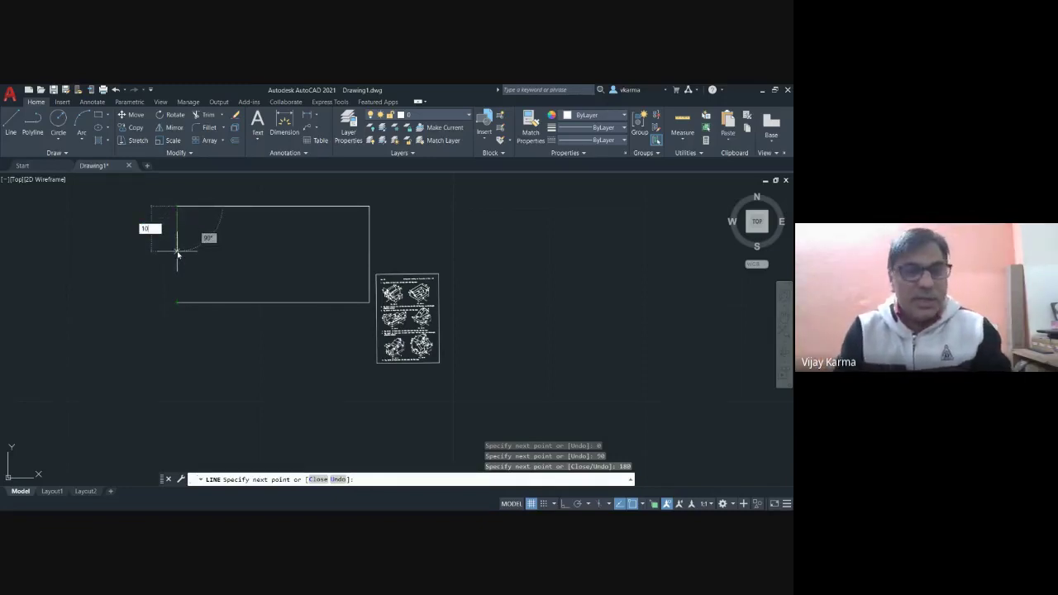
key(Return)
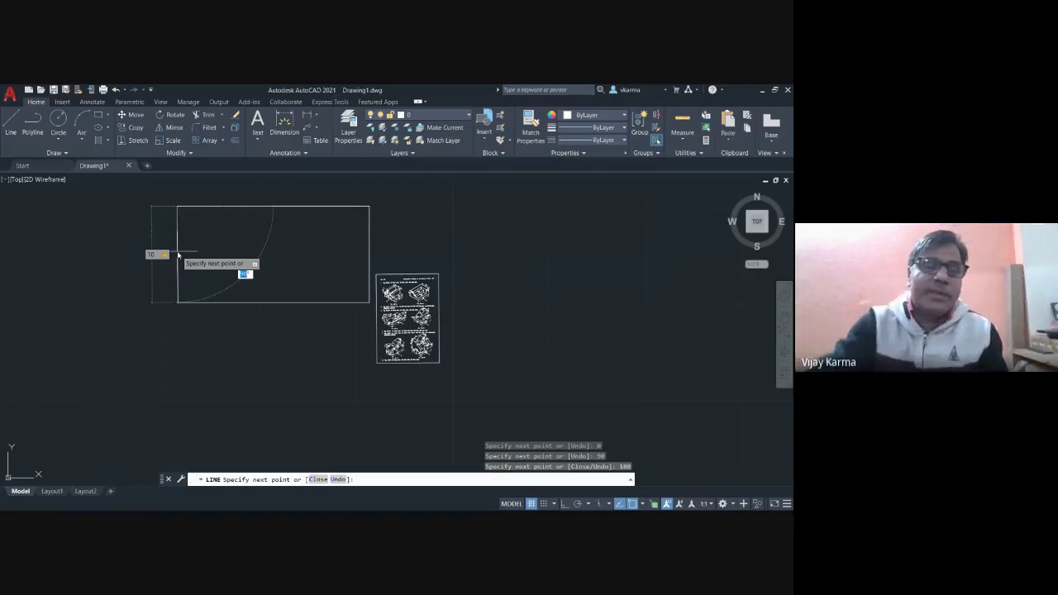
key(Return)
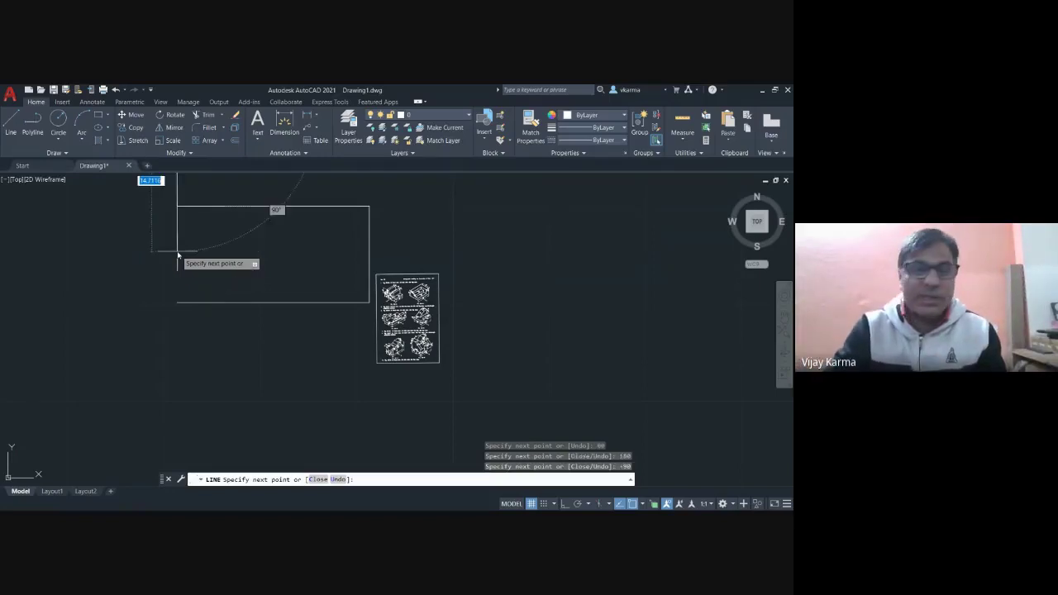
key(Escape)
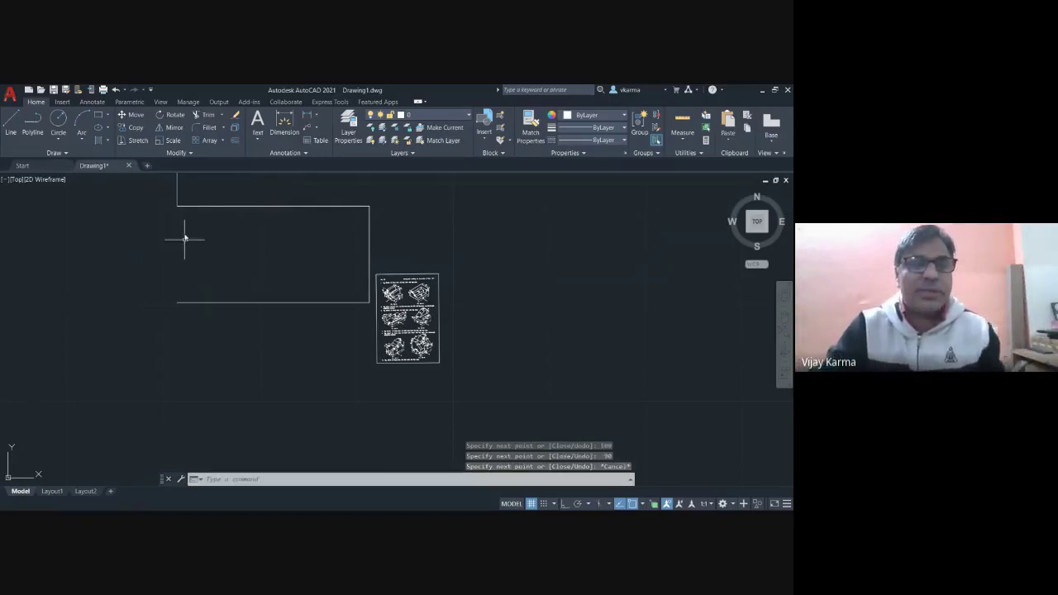
- Stretch the stray vertical line's top grip to the rectangle's lower-left corner
click(178, 192)
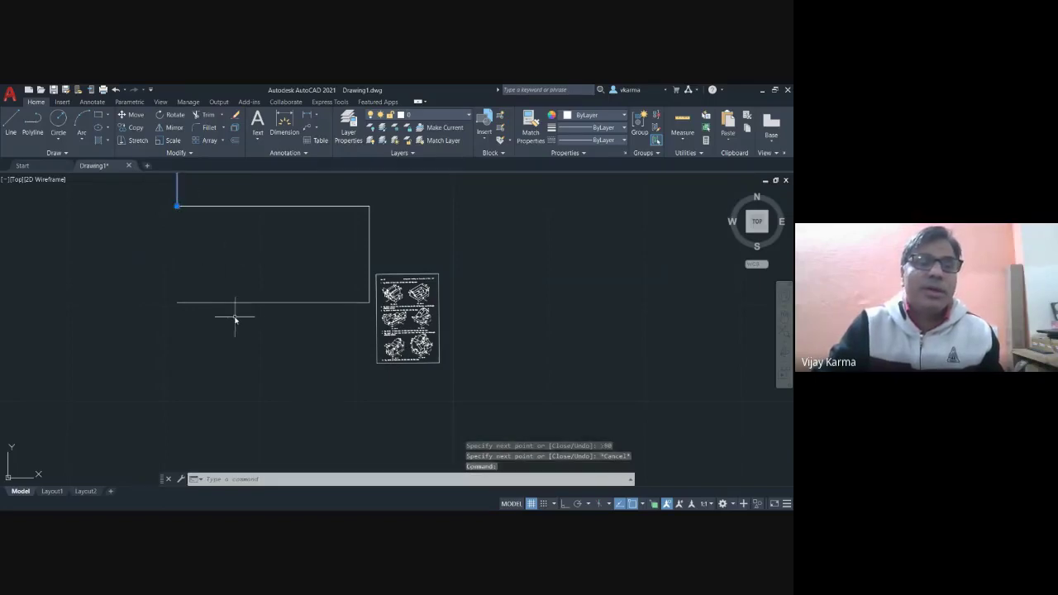
scroll(234, 314, up, 2)
scroll(234, 306, down, 2)
scroll(229, 267, down, 2)
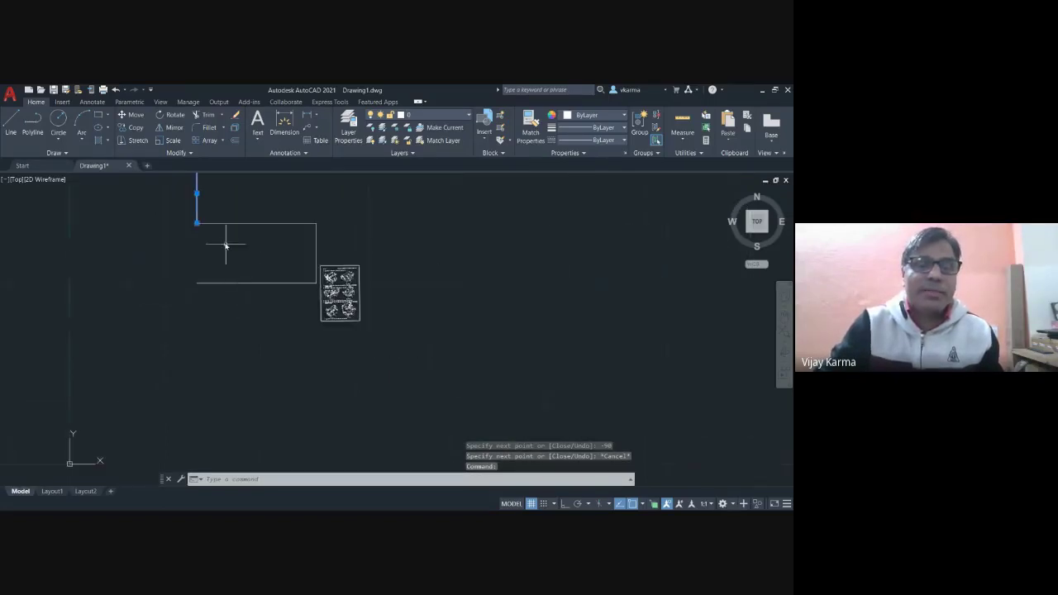
middle_drag(227, 239, 244, 305)
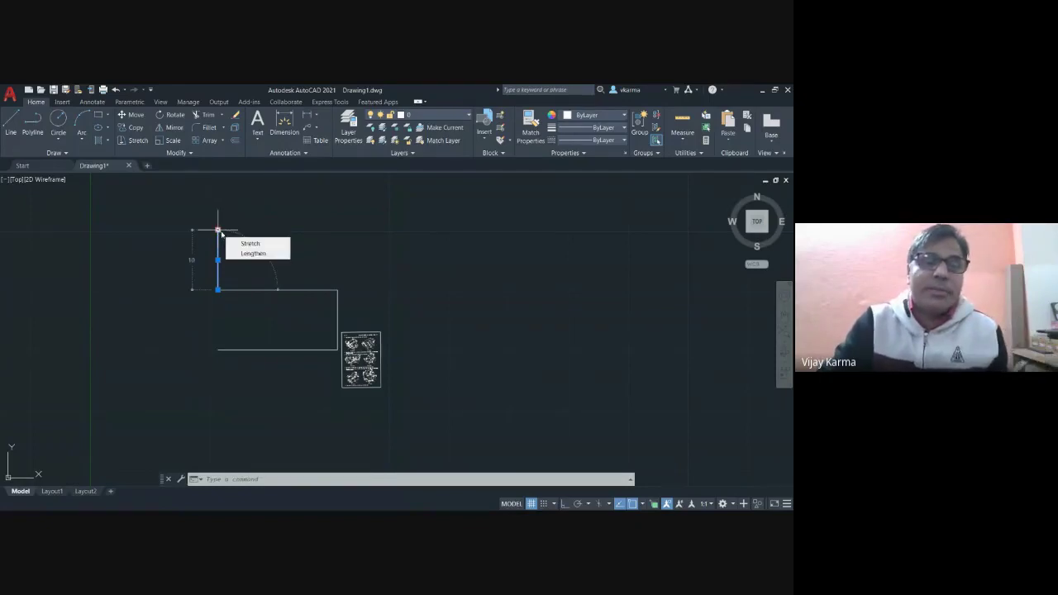
click(217, 230)
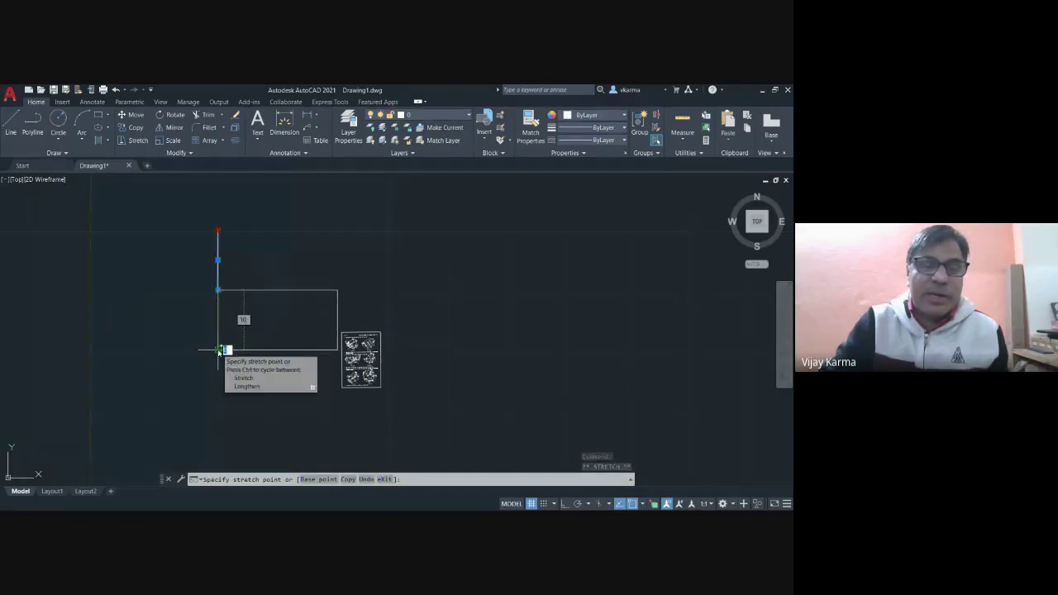
click(219, 349)
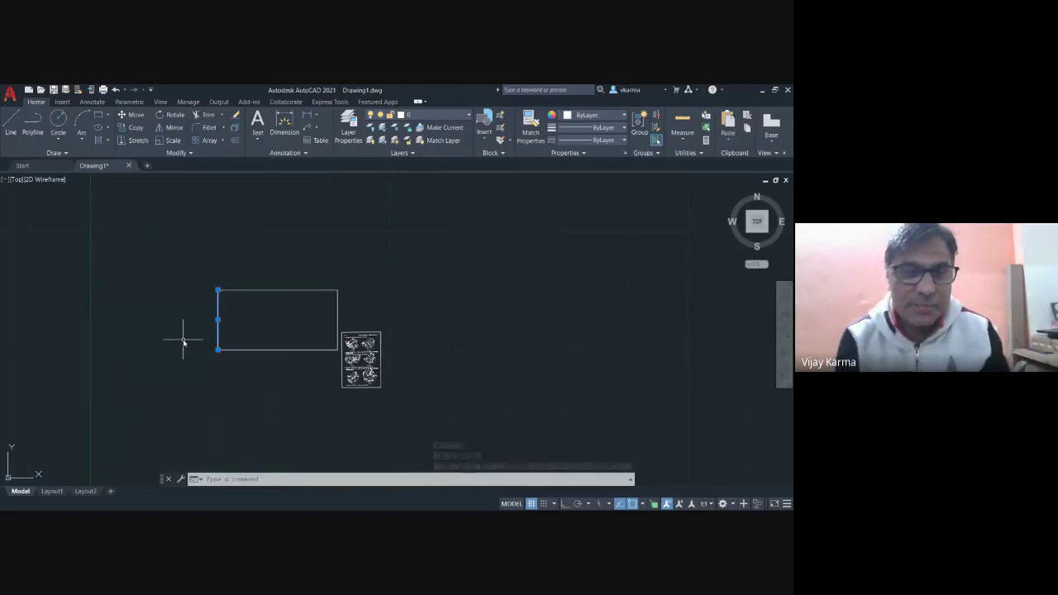
key(Escape)
key(Escape)
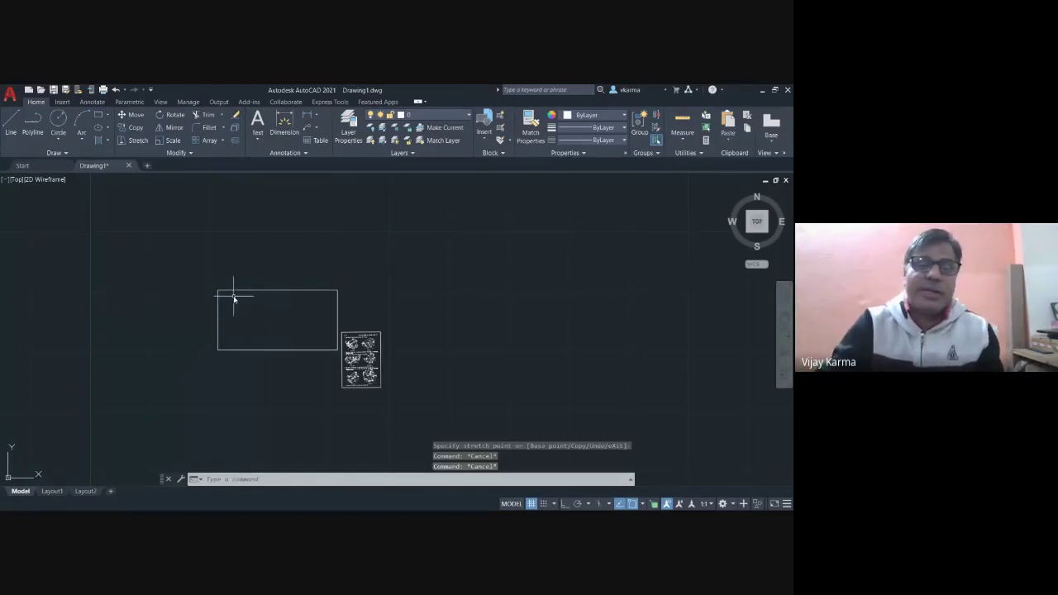
scroll(310, 351, up, 2)
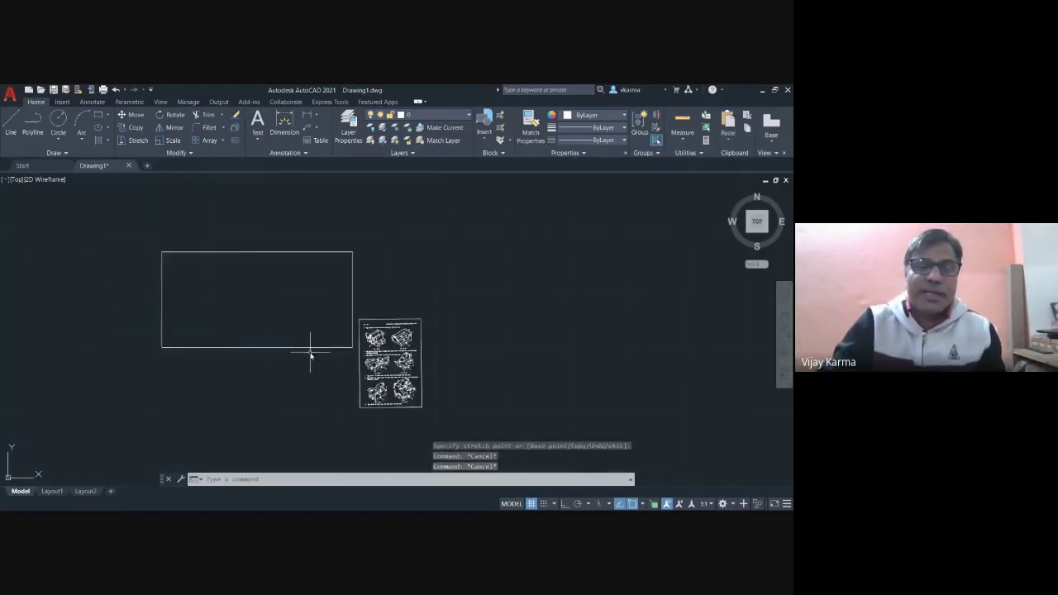
scroll(311, 354, up, 2)
mouse_move(306, 349)
middle_down()
mouse_move(345, 347)
mouse_move(358, 375)
middle_up()
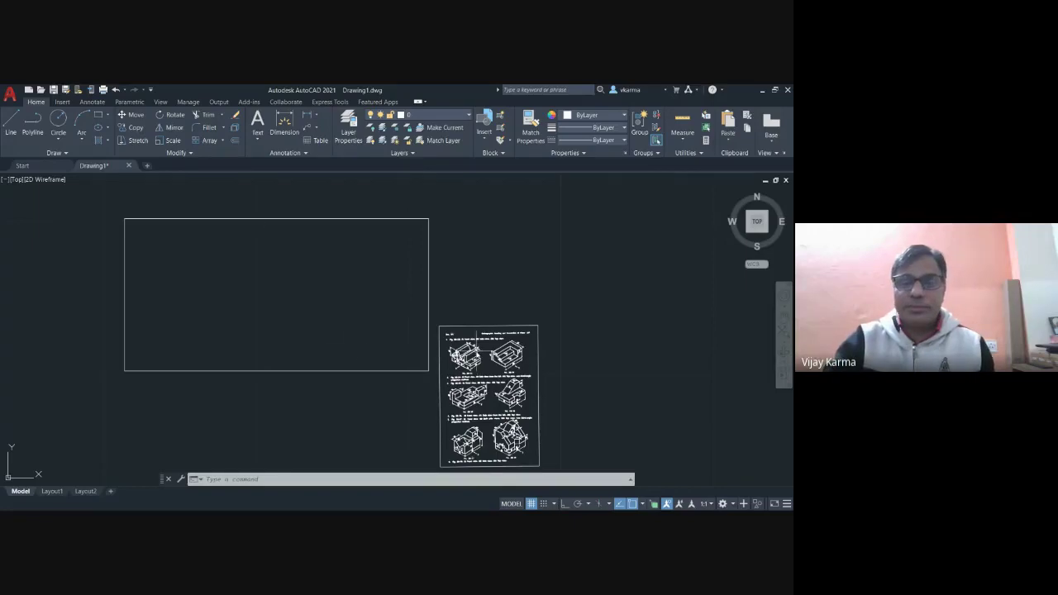
middle_drag(475, 347, 480, 319)
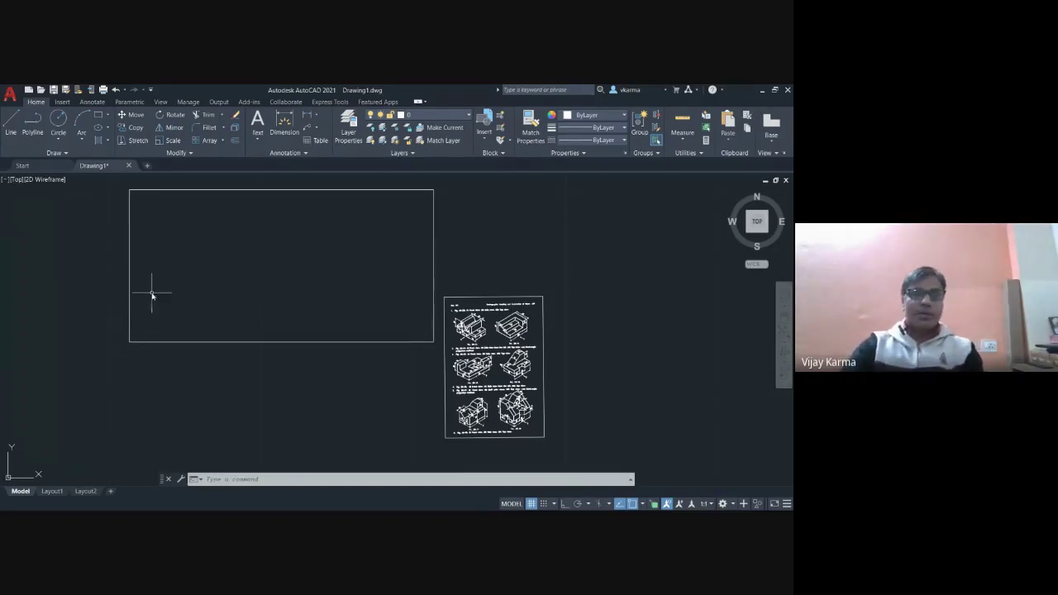
click(130, 201)
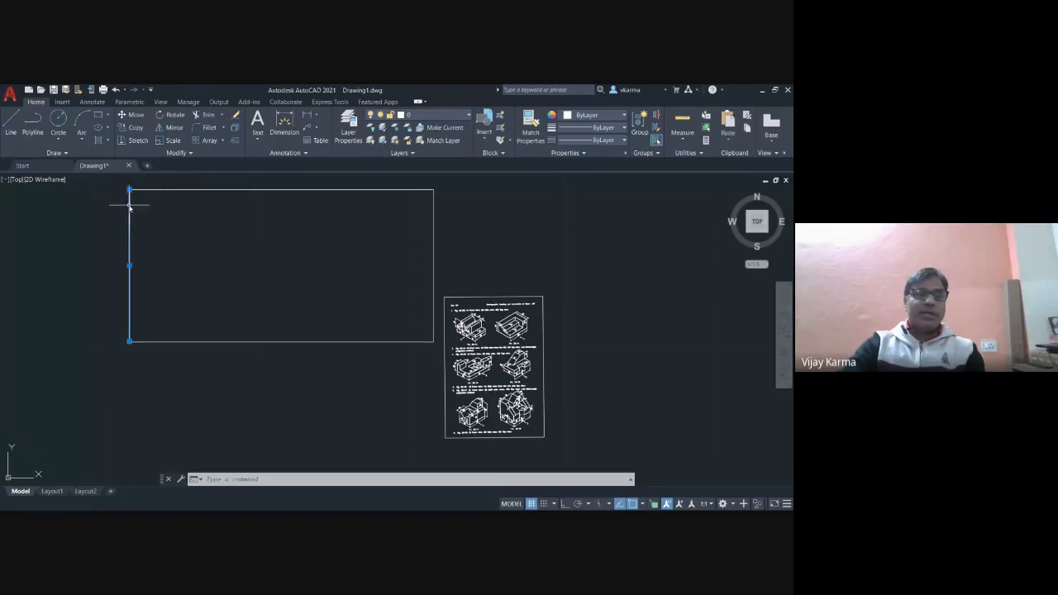
click(190, 342)
click(180, 340)
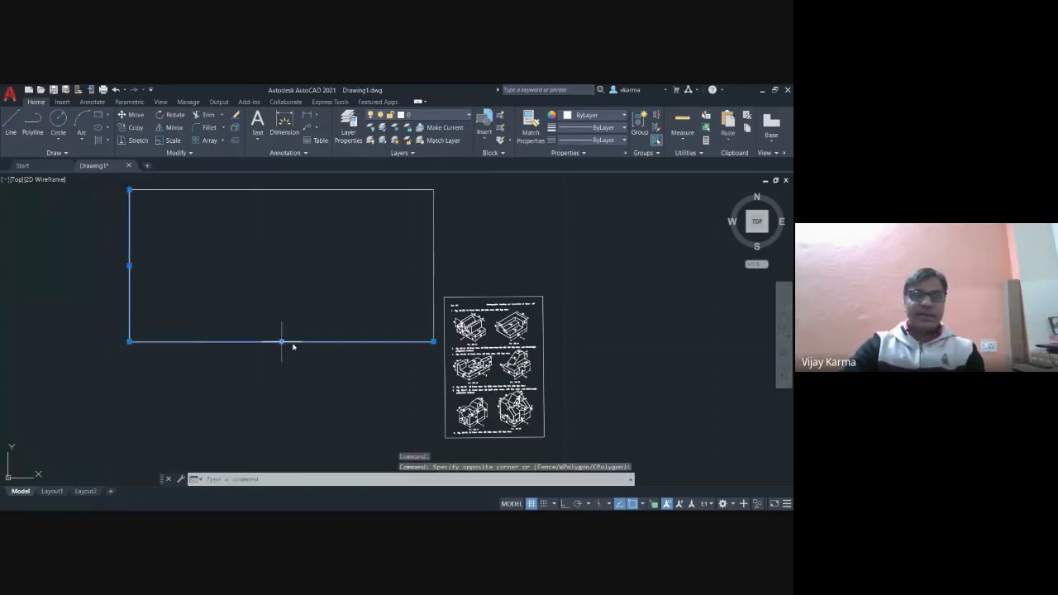
click(433, 224)
click(417, 220)
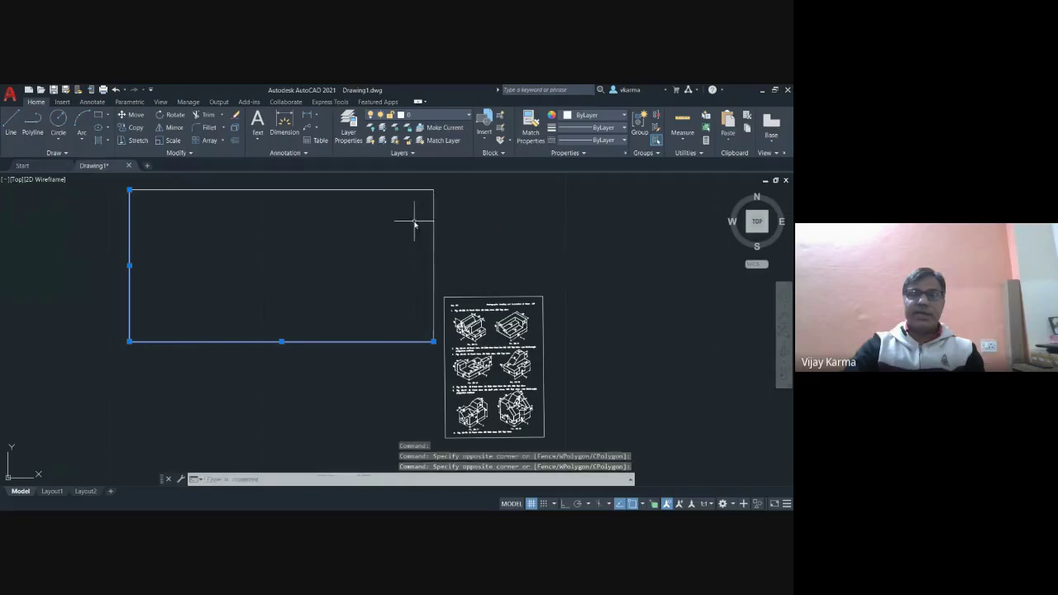
click(327, 198)
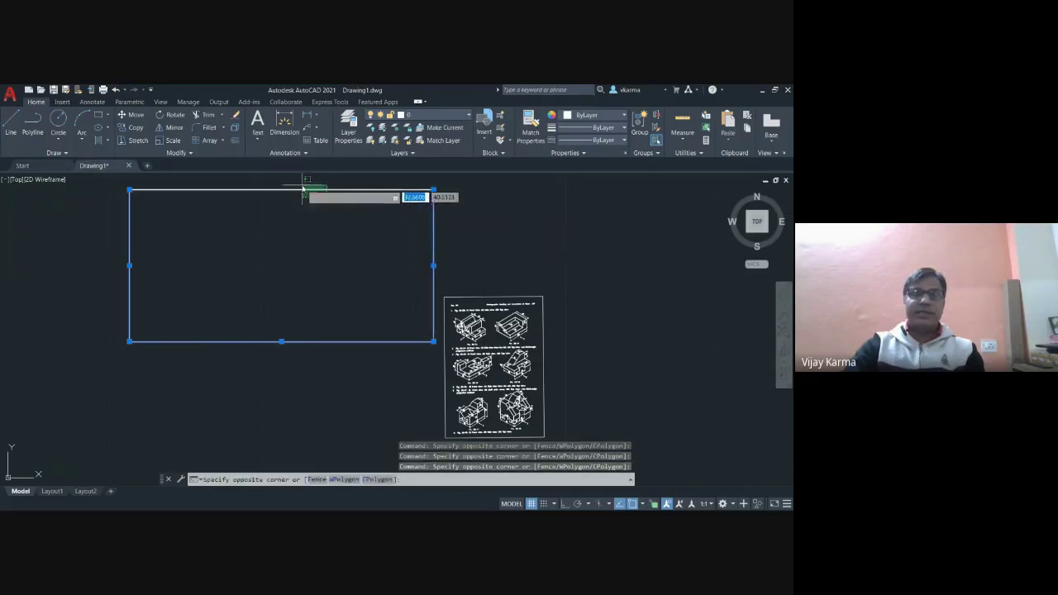
click(302, 178)
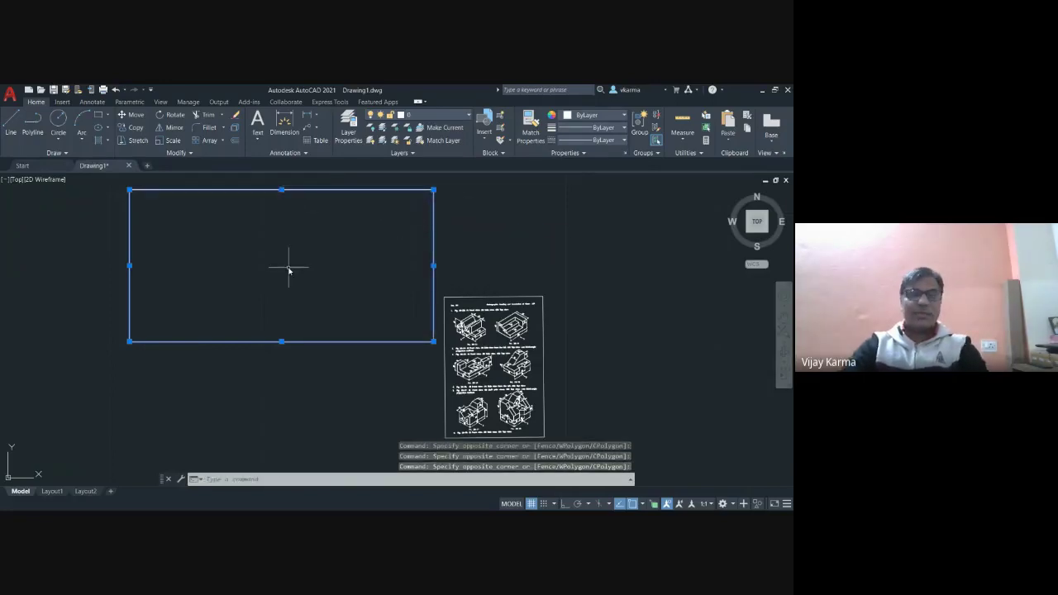
key(Escape)
key(Escape)
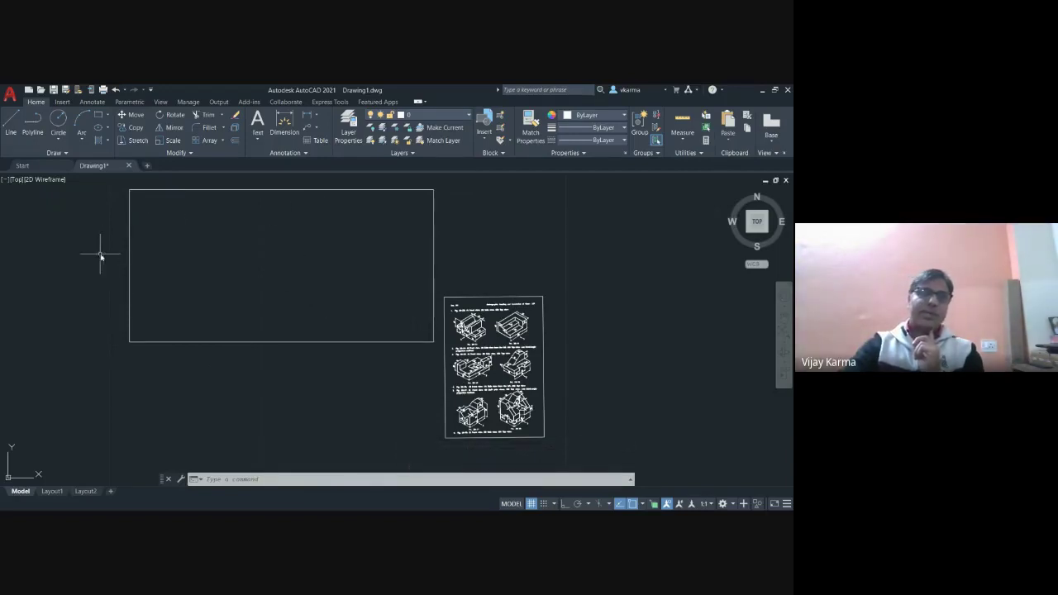
click(130, 239)
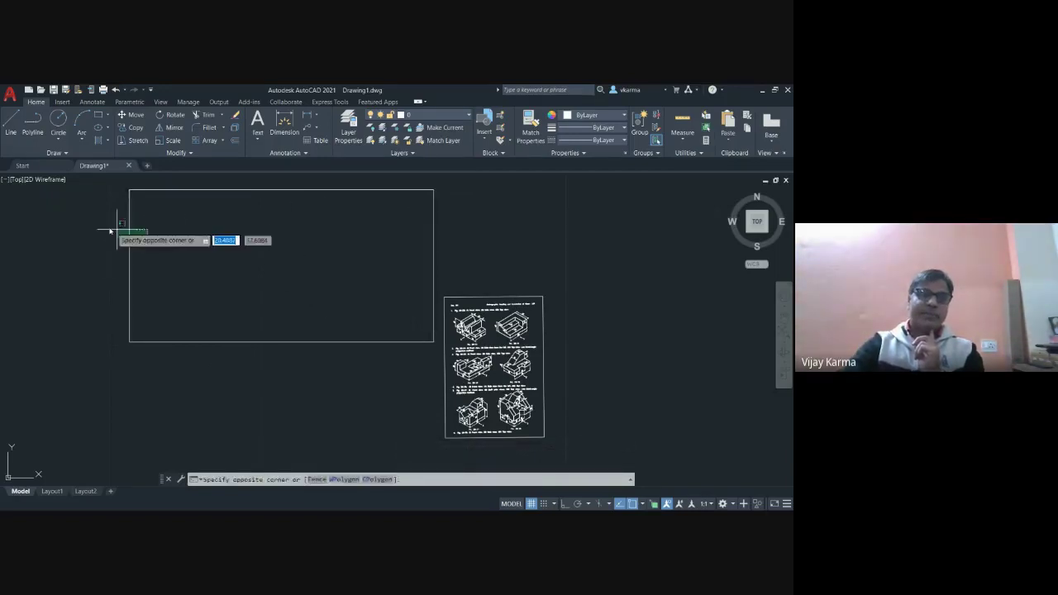
click(91, 225)
click(252, 200)
click(240, 181)
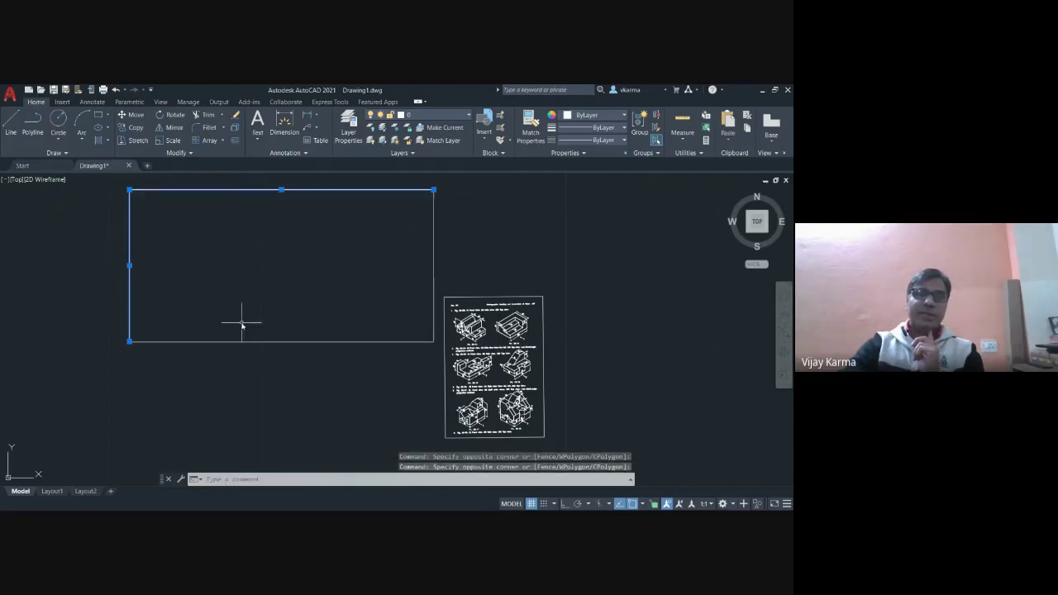
key(Escape)
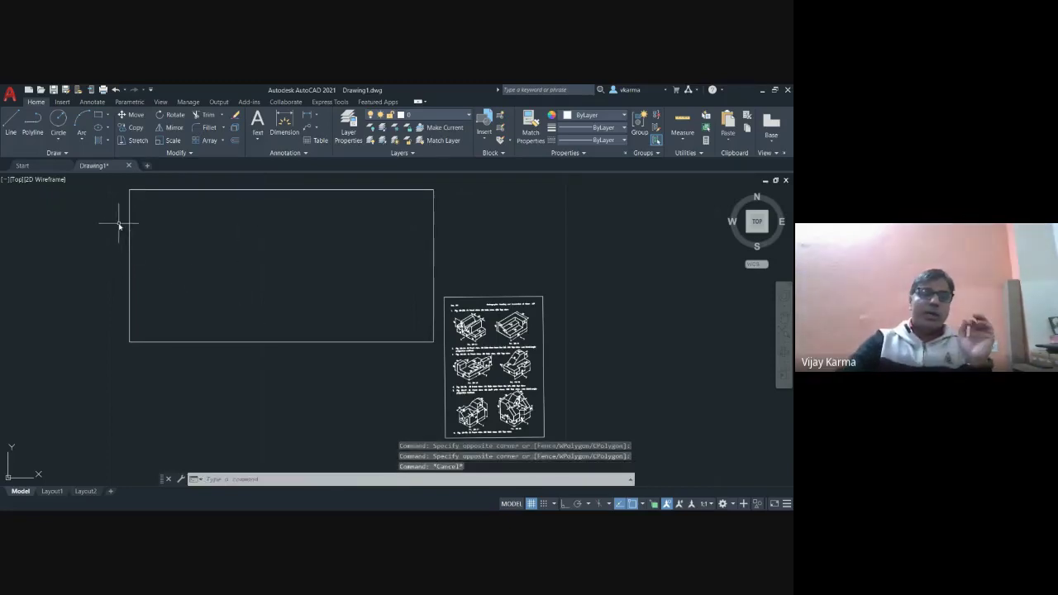
middle_drag(220, 246, 230, 276)
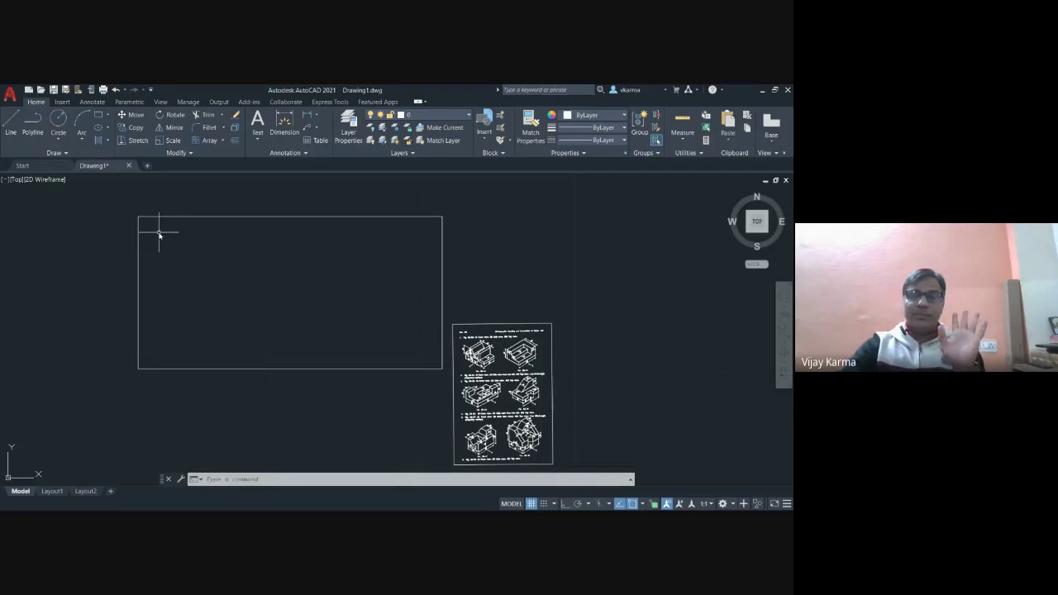
click(99, 199)
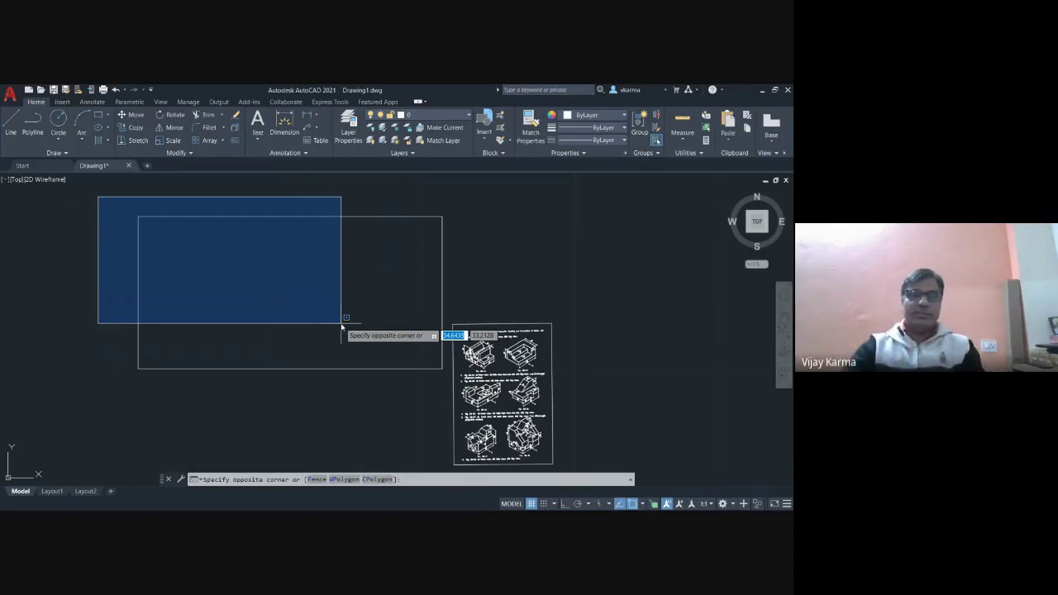
click(343, 329)
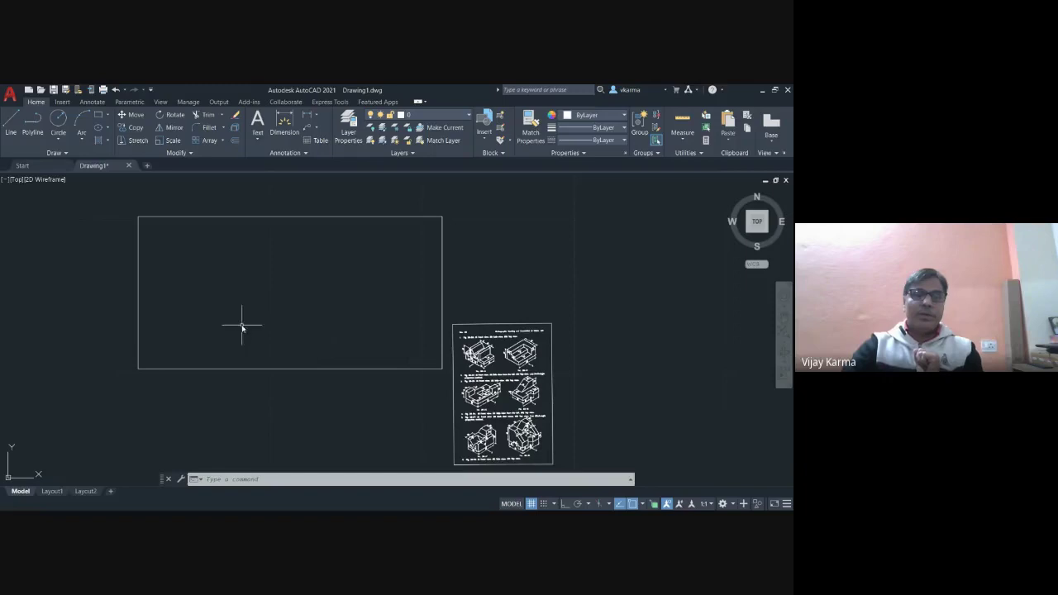
click(103, 201)
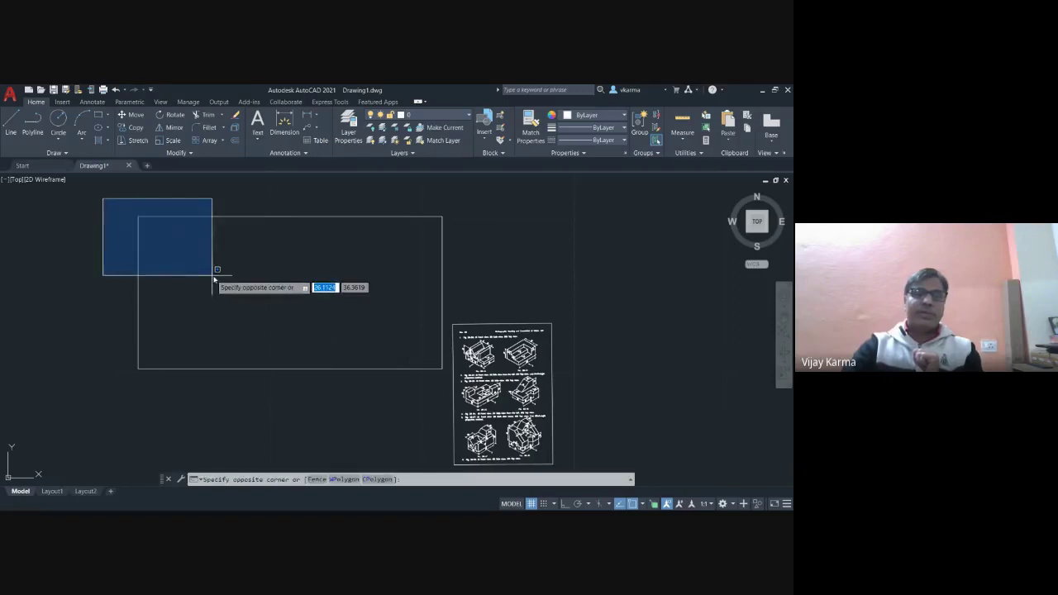
click(334, 335)
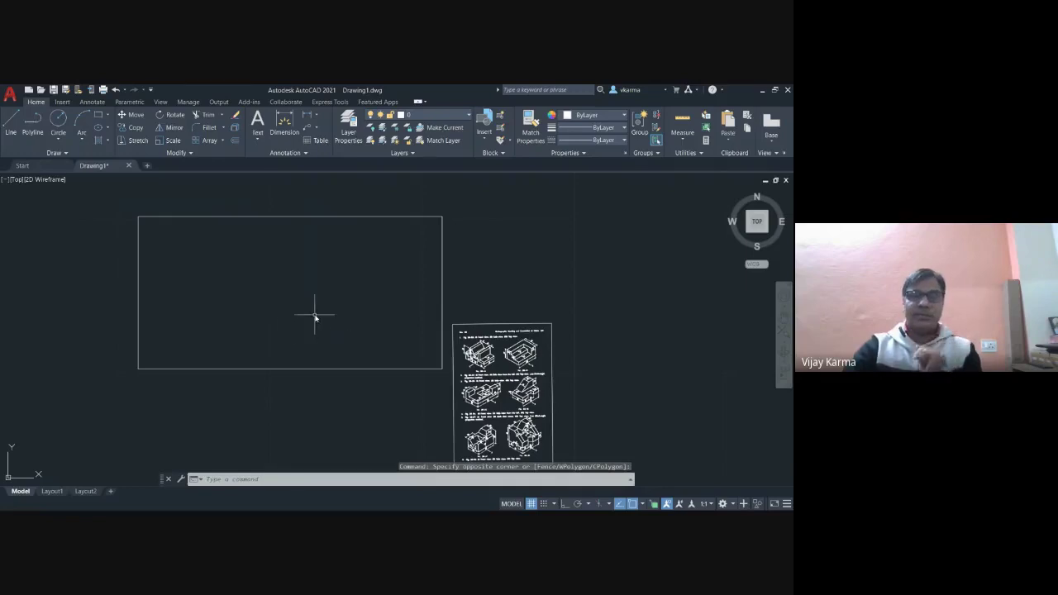
click(114, 201)
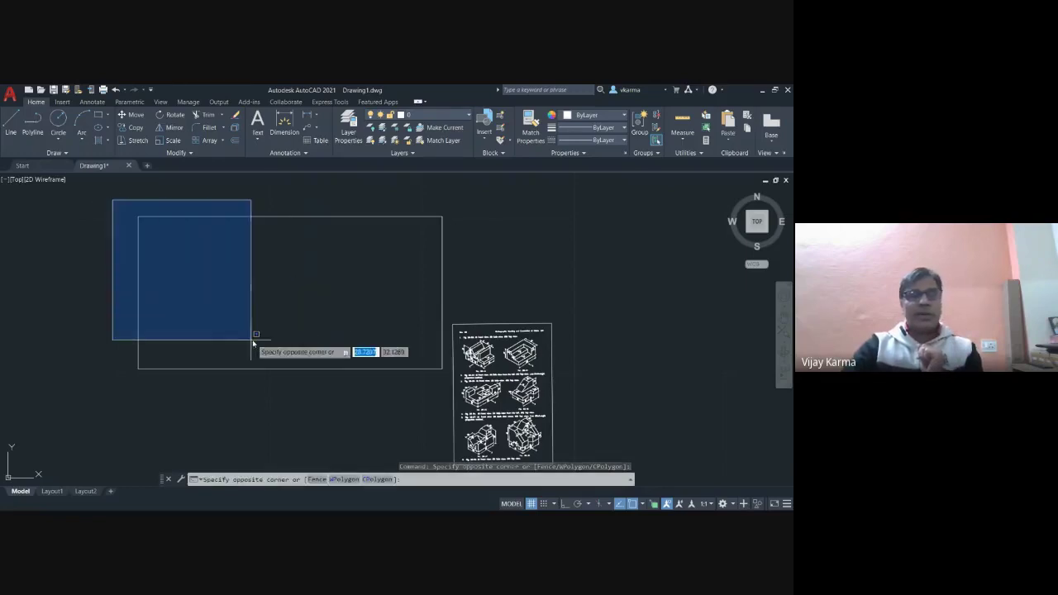
click(447, 392)
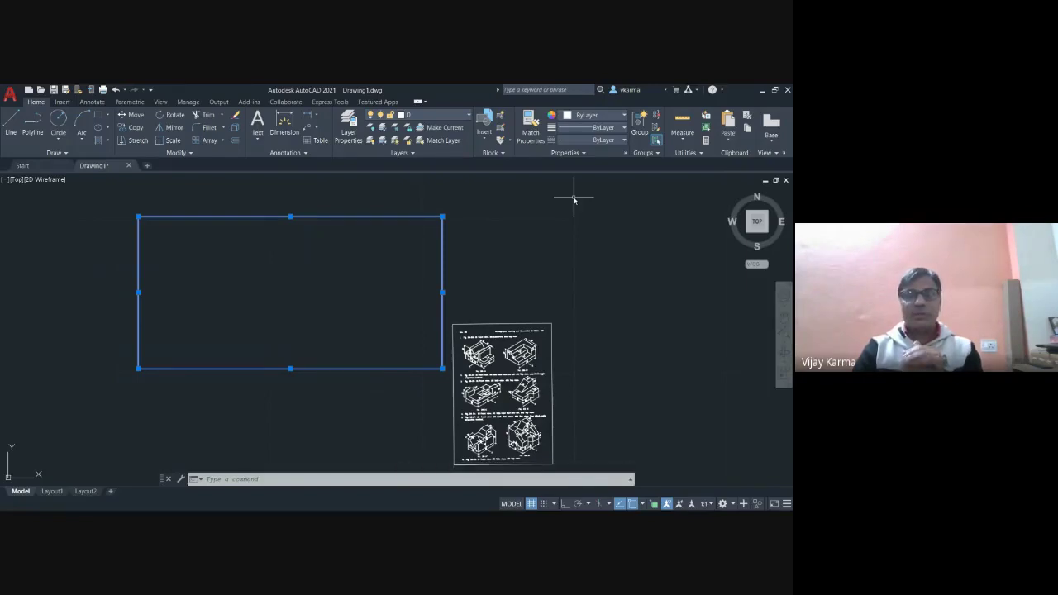
key(Escape)
key(Escape)
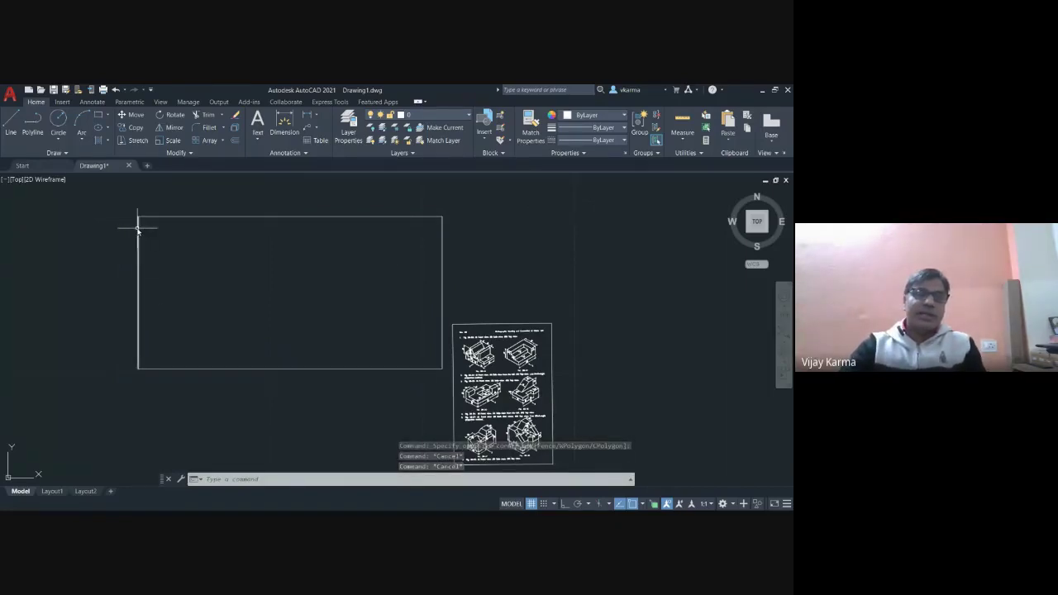
click(138, 235)
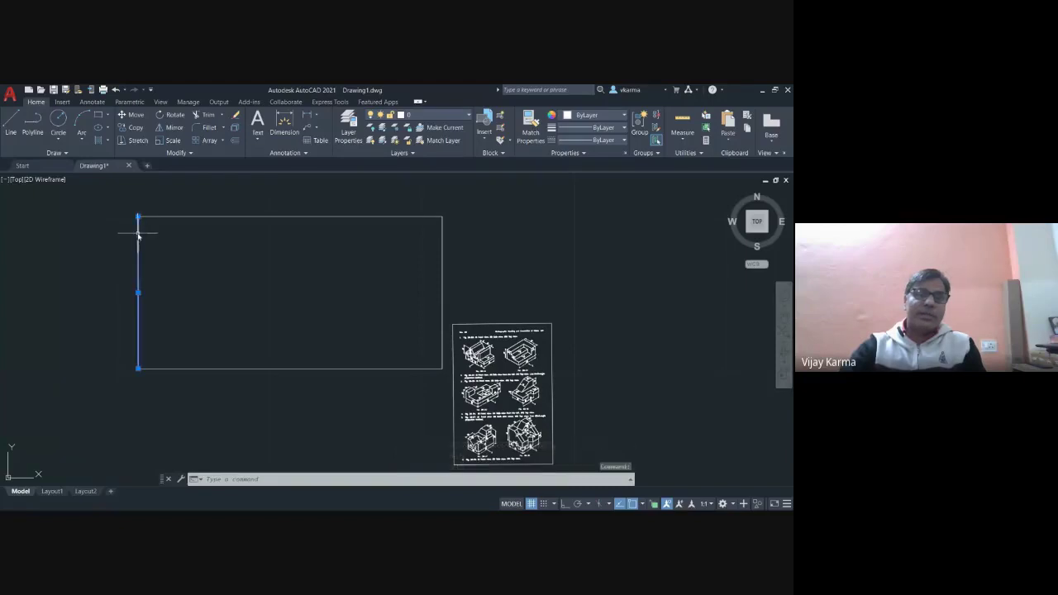
click(159, 218)
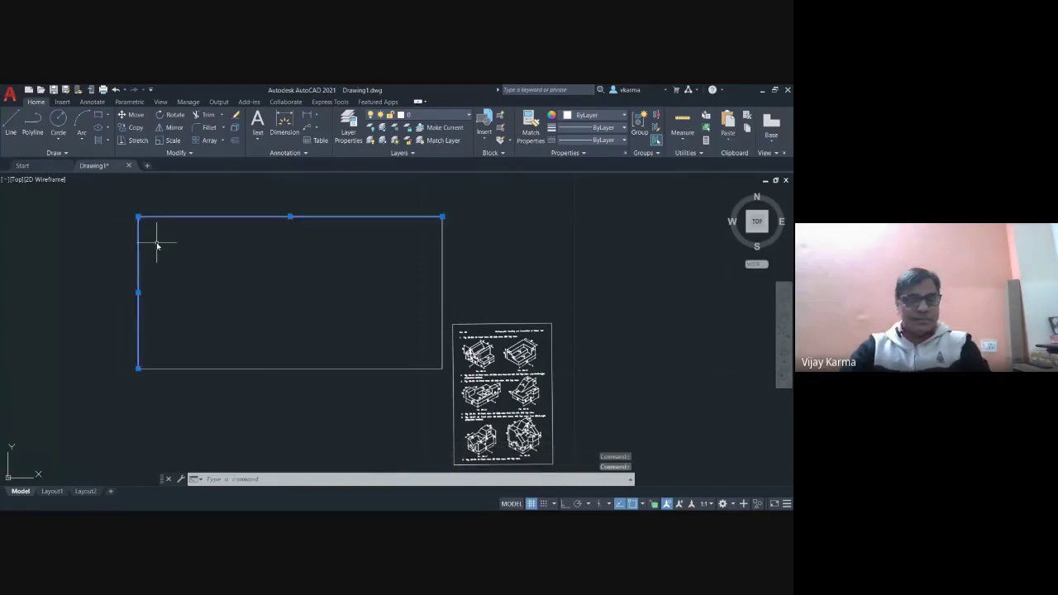
key(Escape)
key(Escape)
key(Escape)
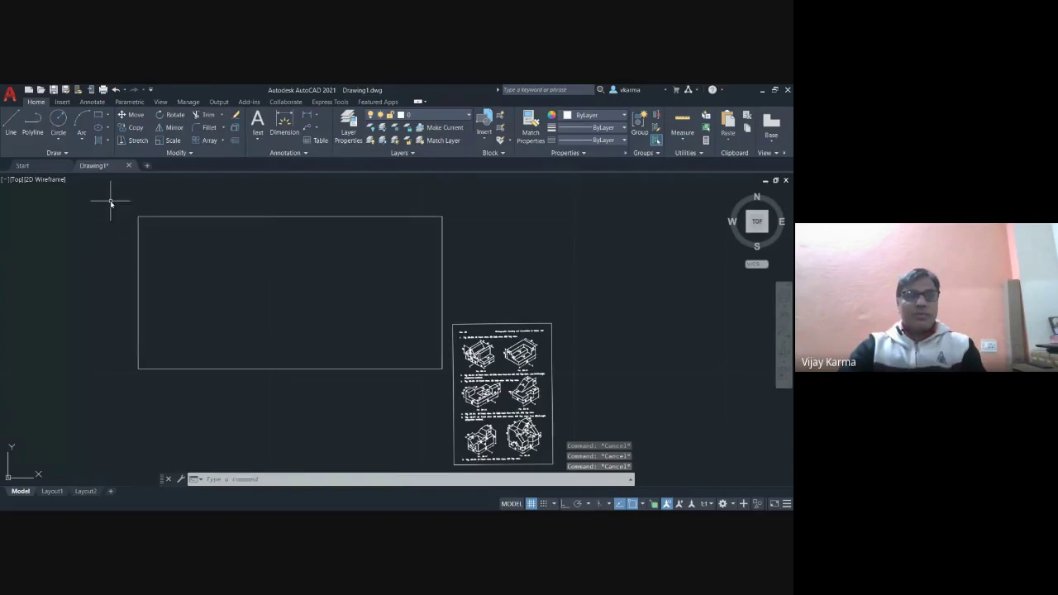
click(110, 203)
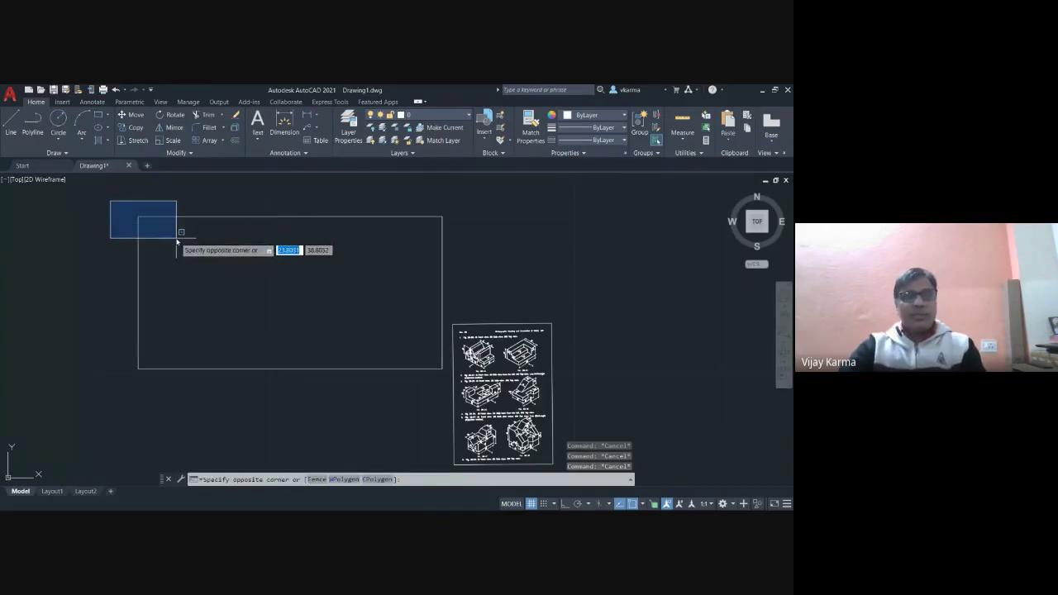
click(224, 285)
click(99, 184)
click(207, 269)
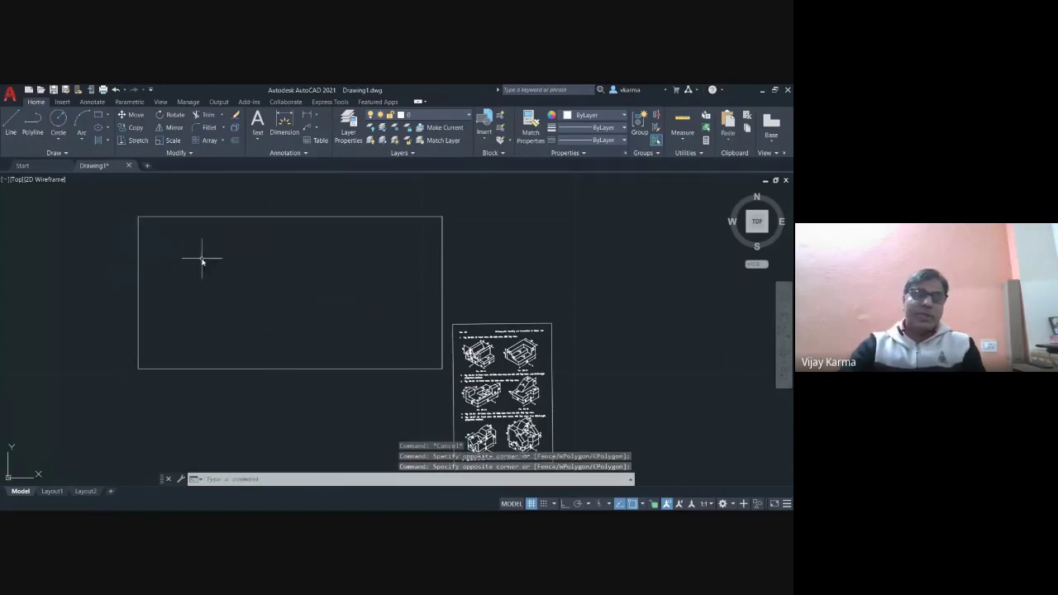
click(192, 261)
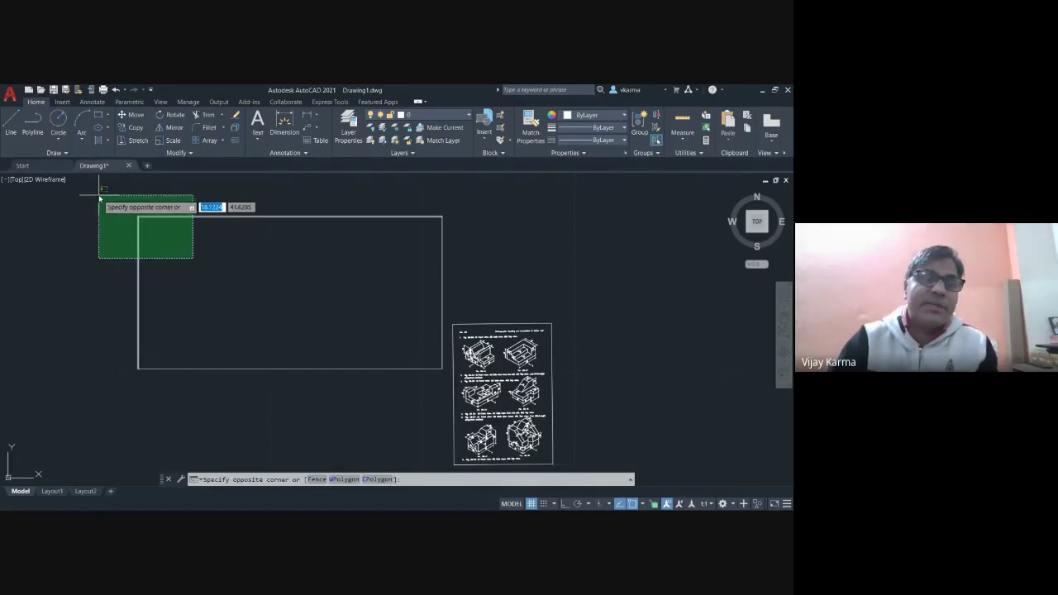
- Try several selection windows around the rectangle, then cancel the selection
click(75, 197)
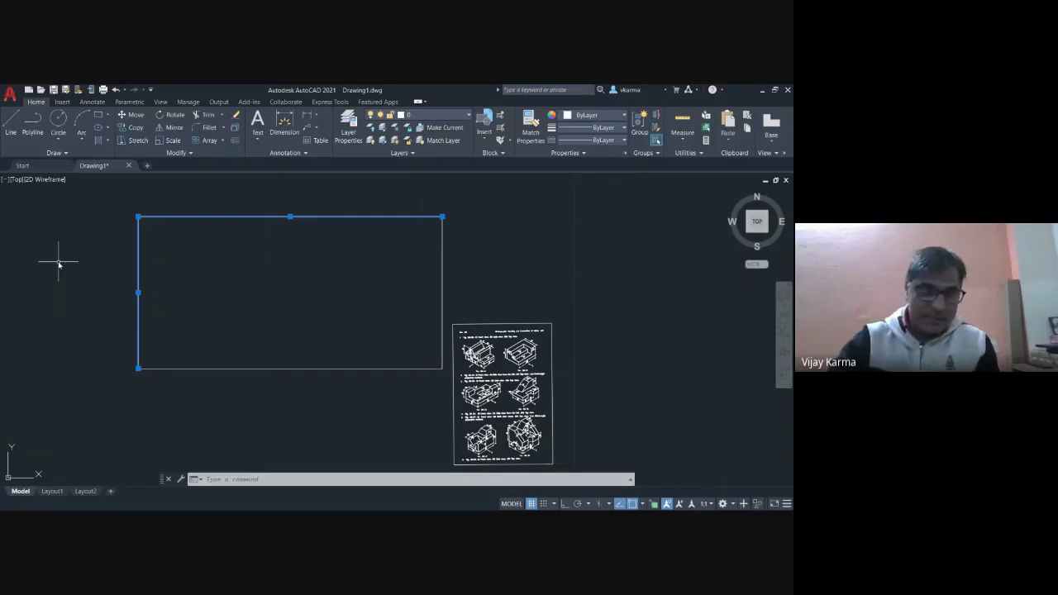
click(58, 217)
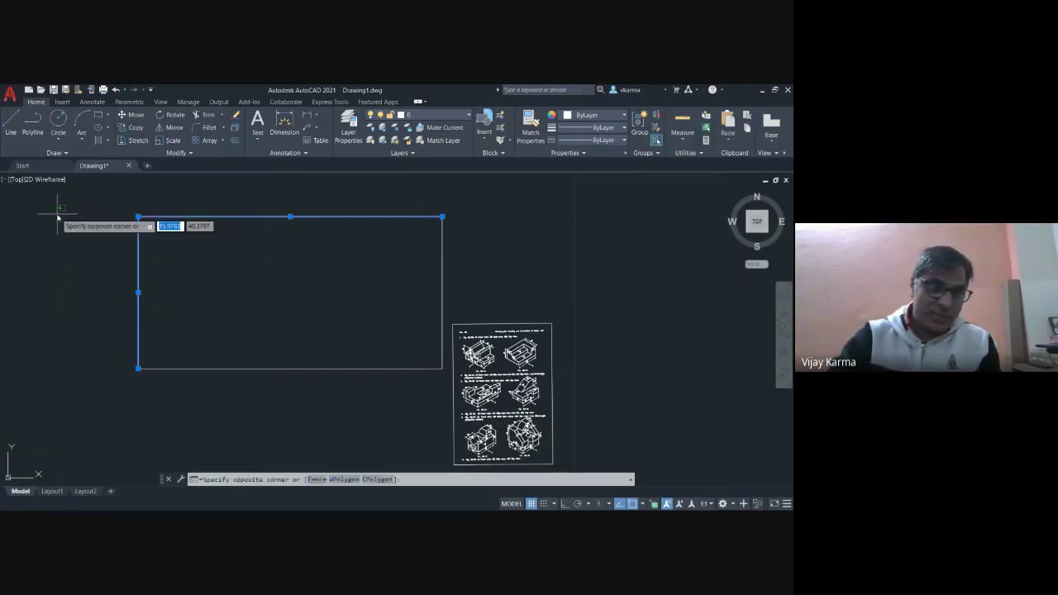
click(116, 263)
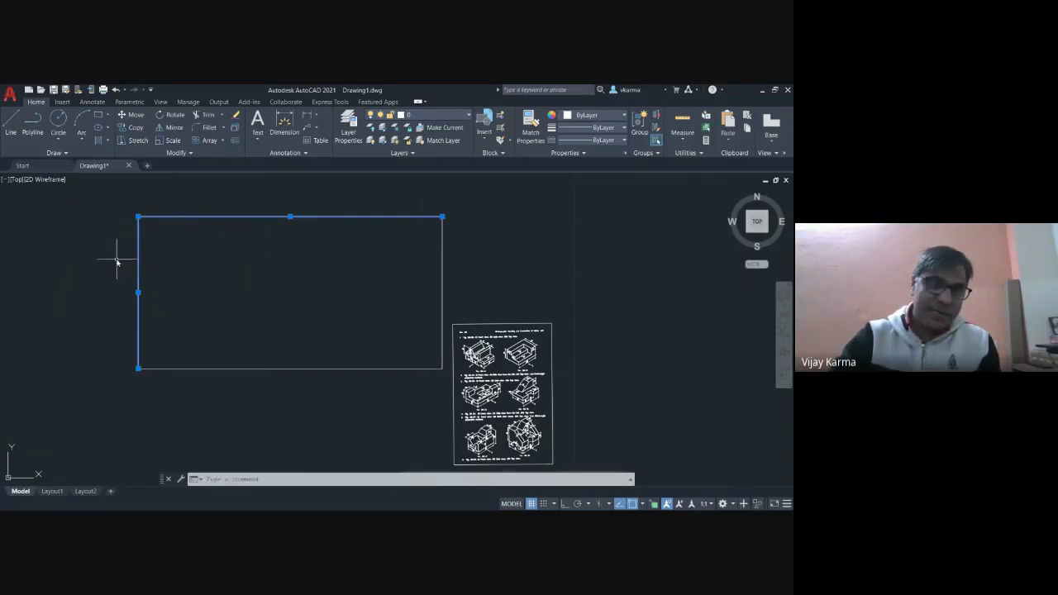
click(110, 262)
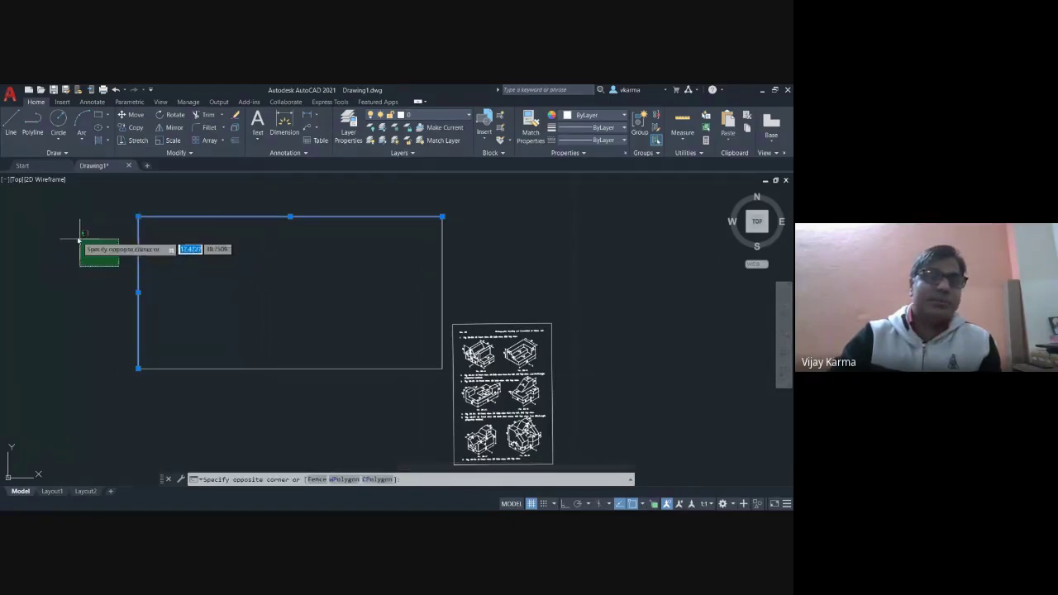
click(47, 209)
click(46, 210)
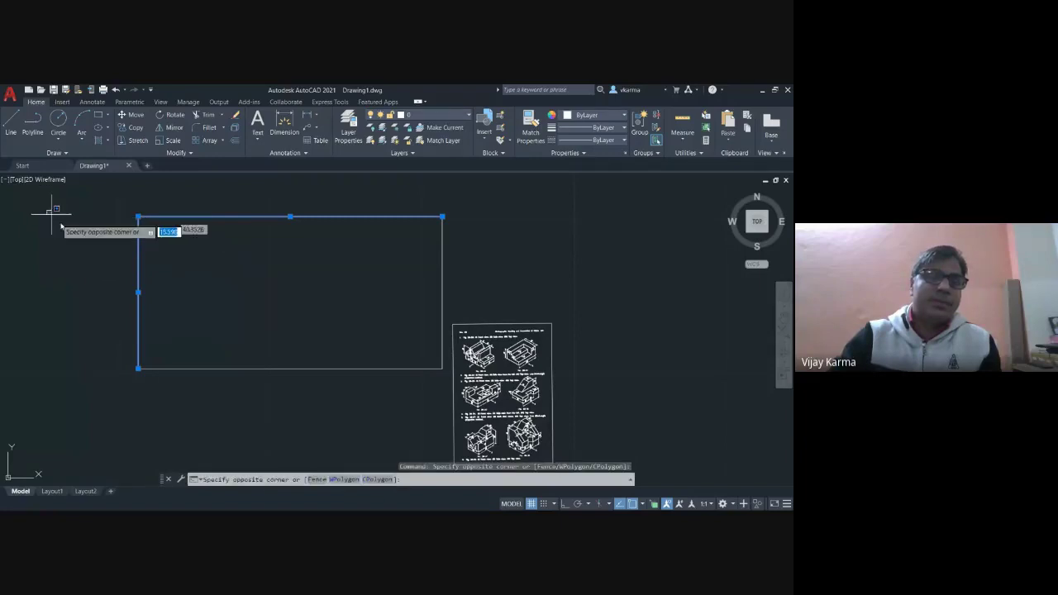
click(104, 260)
click(108, 262)
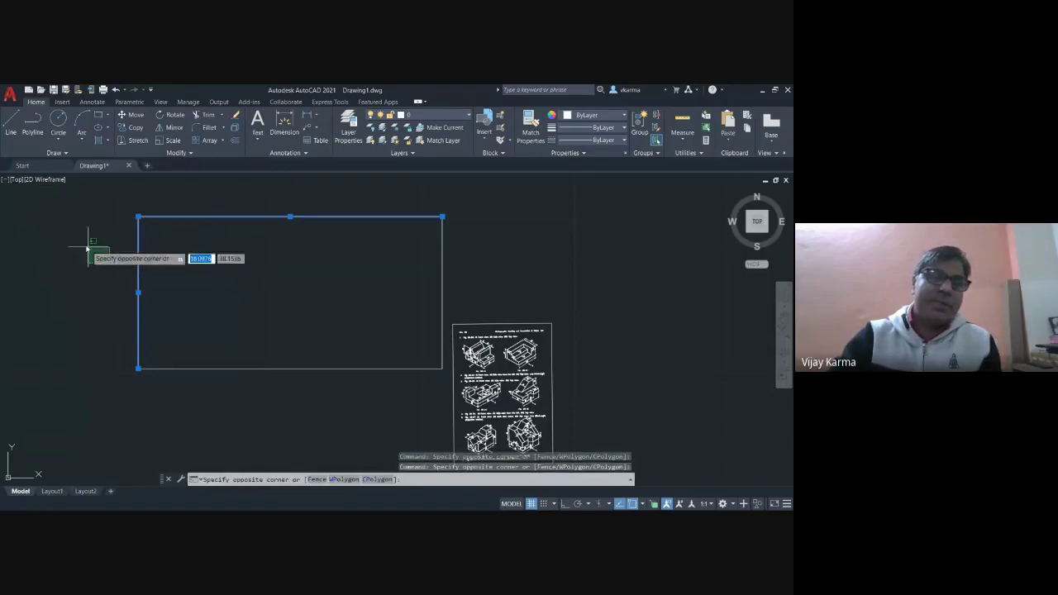
click(38, 211)
click(38, 211)
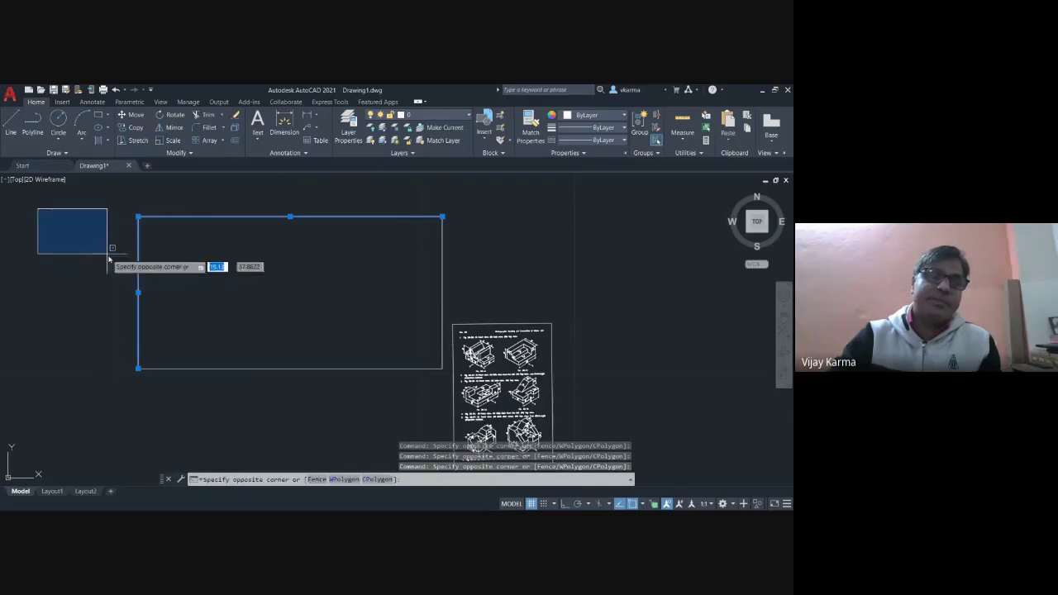
click(122, 268)
key(Escape)
key(Escape)
key(Escape)
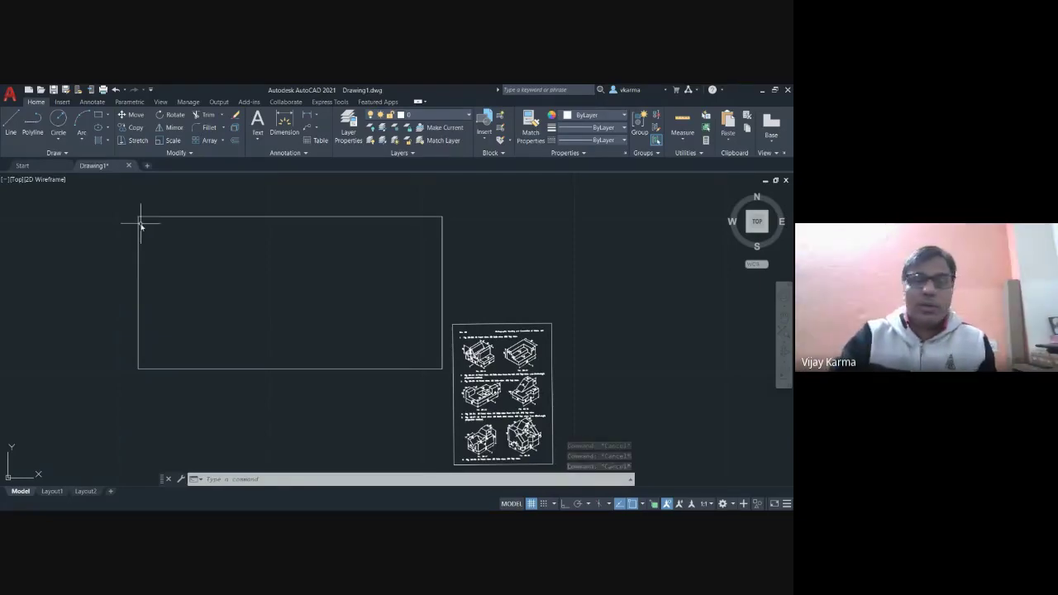
- Window-select the whole rectangle and delete it
click(116, 207)
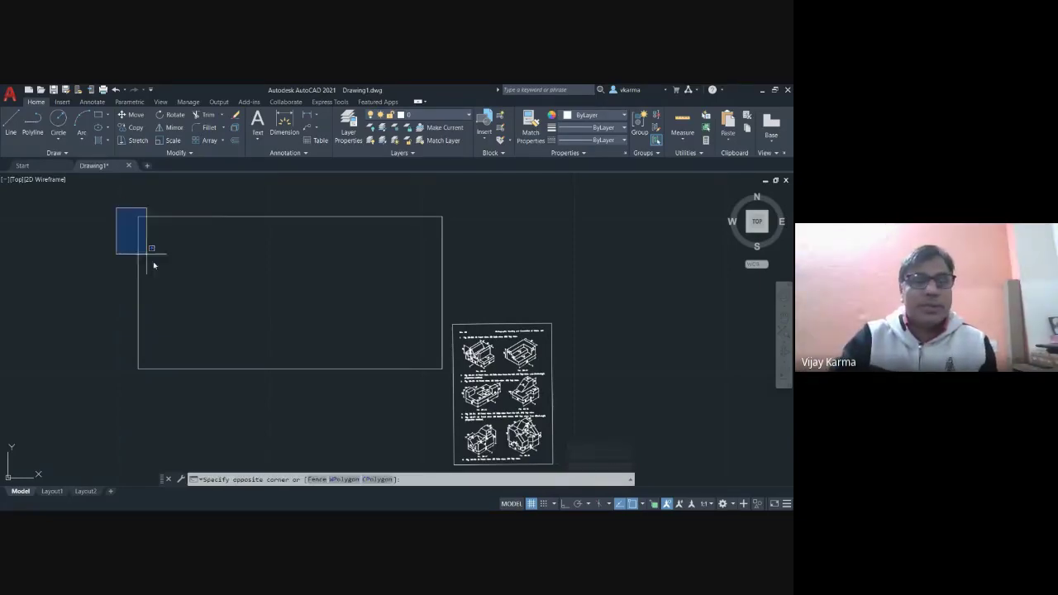
click(447, 385)
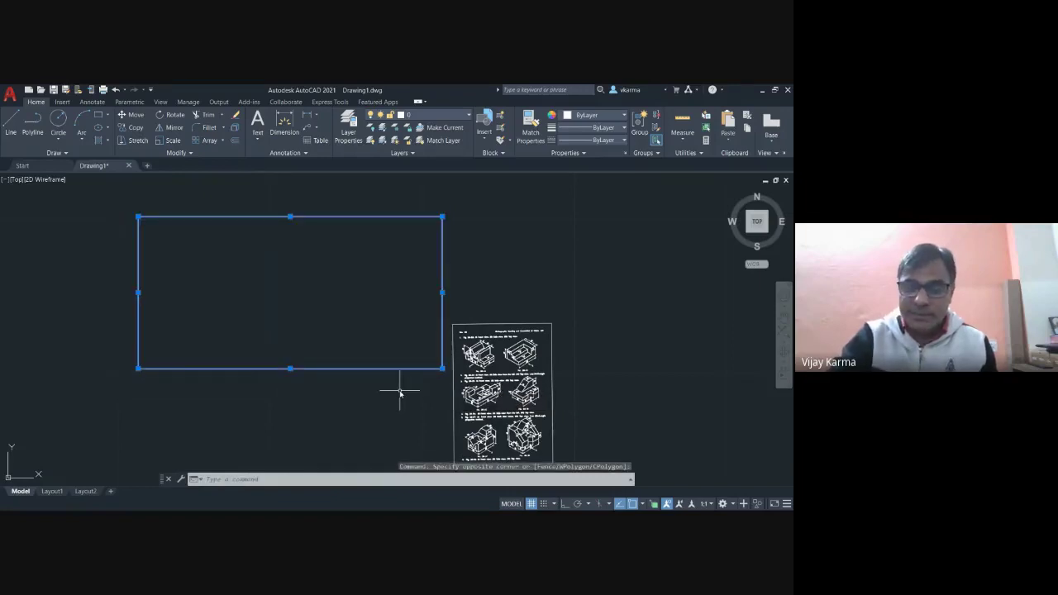
key(Delete)
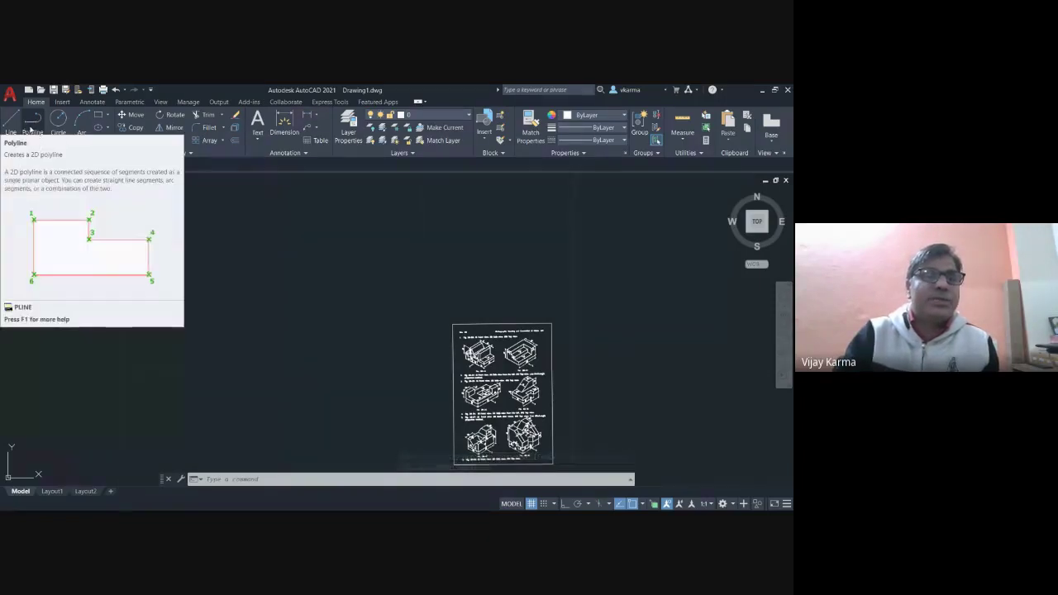
mouse_move(32, 125)
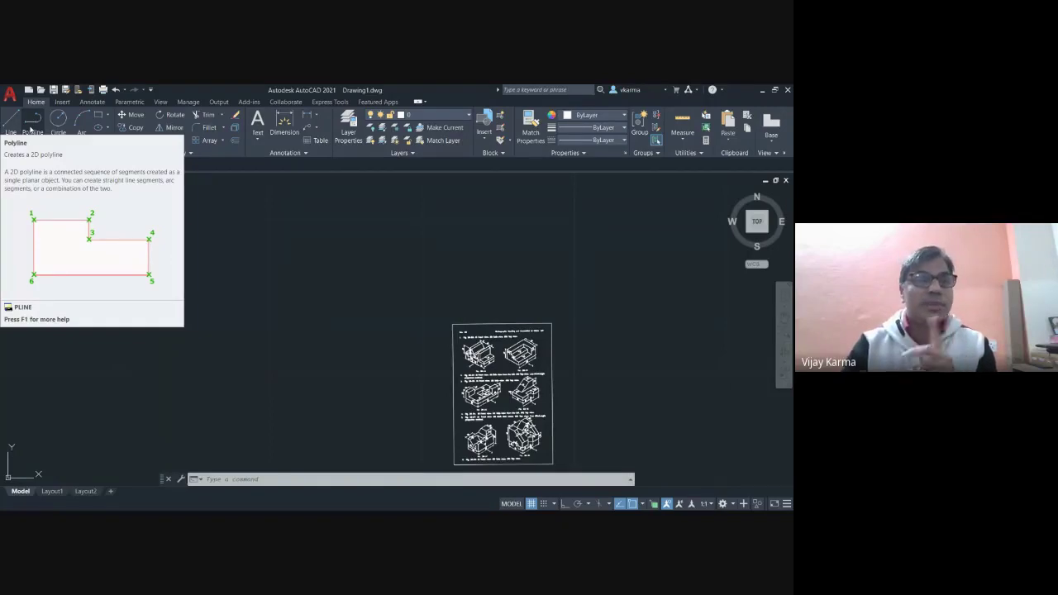
click(36, 121)
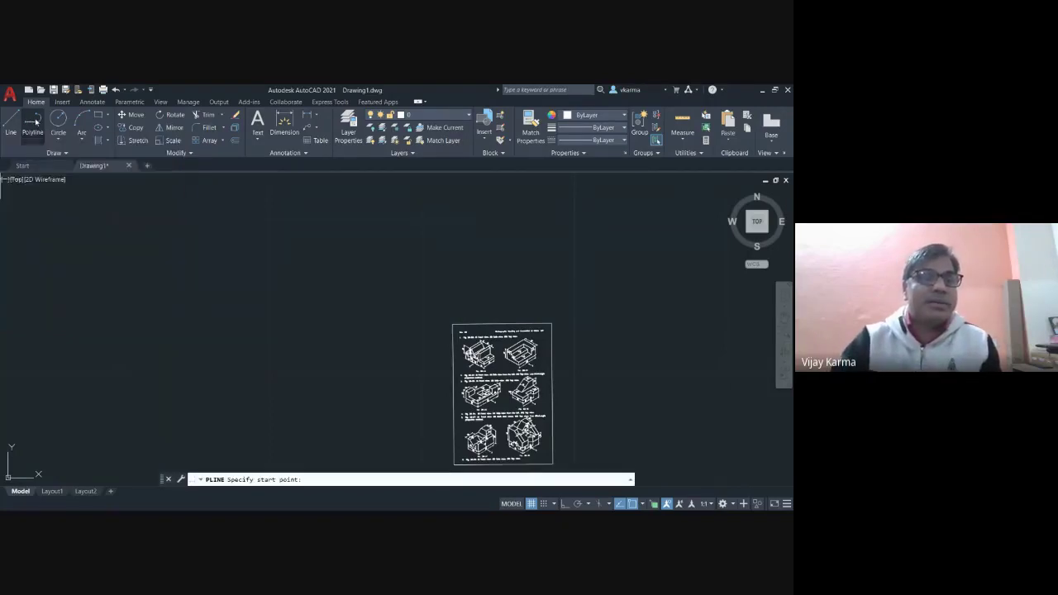
click(32, 133)
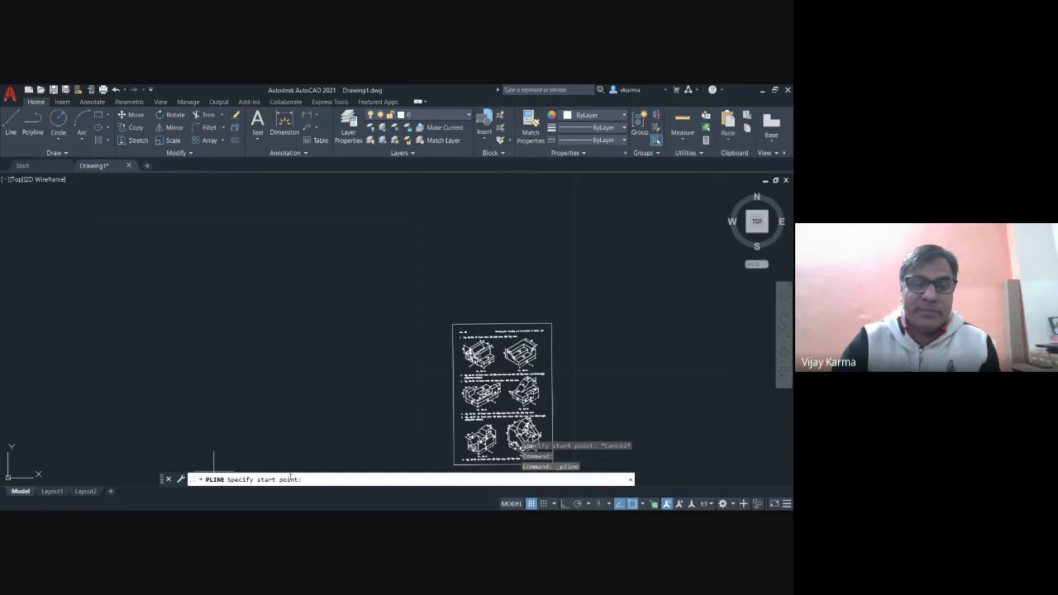
key(Escape)
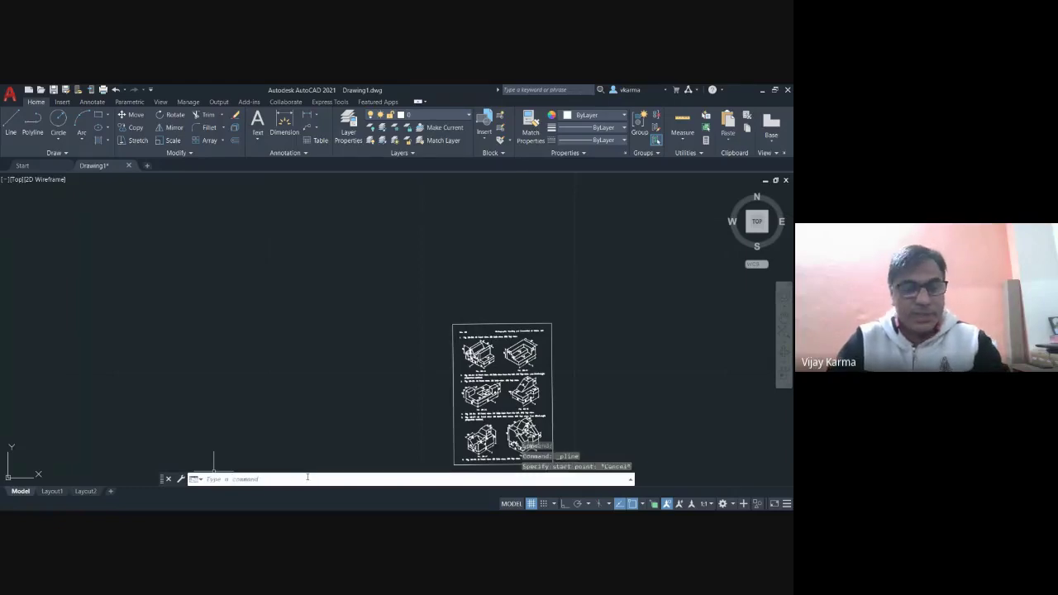
click(286, 479)
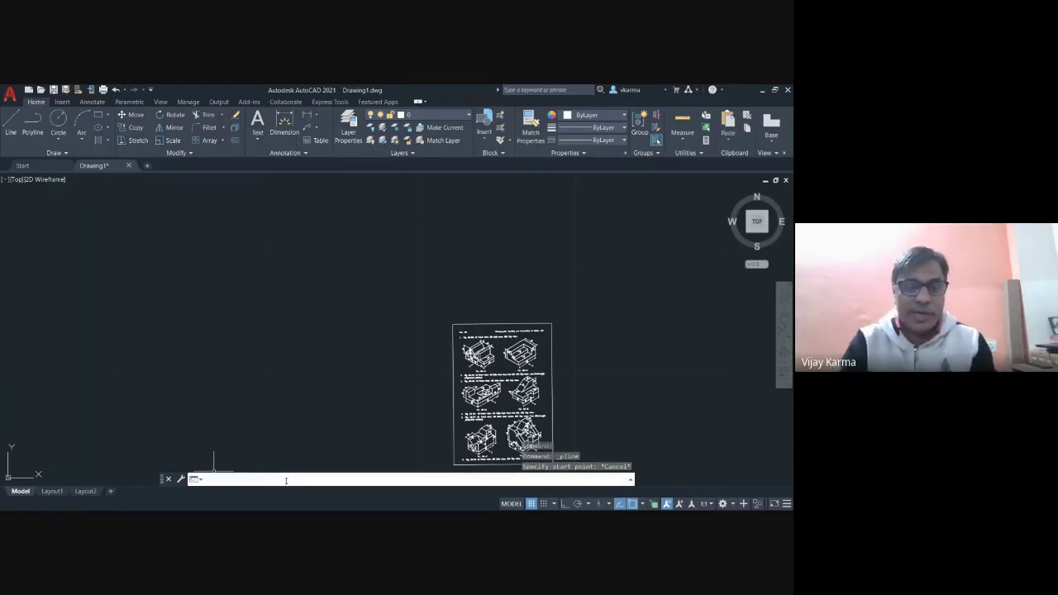
- Type PL and browse the PLINE, PLAN, PLOT, PLOTSTAMP and PLOTSTYLE suggestions
text(pl)
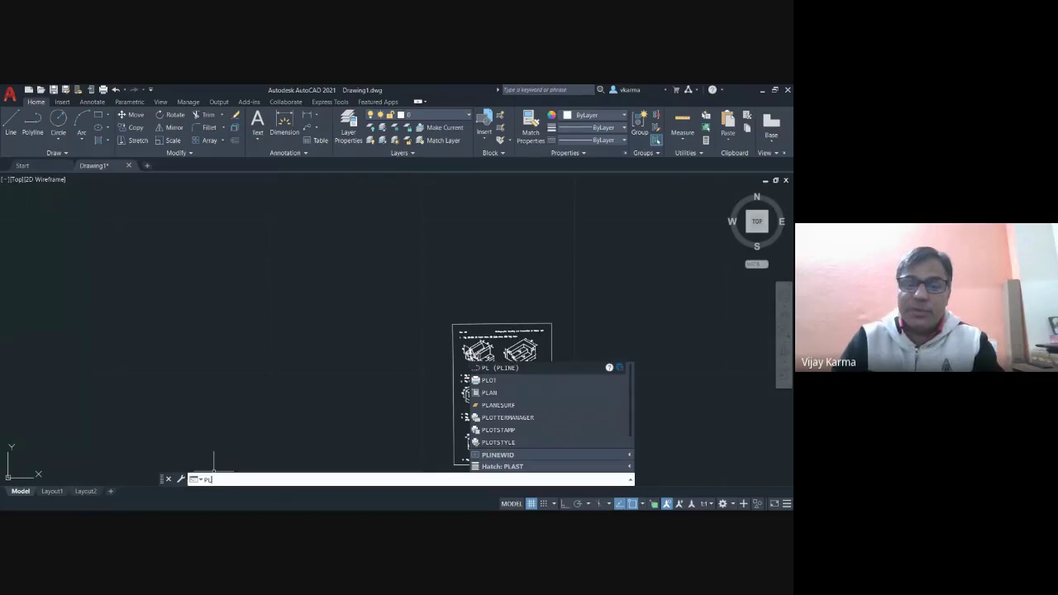
key(Down)
key(Down)
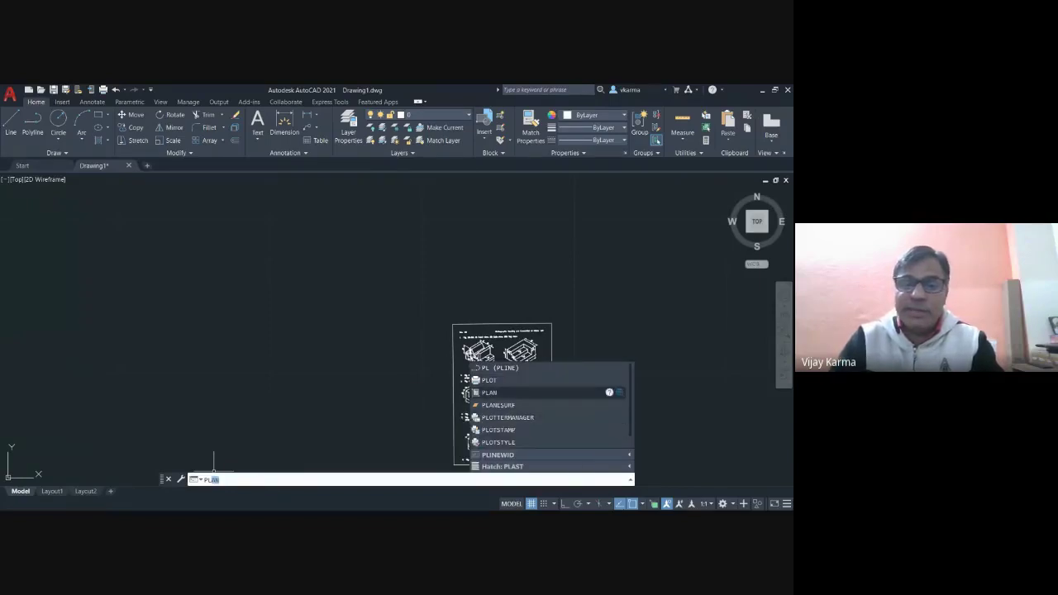
key(Down)
key(Down)
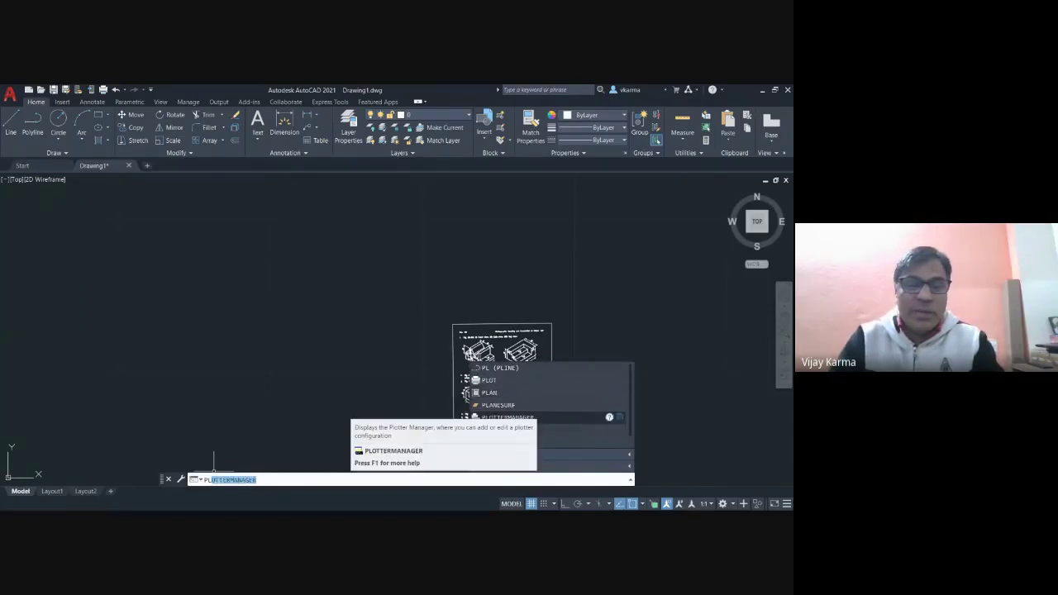
key(Up)
key(Up)
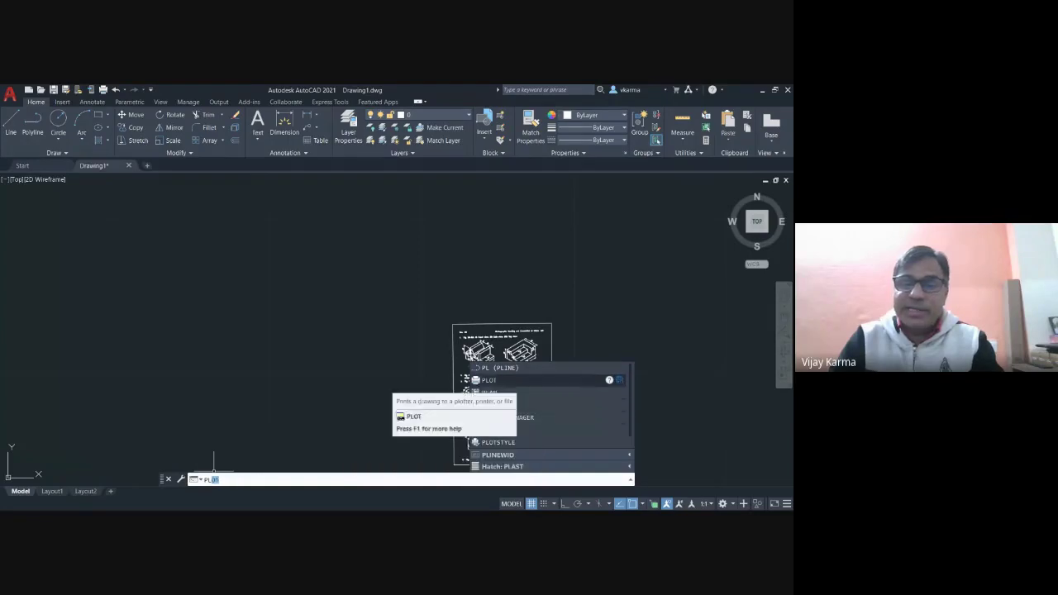
key(Up)
key(Up)
key(Down)
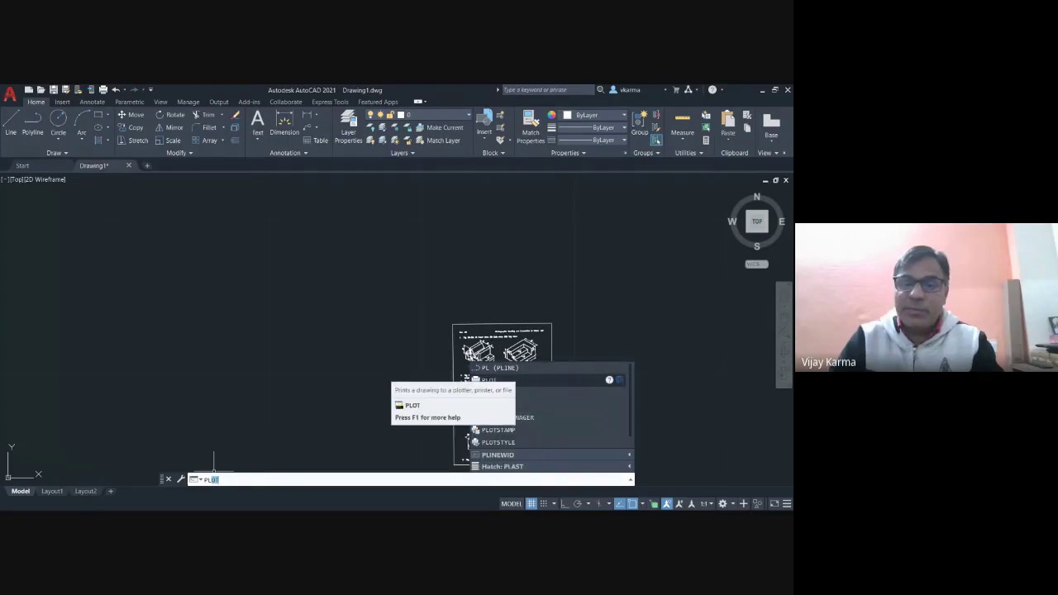
key(Up)
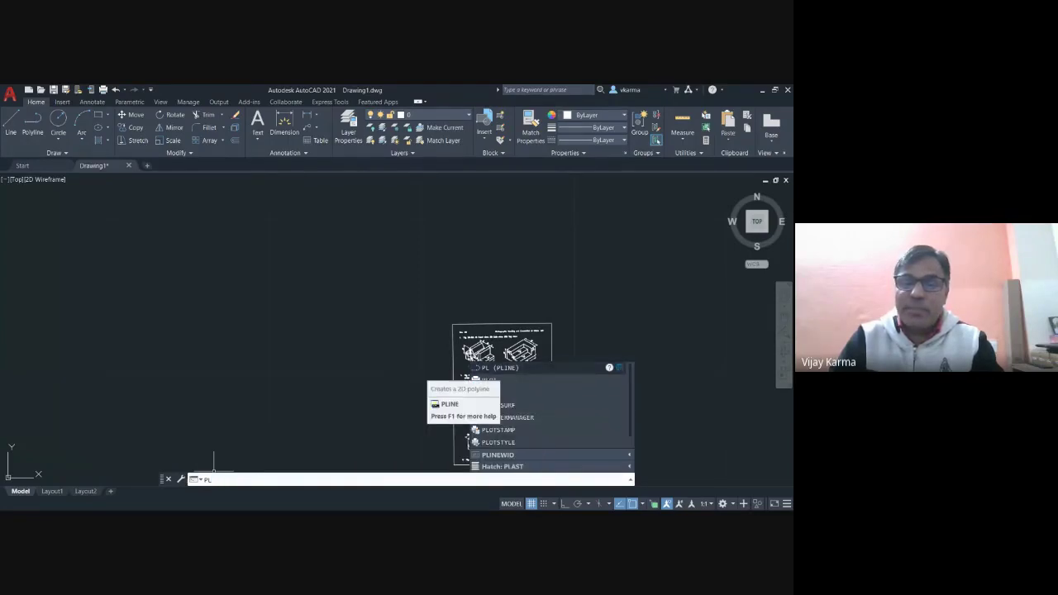
key(Down)
key(Down)
key(Down)
key(Up)
key(Up)
key(Up)
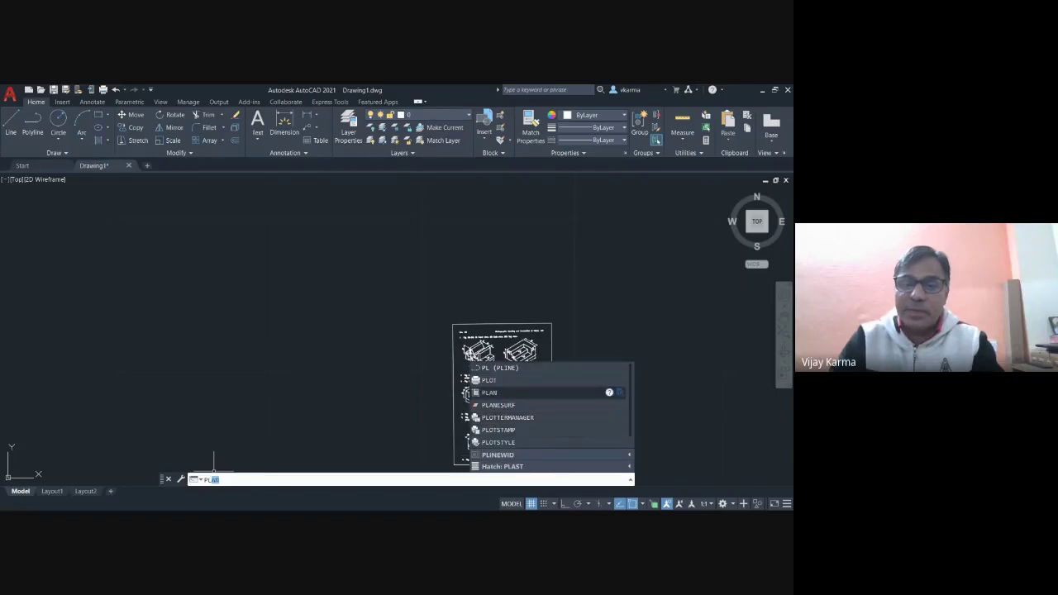
key(Down)
key(Down)
key(Down)
key(Up)
key(Up)
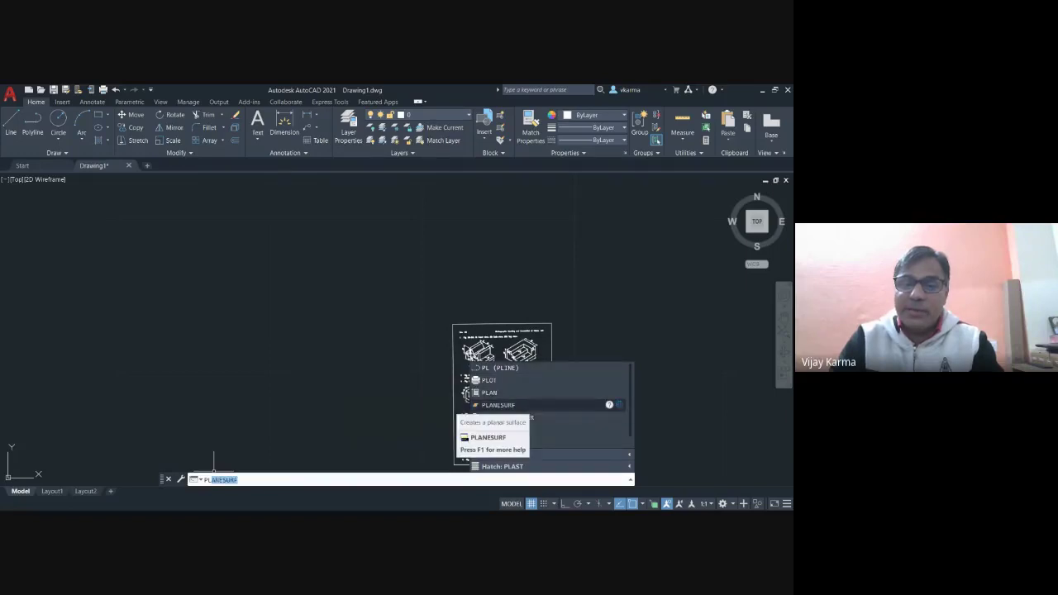
key(Down)
key(Down)
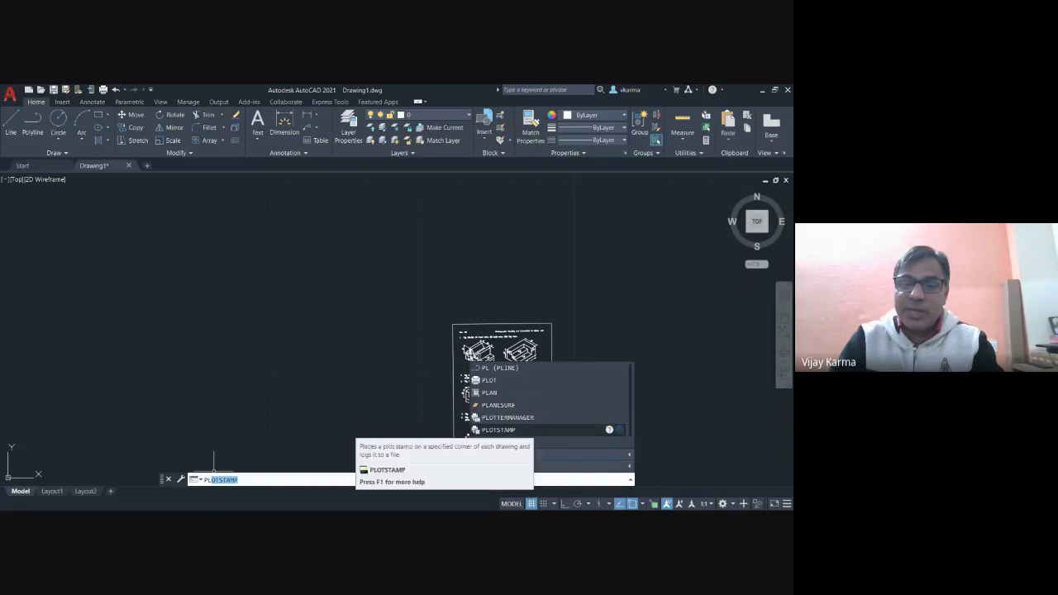
key(Down)
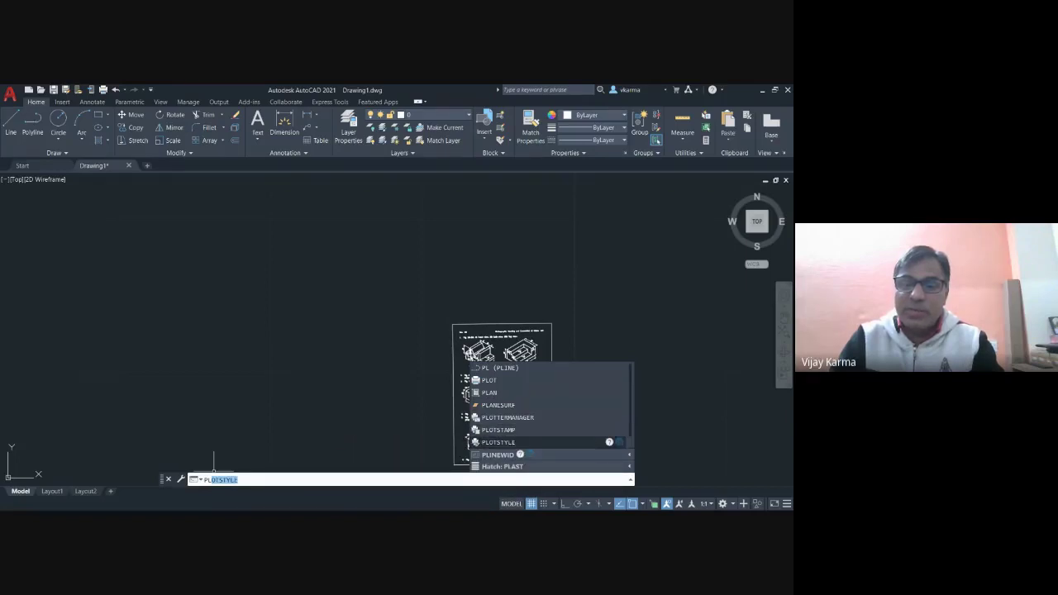
key(Up)
key(Up)
key(Up)
key(Down)
key(Down)
key(Down)
key(Down)
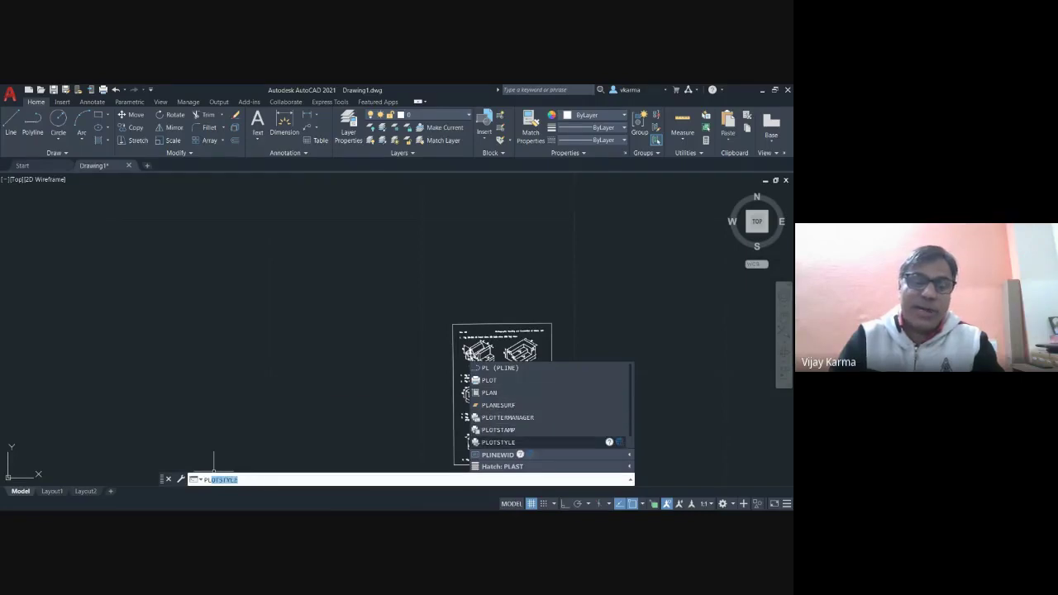
key(Up)
key(Up)
key(Up)
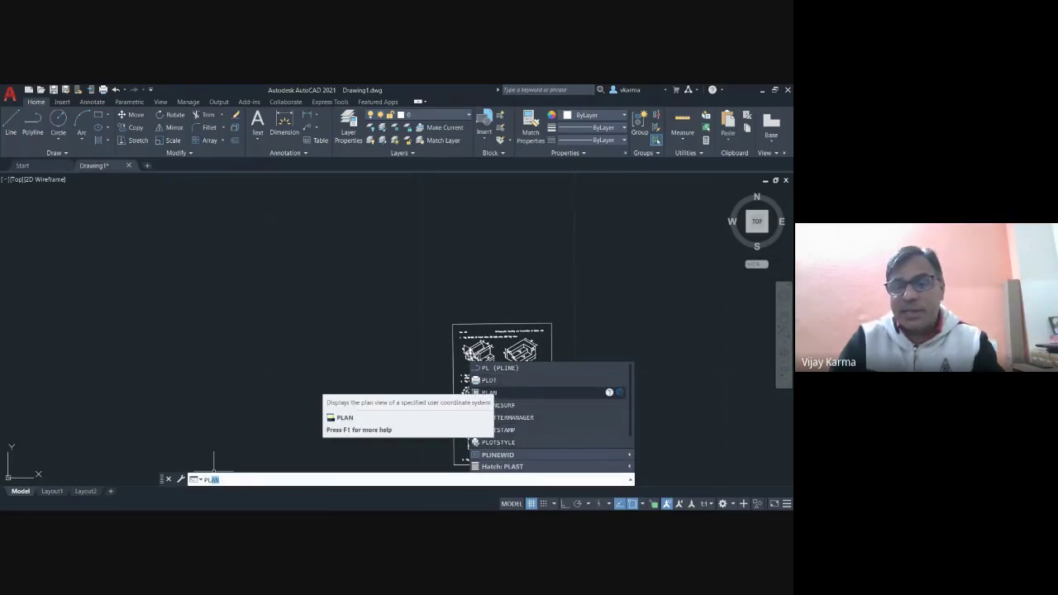
key(Down)
key(Down)
key(Down)
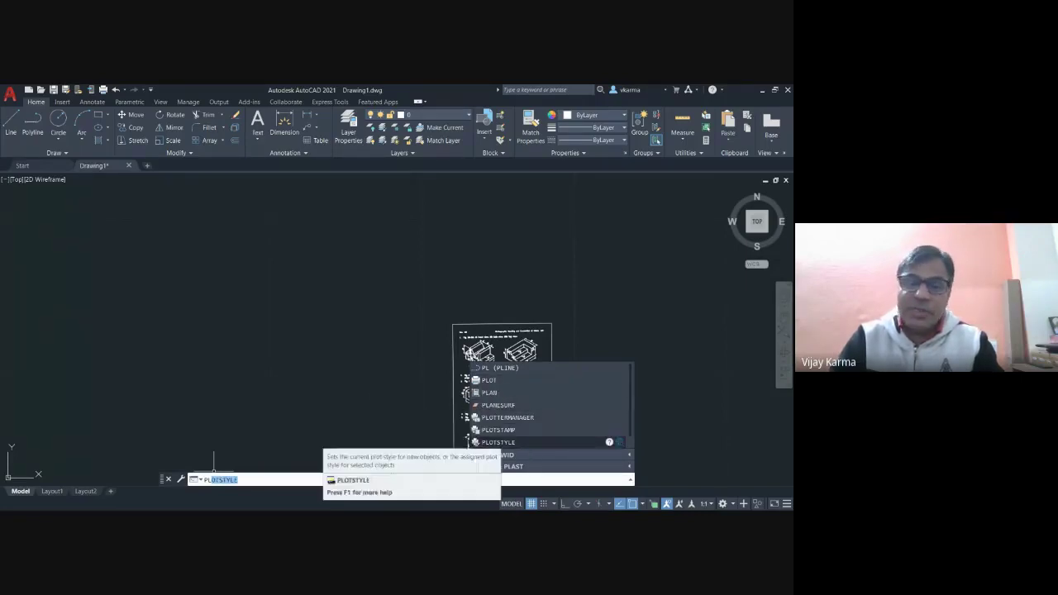
key(Up)
key(Up)
key(Up)
key(Up)
key(Up)
- Start the Polyline command by choosing PL (PLINE) from the autocomplete list
click(496, 368)
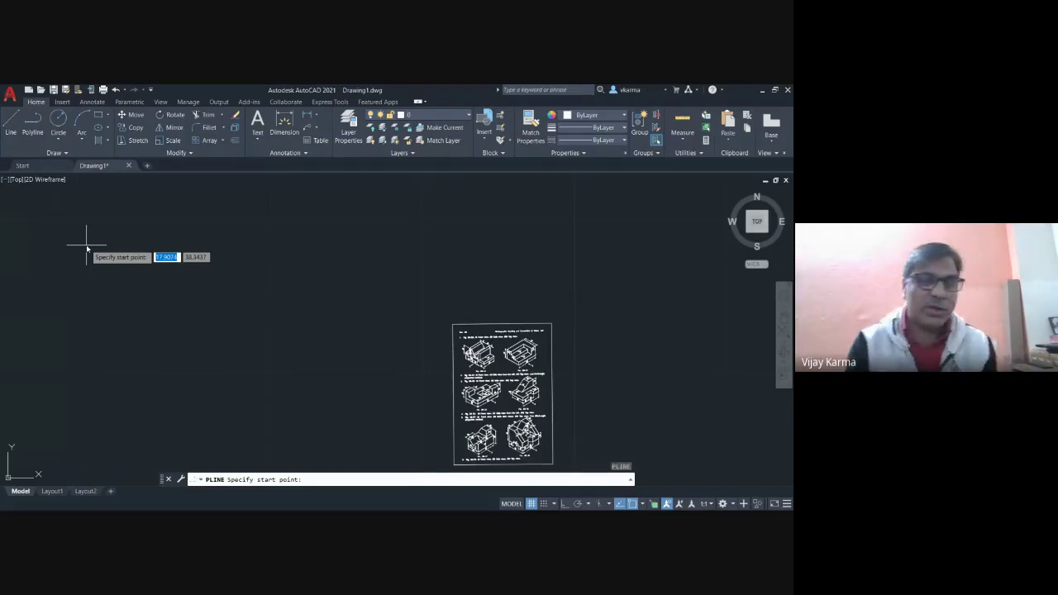
- Fix the polyline start point at 5,5 and begin entering the next point 10,5
text(5)
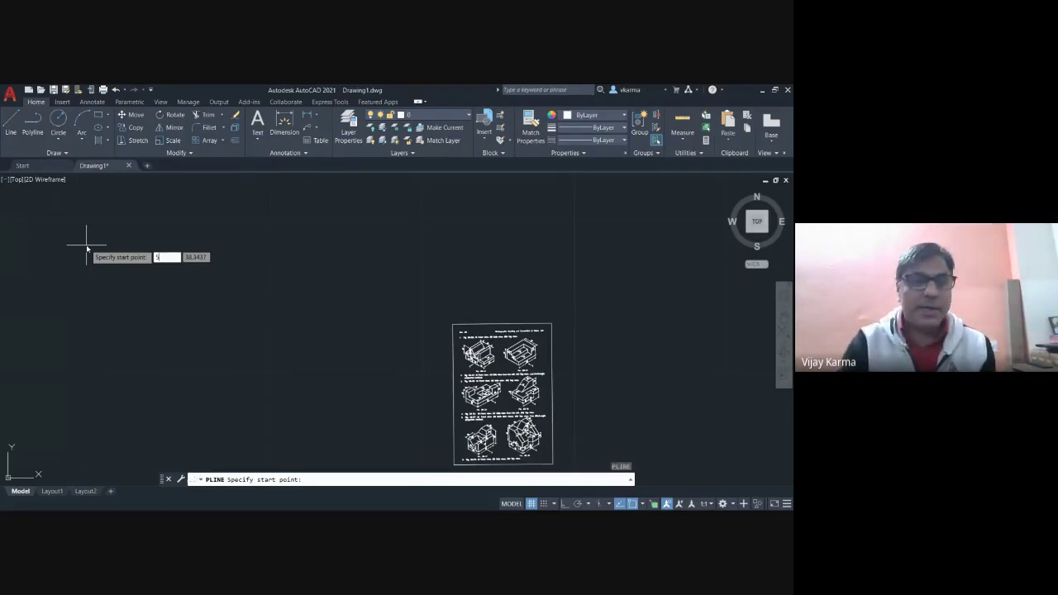
key(Tab)
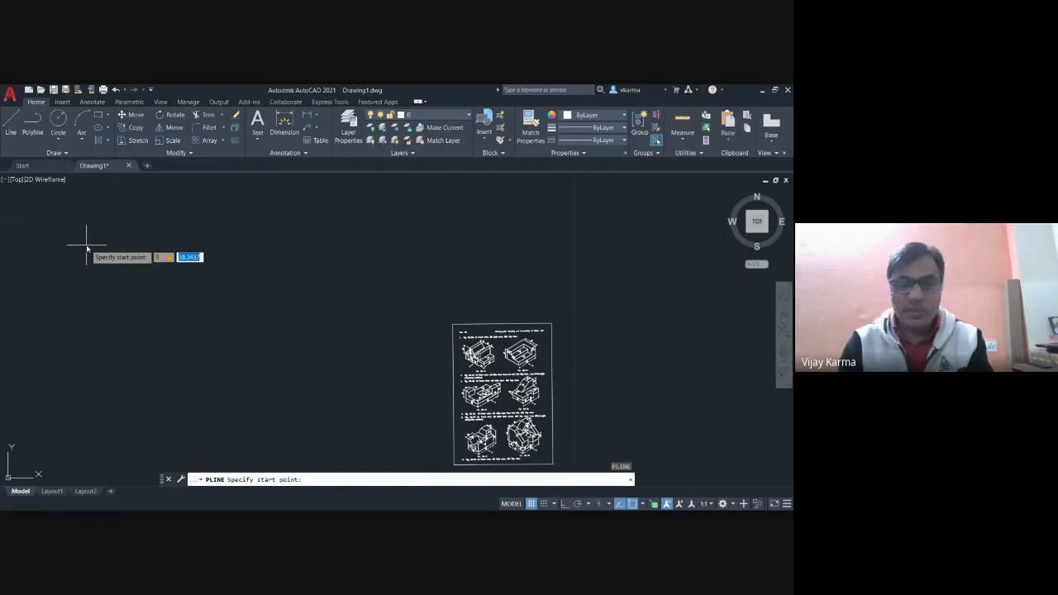
text(5)
key(Return)
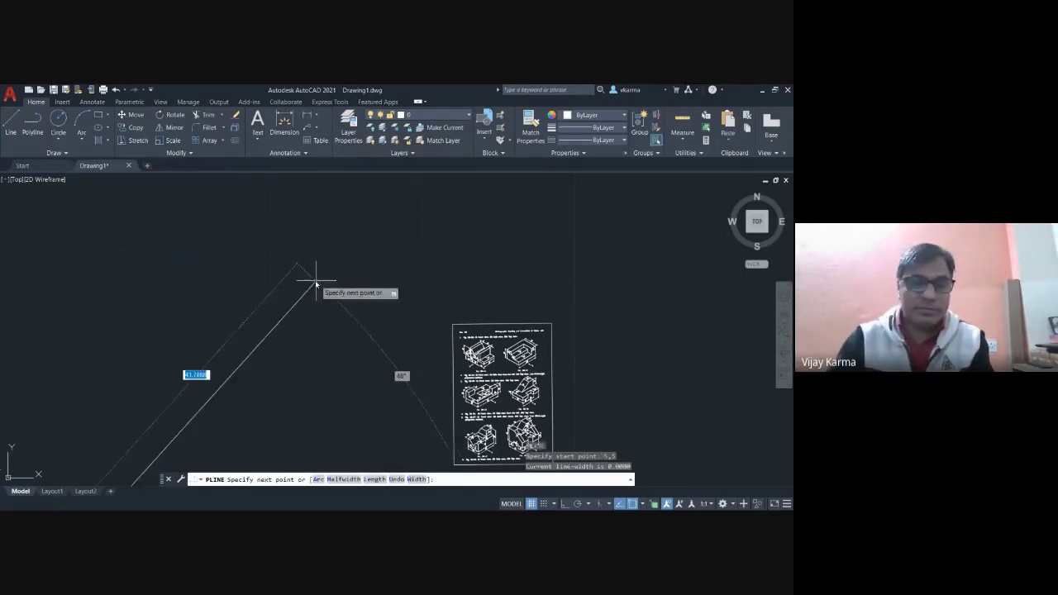
scroll(303, 265, down, 2)
scroll(303, 260, down, 2)
scroll(302, 259, down, 4)
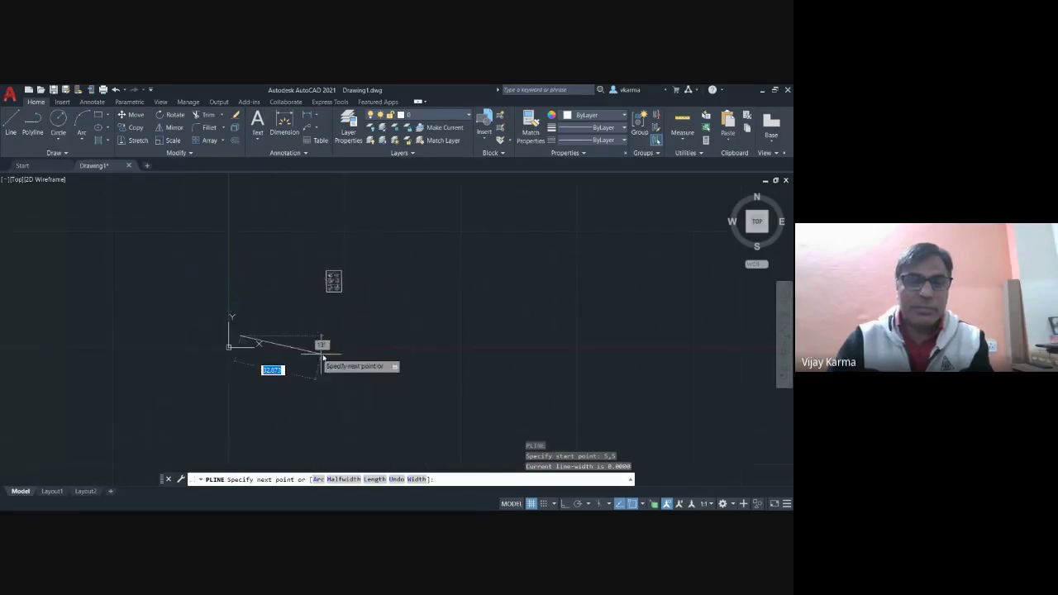
scroll(359, 339, up, 2)
scroll(361, 344, up, 2)
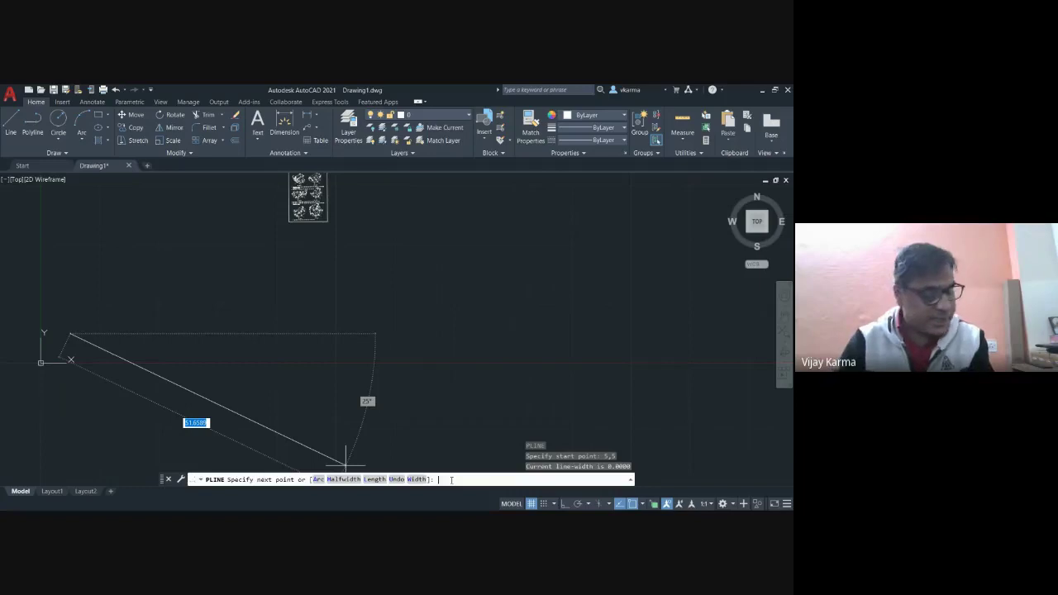
text(10)
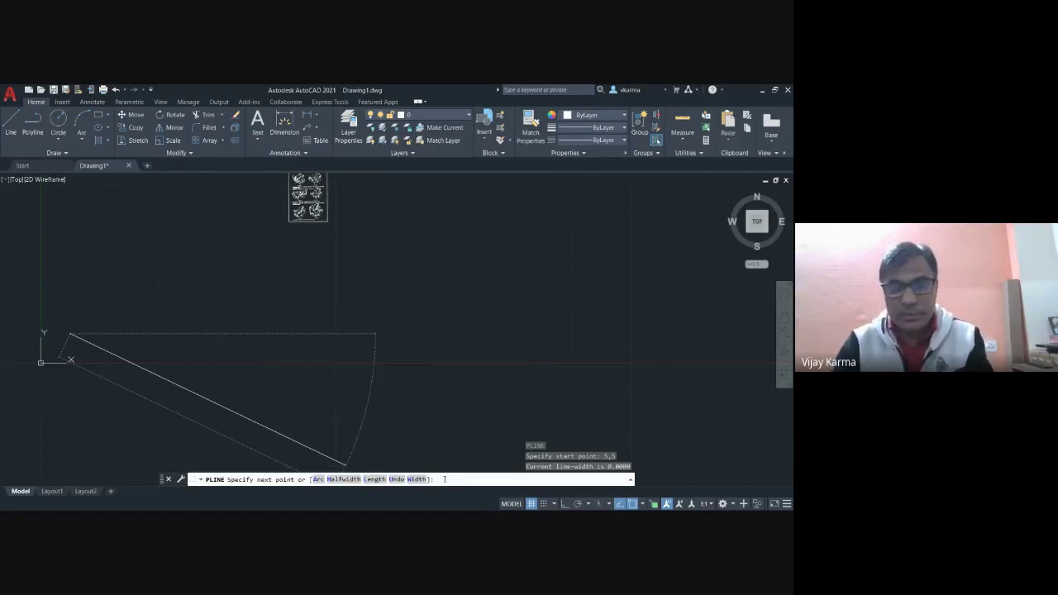
text(10,5)
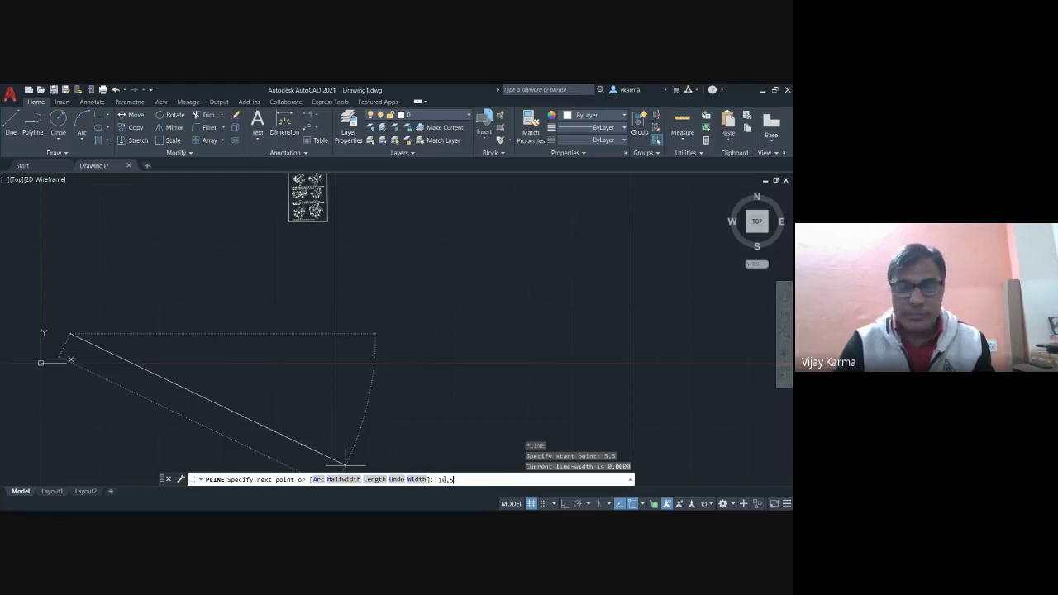
- Confirm the first segment ending at 10,5 and reframe the view around the polyline
key(Return)
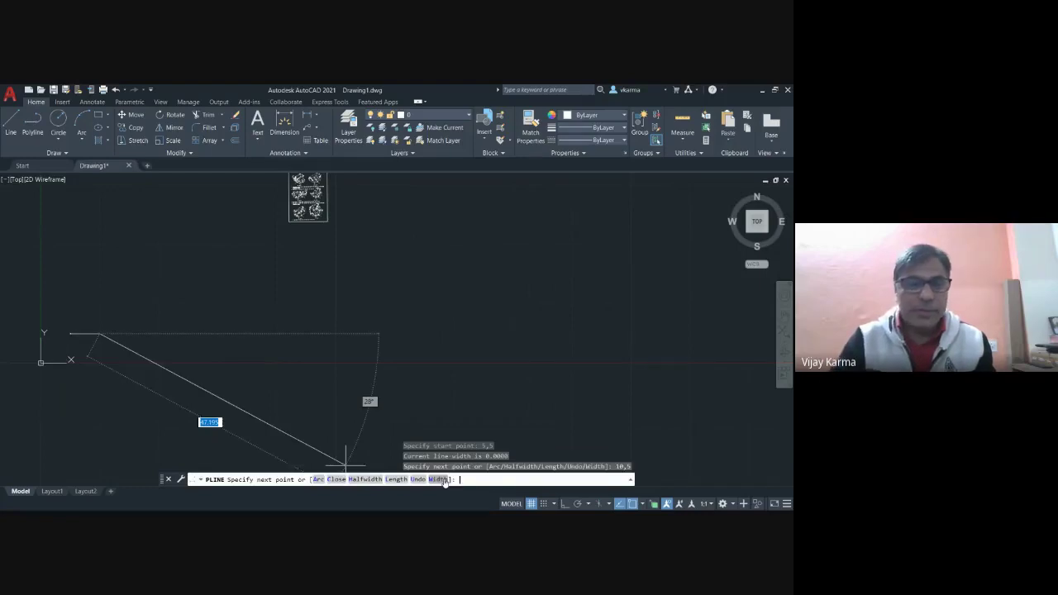
scroll(179, 337, up, 2)
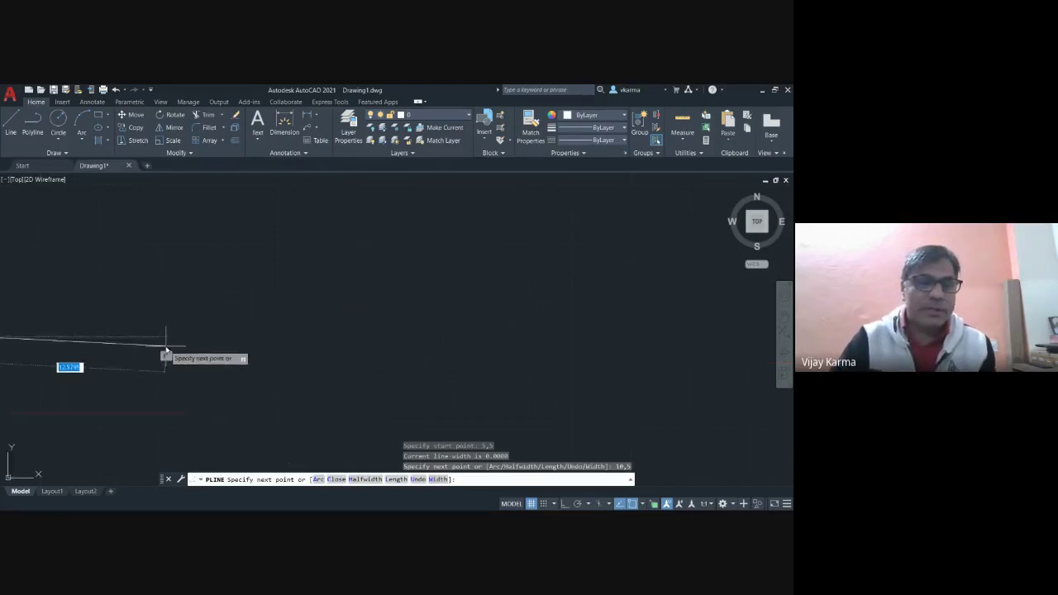
scroll(165, 356, down, 4)
mouse_move(165, 359)
middle_down()
mouse_move(369, 329)
mouse_move(383, 375)
middle_up()
scroll(323, 337, up, 5)
scroll(324, 338, up, 3)
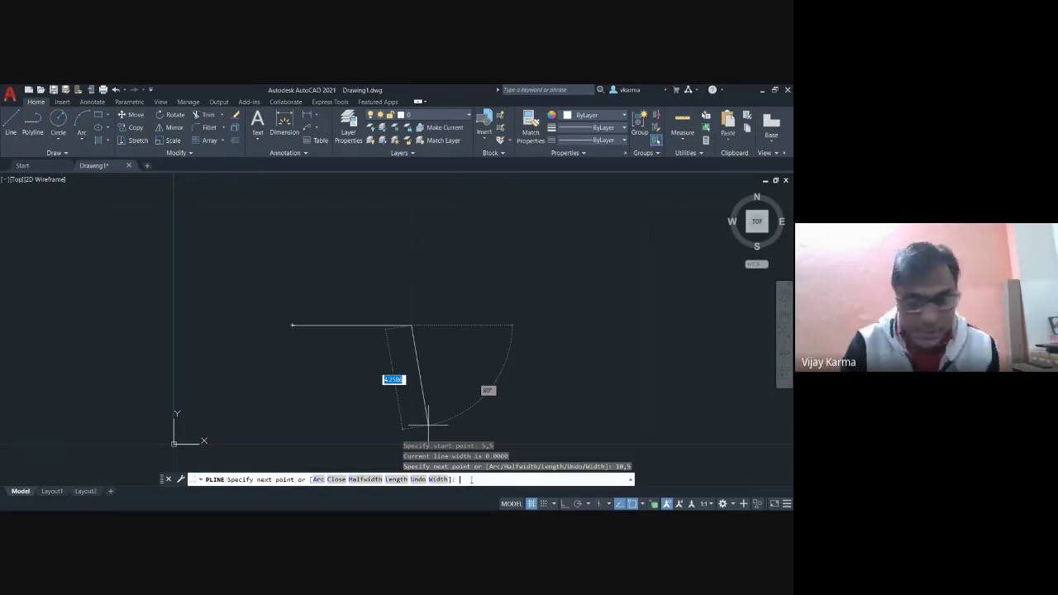
- Add polyline vertices at 10,10 and then at 0,5
text(10)
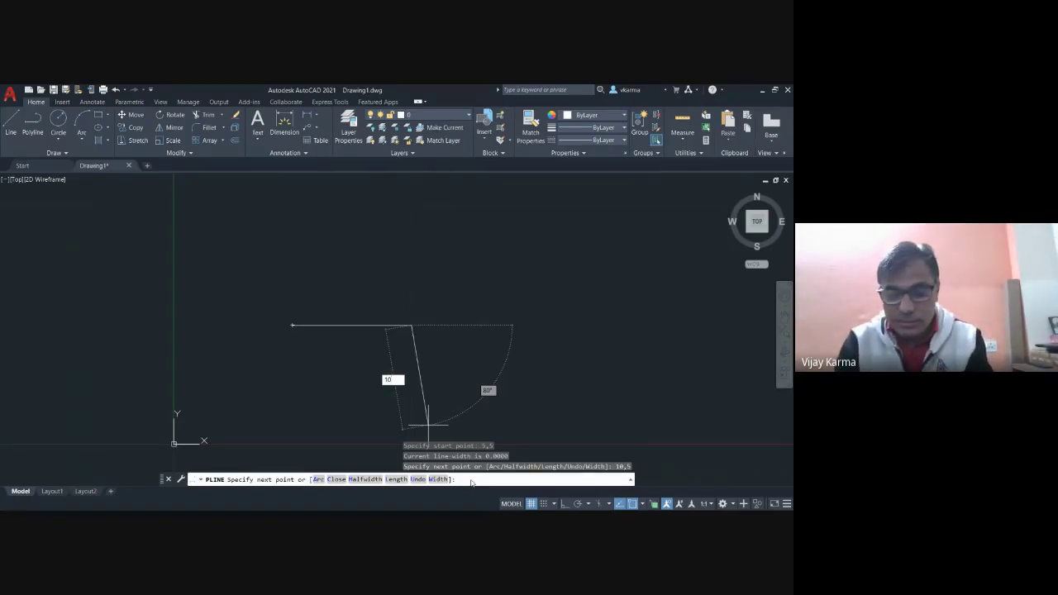
text(,10)
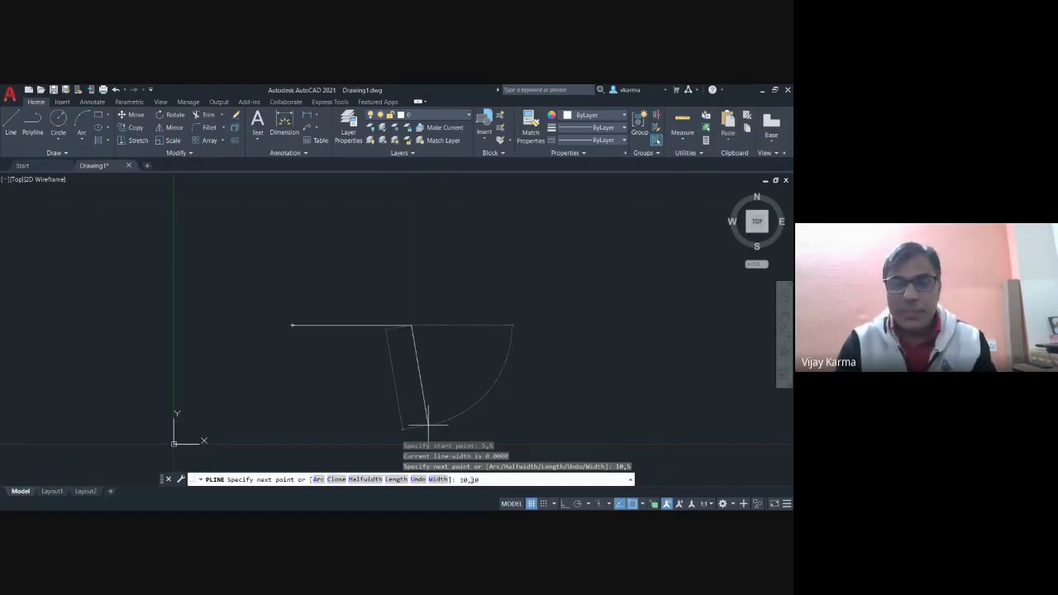
key(Return)
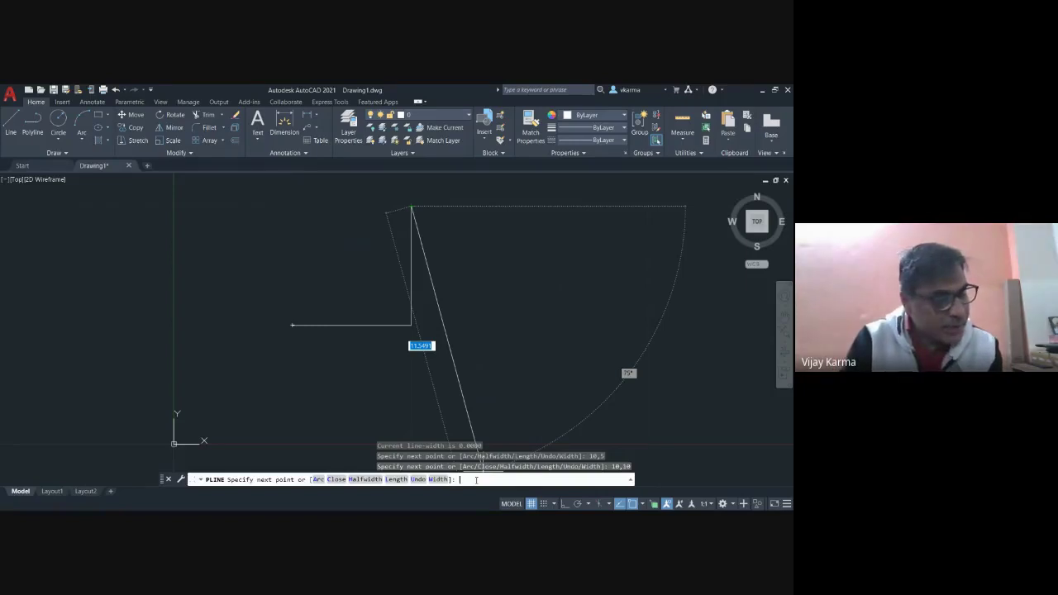
text(10)
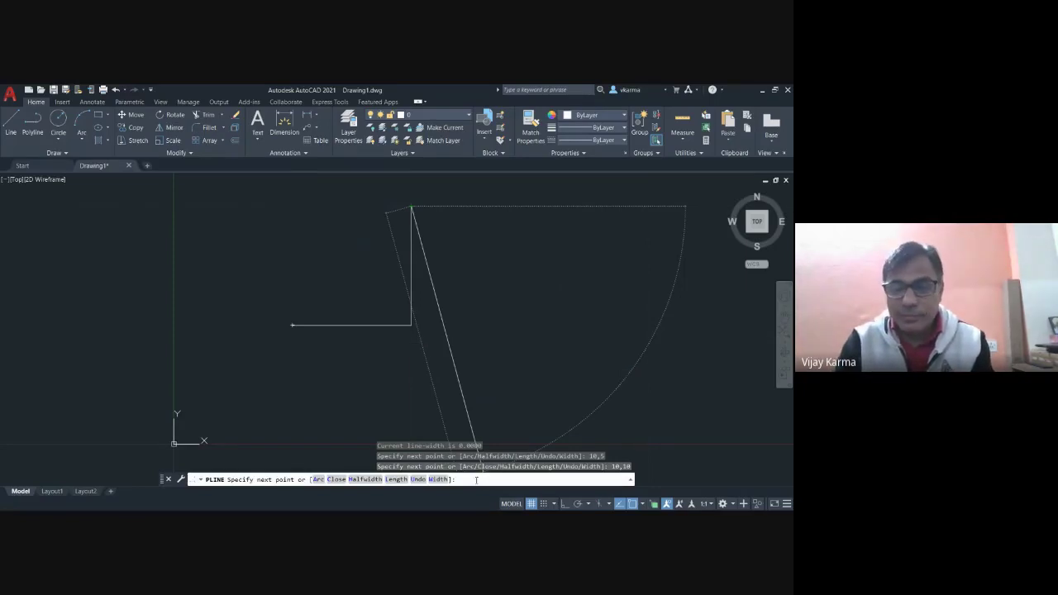
text(a)
text(,)
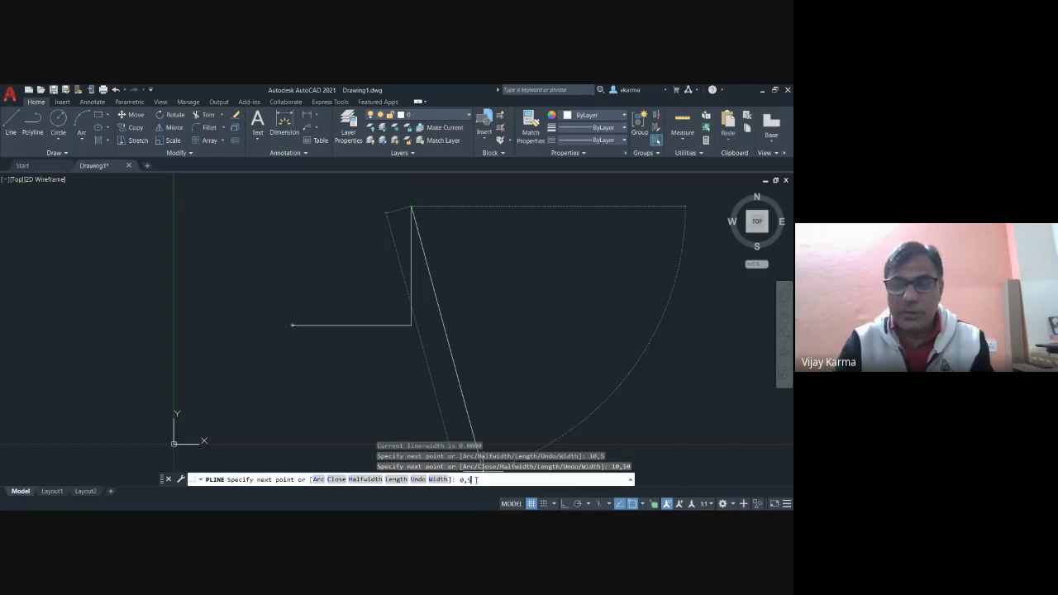
key(Return)
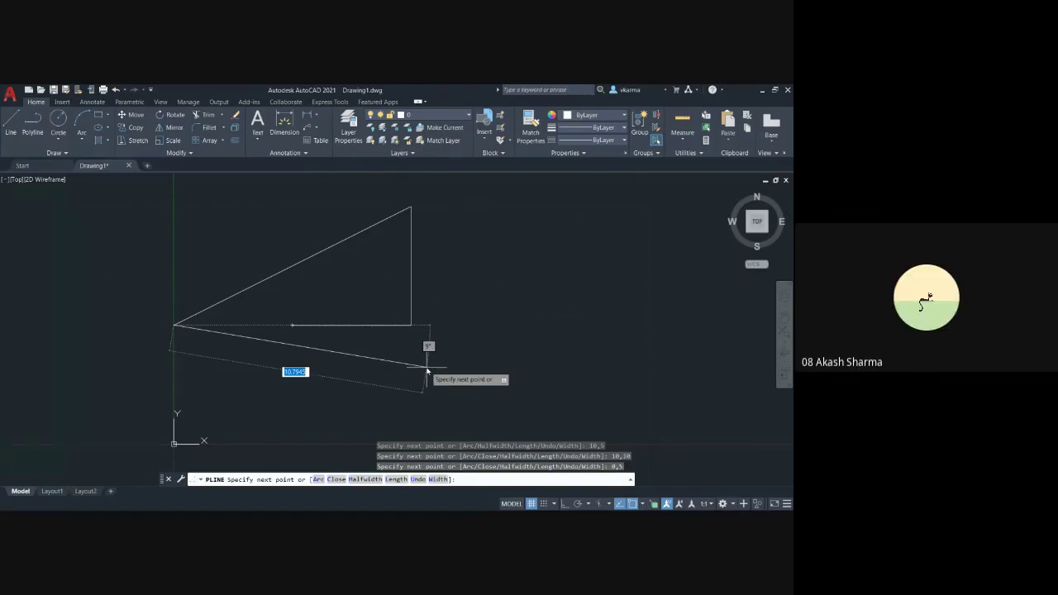
- Undo the stray diagonal segment and add a vertex at 5,10
key(ctrl+z)
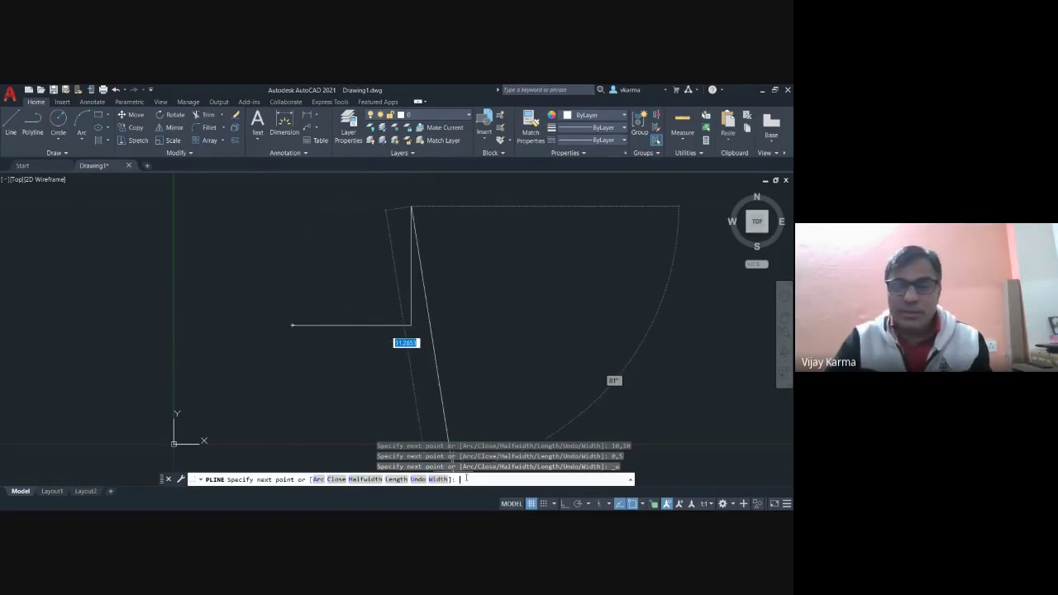
text(5)
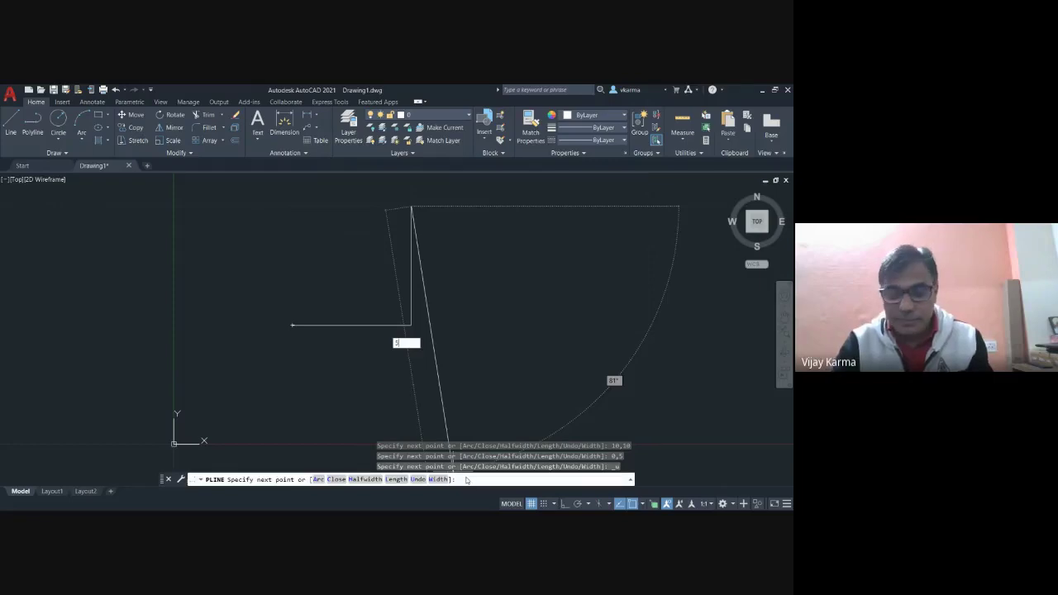
click(466, 478)
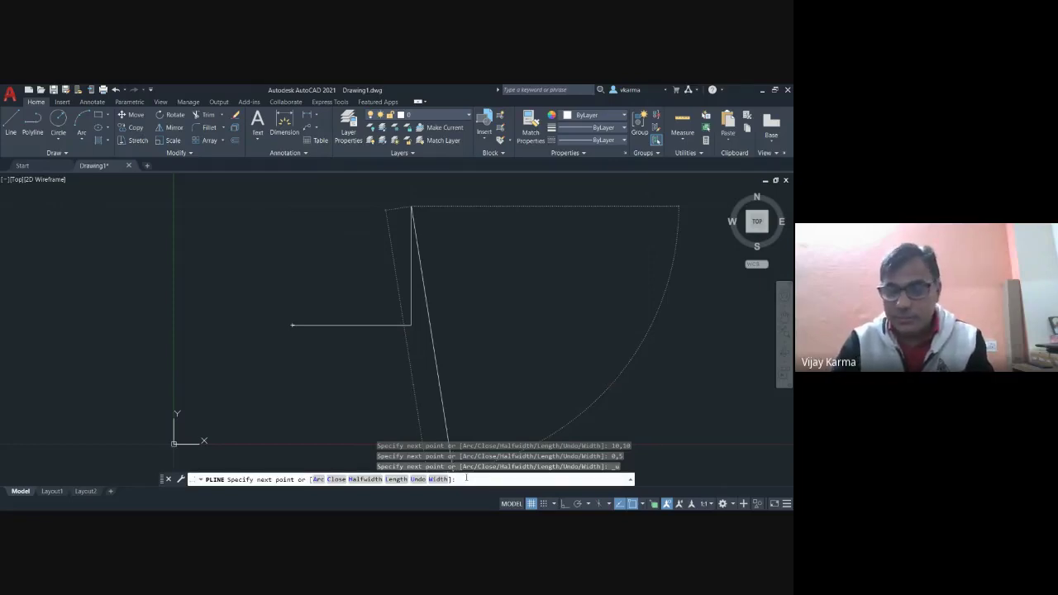
text(10)
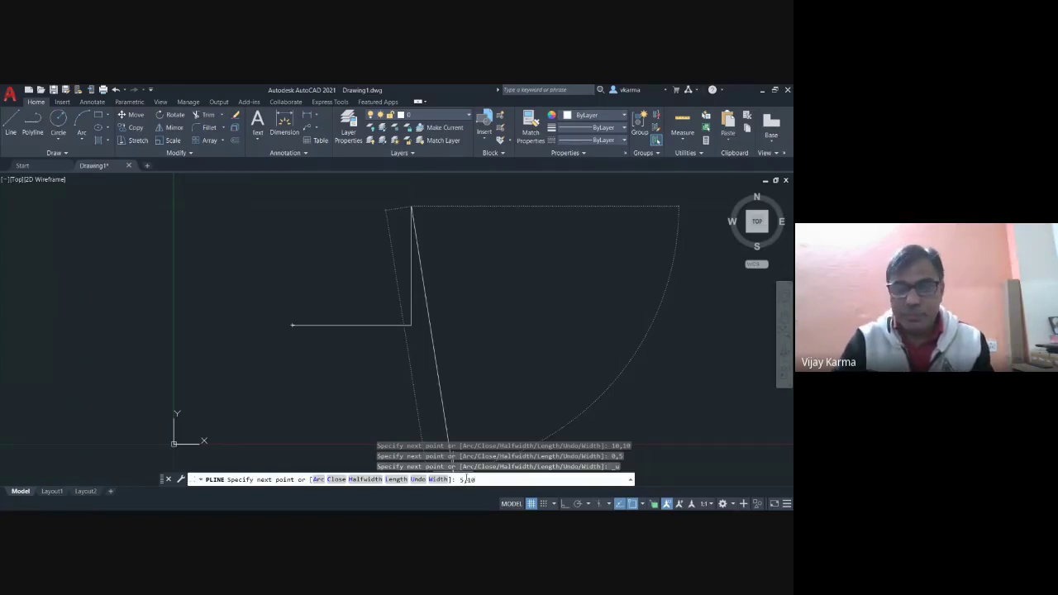
key(Return)
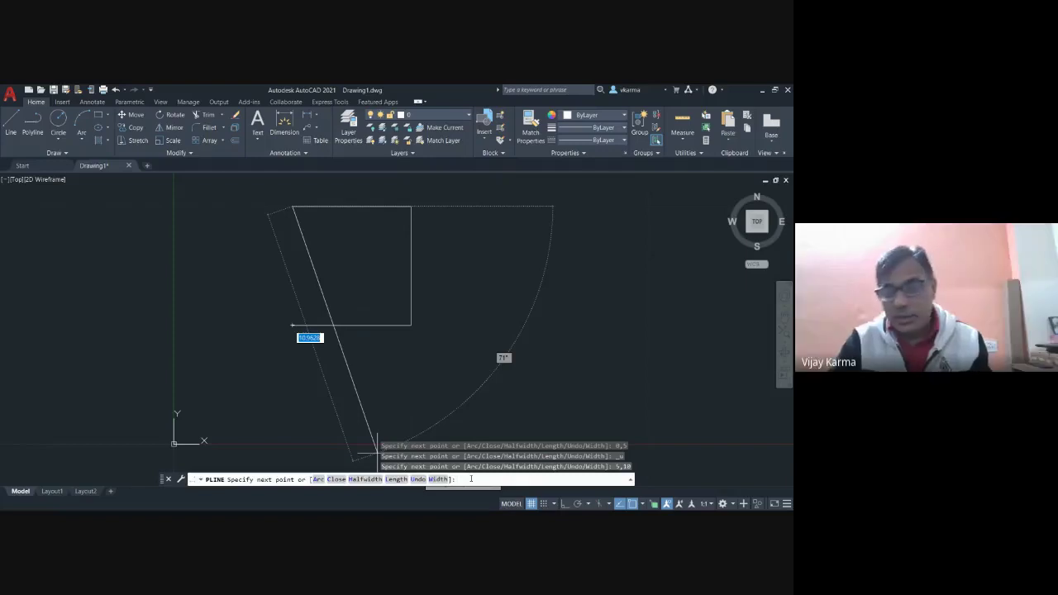
- Close the square back at 5,5 and end the polyline
text(5)
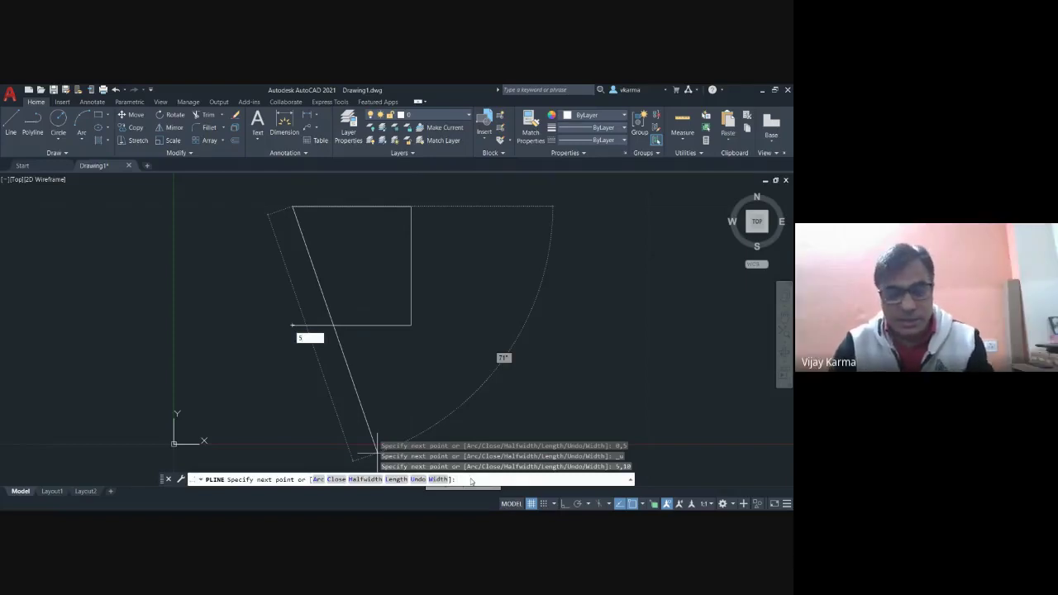
click(471, 480)
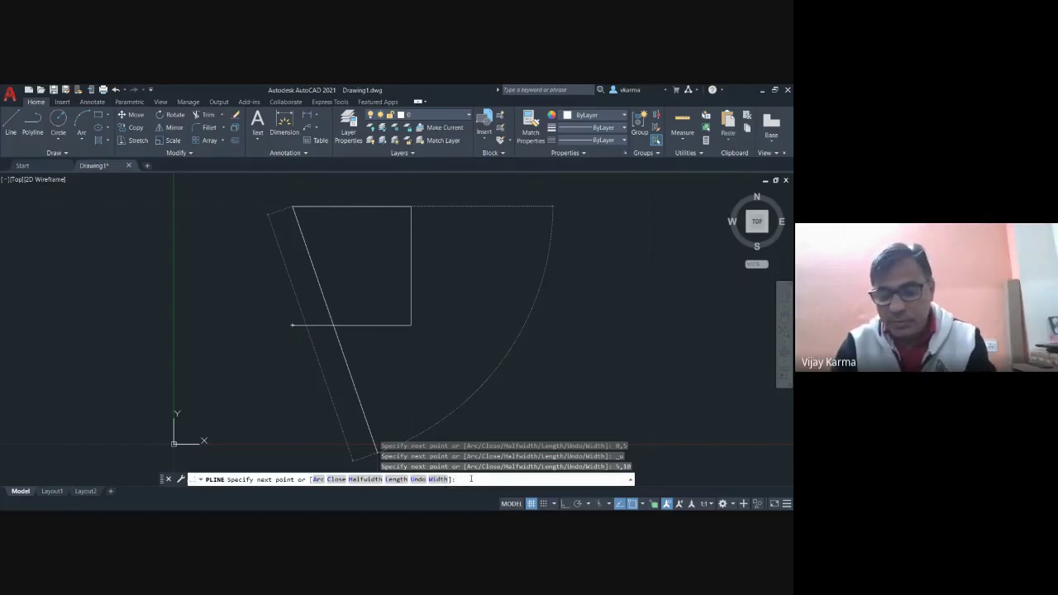
text(5,5)
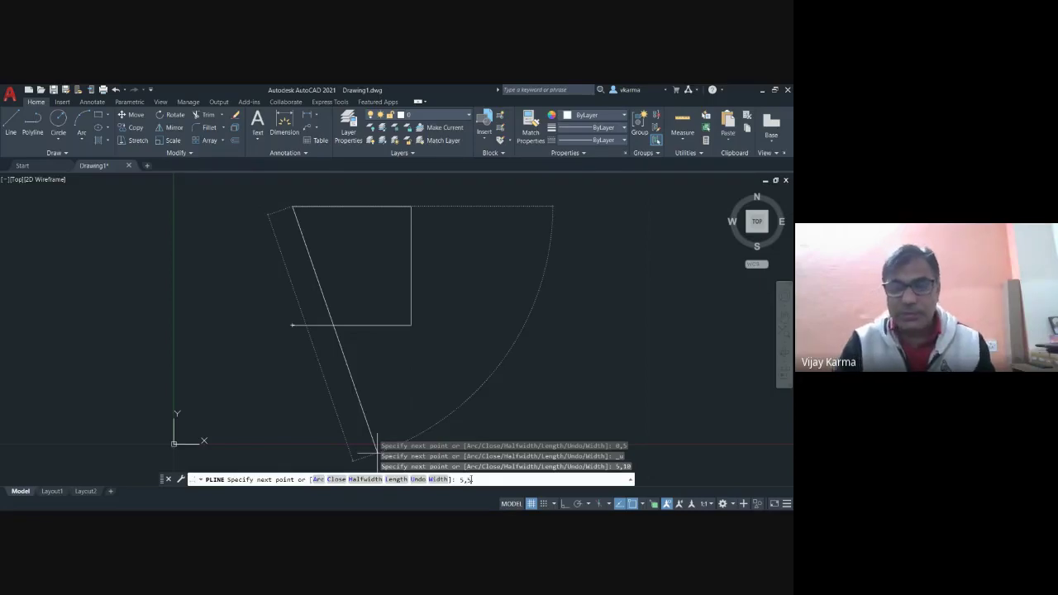
key(Return)
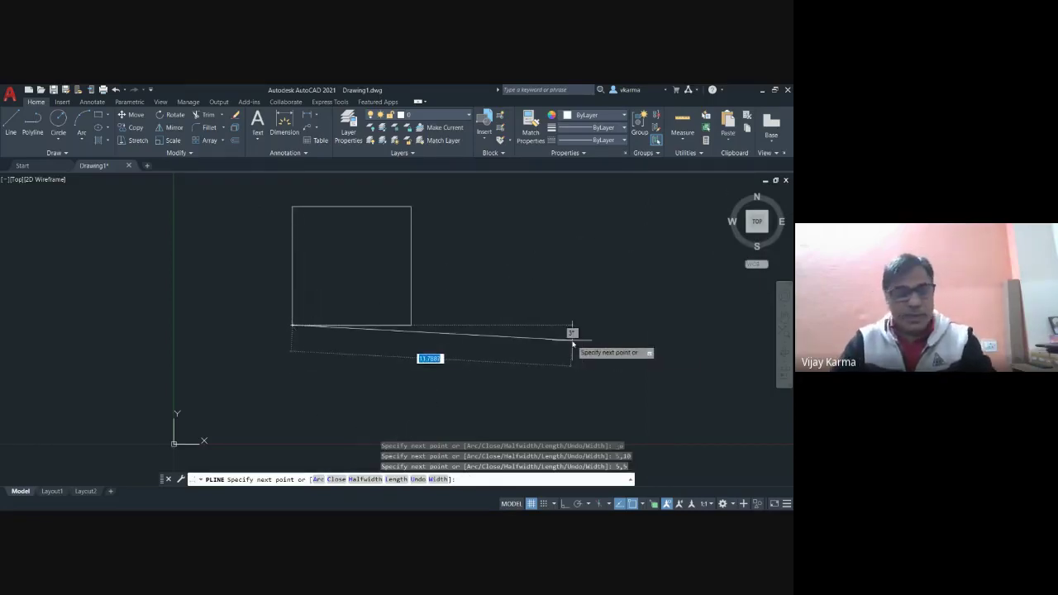
key(Escape)
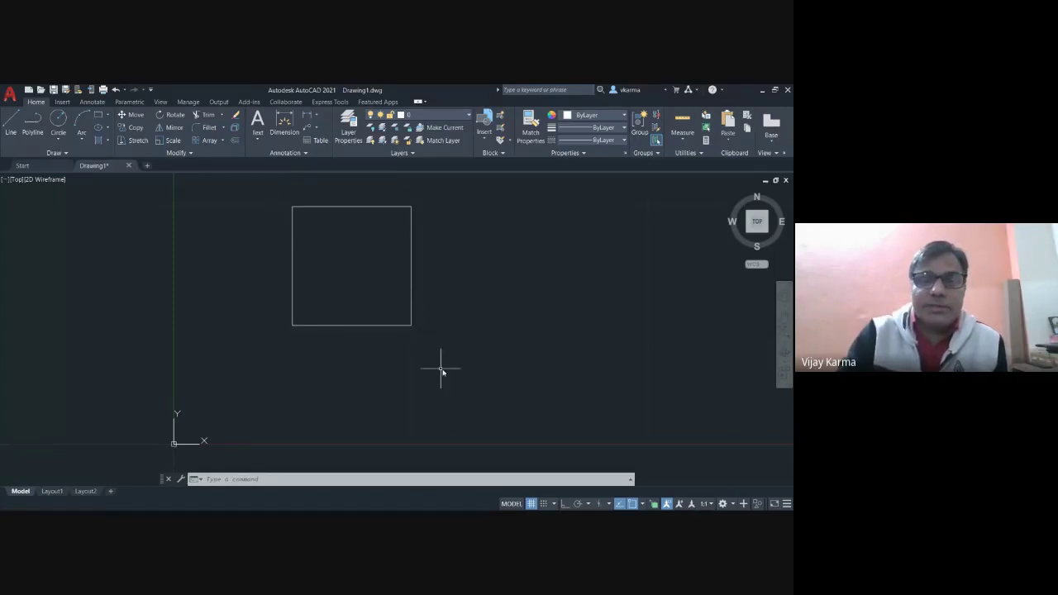
- Select the 5,5–10,10 square with a crossing window over its right edge
click(472, 338)
click(410, 300)
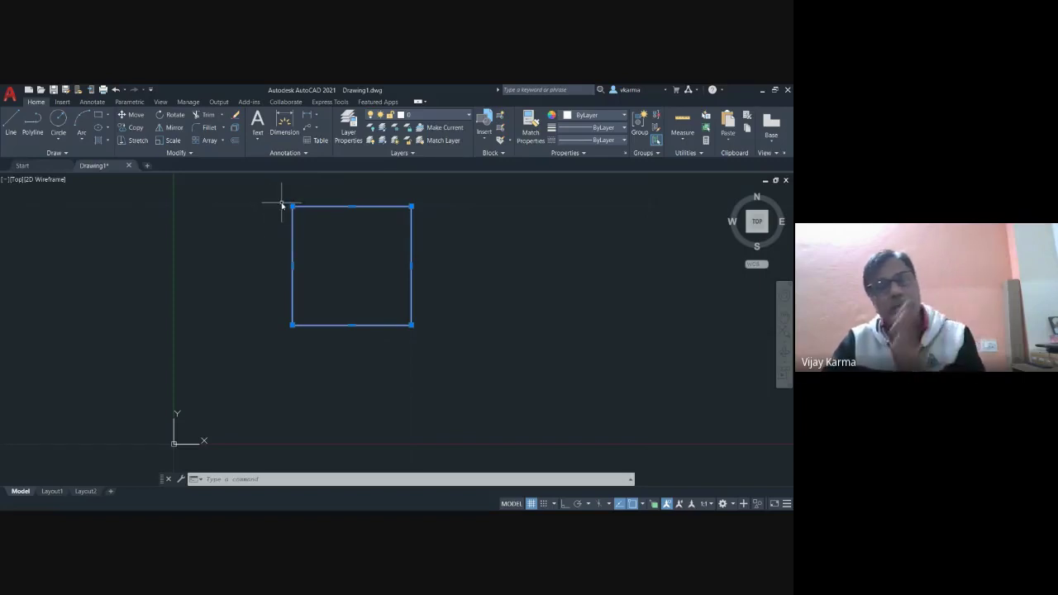
- Window-select the square, delete it, and pan toward the inserted sheet image
key(Escape)
key(Escape)
key(Escape)
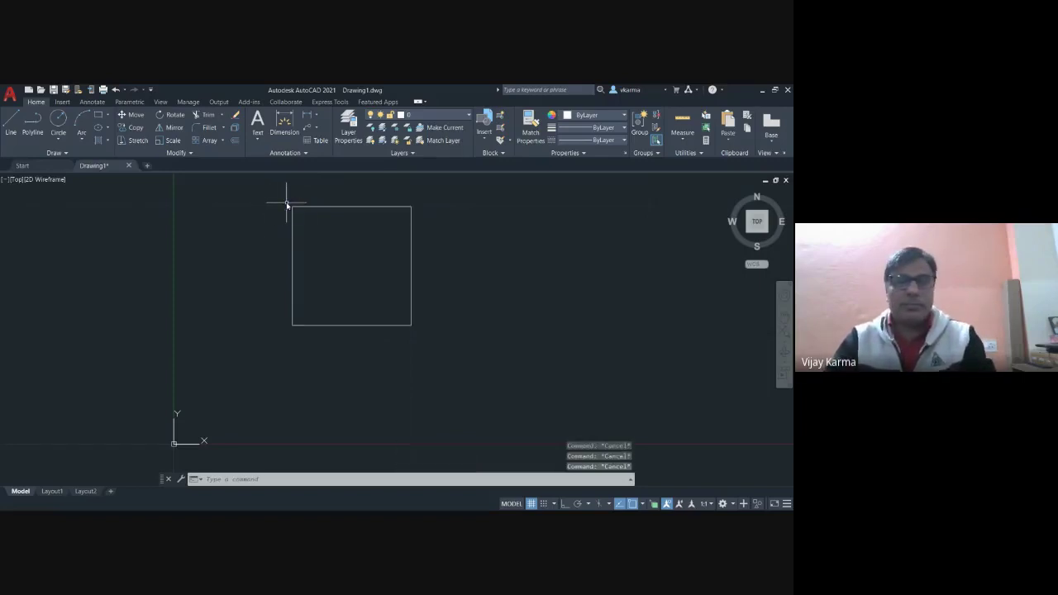
click(277, 199)
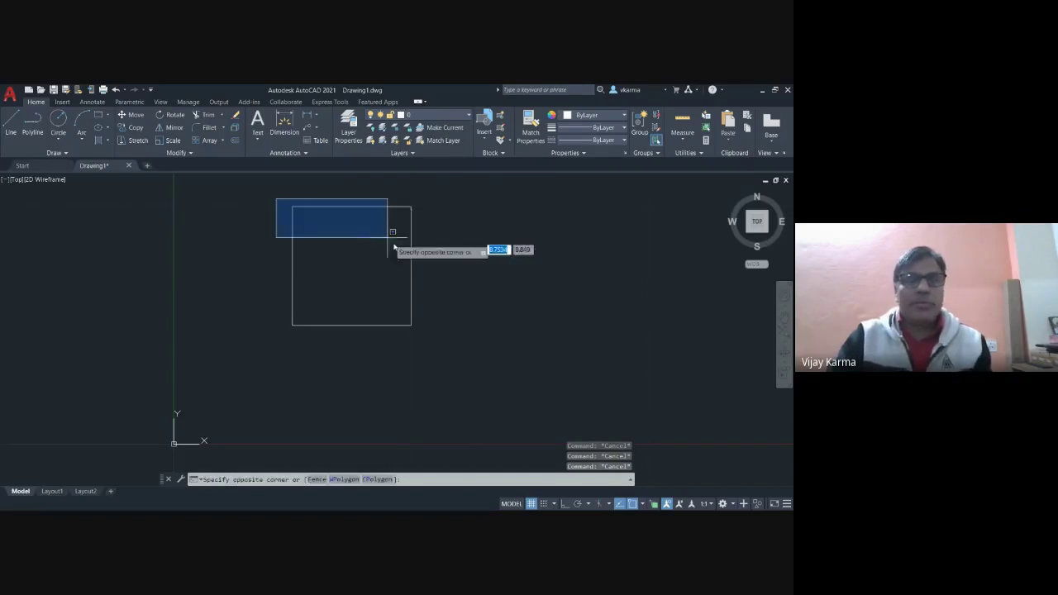
click(438, 339)
key(Delete)
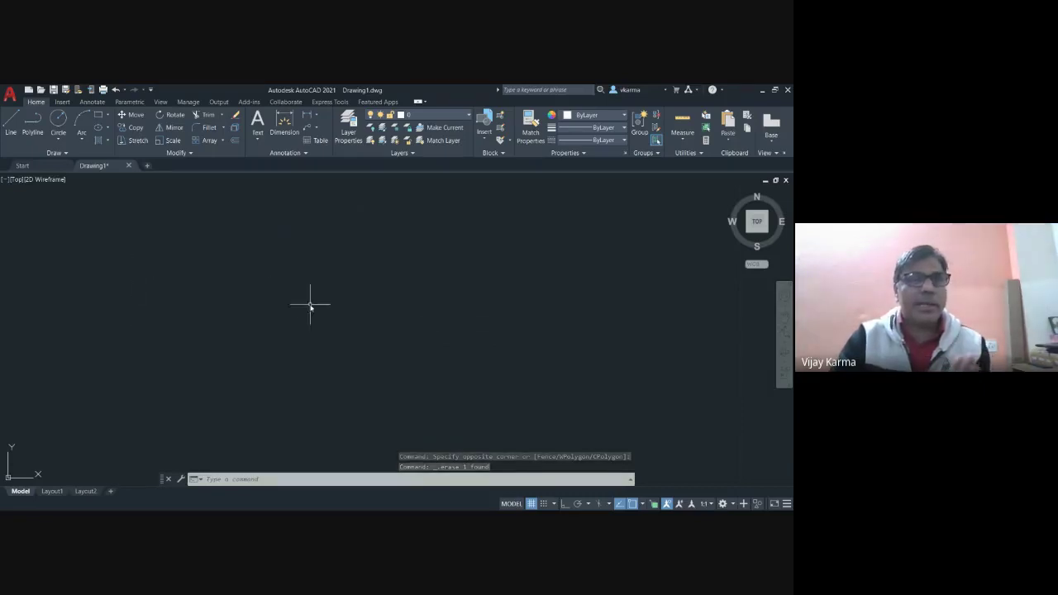
middle_drag(310, 306, 523, 306)
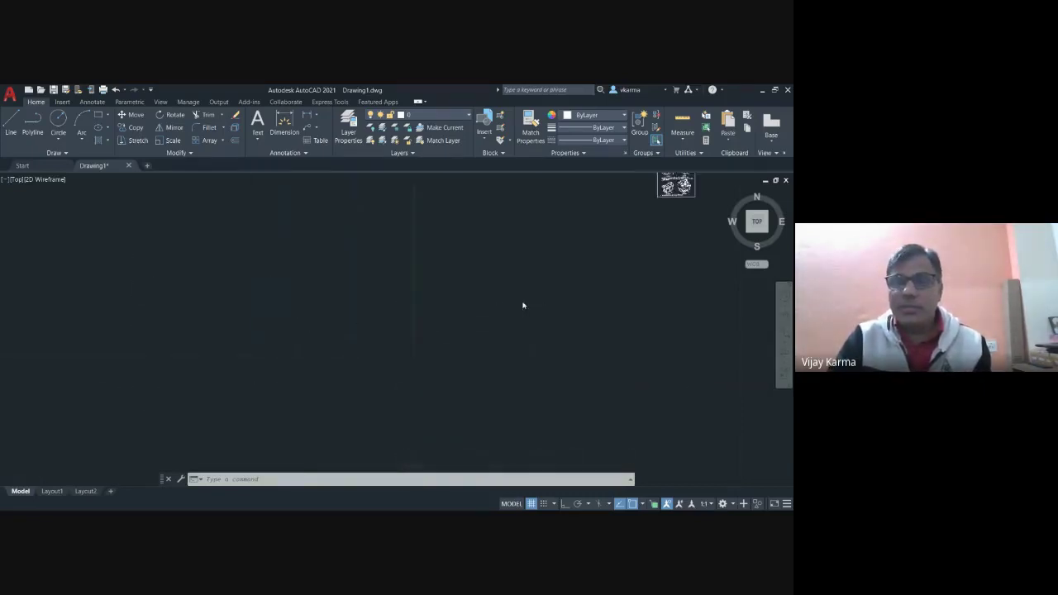
scroll(529, 286, down, 1)
middle_drag(534, 267, 413, 319)
scroll(524, 243, up, 2)
scroll(468, 281, up, 5)
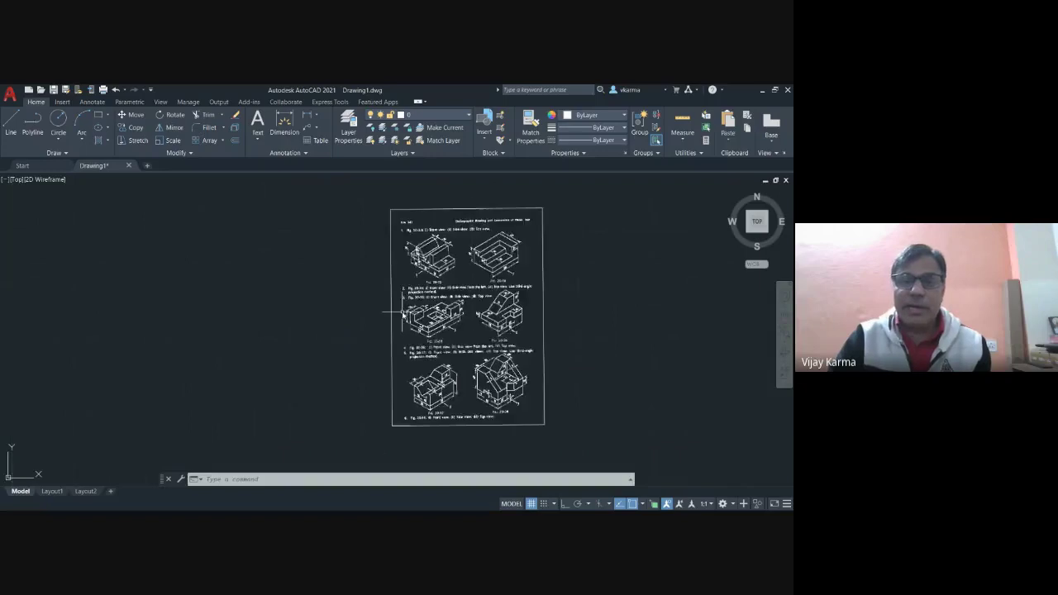
scroll(403, 314, up, 2)
middle_drag(471, 269, 503, 300)
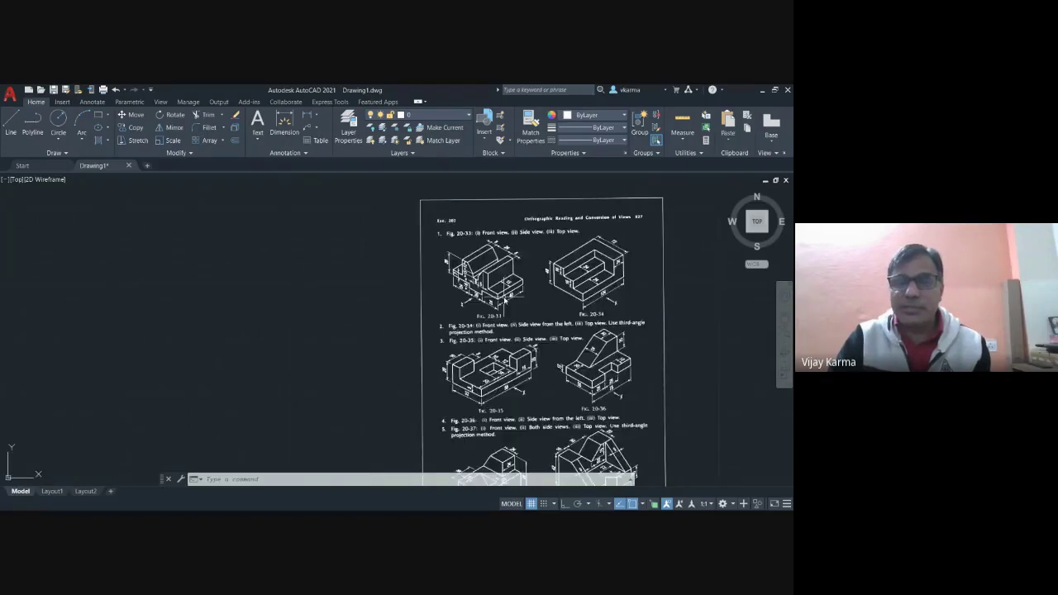
scroll(504, 301, up, 2)
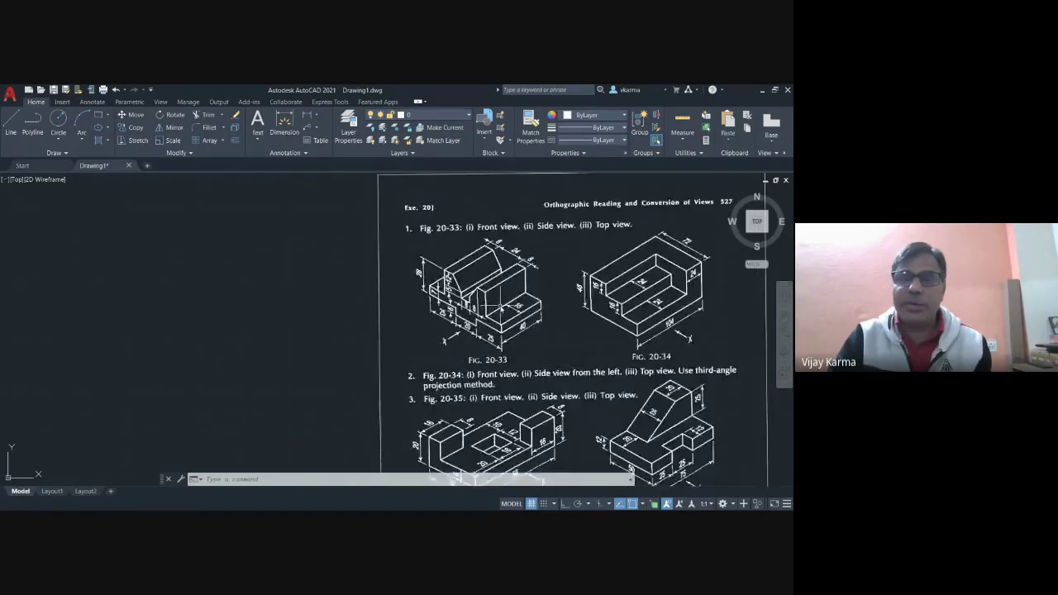
scroll(482, 289, up, 2)
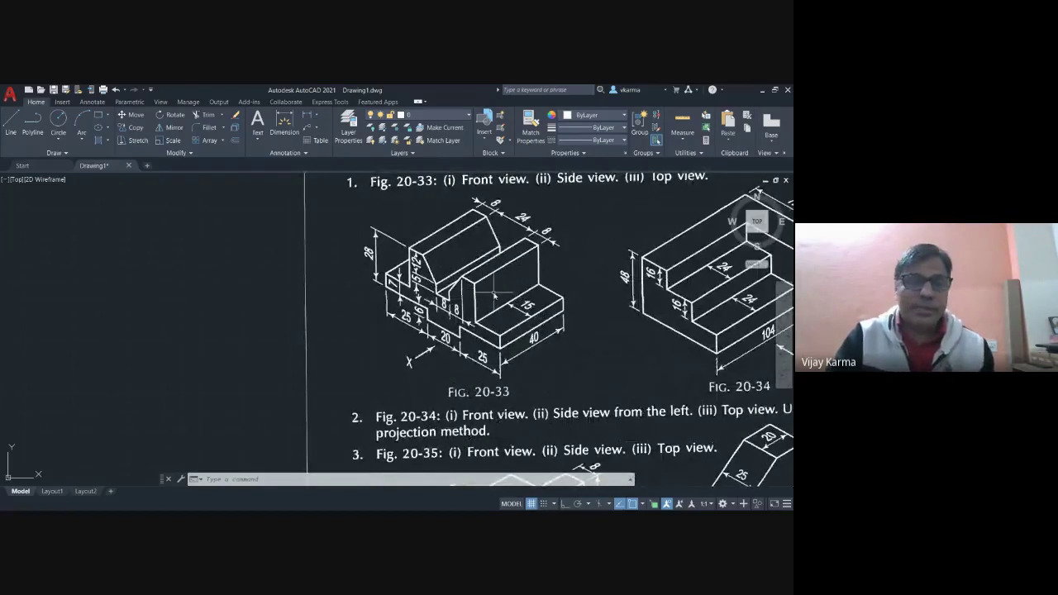
middle_drag(494, 296, 534, 286)
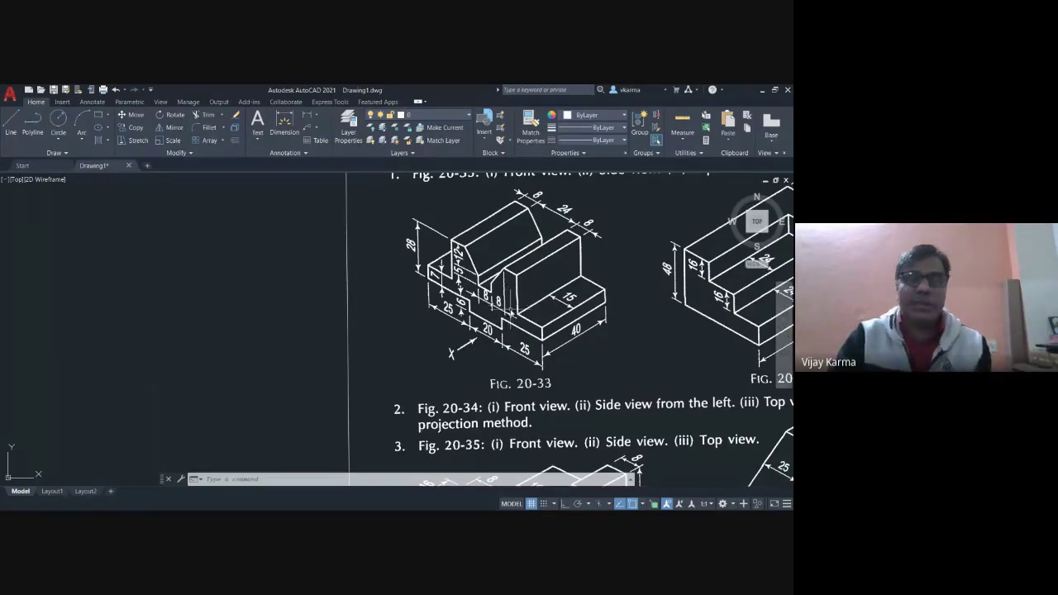
scroll(509, 312, up, 2)
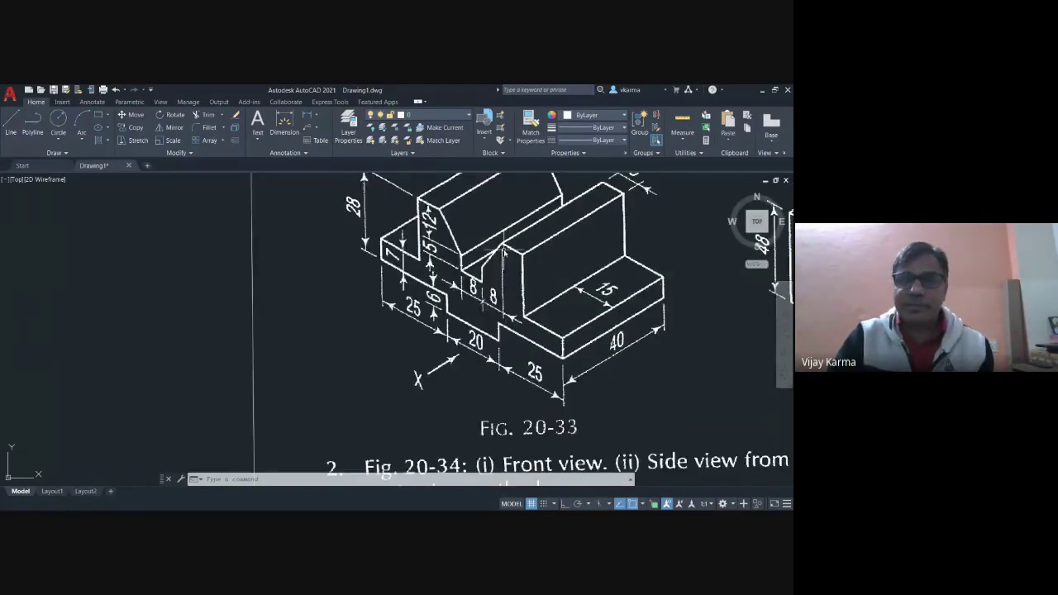
middle_drag(510, 273, 535, 273)
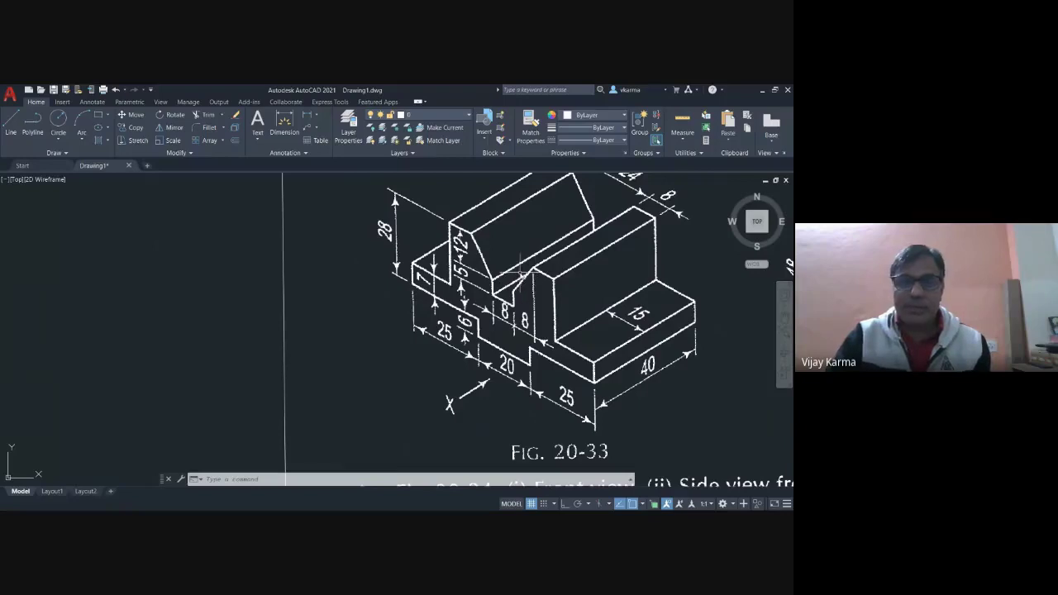
scroll(512, 273, down, 5)
scroll(491, 272, up, 2)
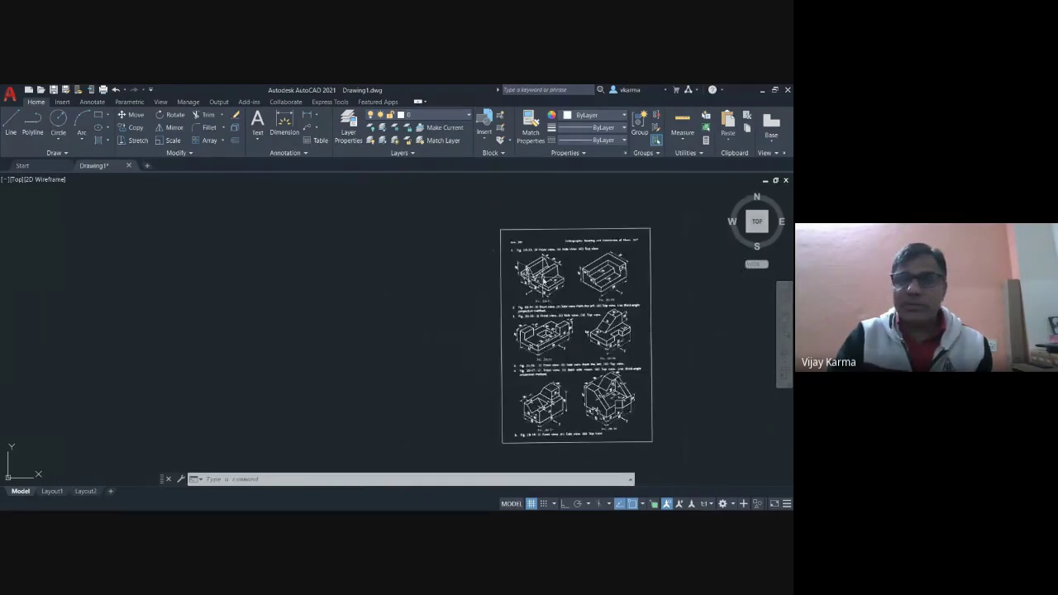
middle_drag(542, 280, 618, 261)
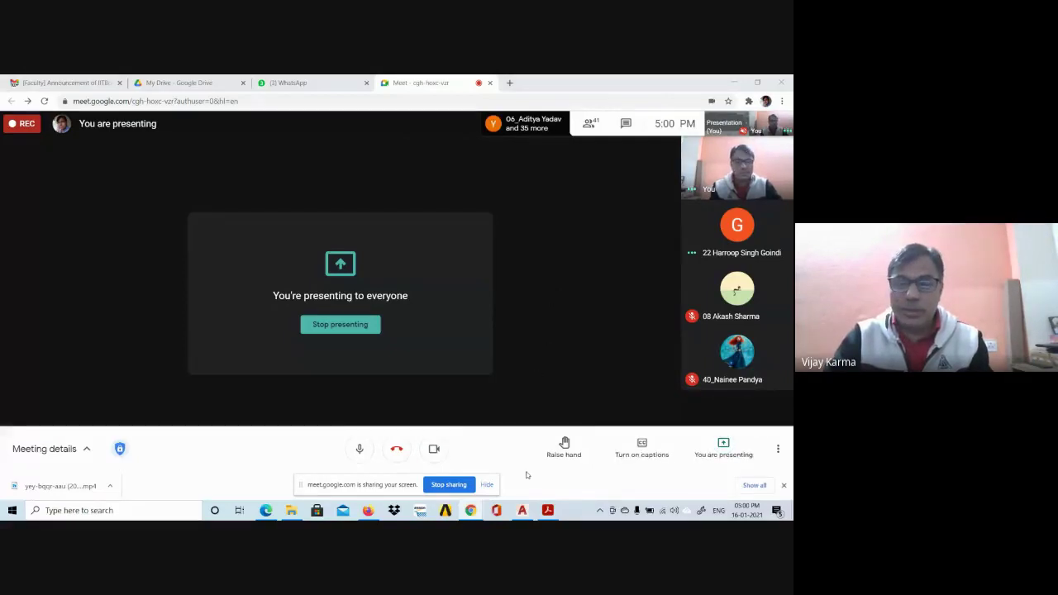
key(alt+Tab)
key(alt+Tab)
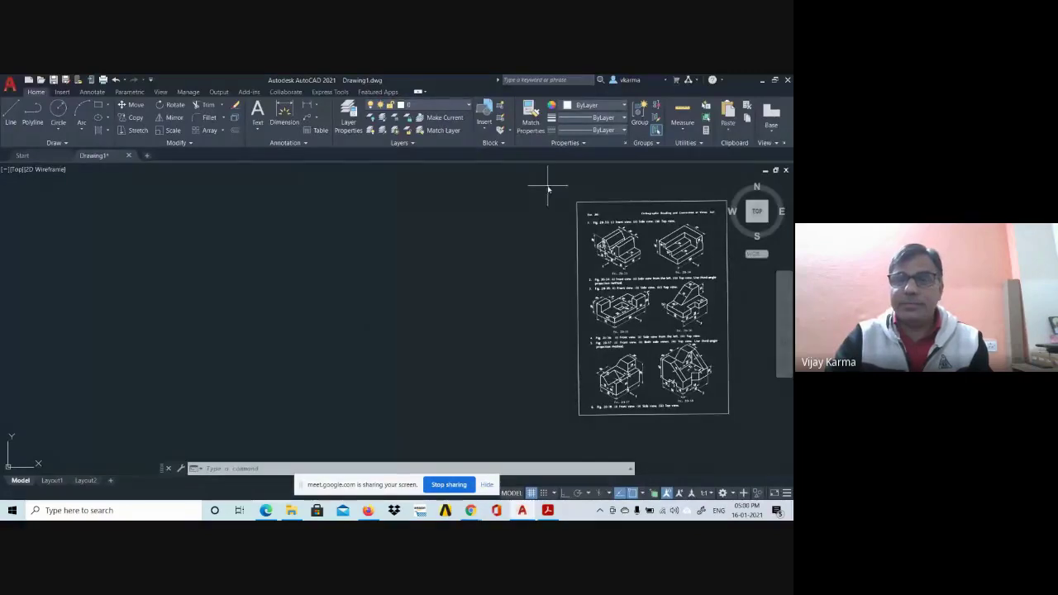
- Window-select and erase the inserted page image, then switch to Acrobat Reader
click(549, 185)
click(749, 449)
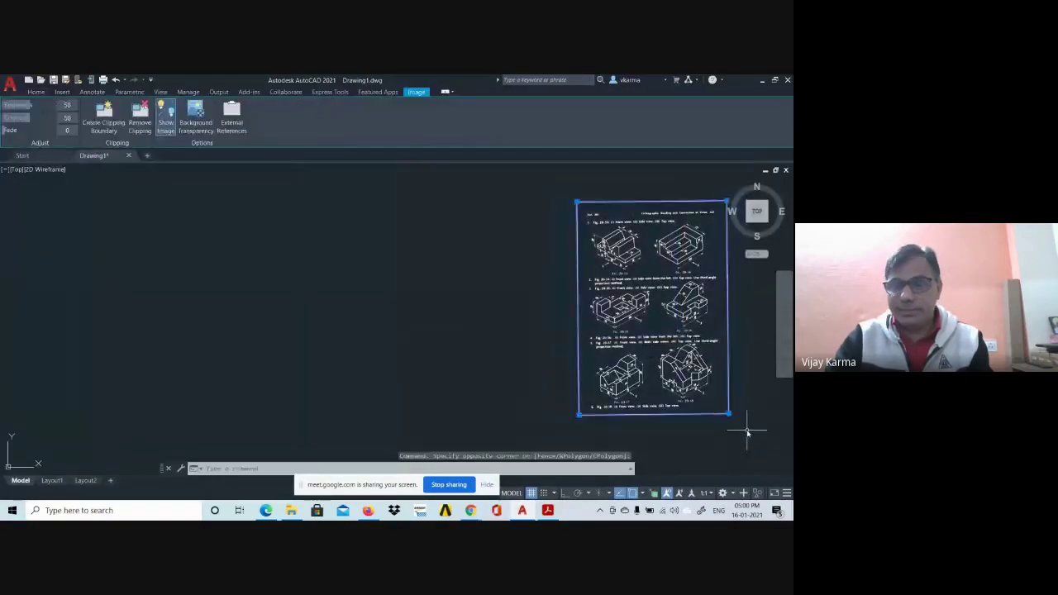
key(Delete)
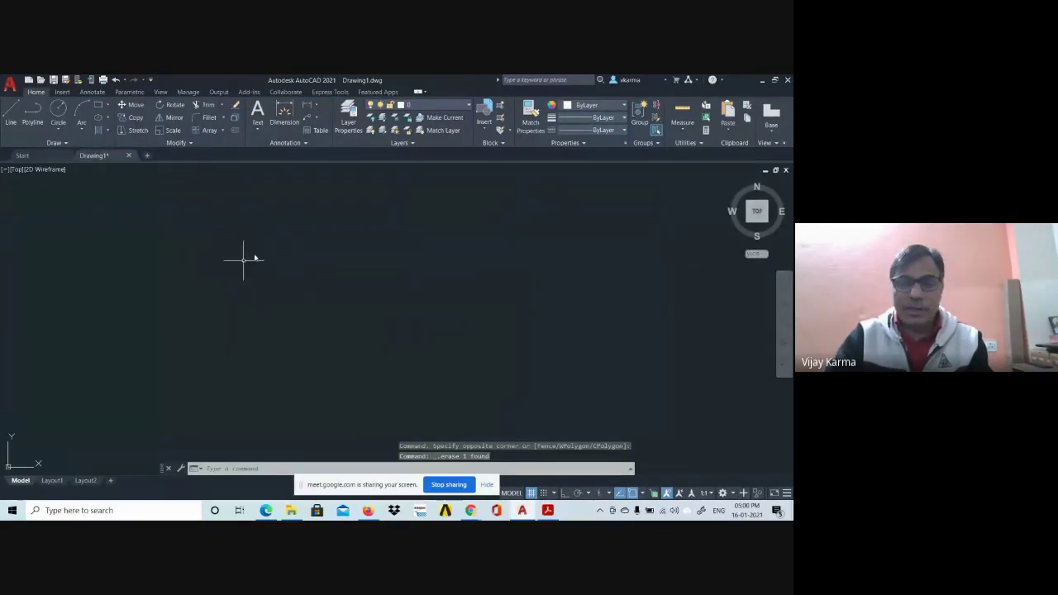
key(alt+Tab)
key(alt+Tab)
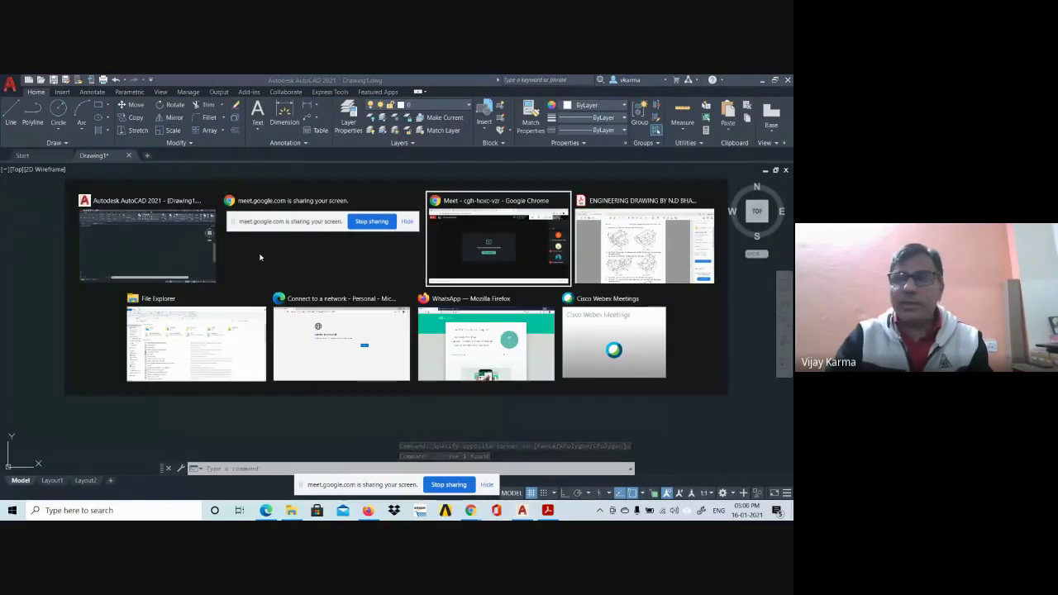
key(alt+Tab)
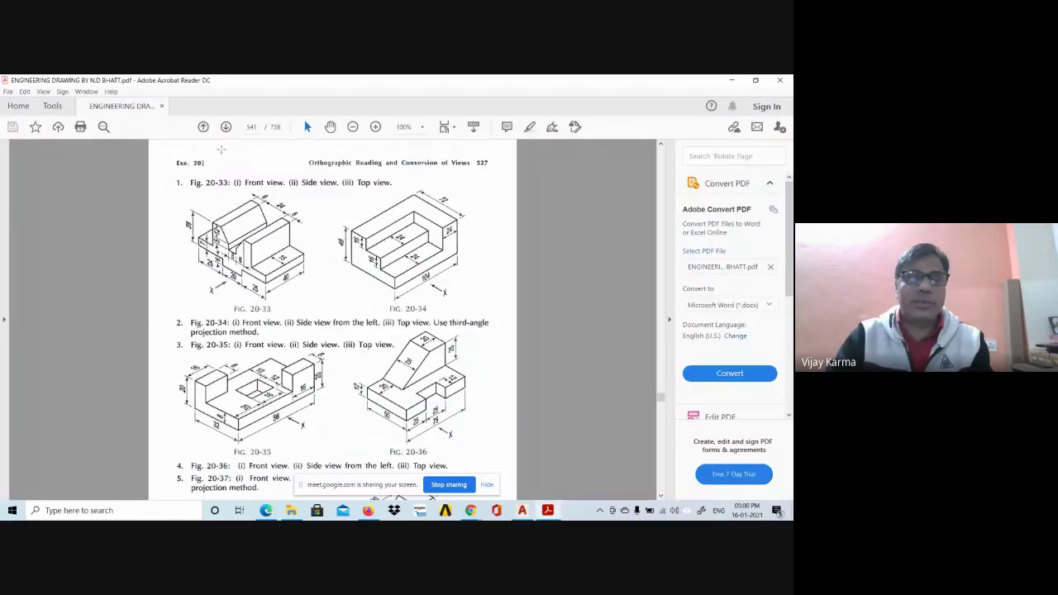
- Zoom the PDF page in to 300%
click(377, 127)
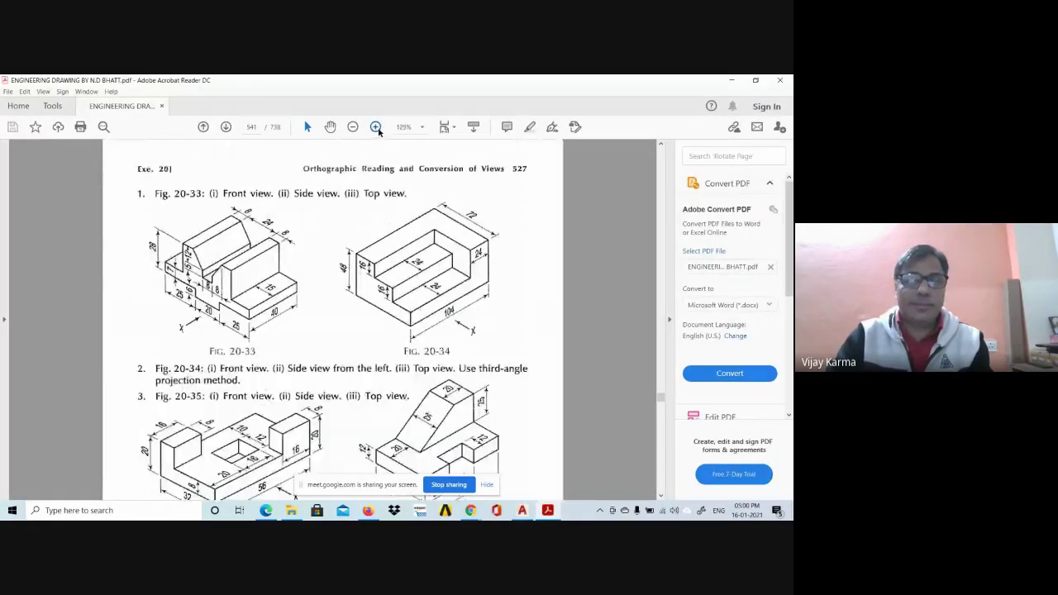
click(377, 128)
ctrl+scroll(366, 181, up, 2)
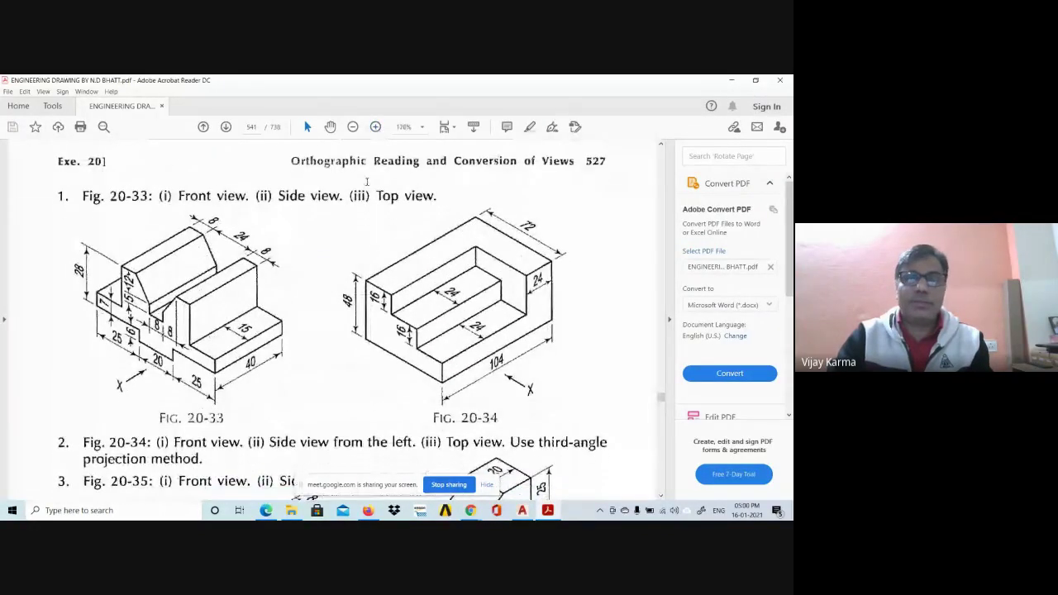
click(376, 127)
click(376, 127)
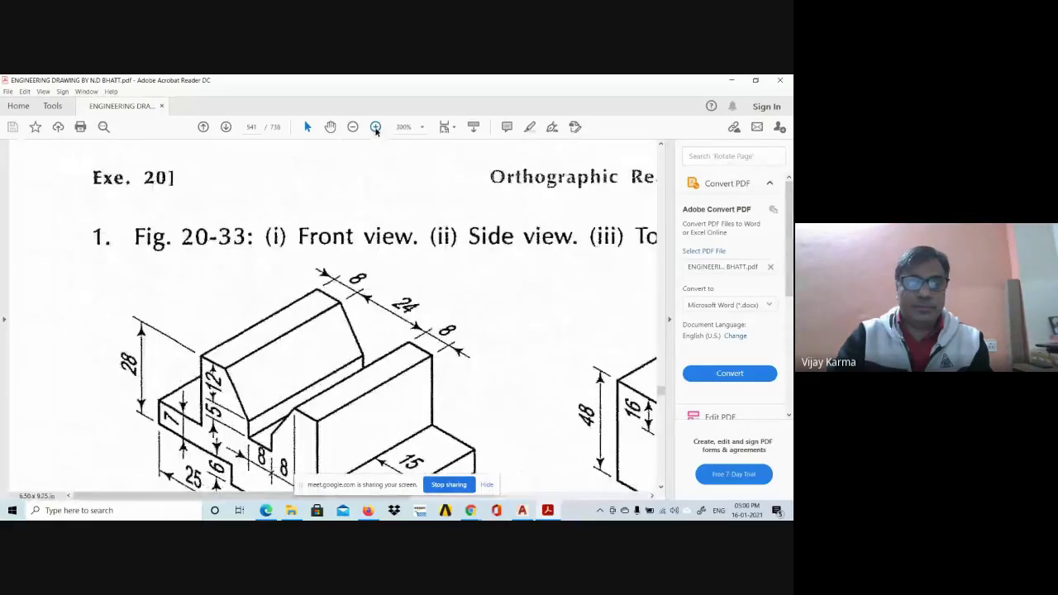
- Scroll to Fig. 20-33, dismiss the sharing notice, and centre the figure horizontally
scroll(314, 325, down, 2)
scroll(313, 325, down, 1)
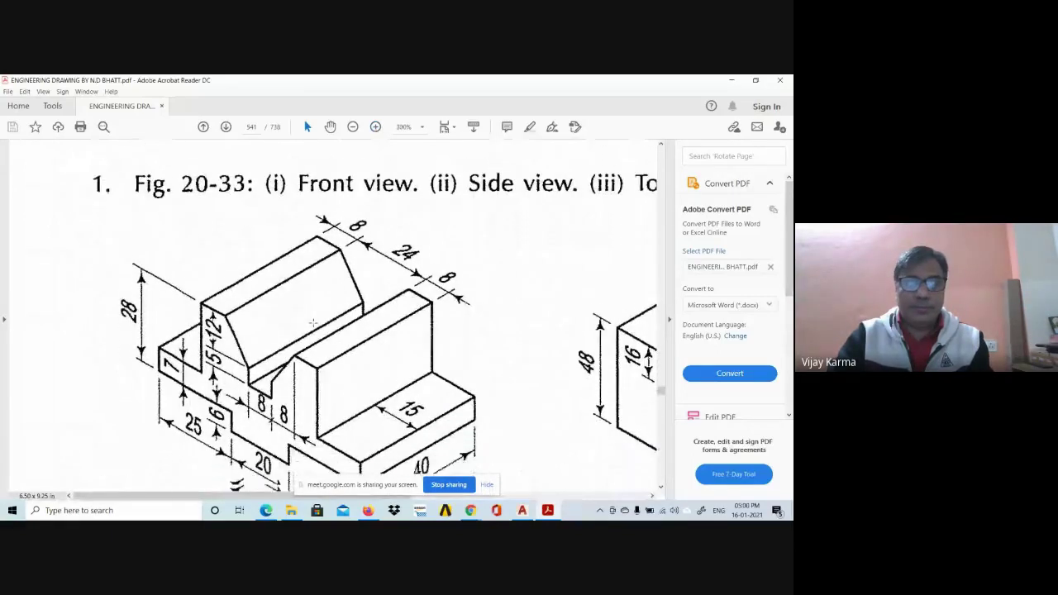
scroll(314, 325, down, 2)
scroll(313, 325, down, 1)
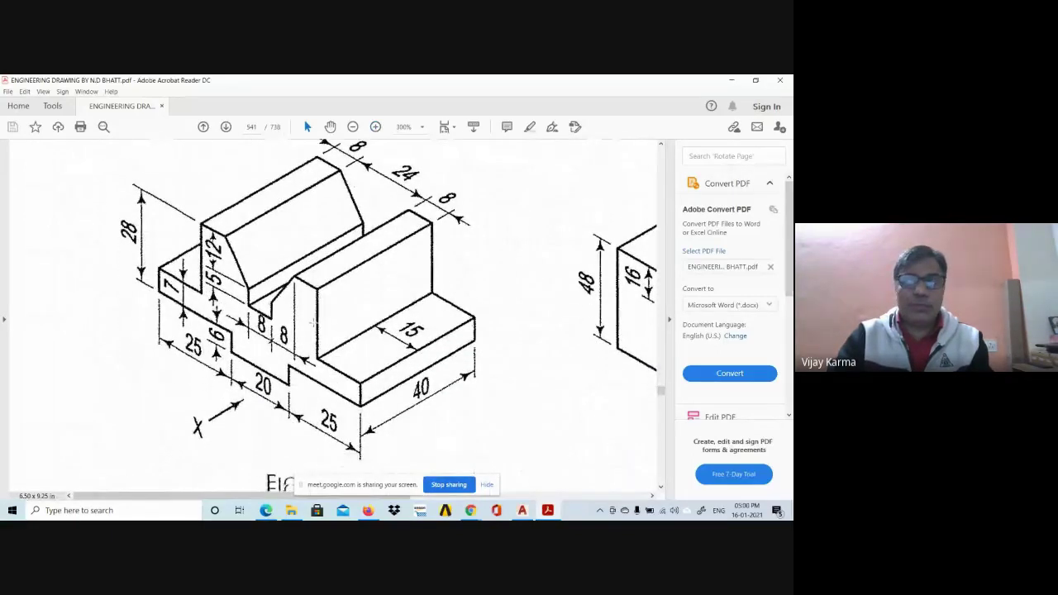
ctrl+scroll(317, 324, up, 1)
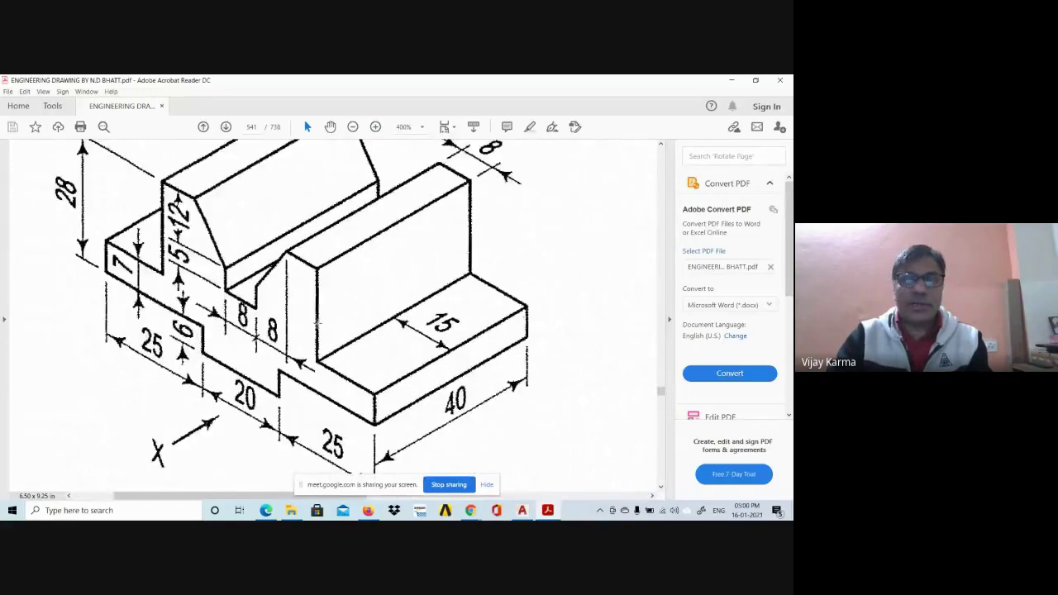
ctrl+scroll(318, 324, down, 1)
ctrl+scroll(318, 324, down, 1)
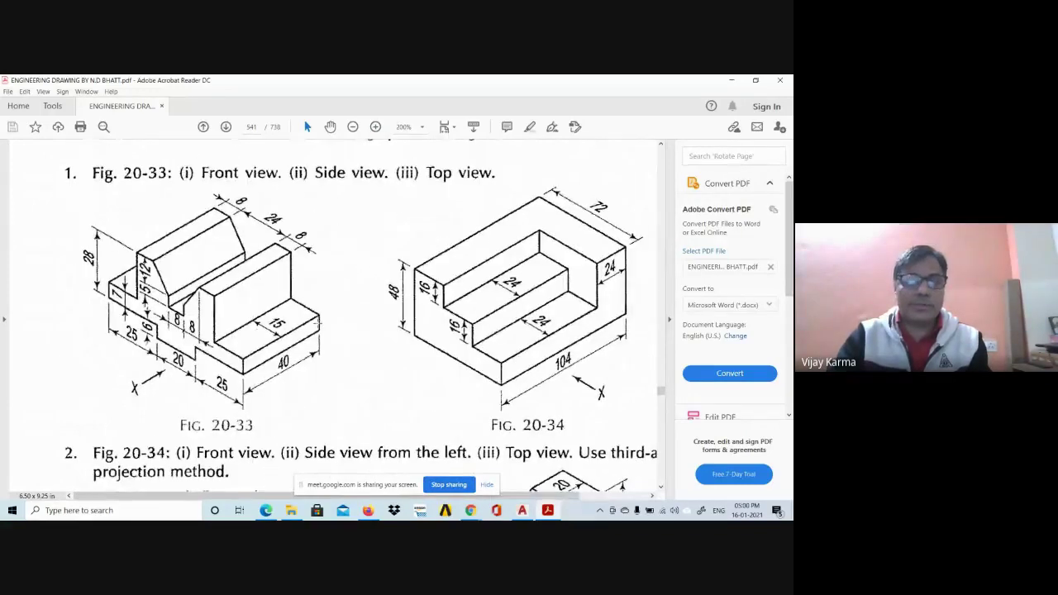
ctrl+scroll(318, 324, up, 1)
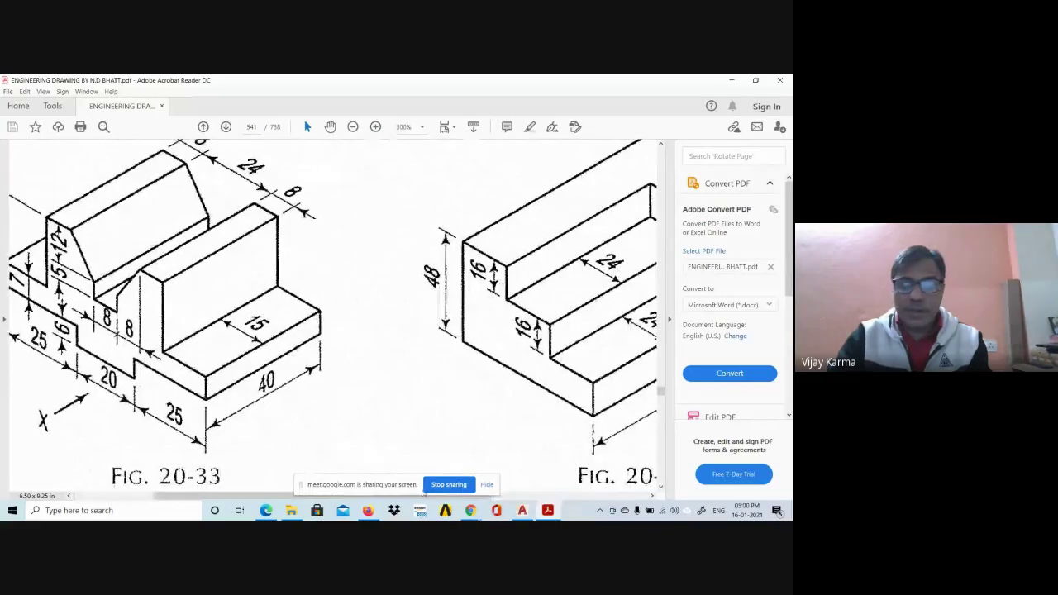
click(488, 485)
drag(335, 496, 257, 496)
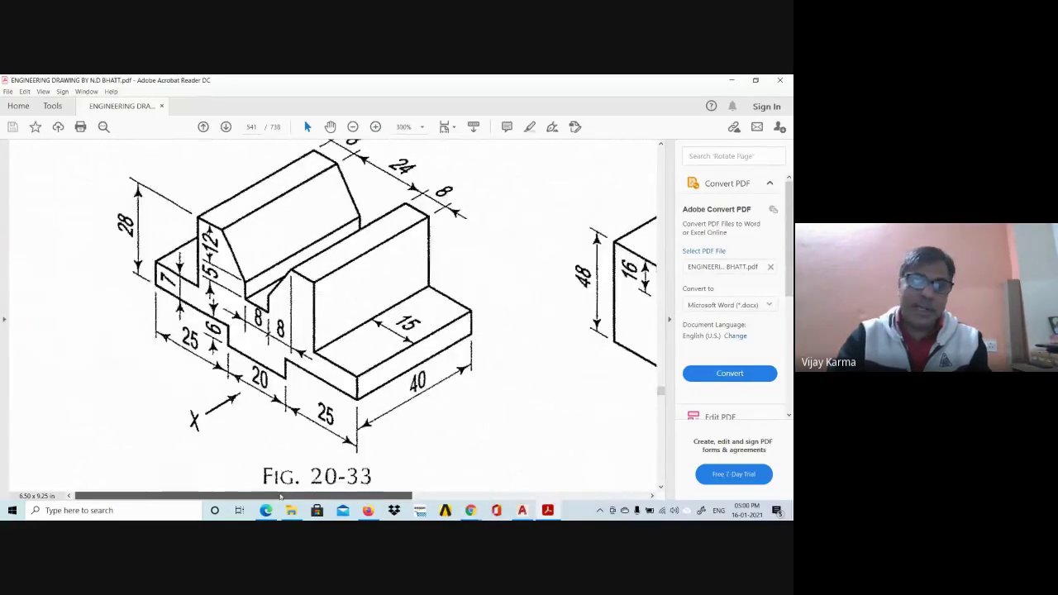
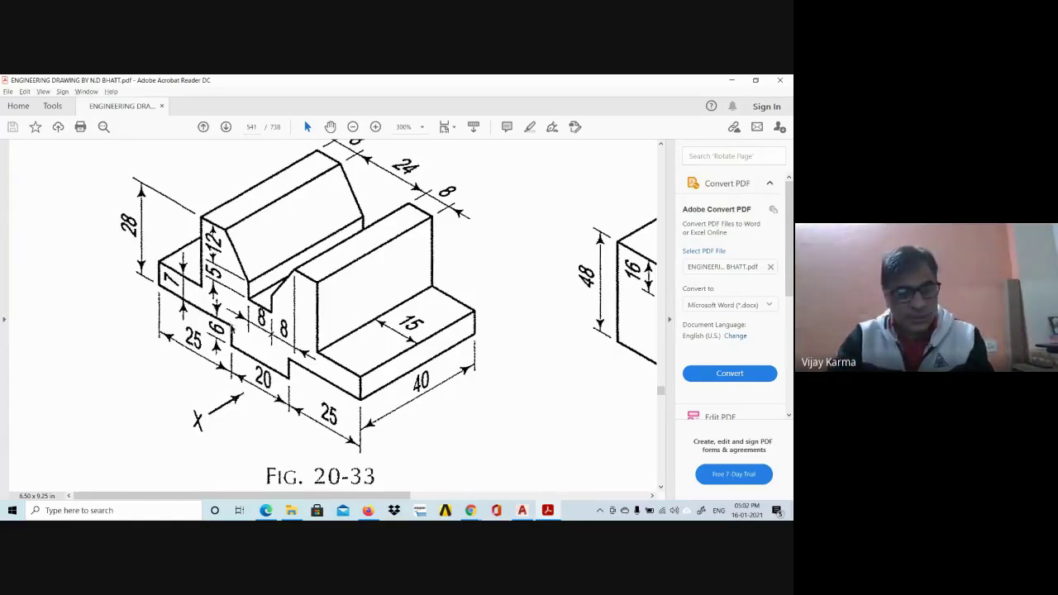
- Switch from the Fig. 20-33 reference page to the blank AutoCAD drawing
key(alt+Tab)
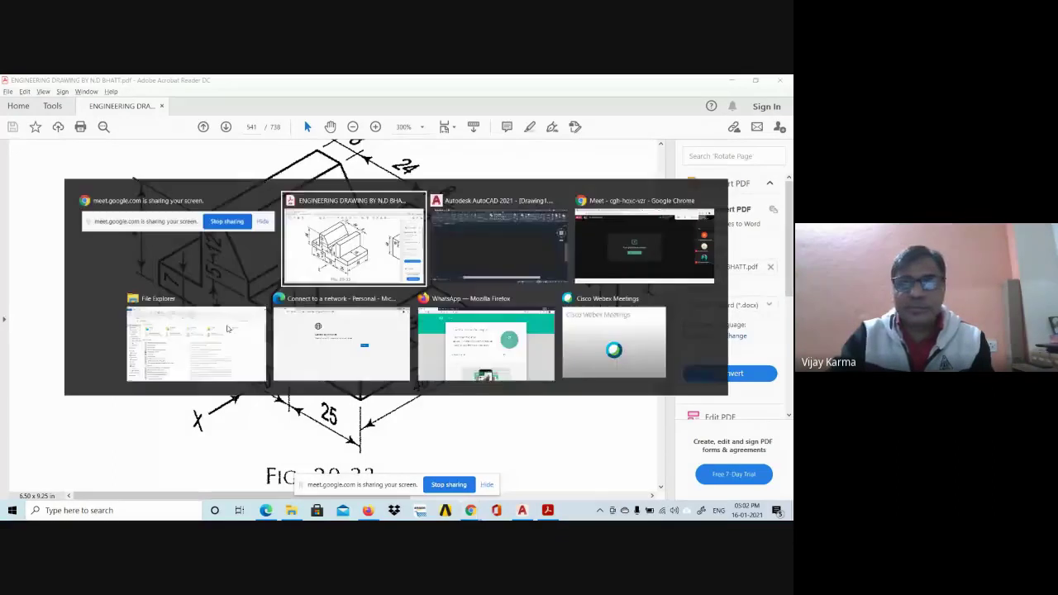
key(alt+Tab)
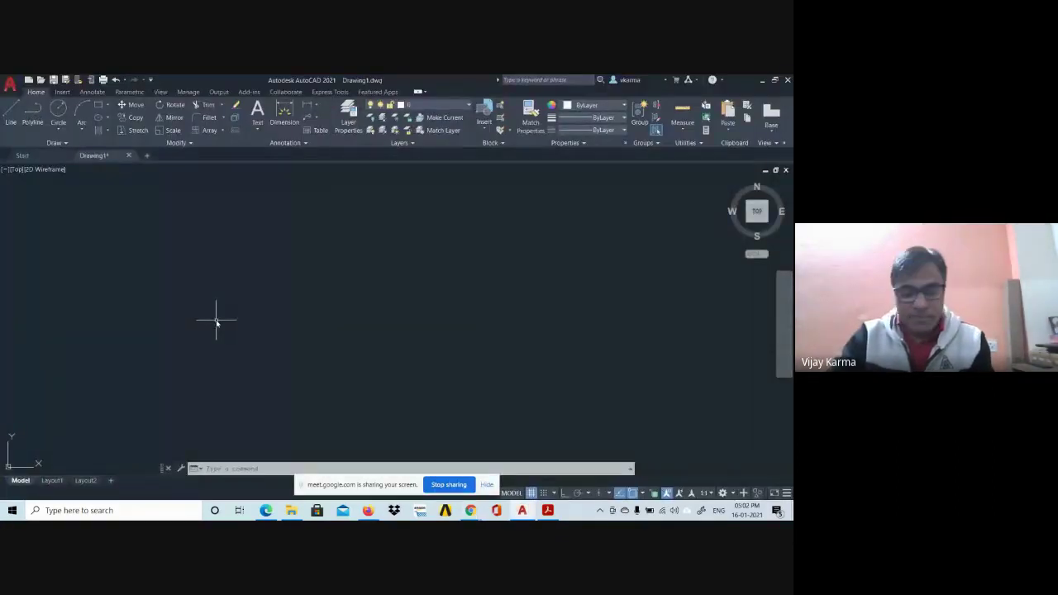
- Draw the long horizontal starting line of the front view and fit it in view
click(11, 116)
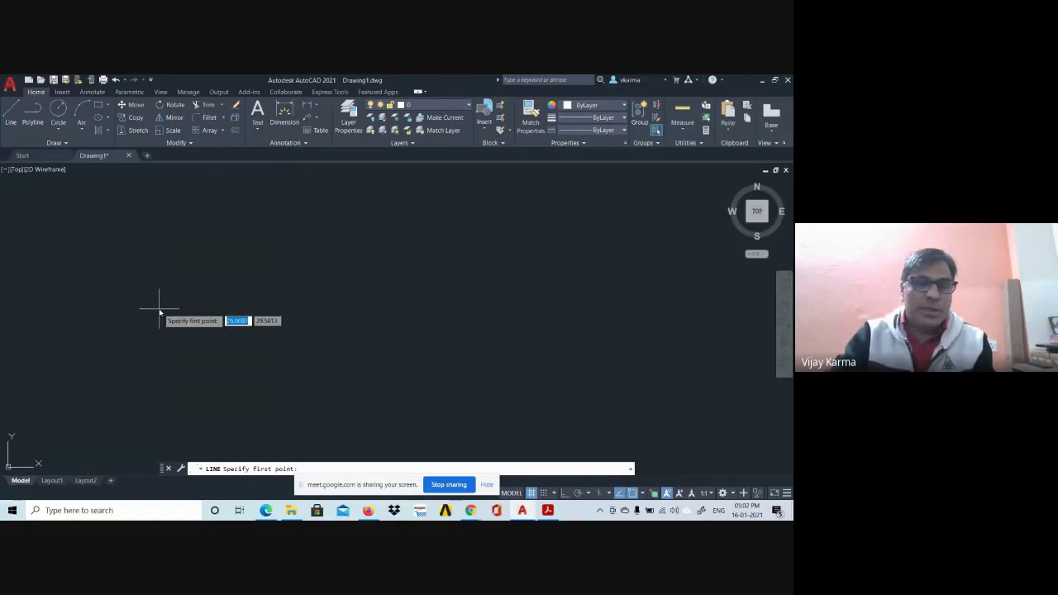
click(143, 353)
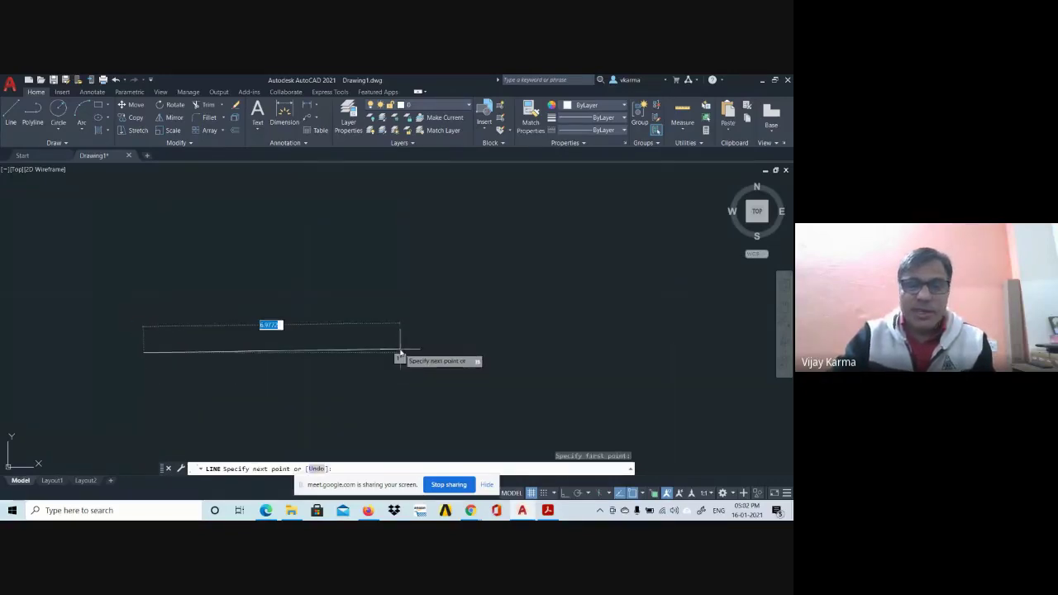
text(45)
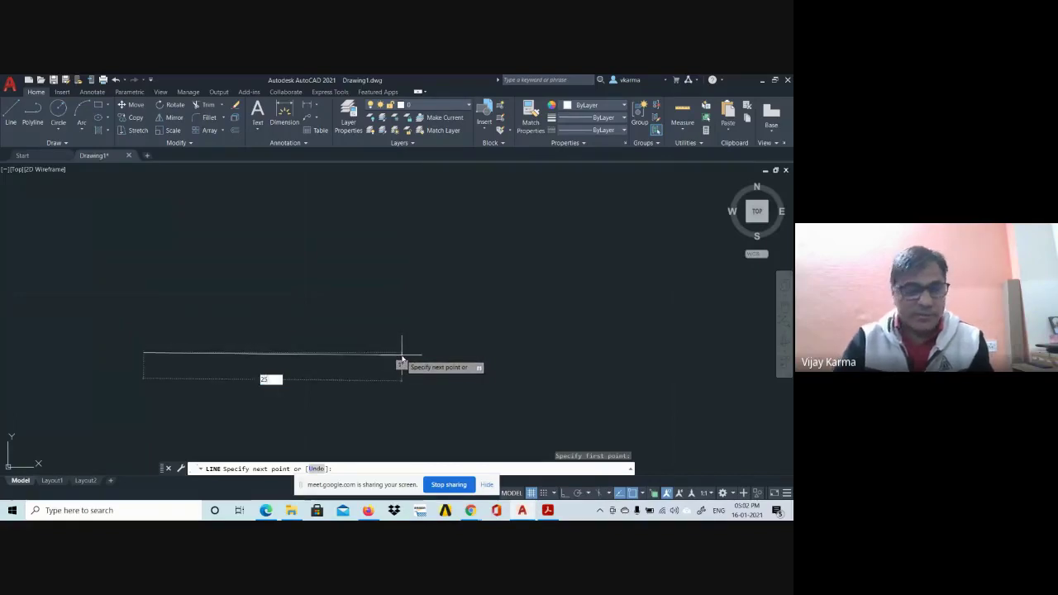
key(Return)
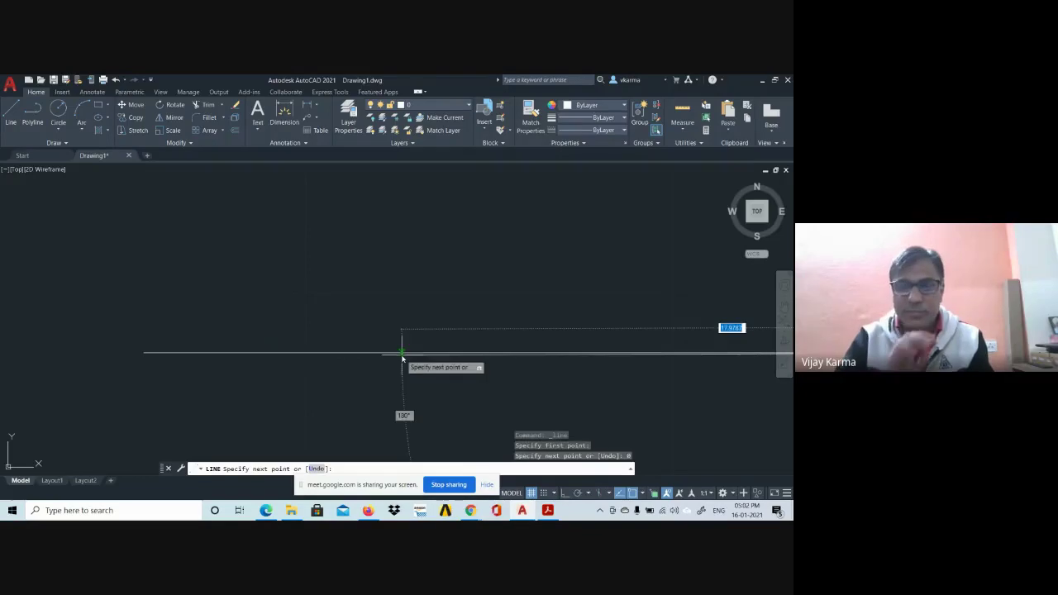
scroll(495, 352, down, 5)
mouse_move(511, 351)
middle_down()
mouse_move(553, 354)
mouse_move(442, 355)
mouse_move(291, 333)
middle_up()
scroll(588, 345, up, 1)
scroll(427, 353, down, 2)
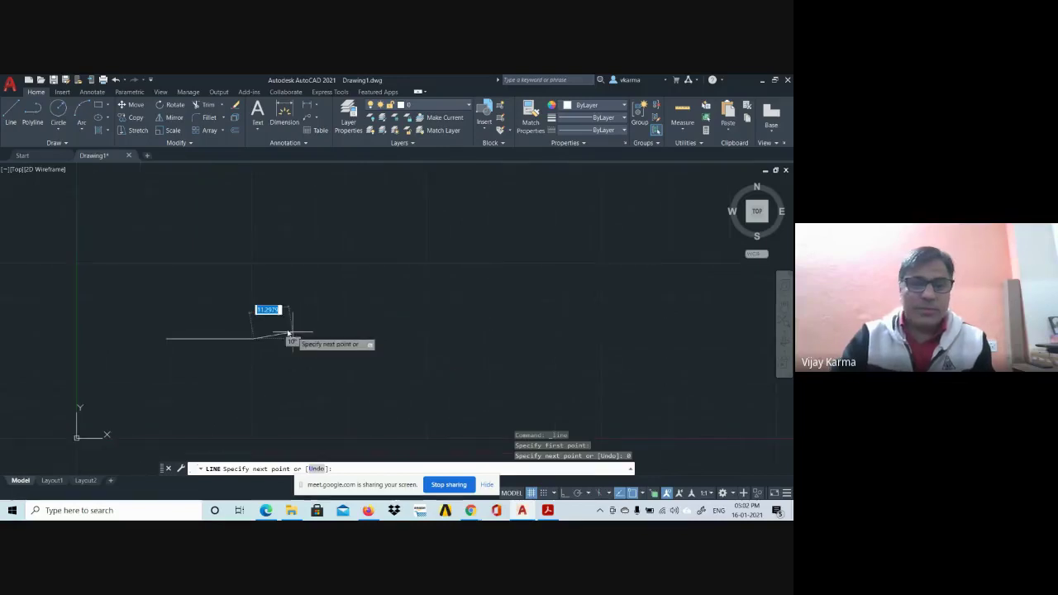
scroll(258, 340, up, 2)
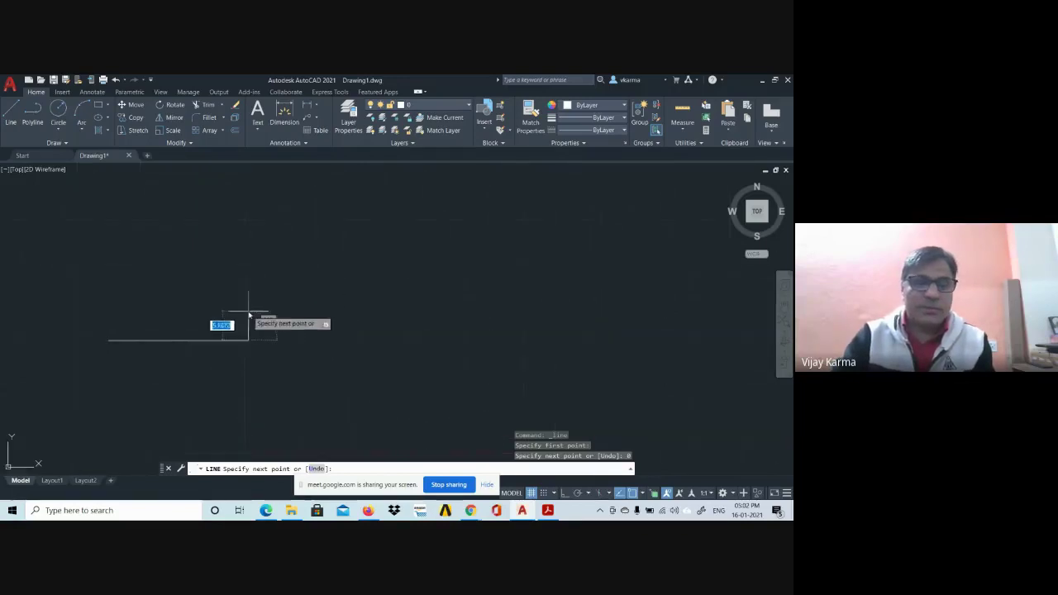
- Bring up the dimensioned Fig. 20-33 isometric block in Acrobat Reader
key(alt+Tab)
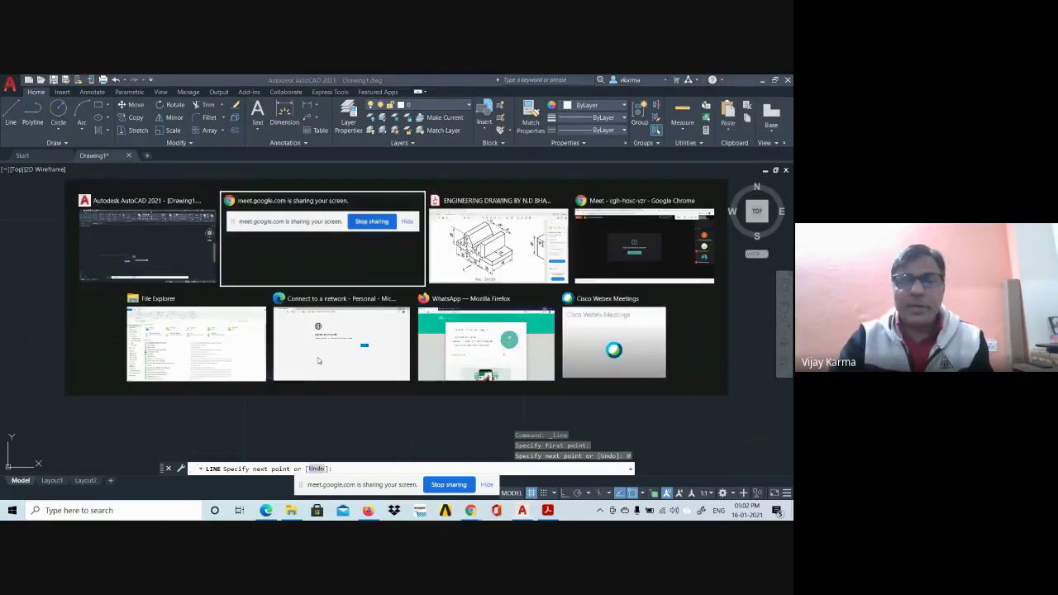
key(alt+Tab)
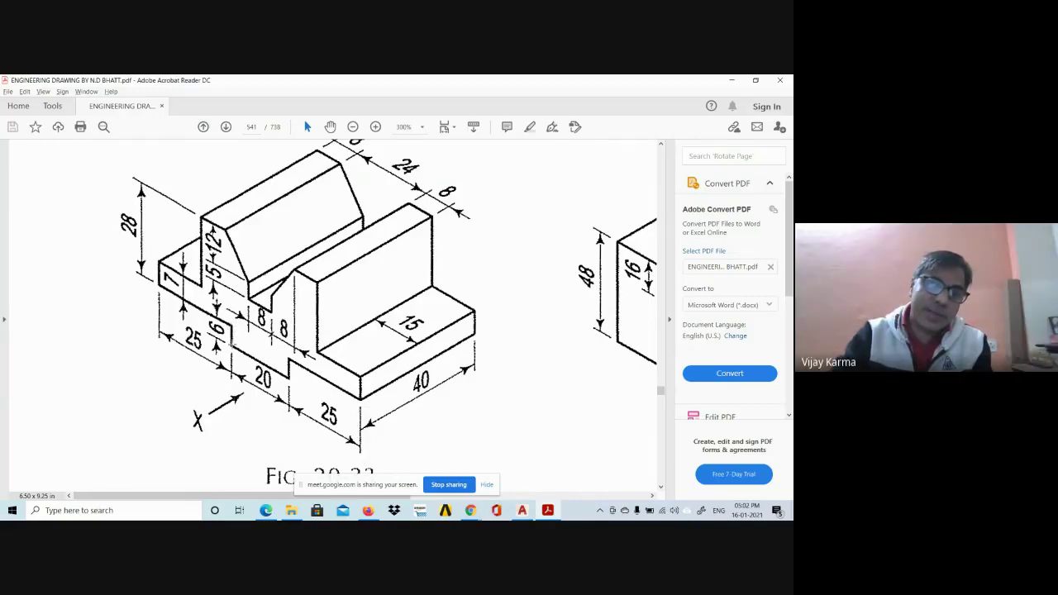
- Back in AutoCAD, continue the outline 6 units down from the first line's end
key(alt+Tab)
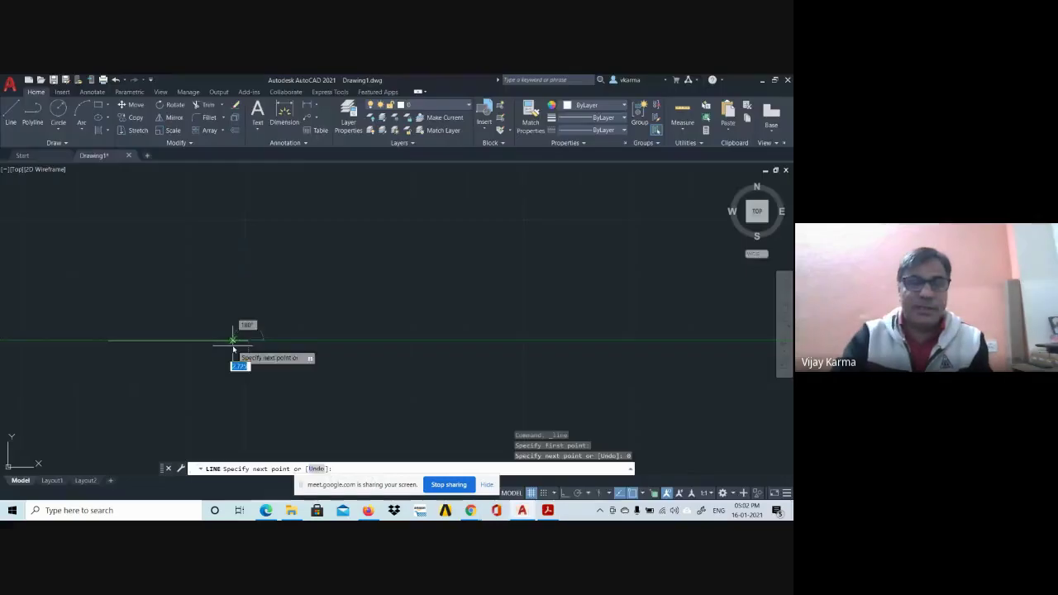
scroll(235, 356, up, 1)
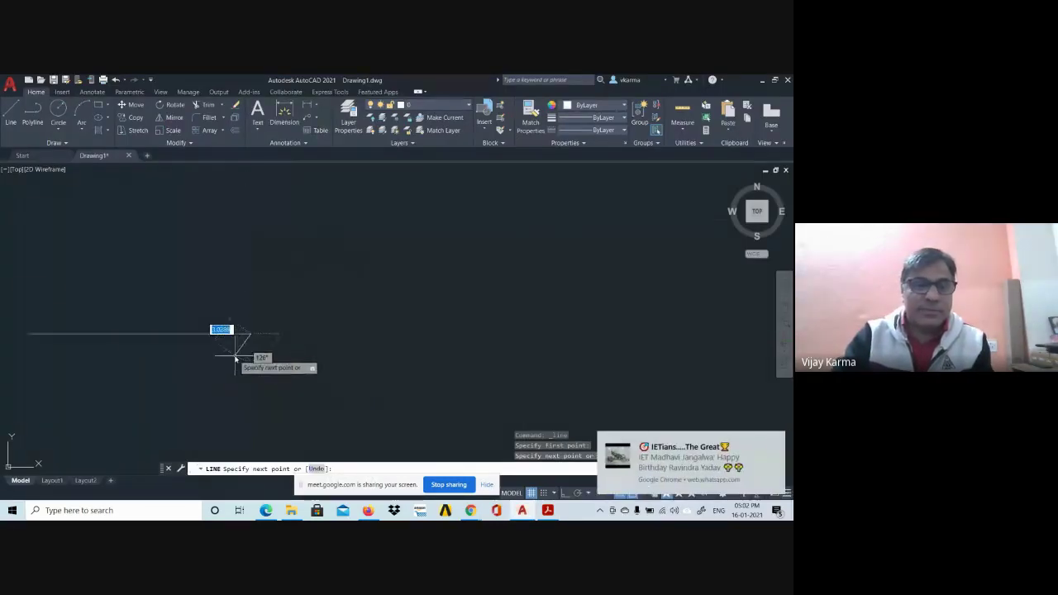
middle_drag(236, 358, 370, 315)
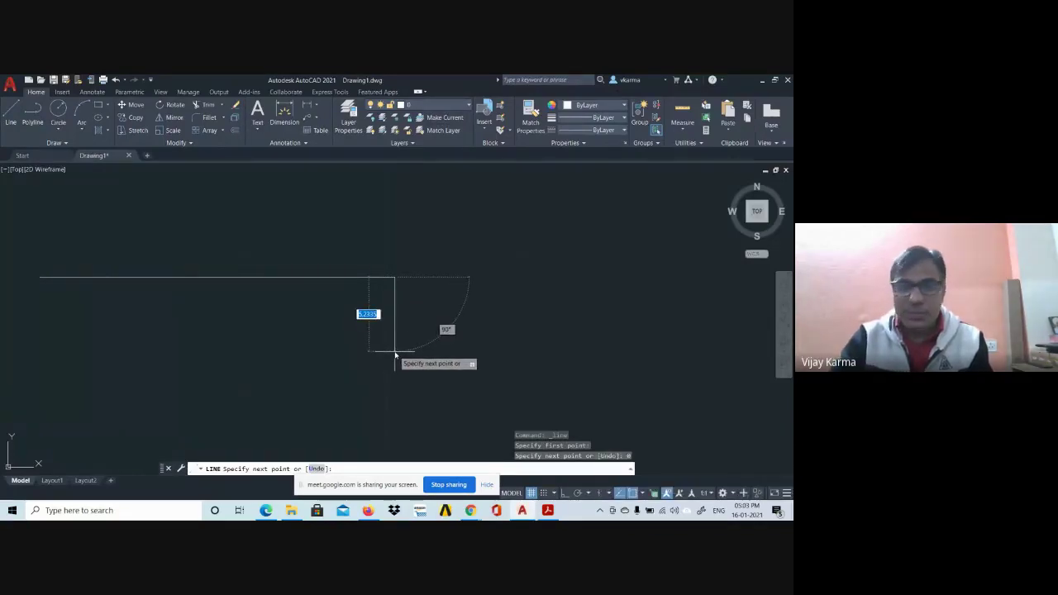
text(6)
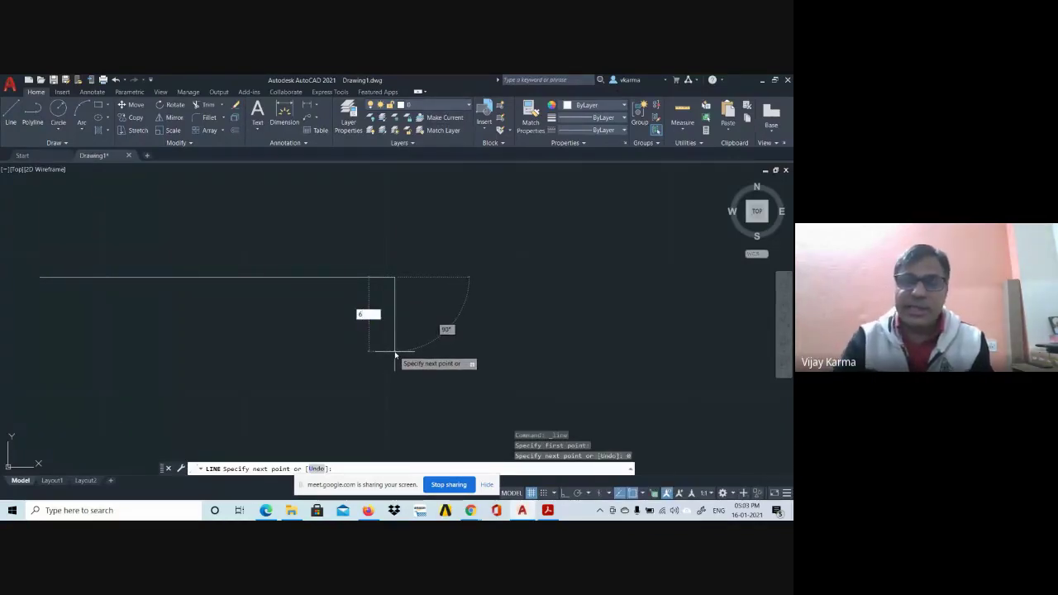
key(Return)
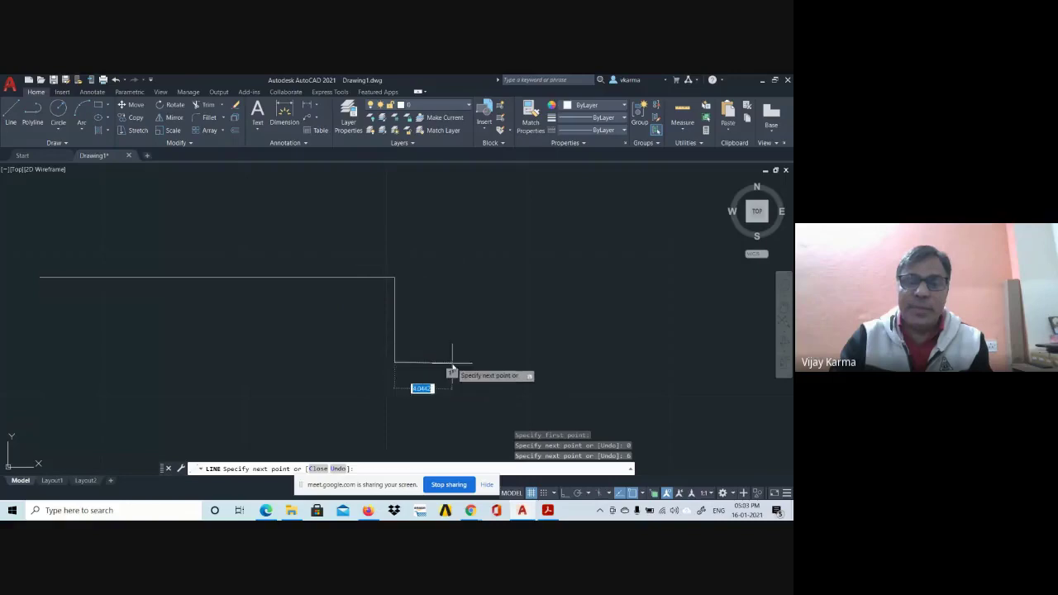
- After checking the reference, extend the outline 20 units to the right, then return to the PDF
key(alt+Tab)
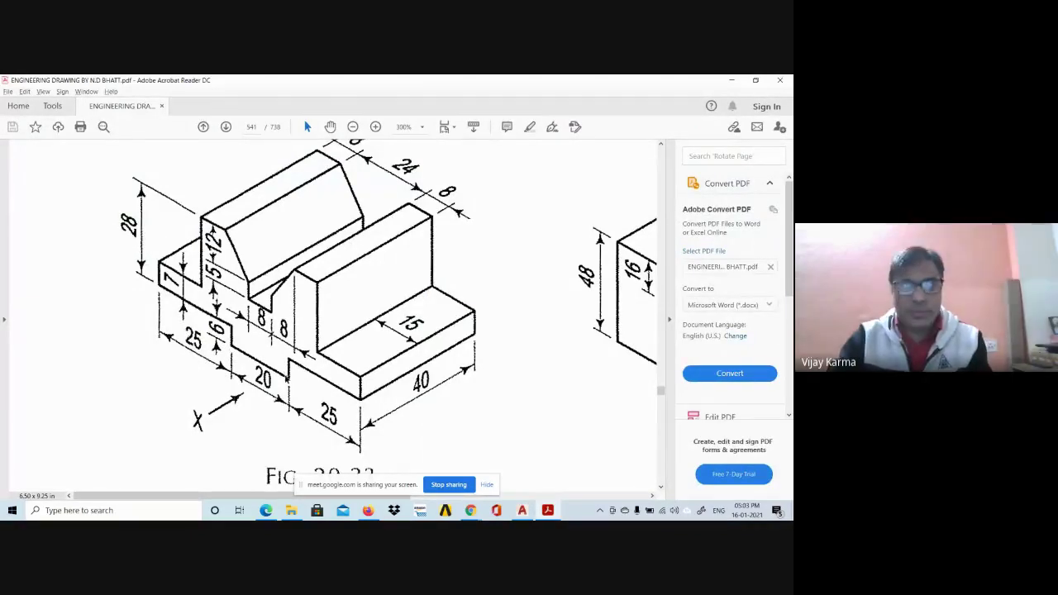
key(alt+Tab)
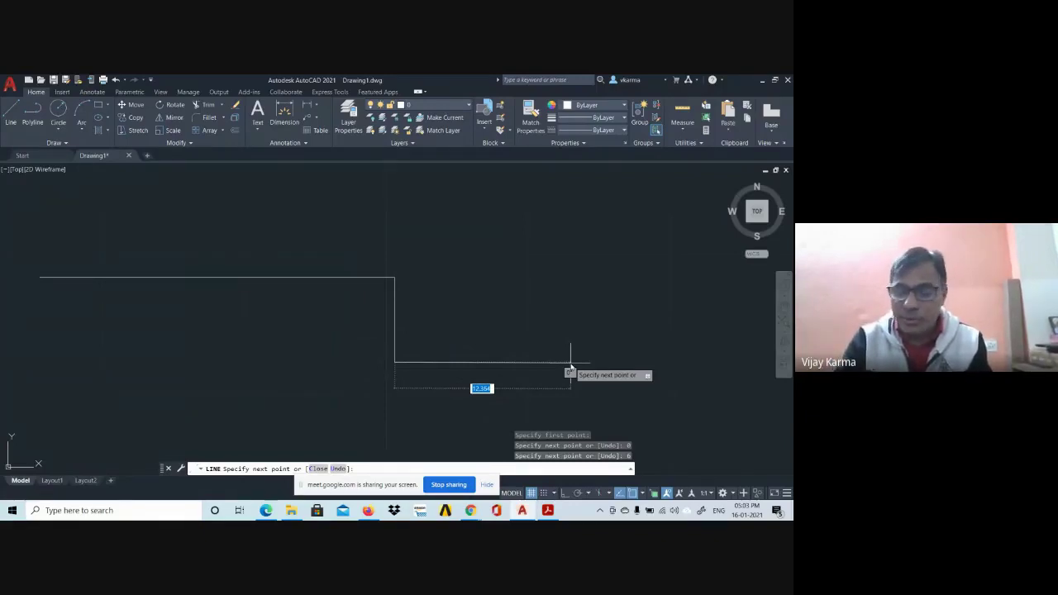
text(20)
key(Return)
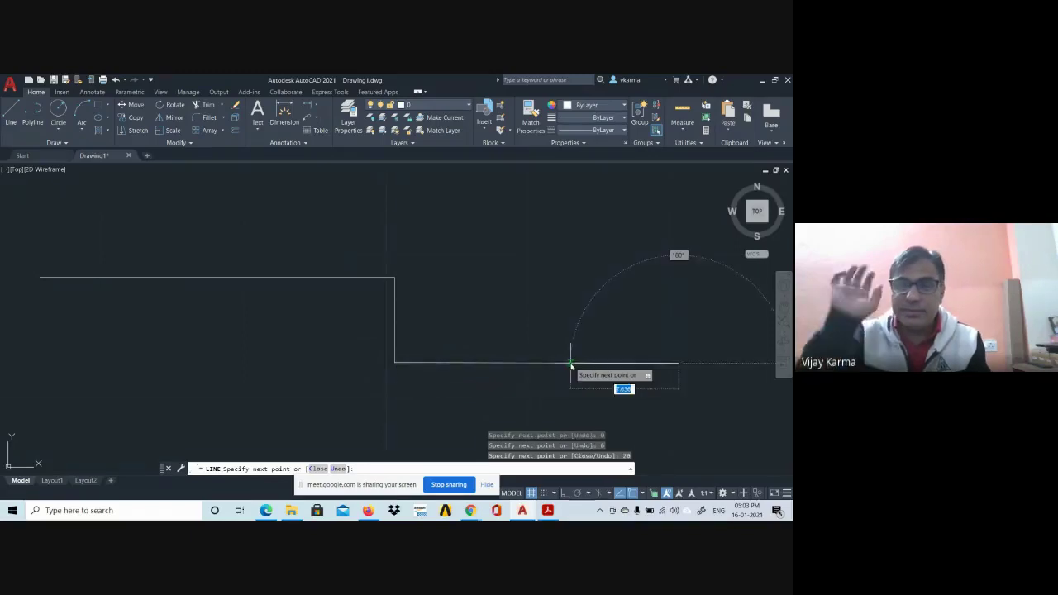
scroll(697, 323, down, 4)
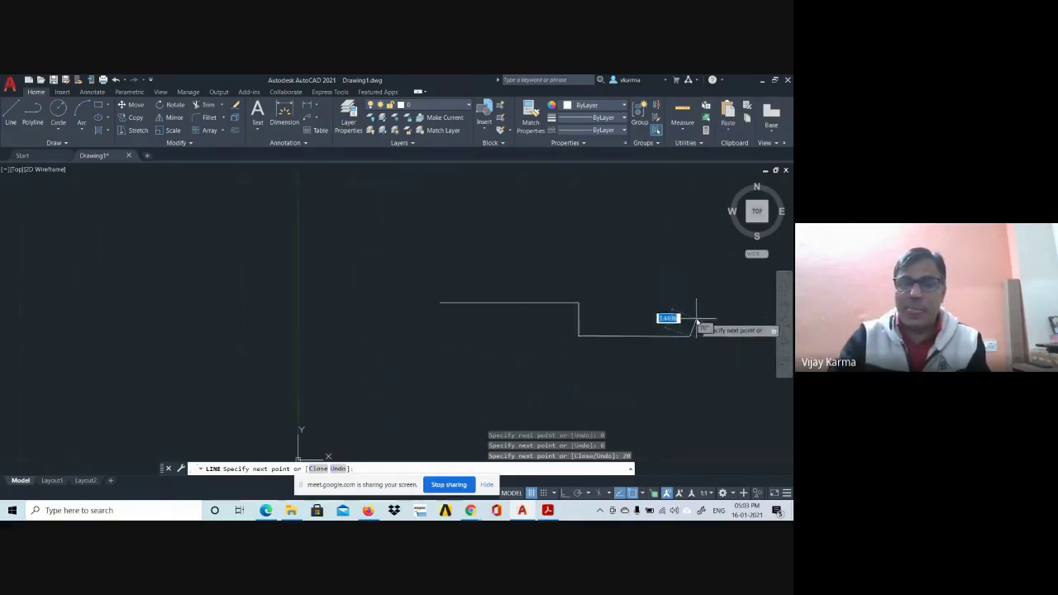
middle_drag(684, 307, 403, 306)
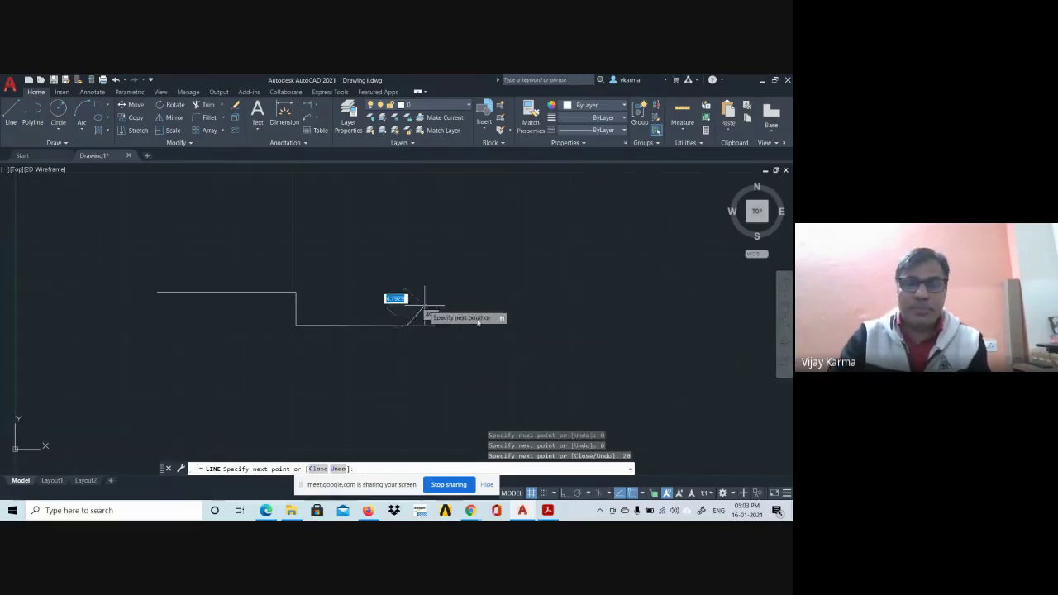
scroll(517, 272, up, 2)
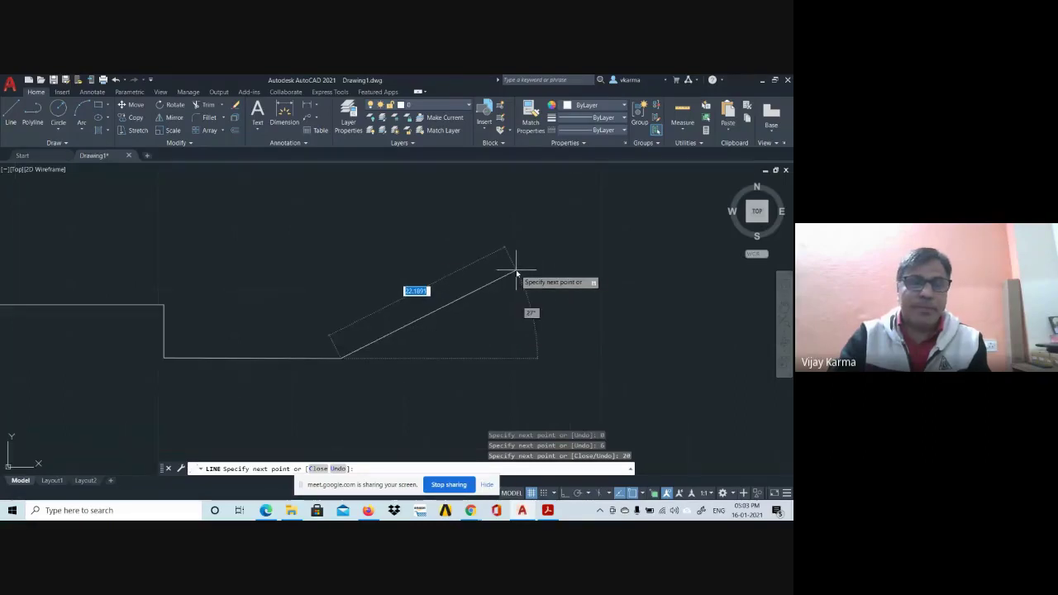
scroll(516, 269, down, 3)
key(alt+Tab)
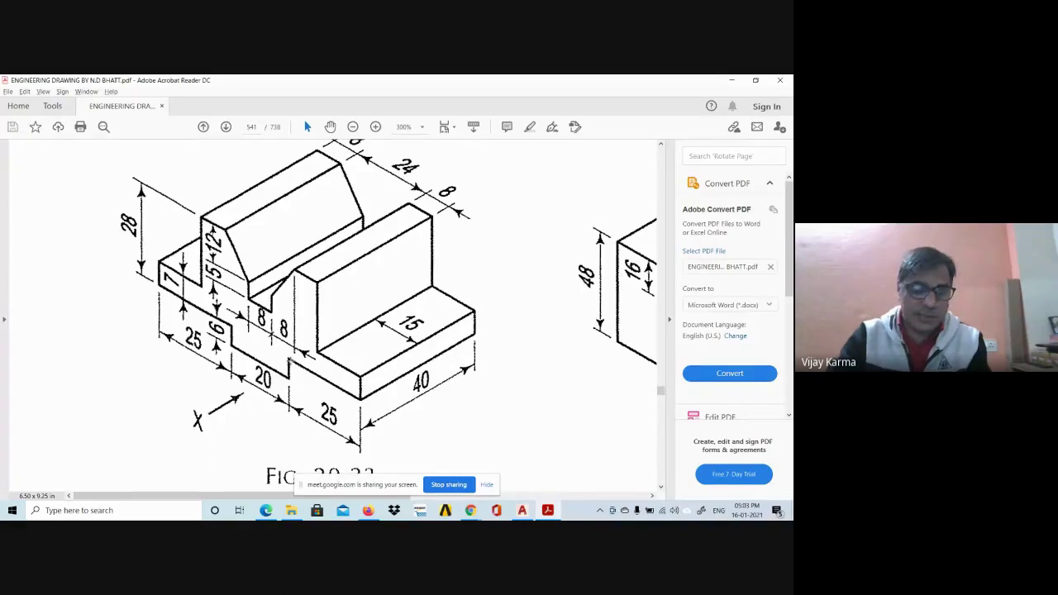
- Continue the outline 6 units back up, then 25 units to the right
key(alt+Tab)
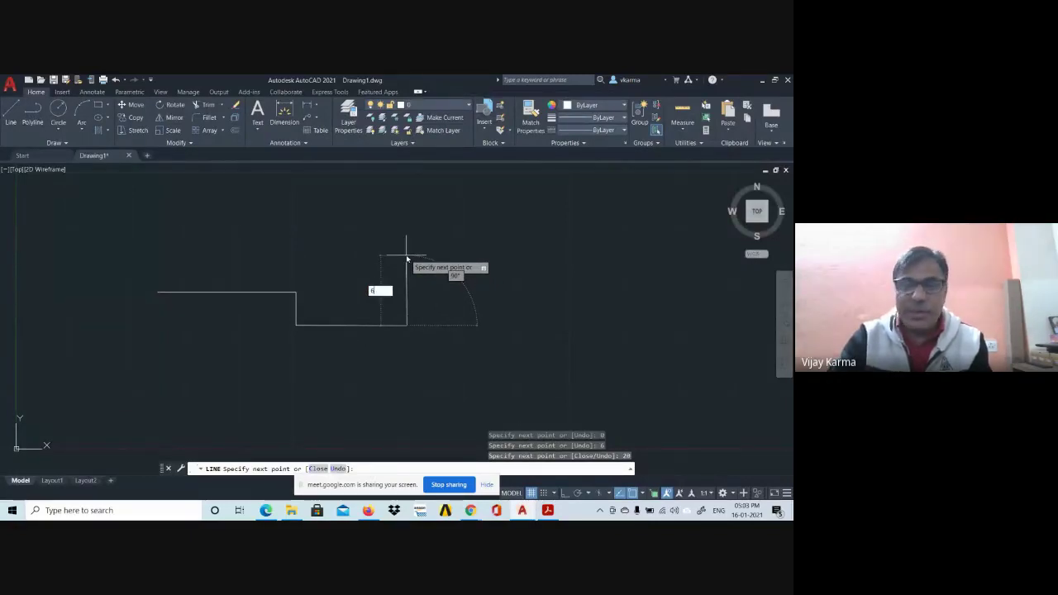
text(6)
key(Return)
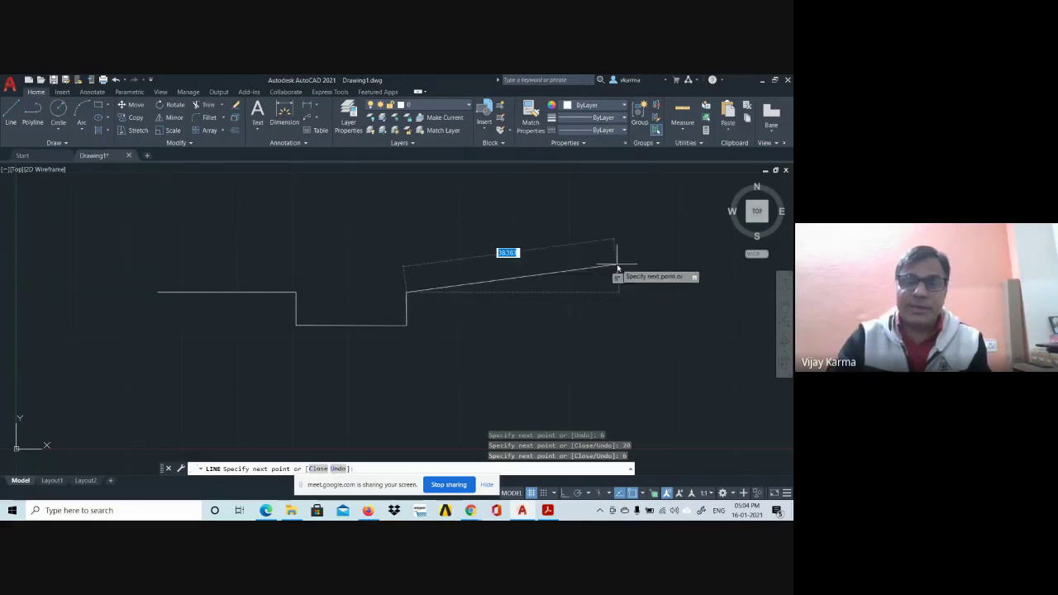
key(alt+Tab)
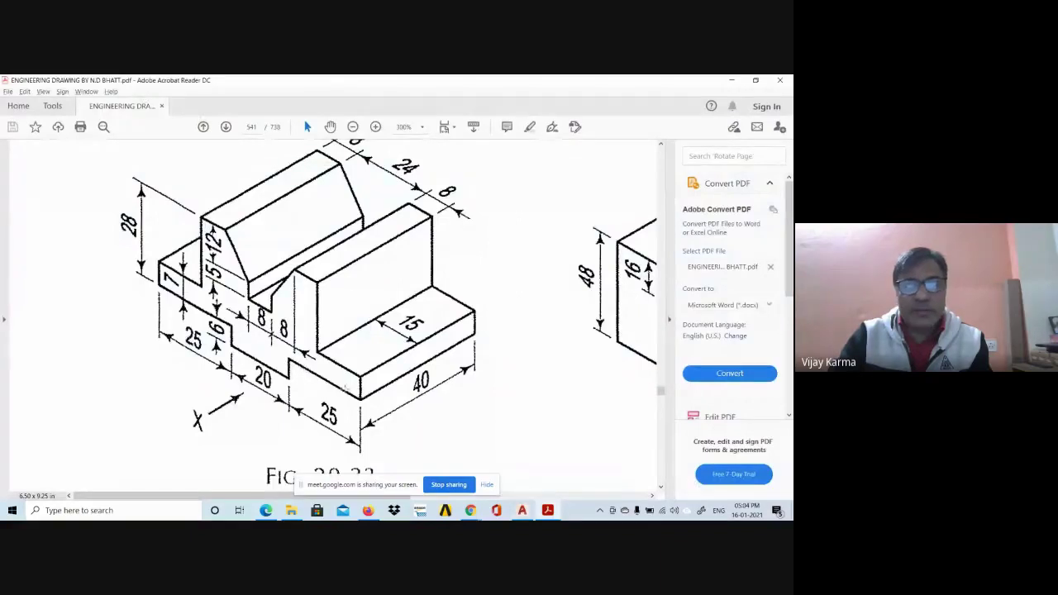
key(alt+Tab)
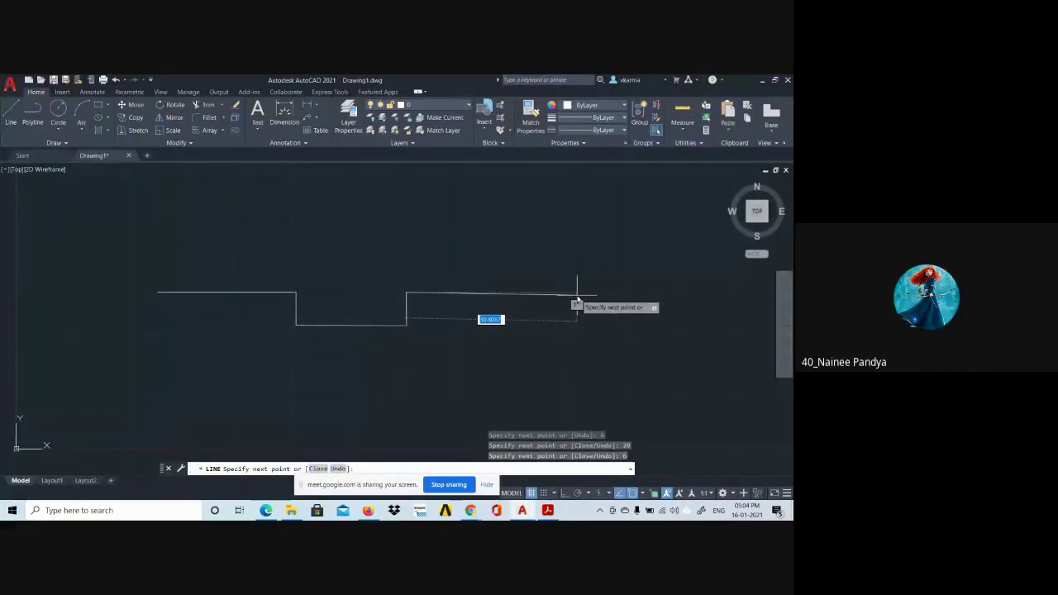
text(2)
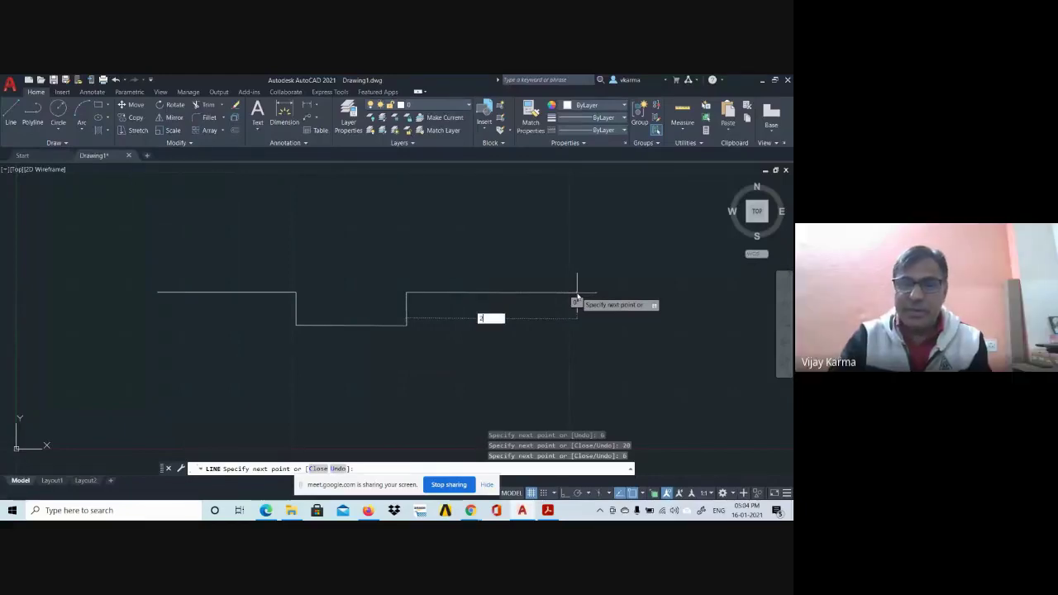
text(5)
key(Return)
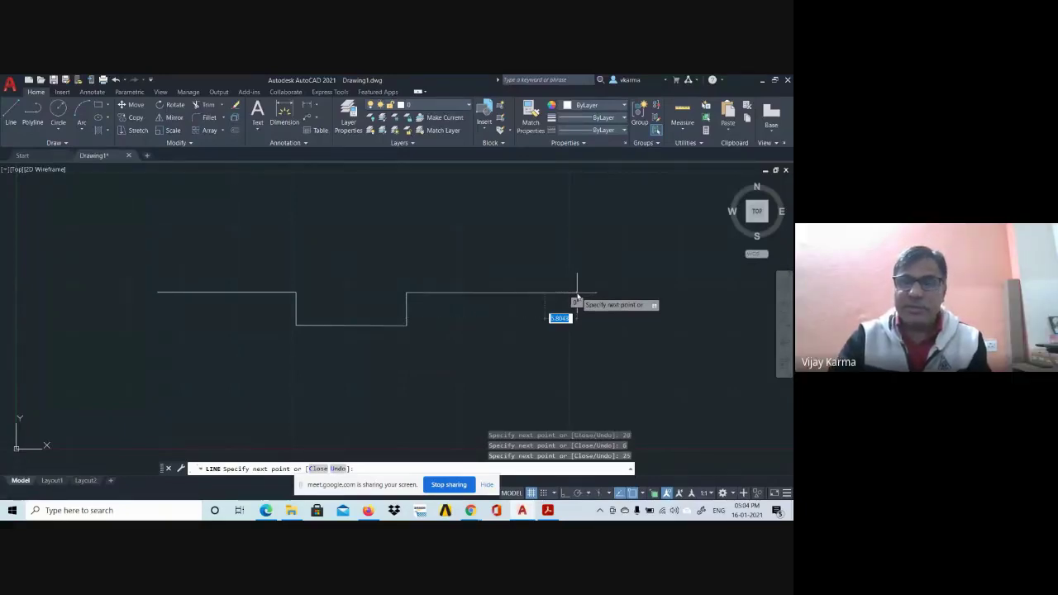
- Add a 7-unit rise to the outline, then show Fig. 20-33 again
key(alt+Tab)
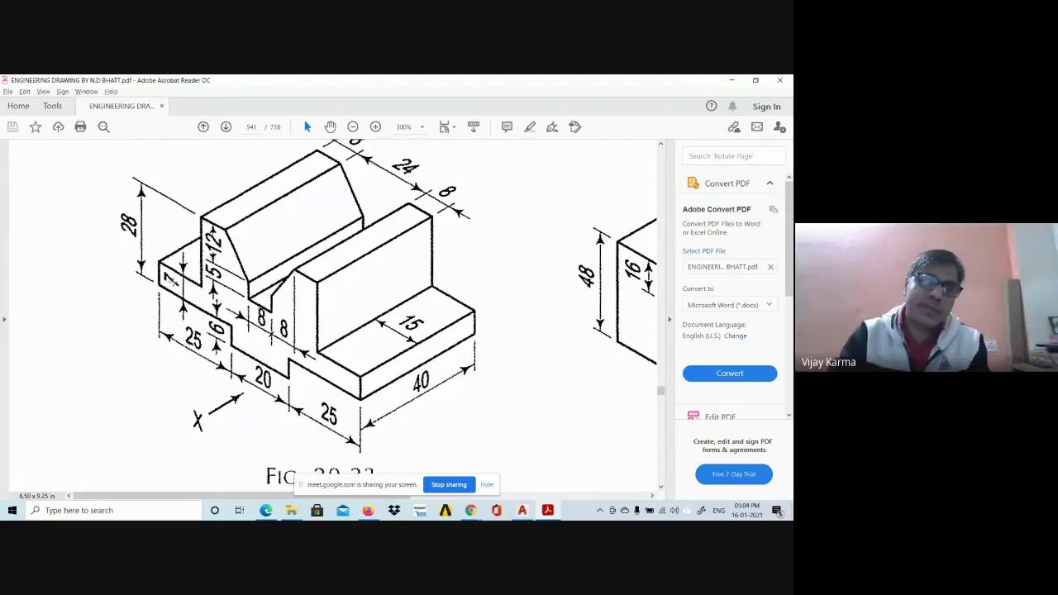
key(alt+Tab)
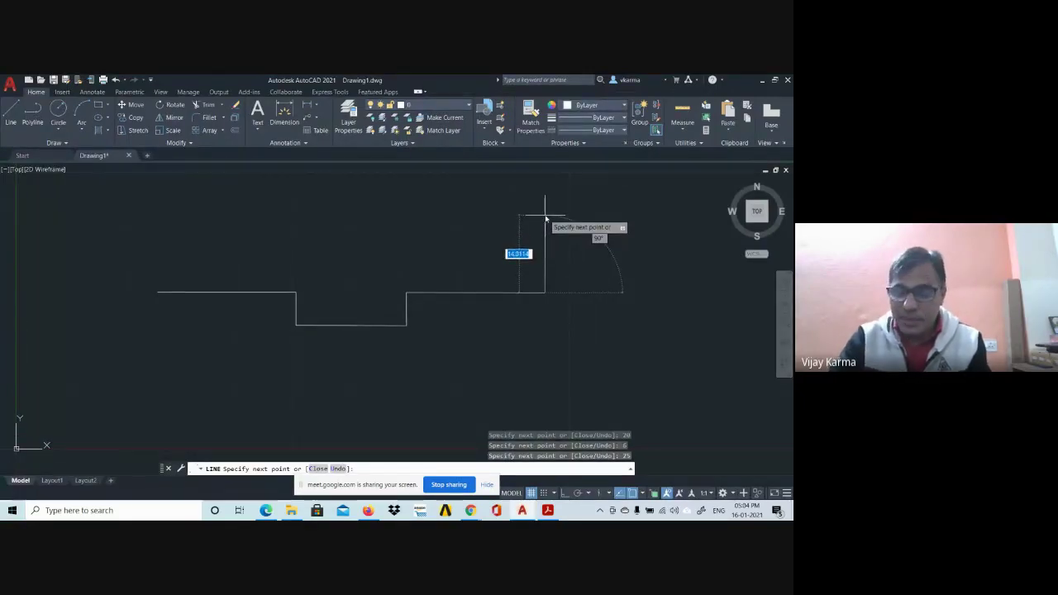
text(7)
key(Return)
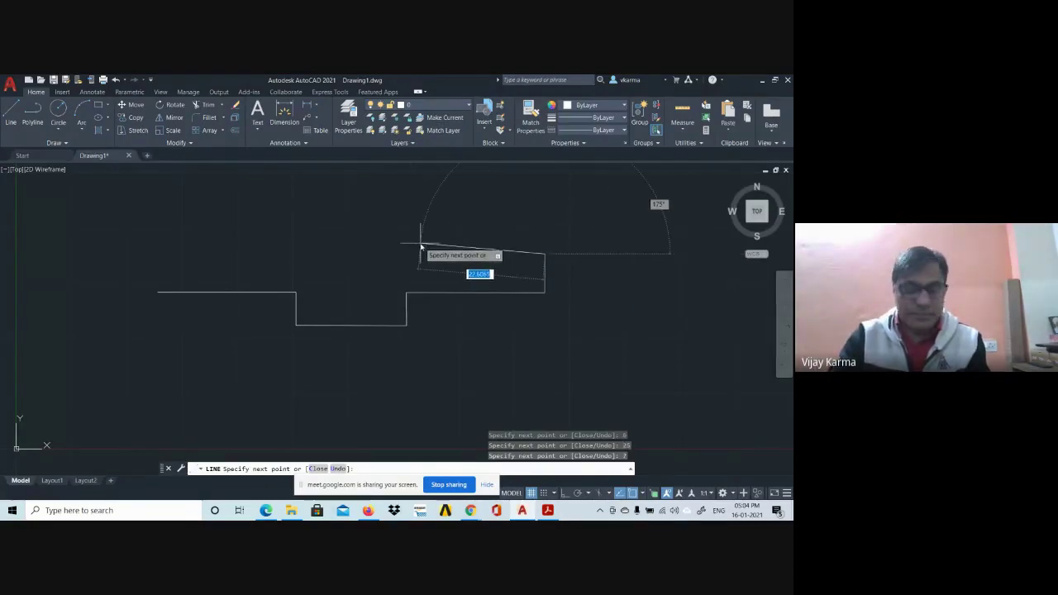
key(alt+Tab)
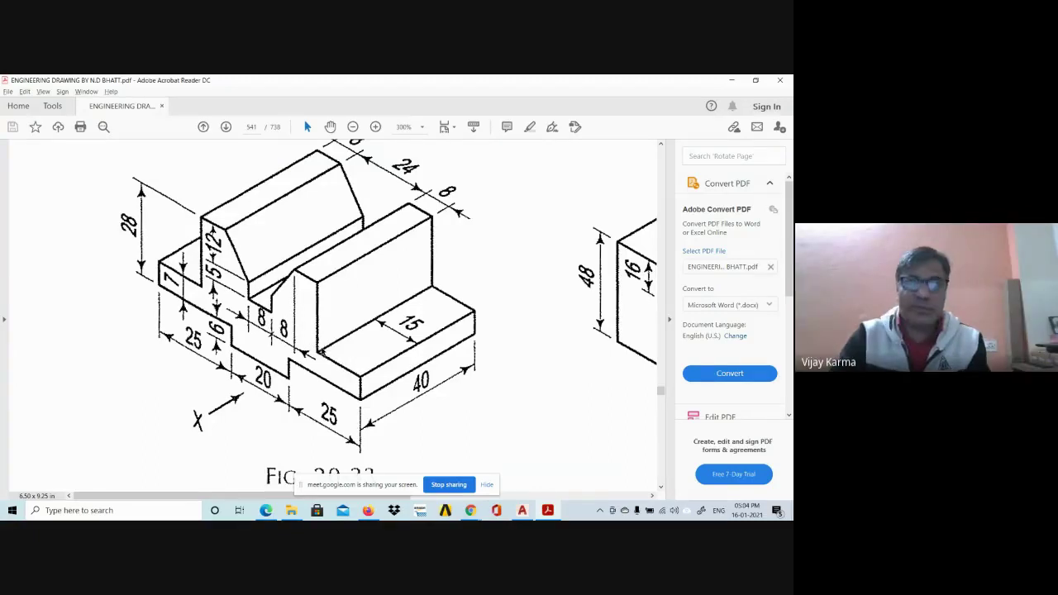
- Extend the outline 15 units left from the top of the 7-unit rise
key(alt+Tab)
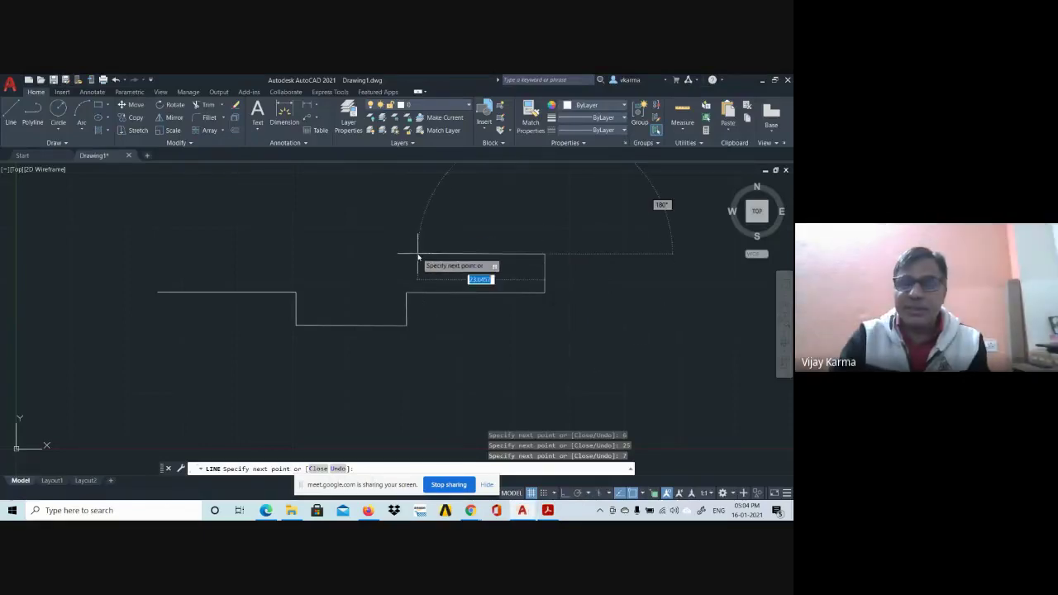
text(15)
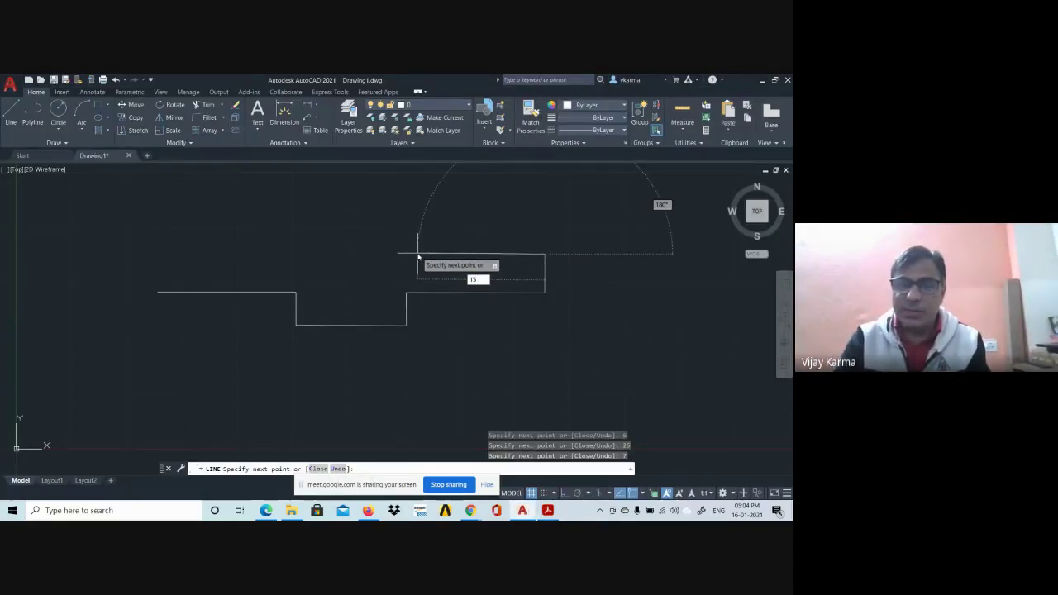
key(Return)
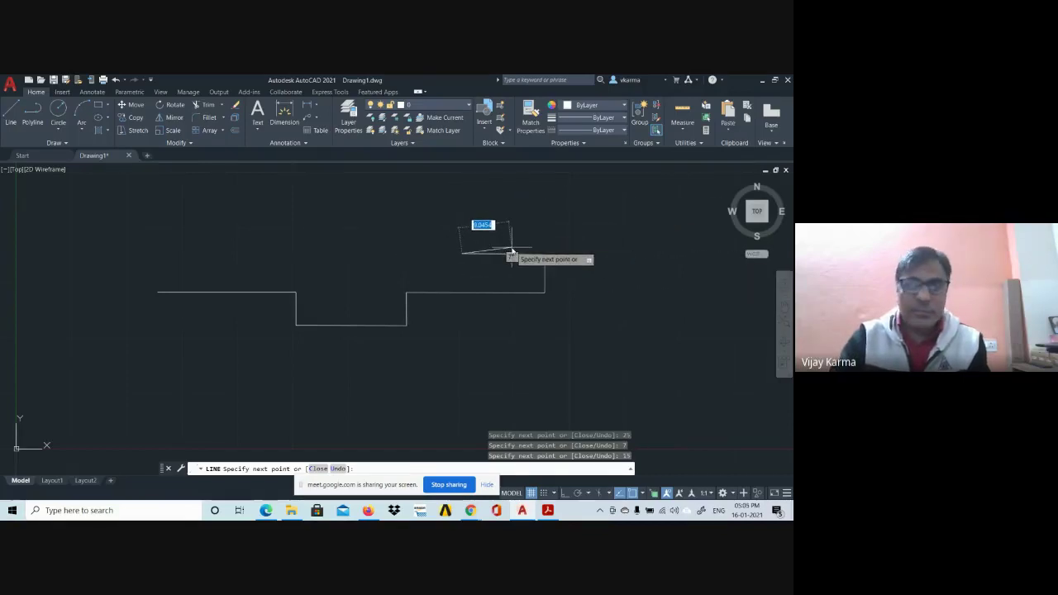
key(alt+Tab)
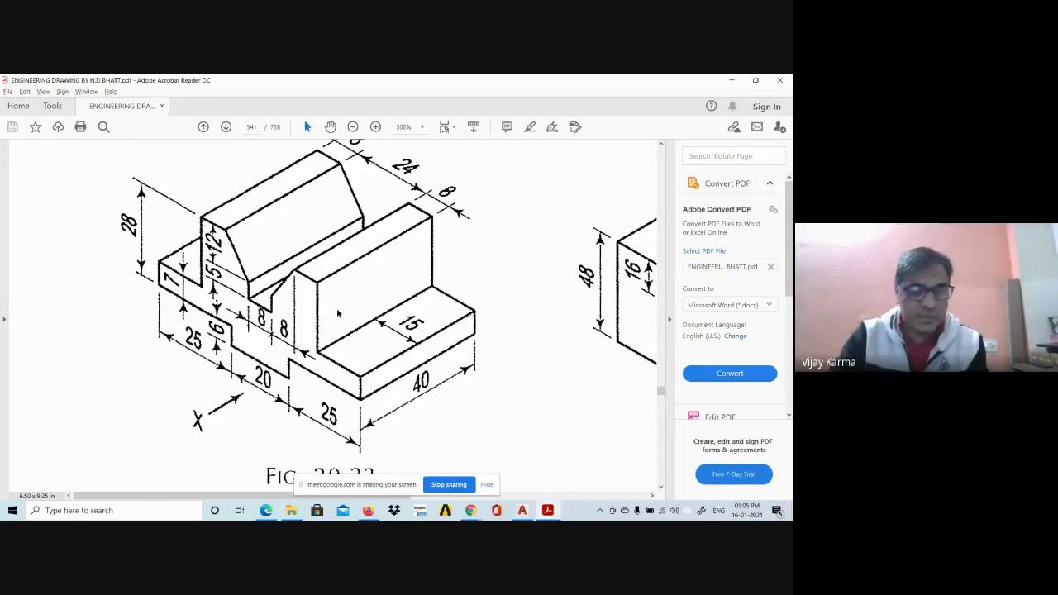
key(alt+Tab)
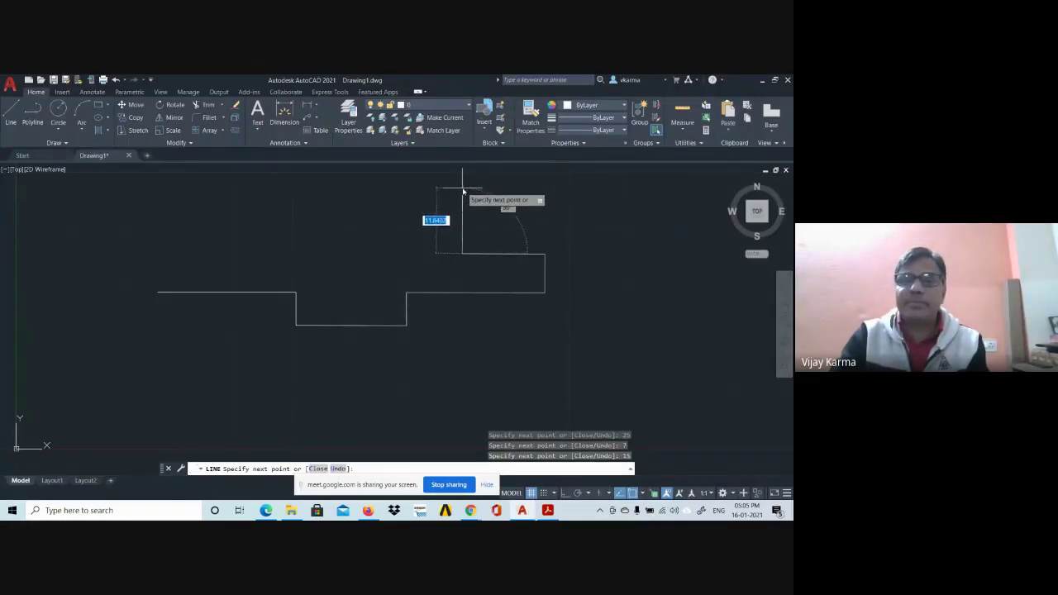
- Raise the outline 21 units and make room above it in the view
text(21)
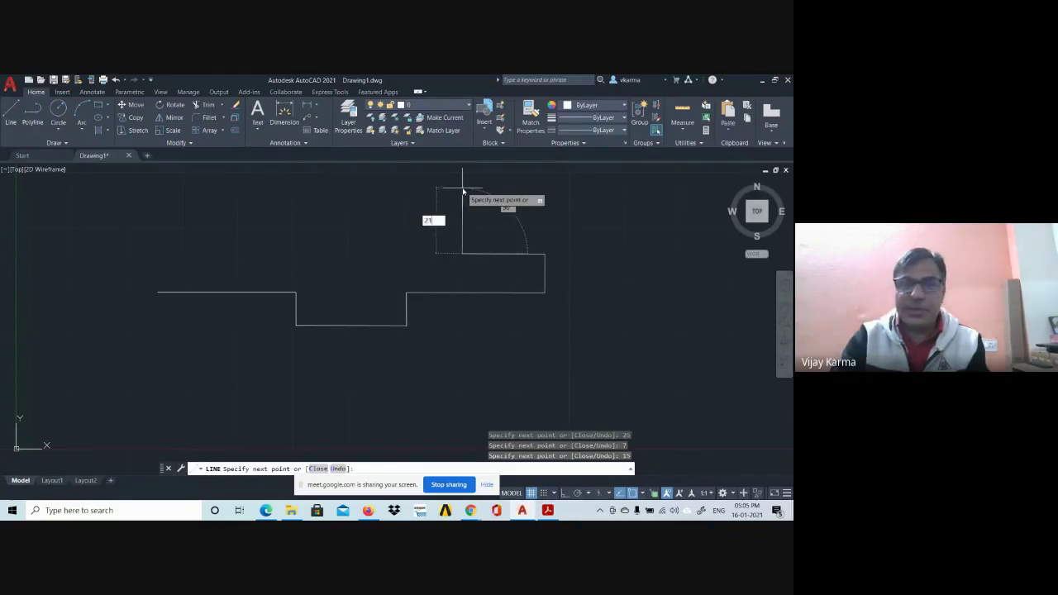
key(Return)
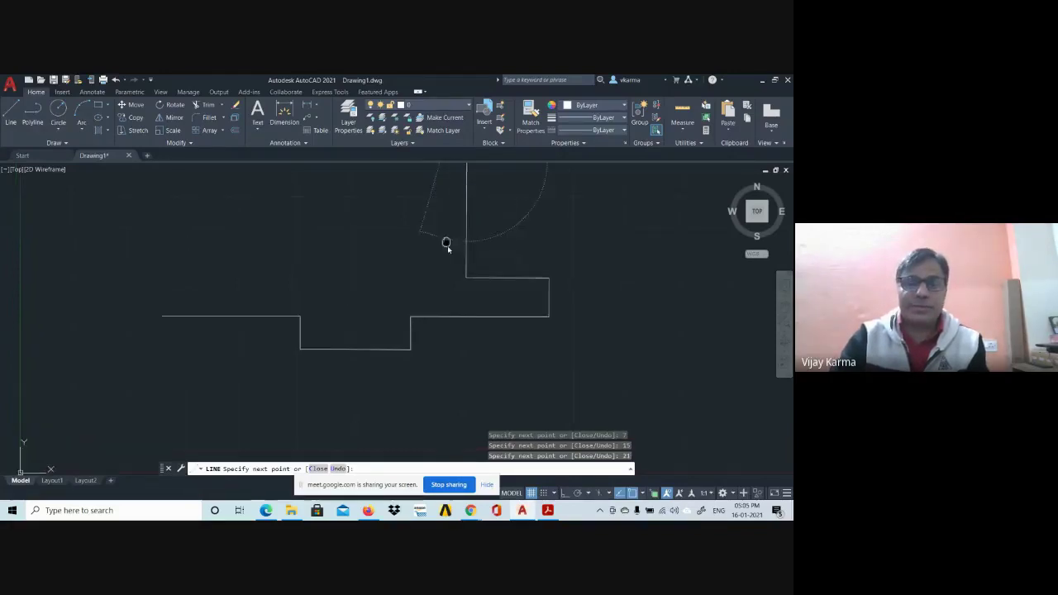
mouse_move(425, 157)
middle_down()
mouse_move(440, 275)
mouse_move(419, 224)
middle_up()
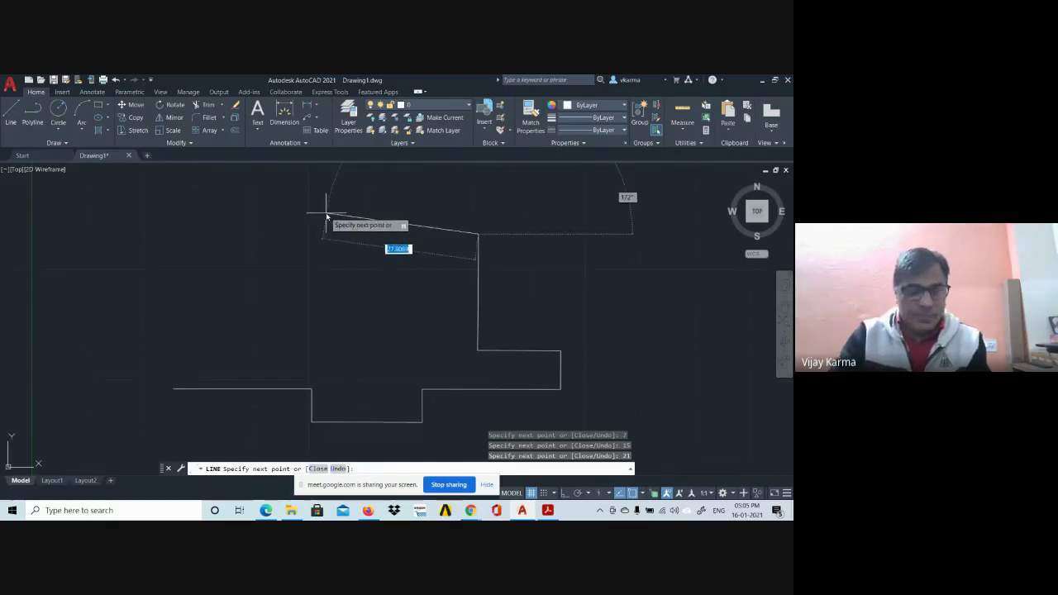
key(alt+Tab)
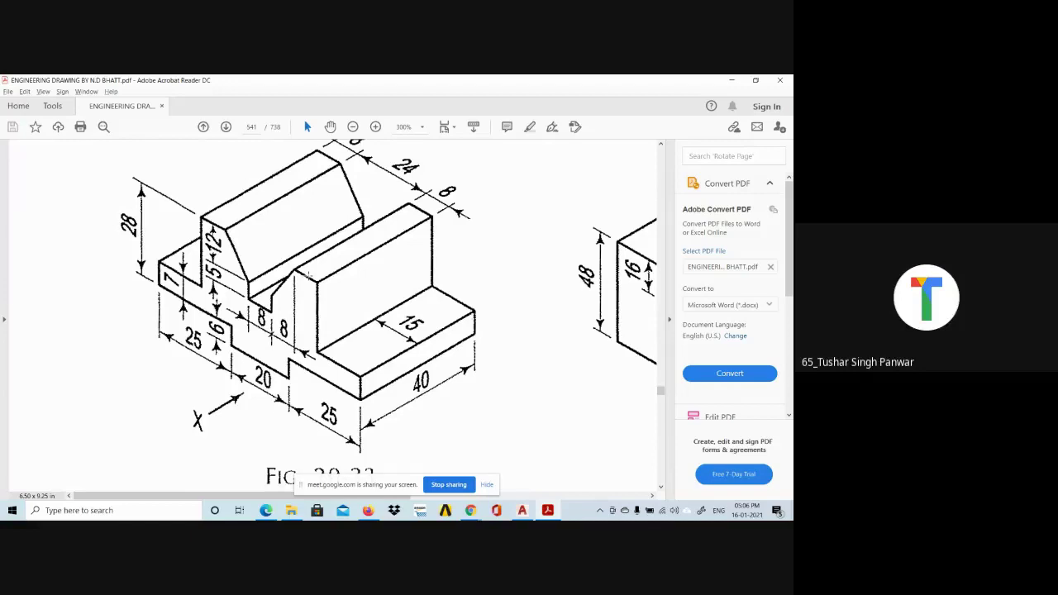
- Run the outline 8 units left across the top, then show the reference figure
key(alt+Tab)
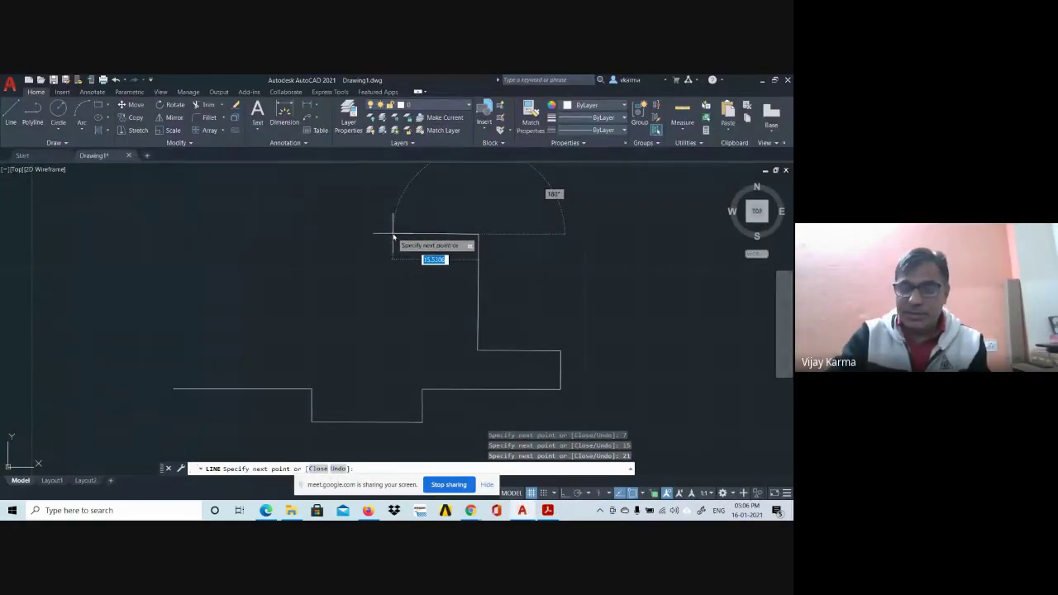
text(8)
key(Return)
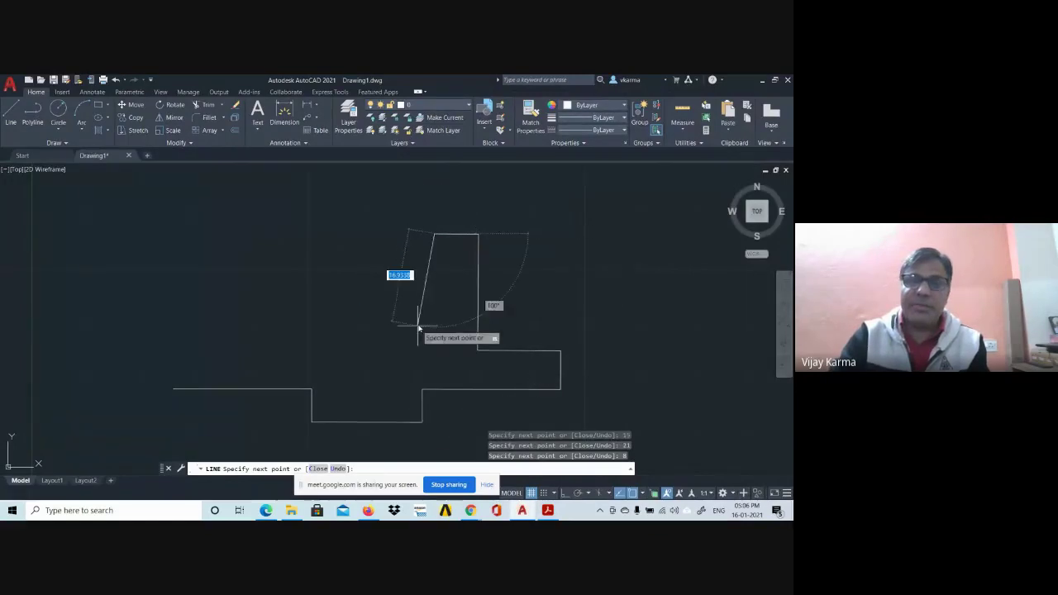
key(alt+Tab)
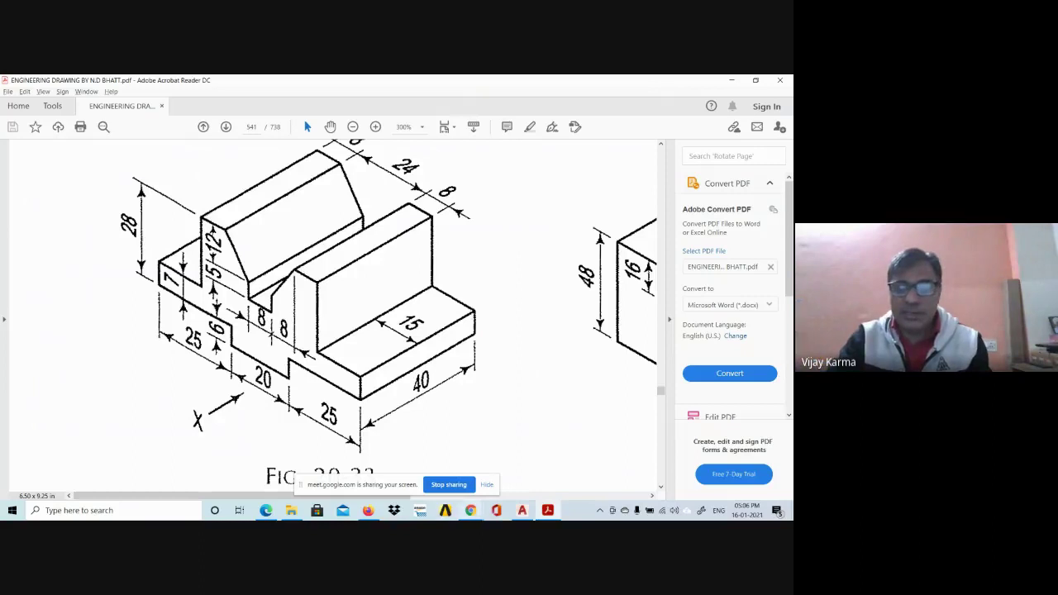
- Bring the Google Meet window forward and toggle the microphone off and back on
click(475, 513)
click(426, 474)
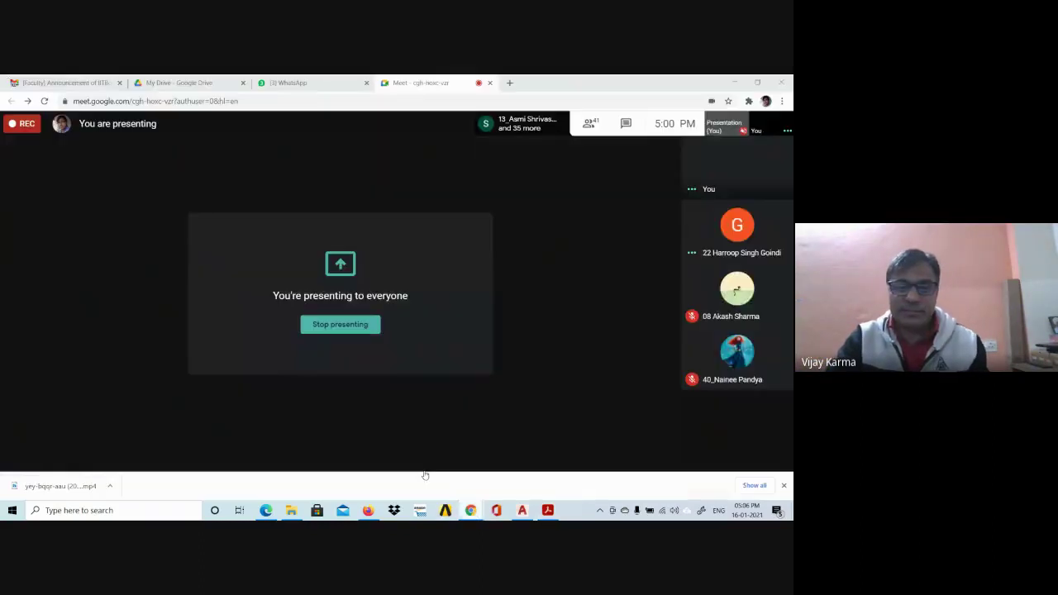
click(362, 451)
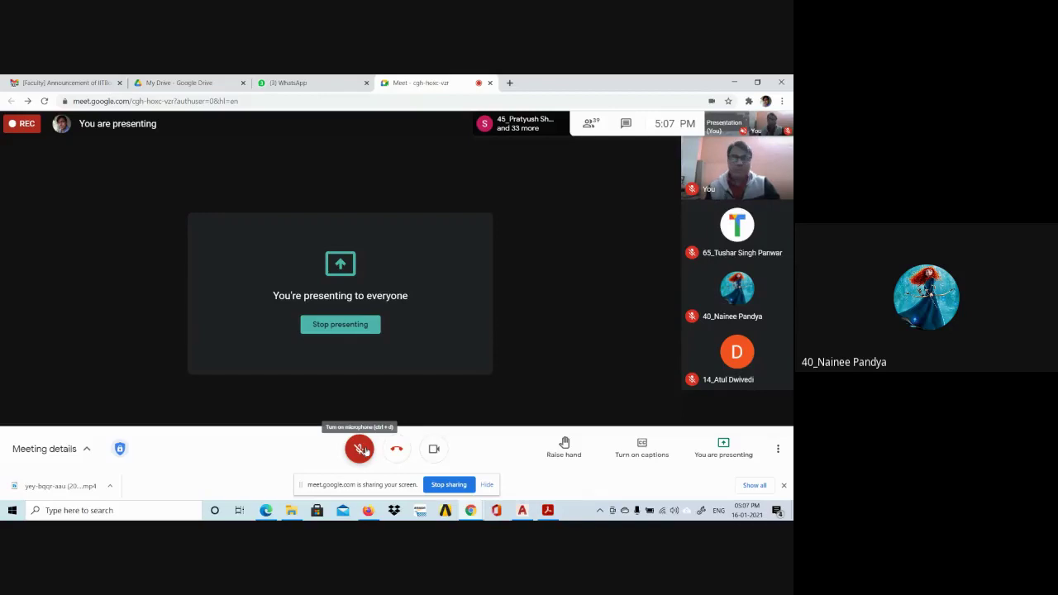
click(364, 450)
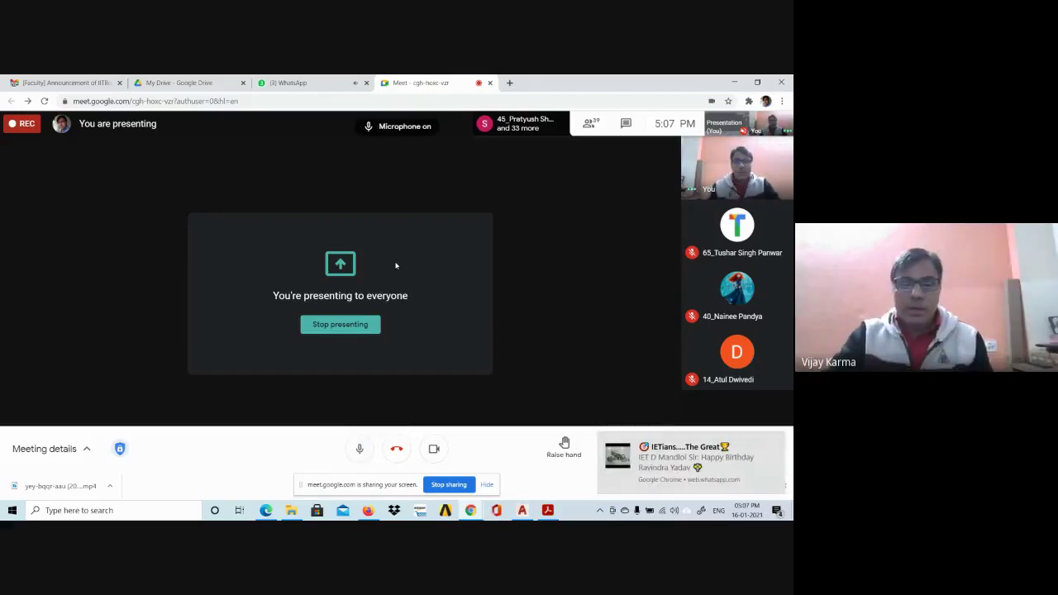
- Hide the screen-sharing notice bar in Meet and toggle the microphone off and on again
key(alt+Tab)
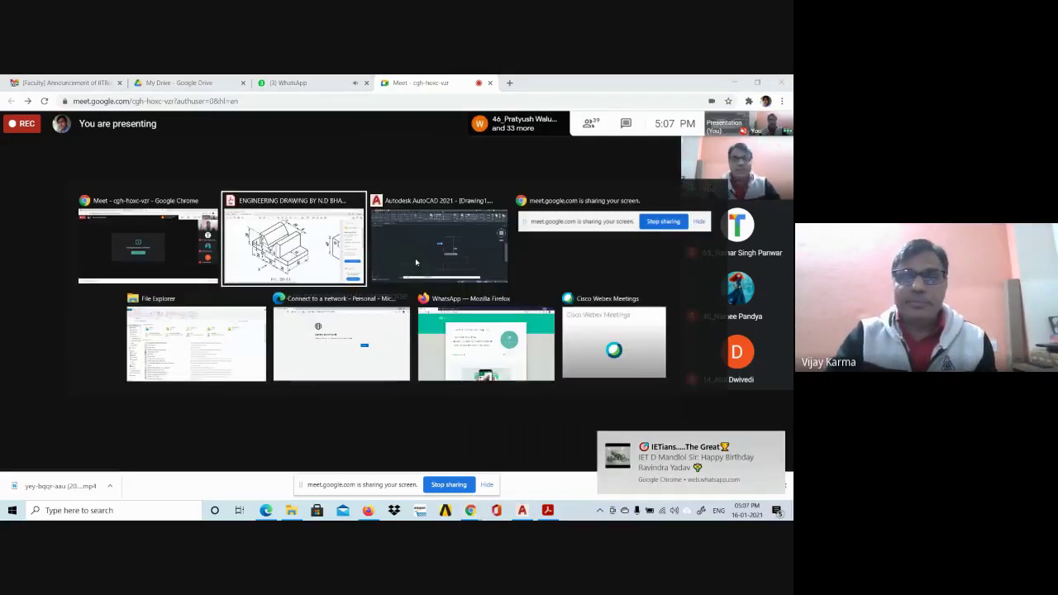
key(alt+Tab)
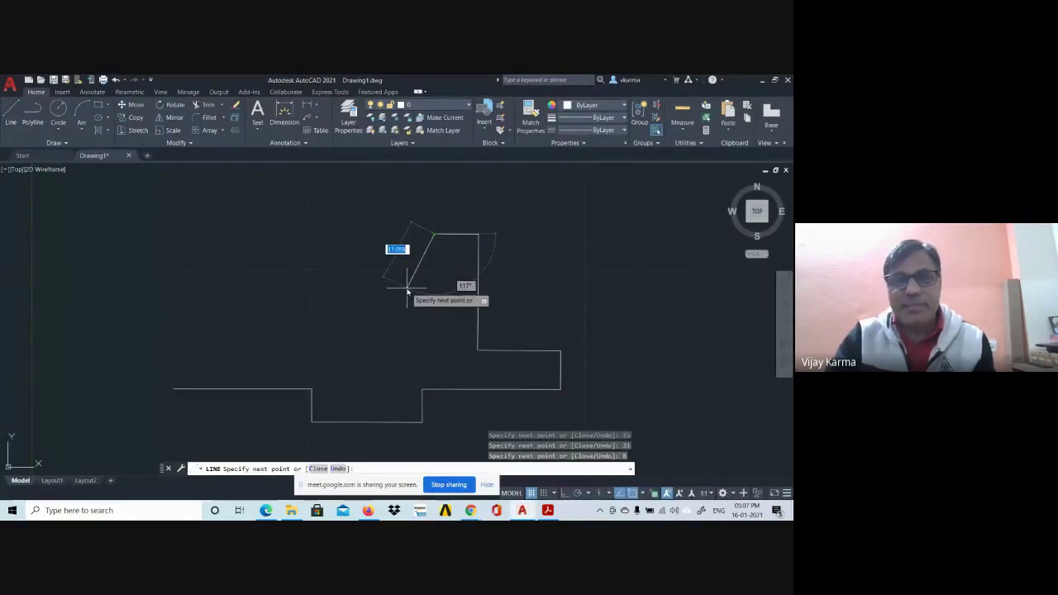
key(alt+Tab)
key(alt+Tab)
key(Tab)
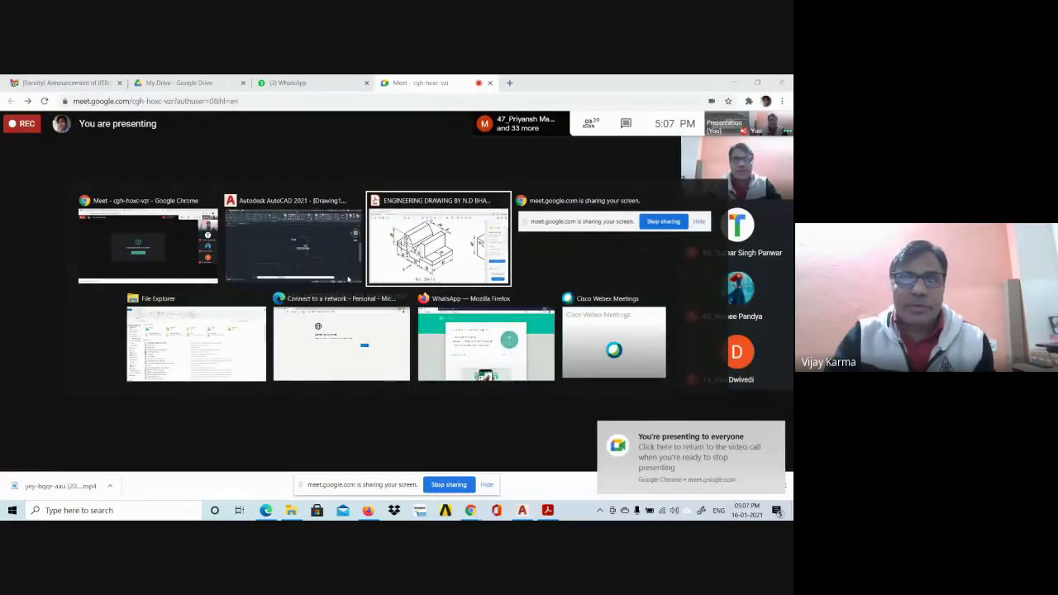
key(alt+Tab)
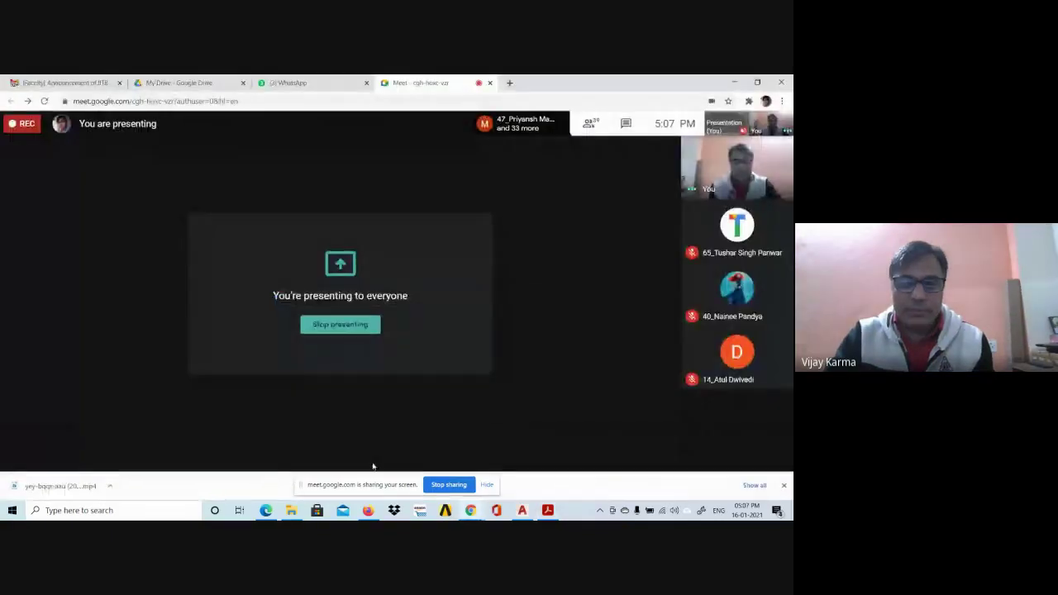
click(487, 486)
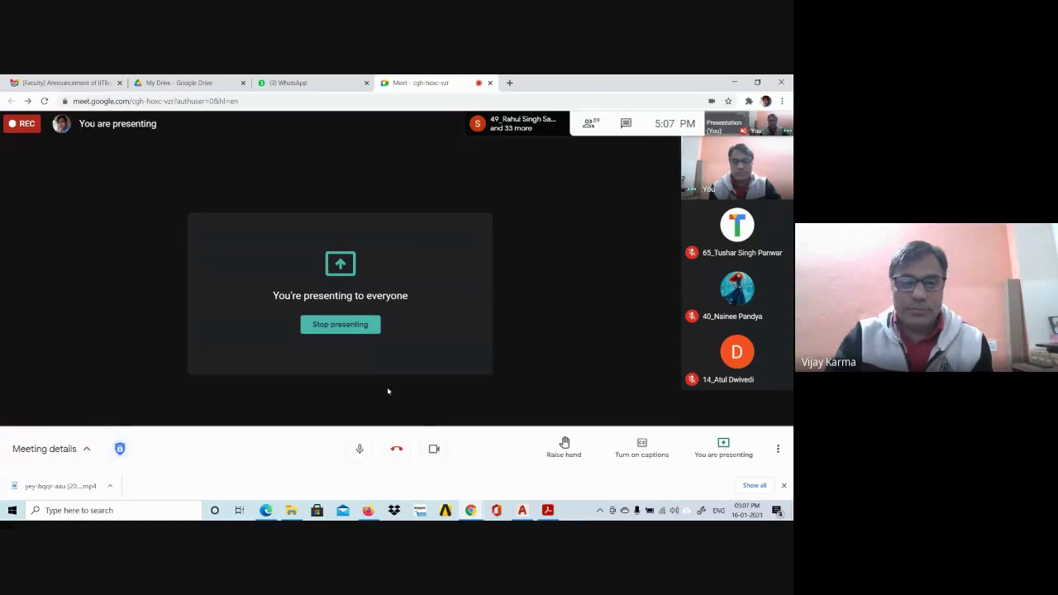
click(360, 450)
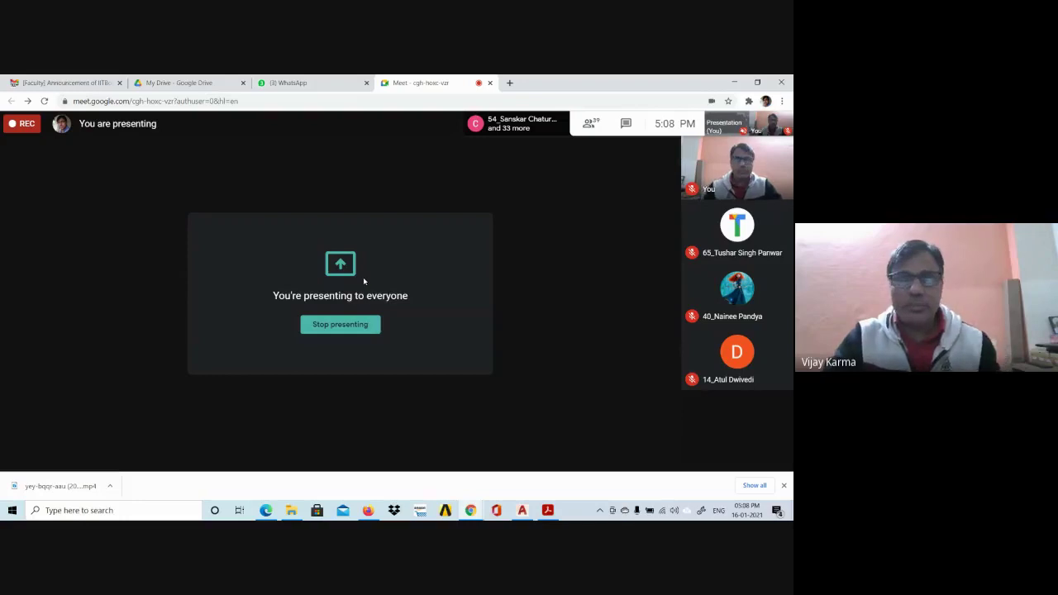
click(358, 449)
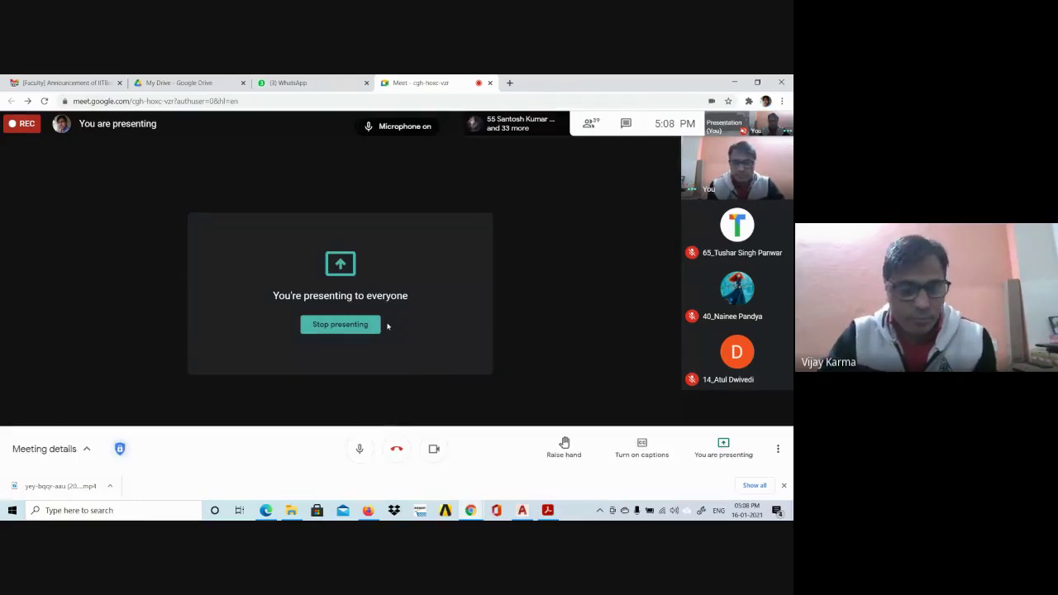
- Put the Fig. 20-33 reference PDF back in front of the meeting
key(alt+Tab)
key(alt+Tab)
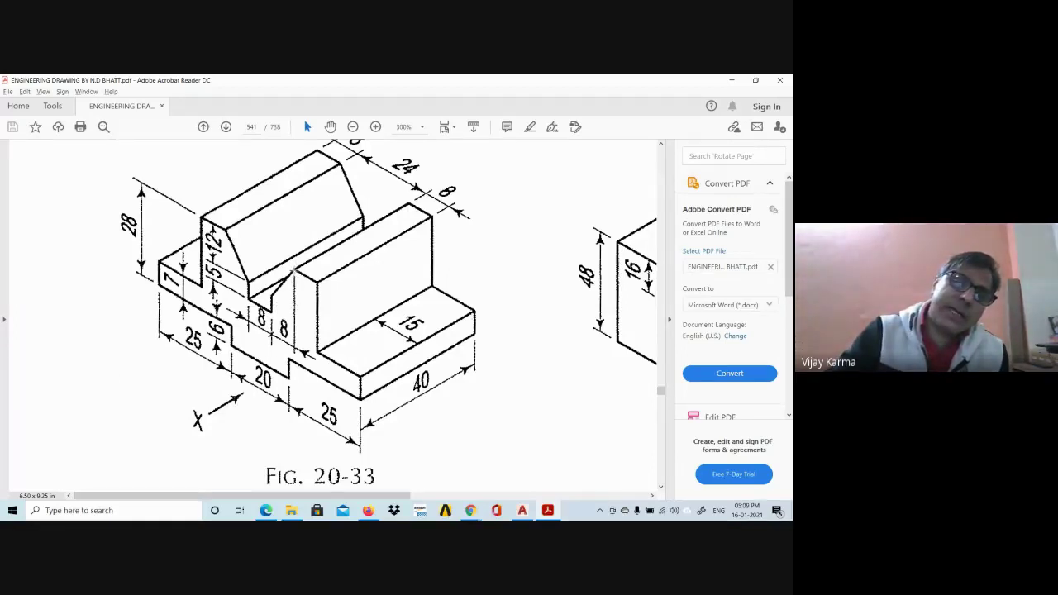
- Back in AutoCAD, continue the outline 12 units down, then 8 units left
key(alt+Tab)
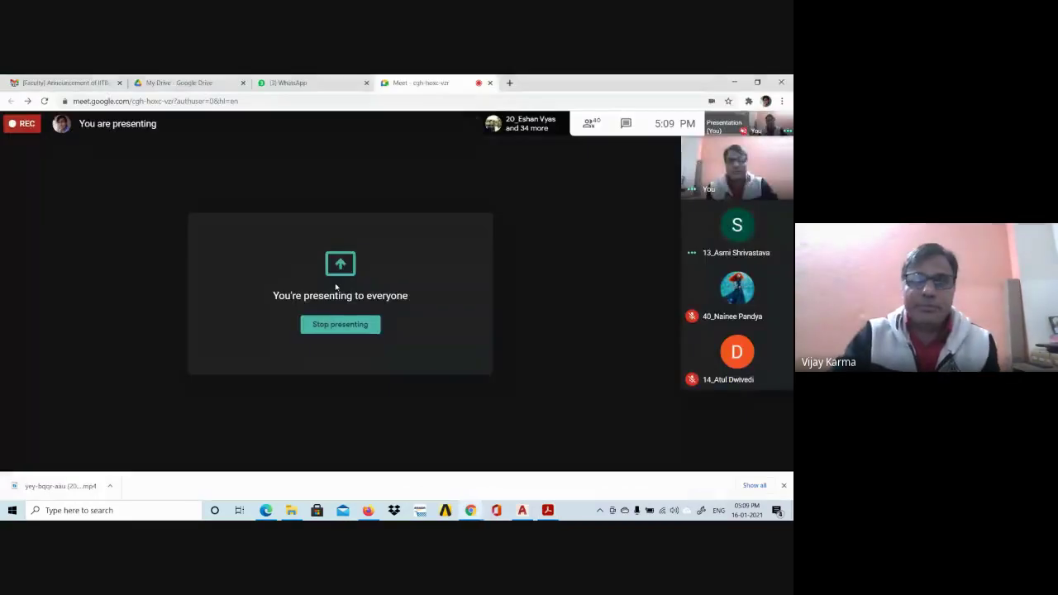
key(alt+Tab)
key(alt+Tab)
key(alt+Tab)
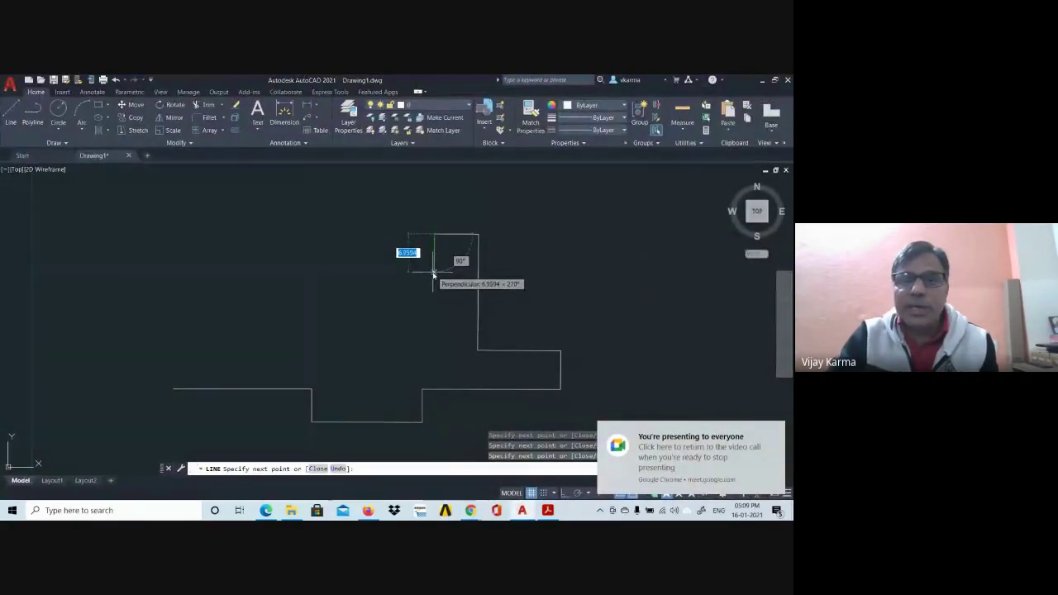
text(12)
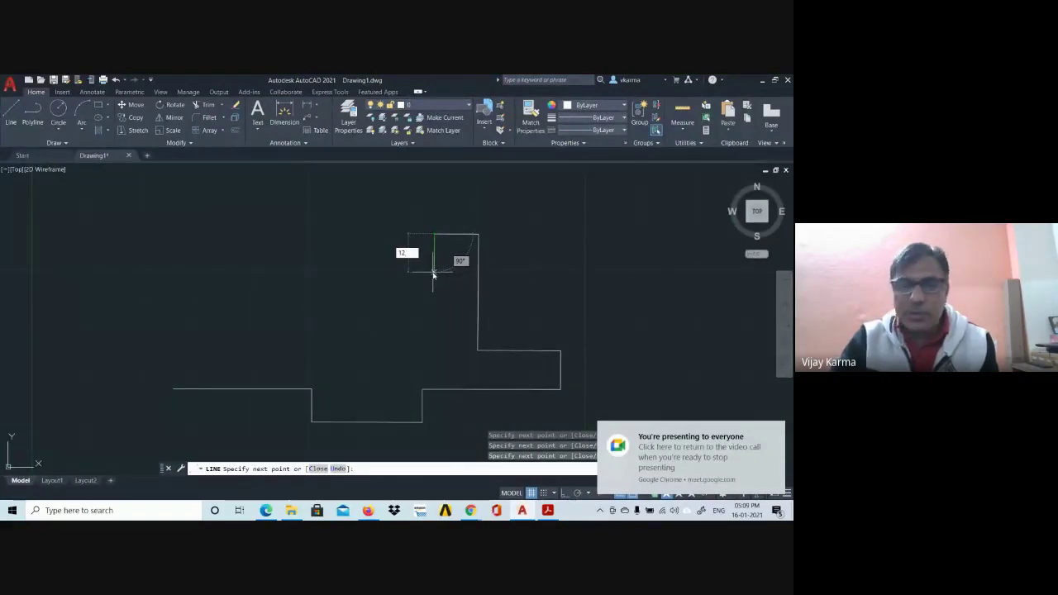
key(Return)
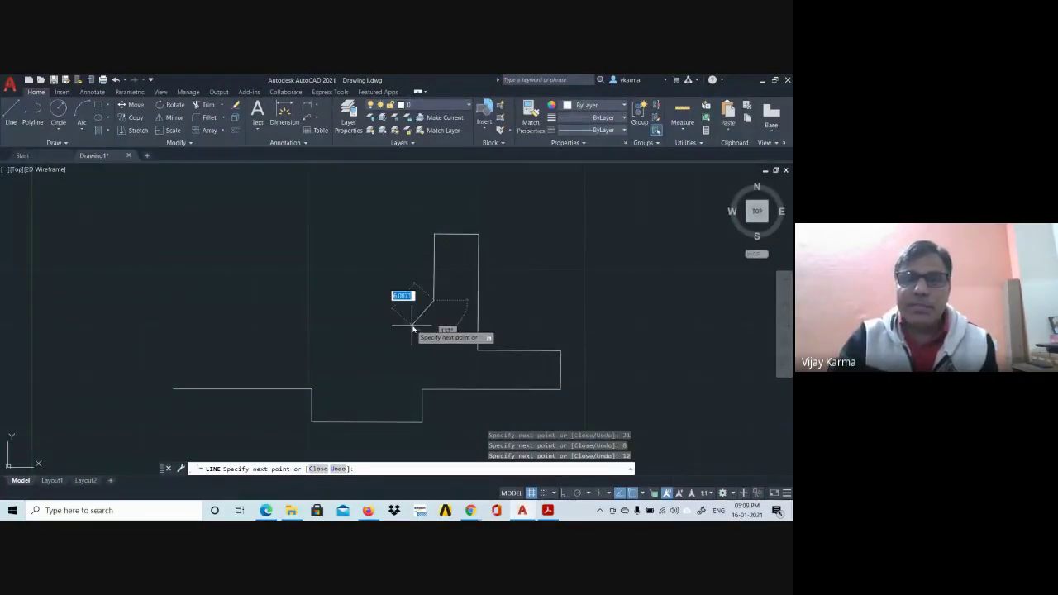
scroll(416, 323, up, 2)
scroll(431, 305, down, 2)
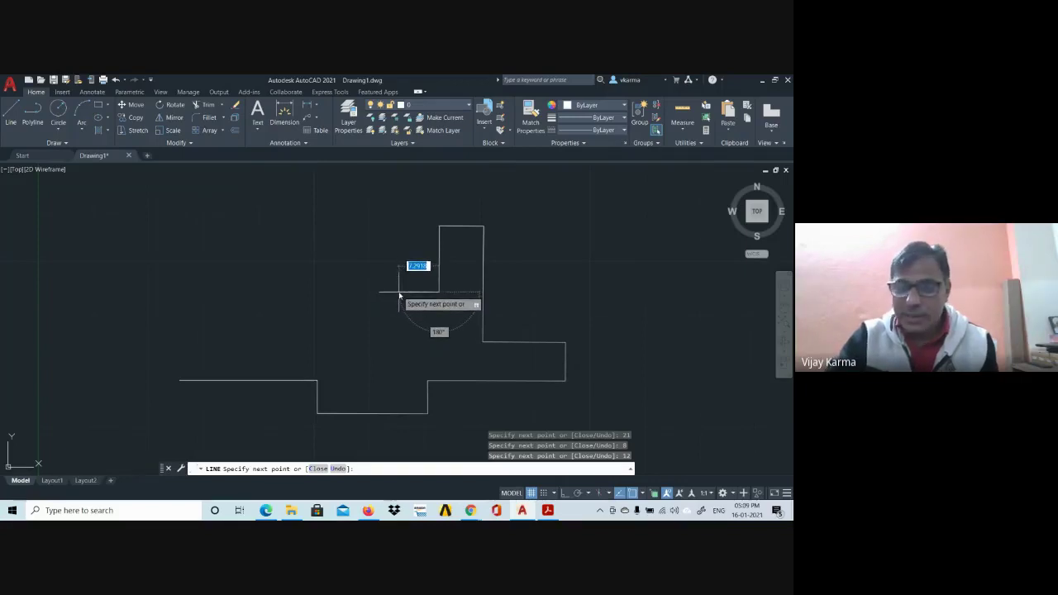
text(8)
key(Return)
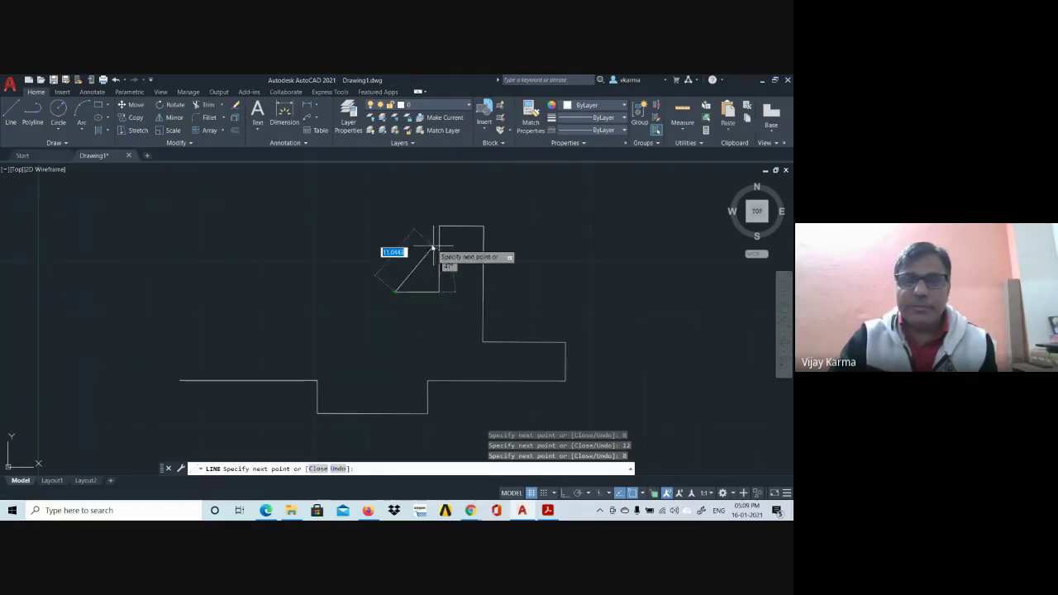
click(397, 291)
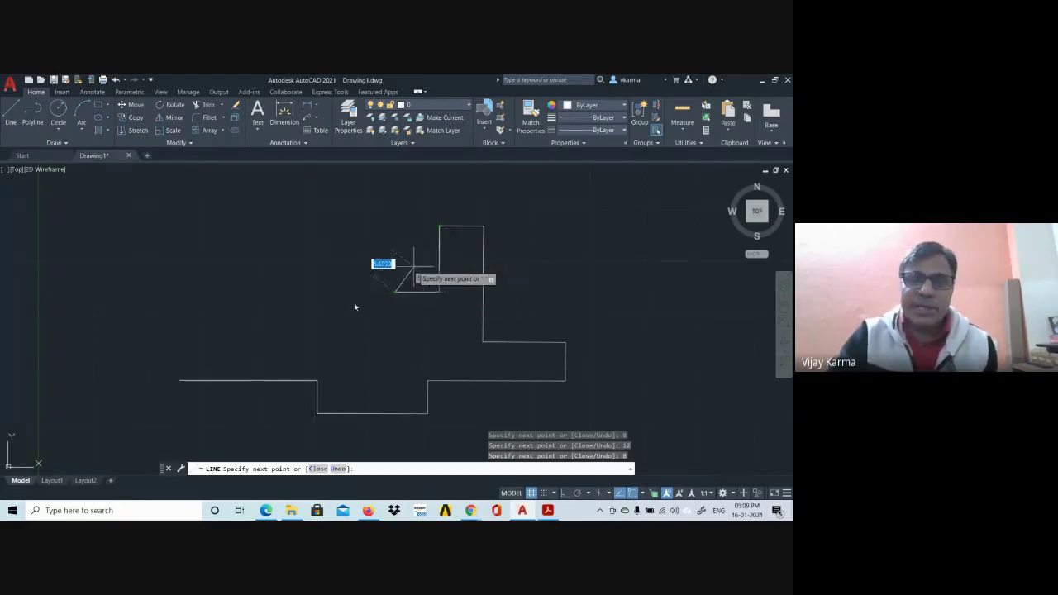
- Check the Fig. 20-33 reference PDF, then cancel the unfinished line in AutoCAD
key(alt+Tab)
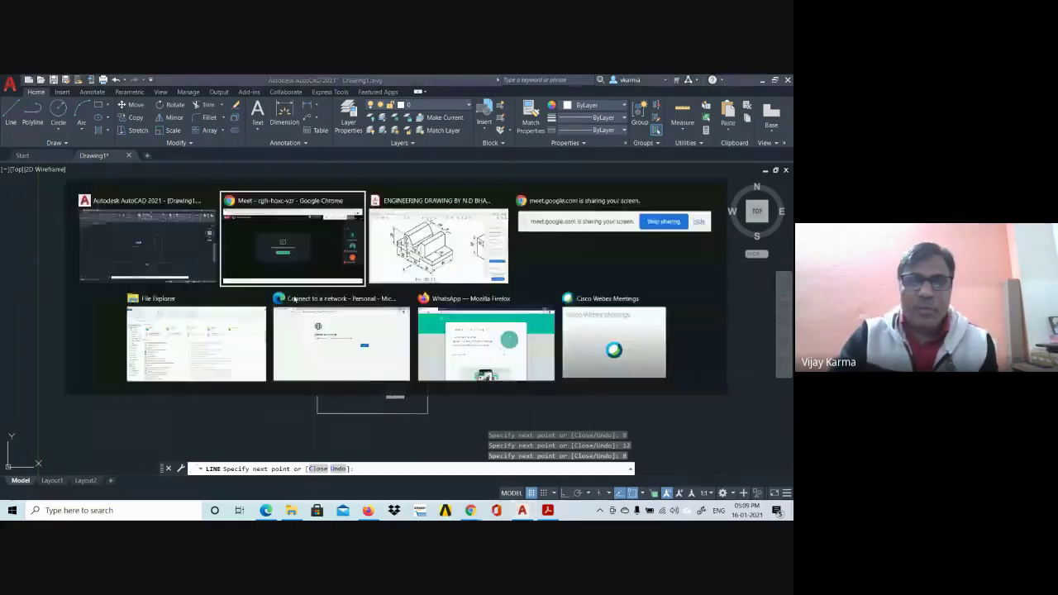
key(alt+Tab)
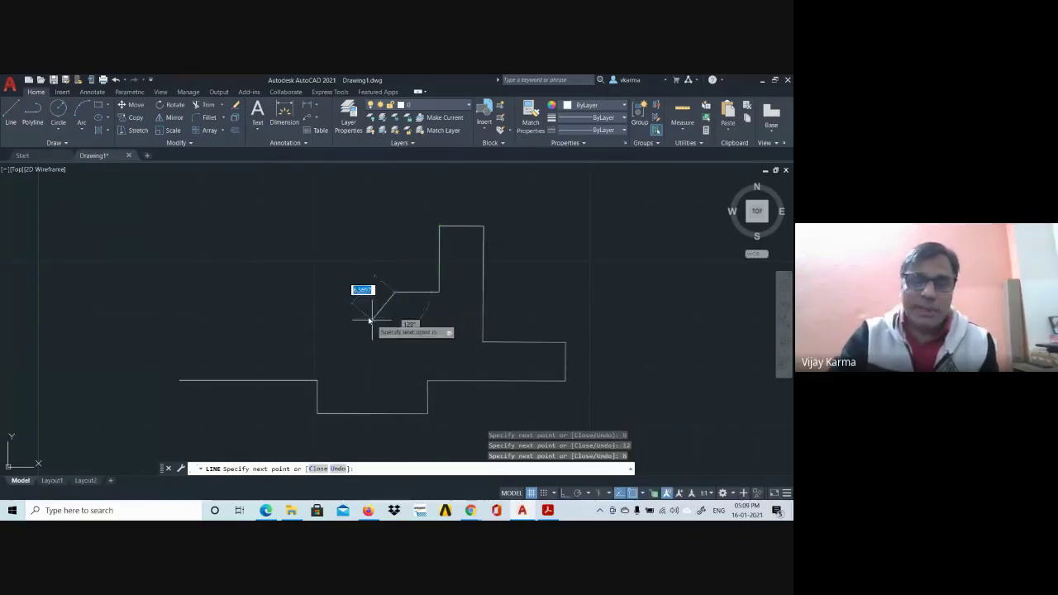
key(alt+Tab)
key(alt+Tab)
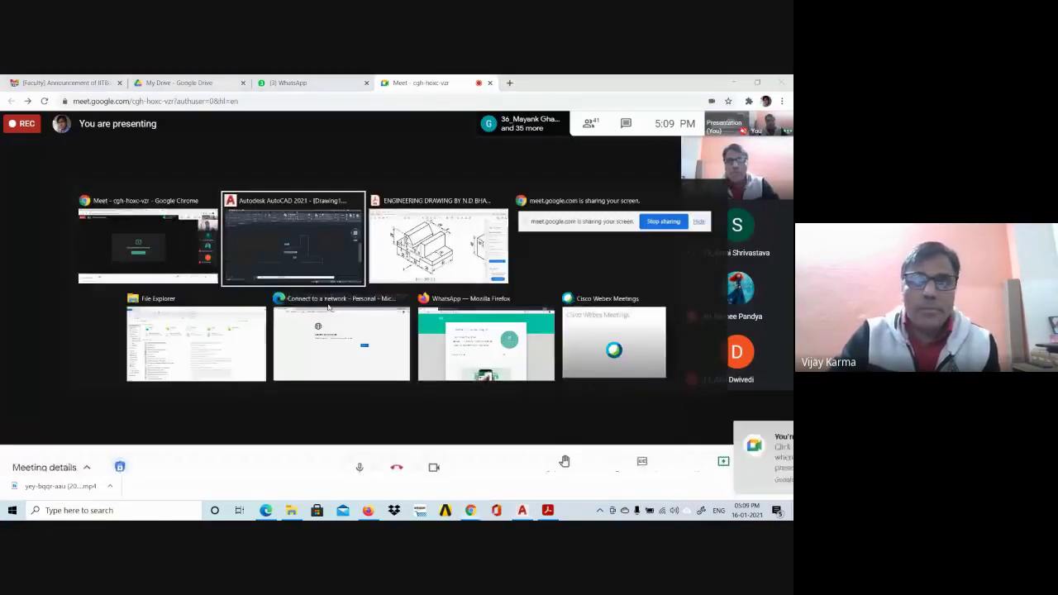
key(alt+Tab)
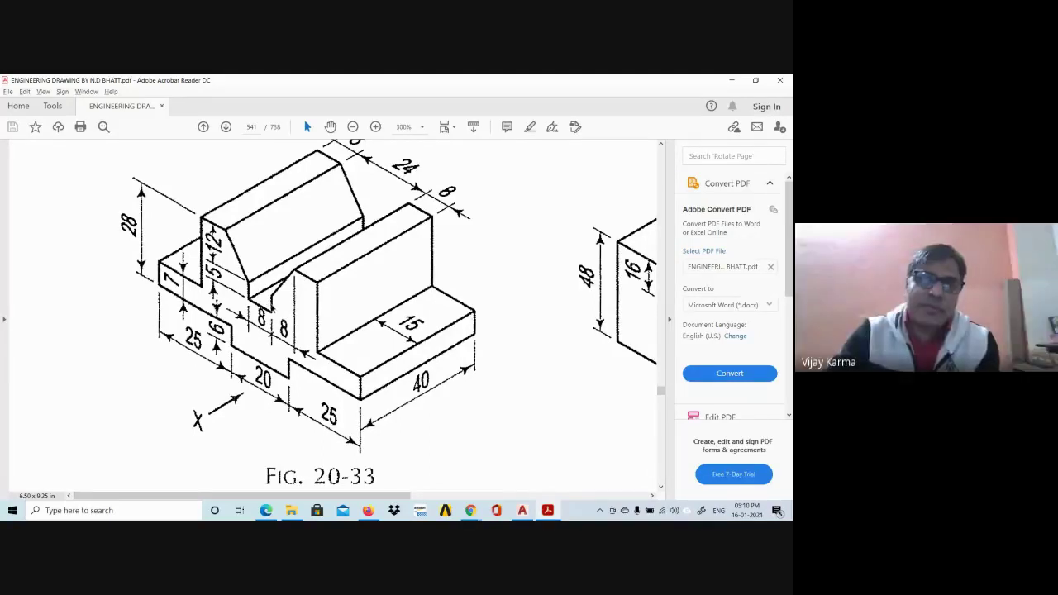
key(alt+Tab)
key(alt+Tab)
key(alt+Tab)
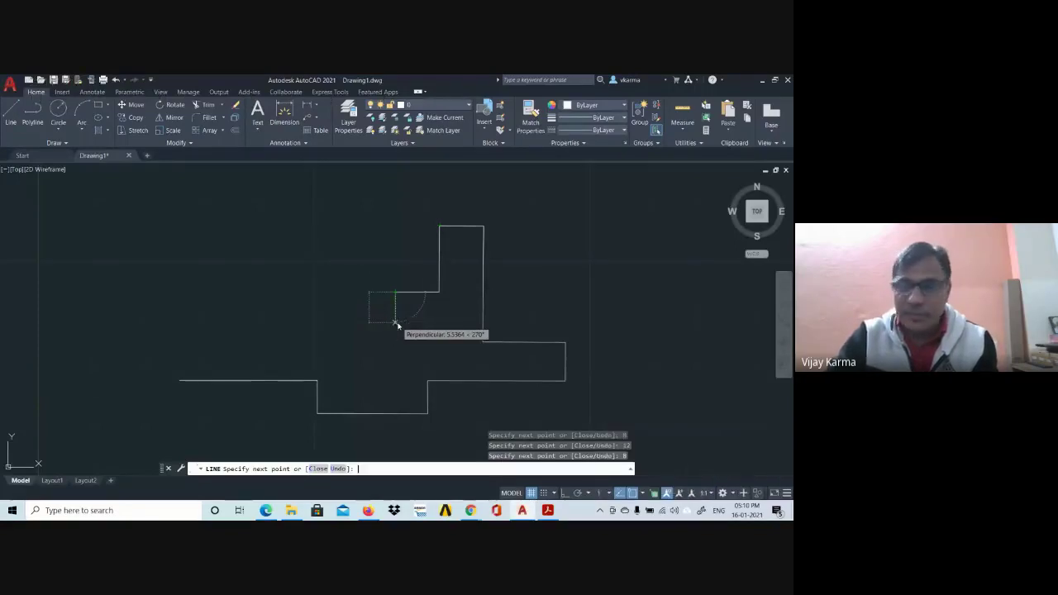
key(Escape)
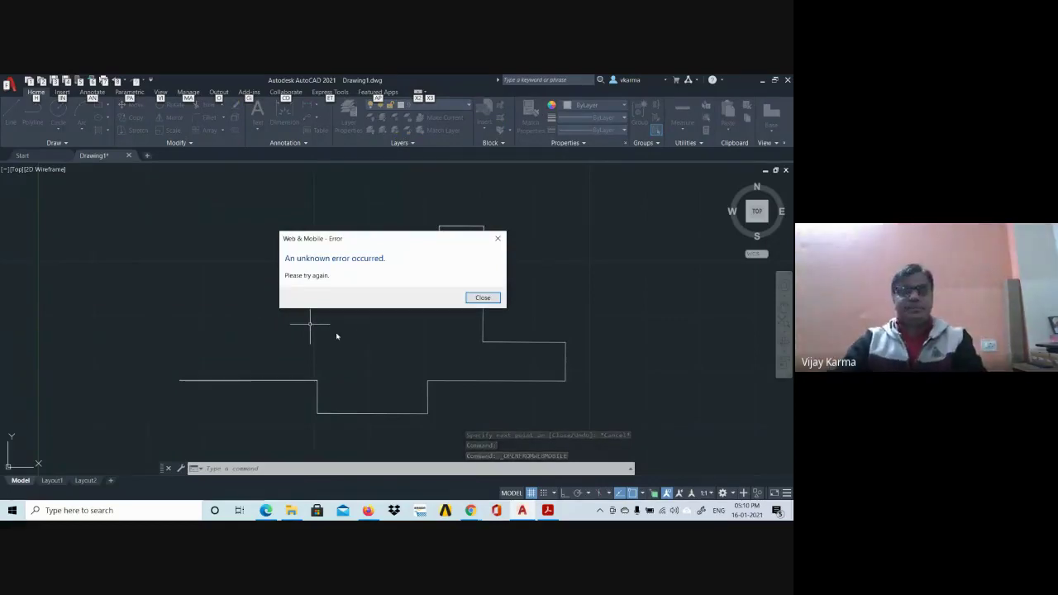
- Dismiss the error message and draw a 5-unit vertical line down from the short edge's left corner
click(482, 297)
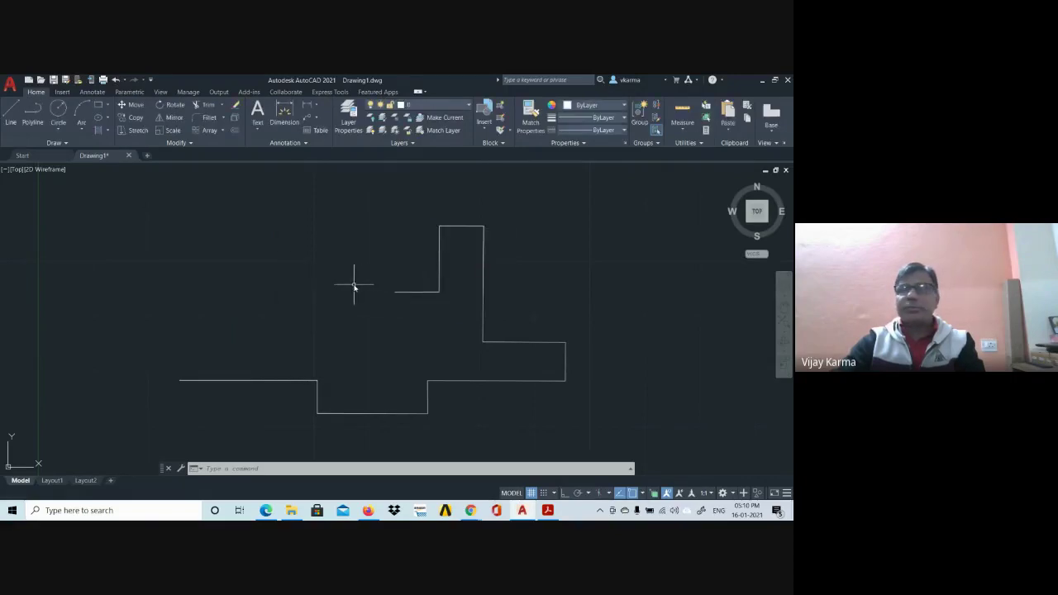
text(l)
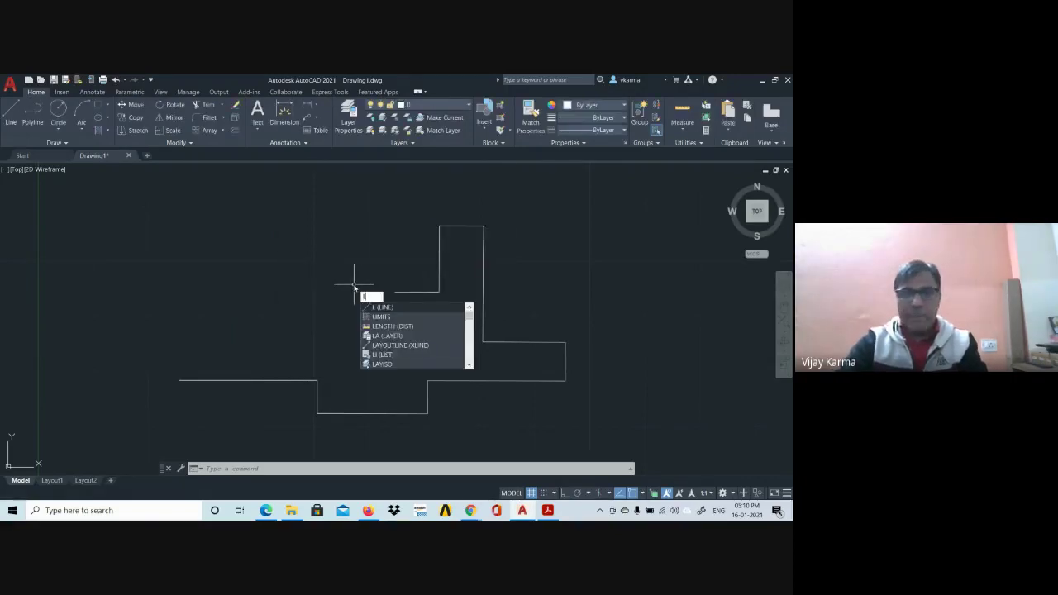
key(Return)
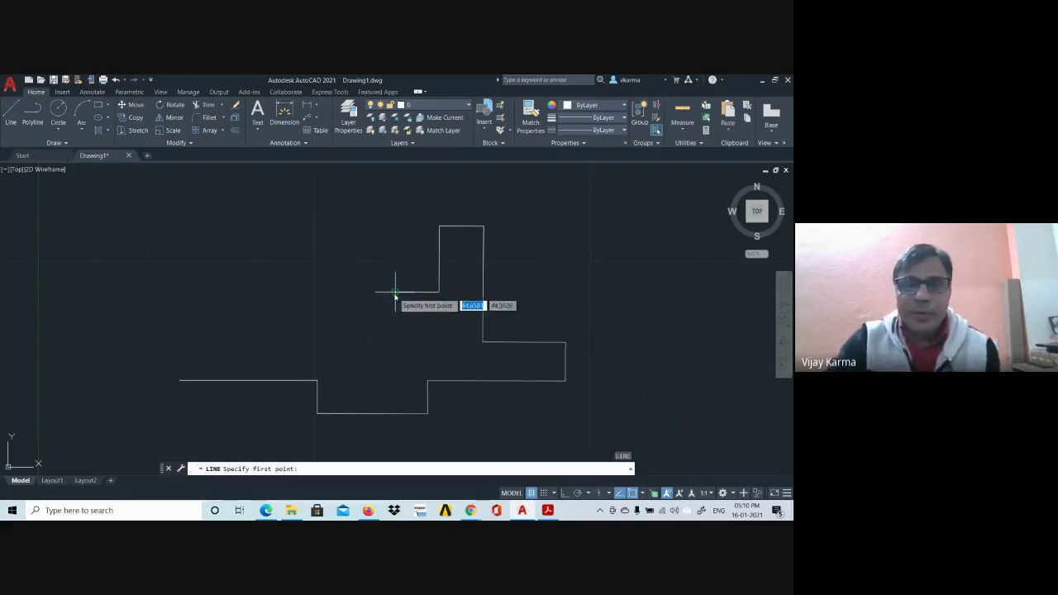
click(394, 291)
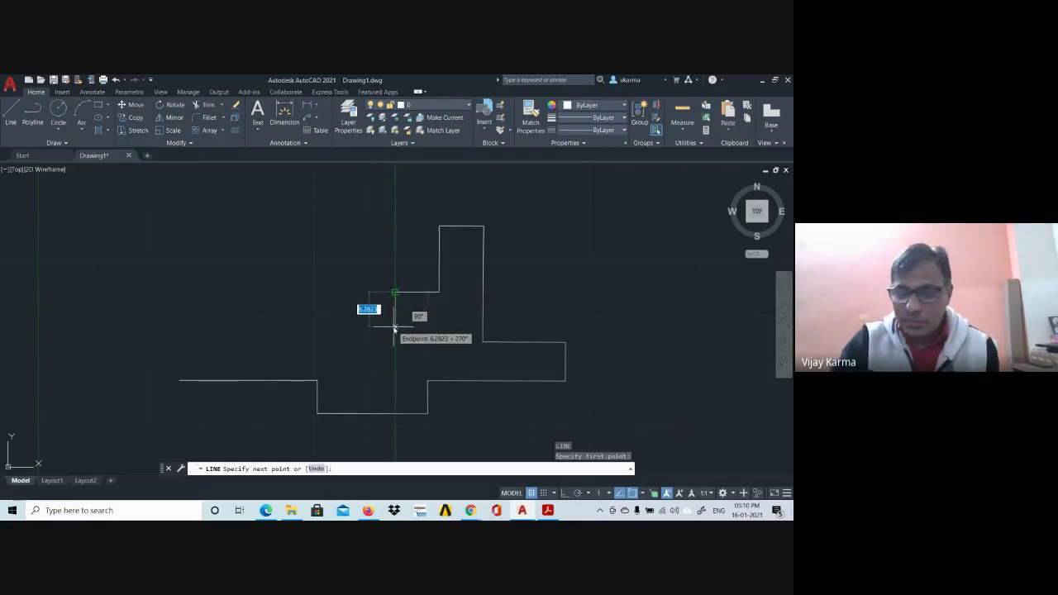
text(5)
key(Return)
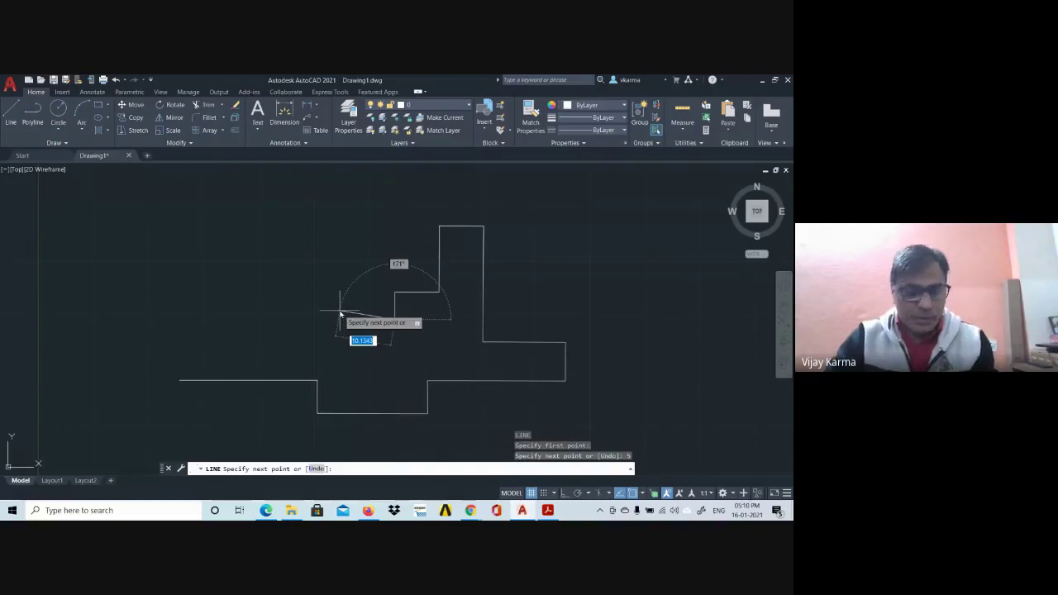
- Check the Fig. 20-33 reference PDF and return to the drawing
key(alt+Tab)
key(alt+Tab)
key(Tab)
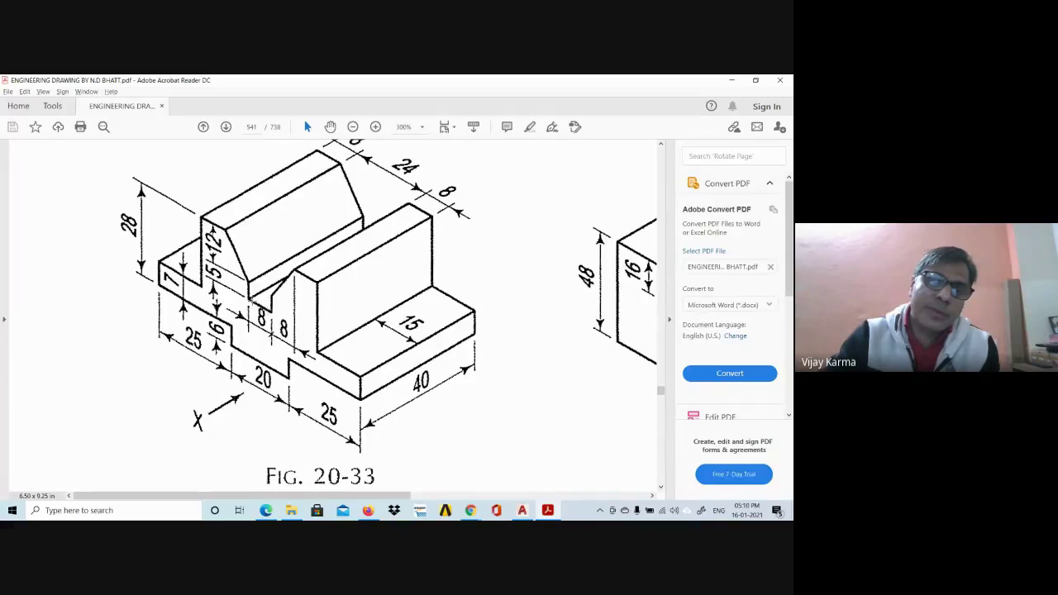
key(alt+Tab)
key(alt+Tab)
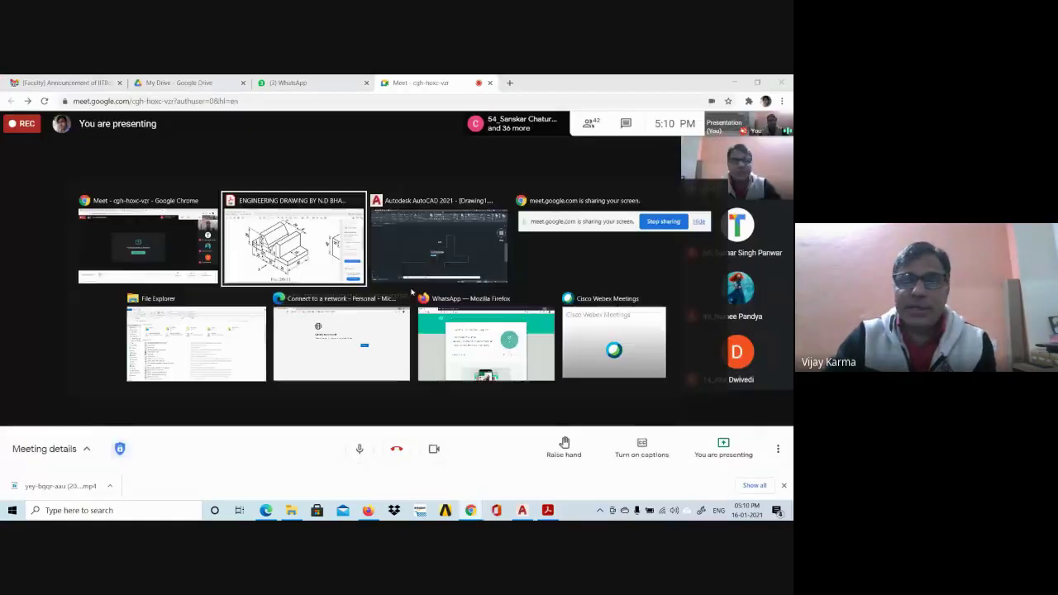
key(Tab)
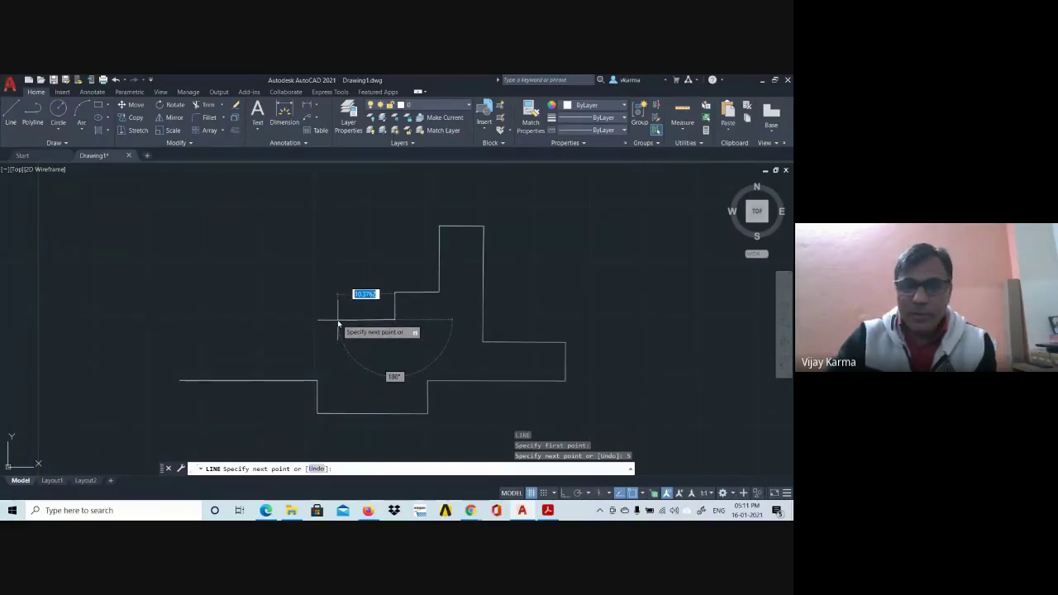
- Draw the notch's 8-unit bottom edge leftward, glancing at the reference
text(8)
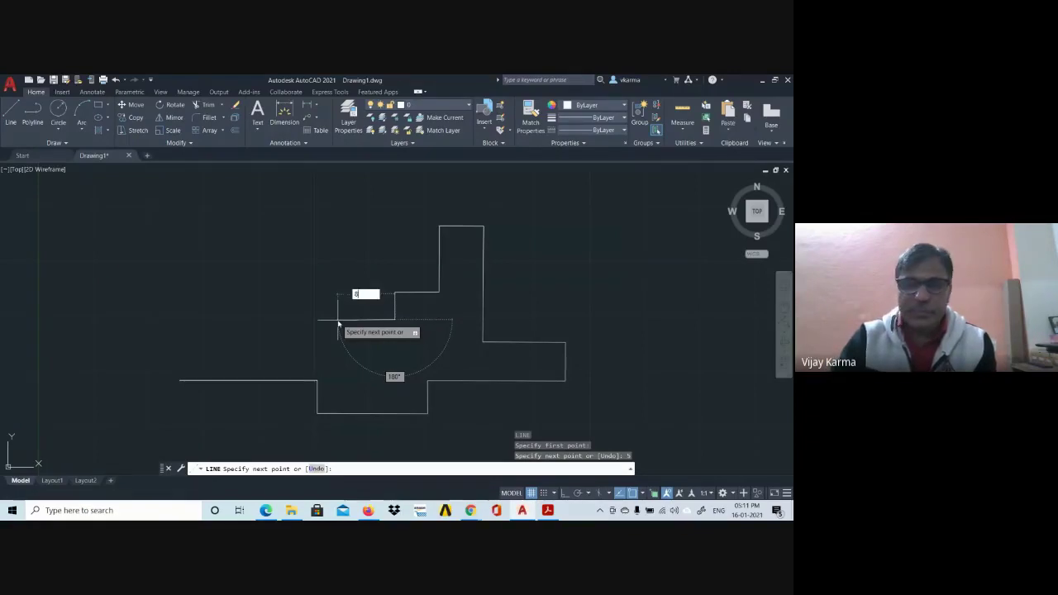
key(Return)
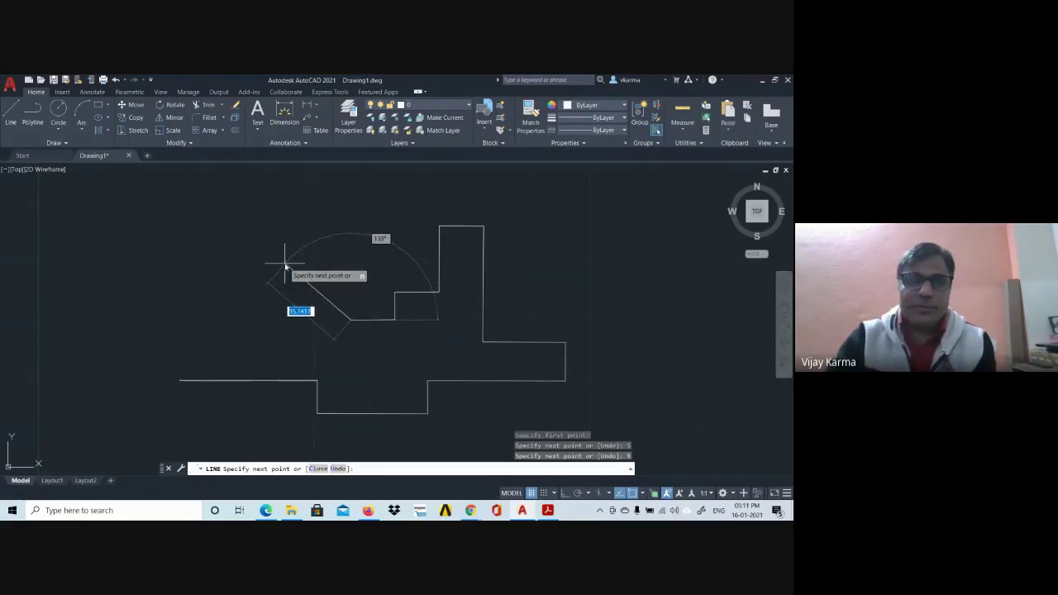
key(alt+Tab)
key(alt+Tab)
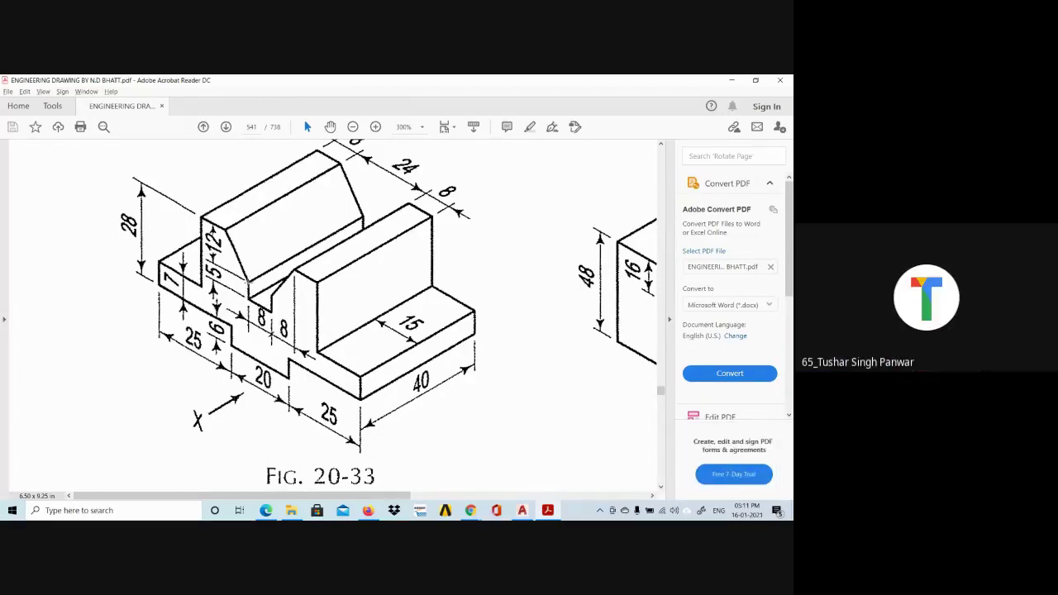
key(alt+Tab)
key(alt+Tab)
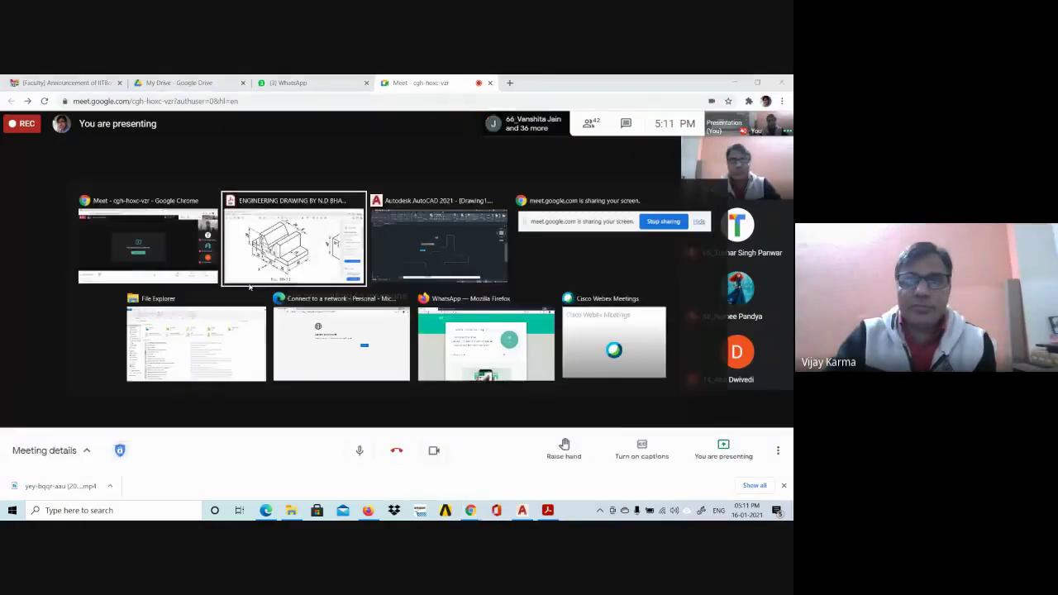
key(alt+Tab)
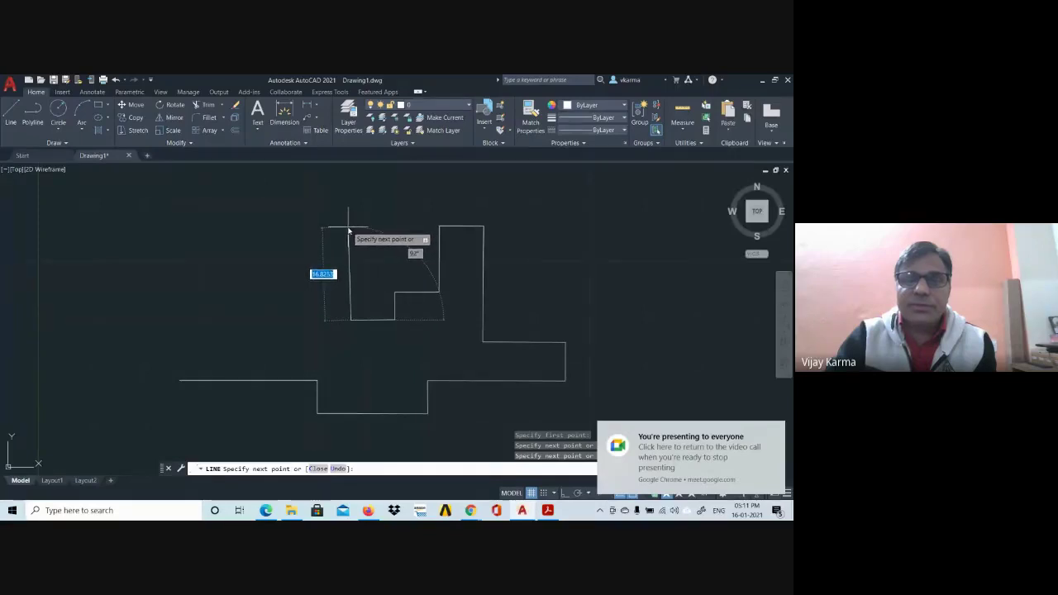
- Draw the notch's 5-unit edge upward, then bring up the Fig. 20-33 PDF
text(5)
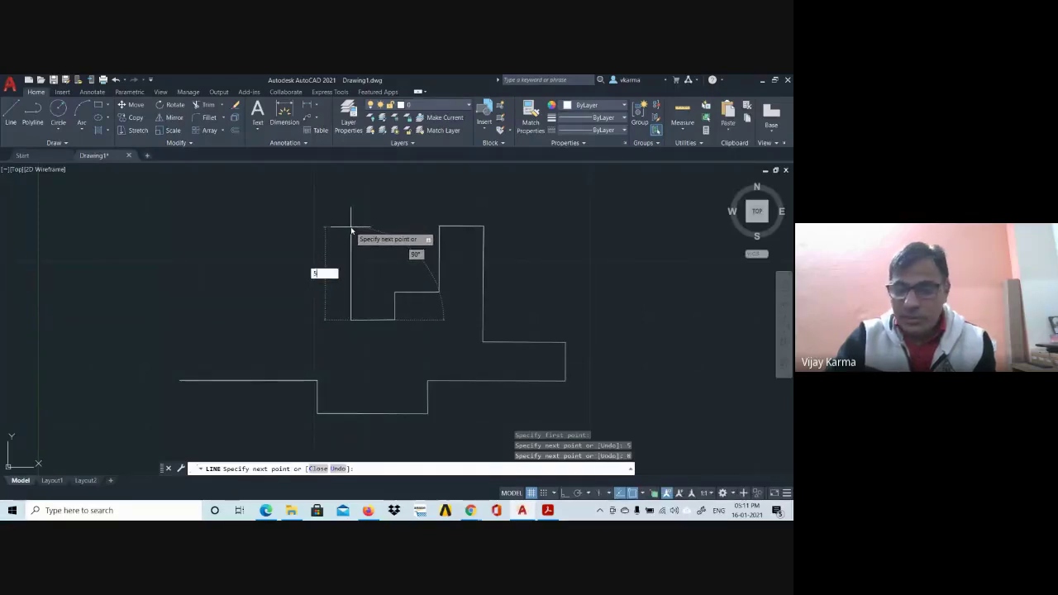
key(Return)
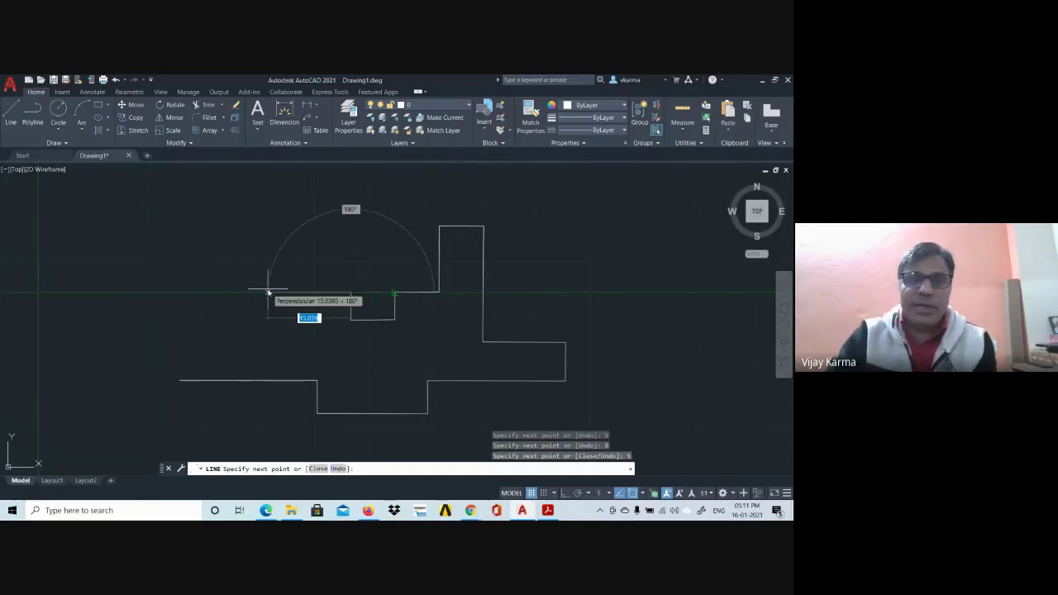
key(alt+Tab)
key(alt+Tab)
key(Tab)
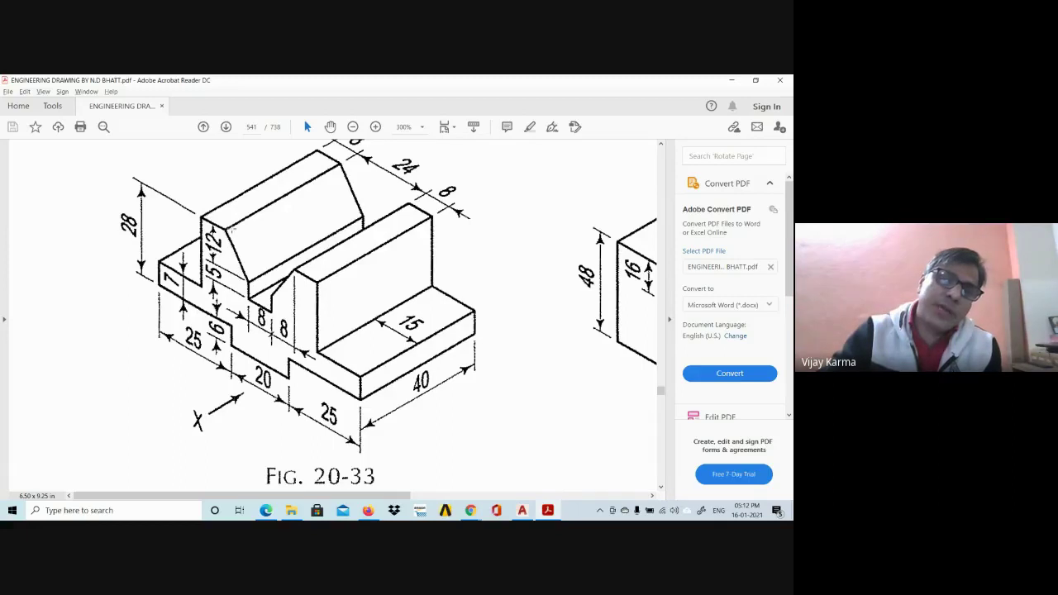
- Extend the outline with a horizontal edge leftward and a vertical edge rising upward
key(alt+Tab)
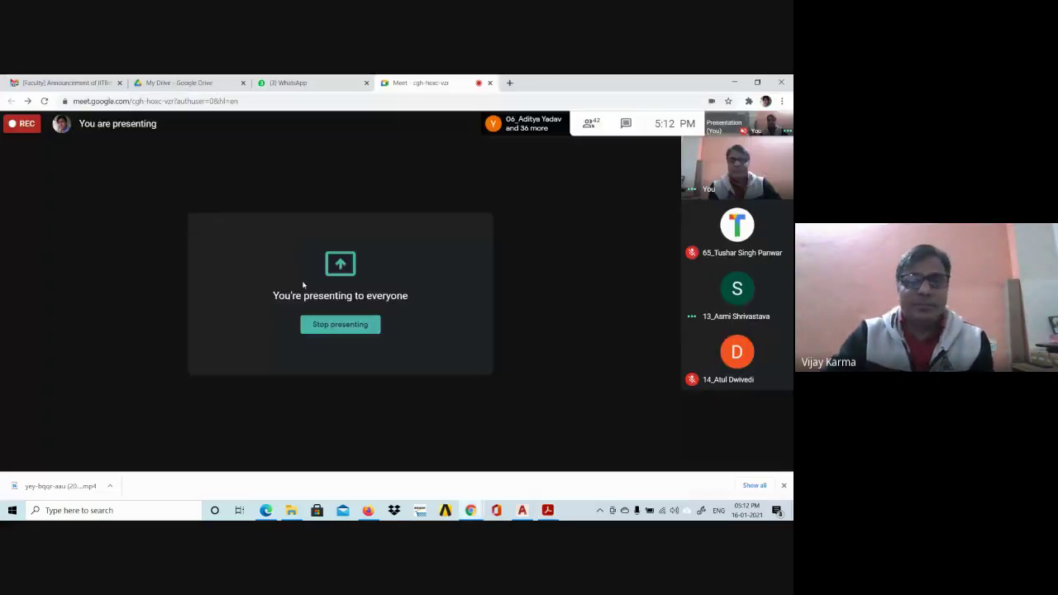
key(alt+Tab)
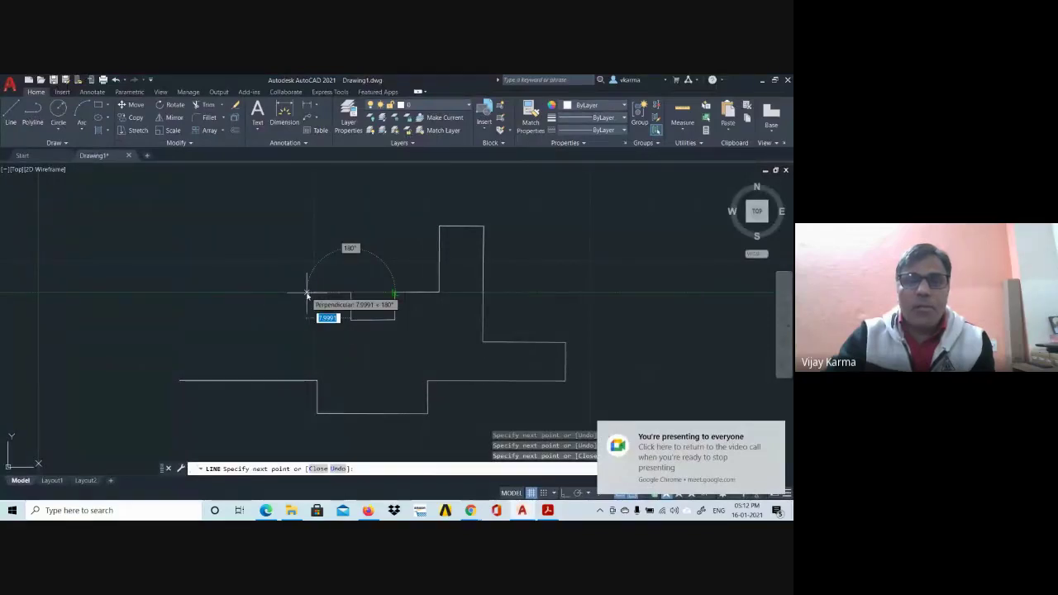
click(307, 293)
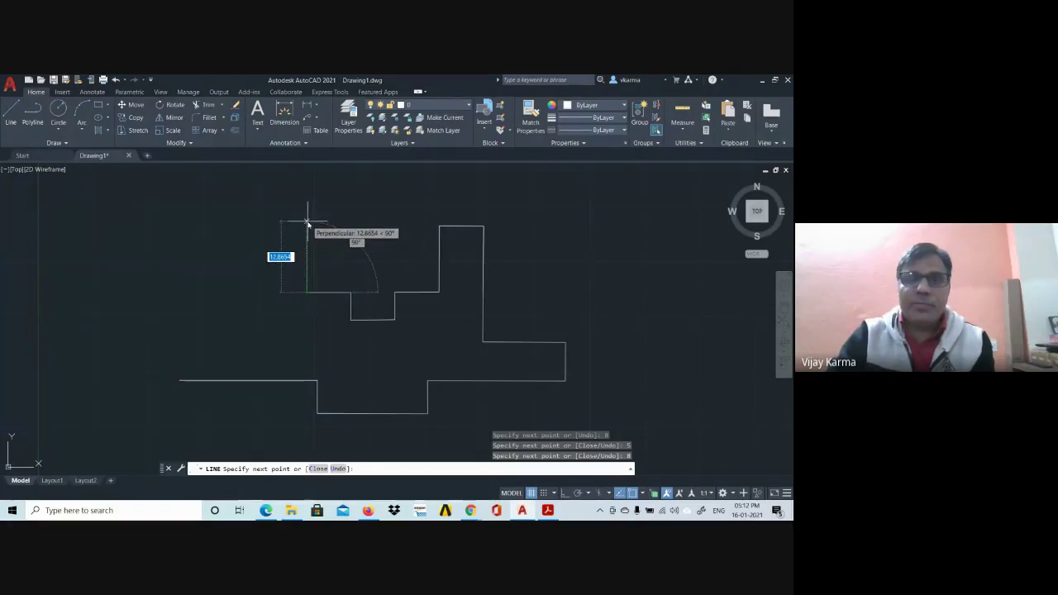
key(alt+Tab)
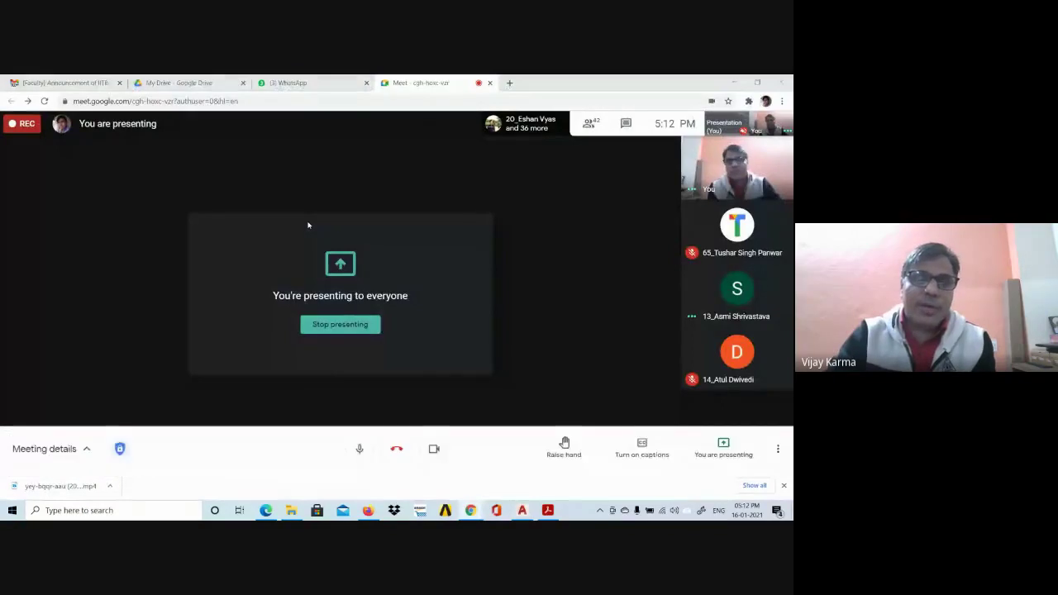
key(alt+Tab)
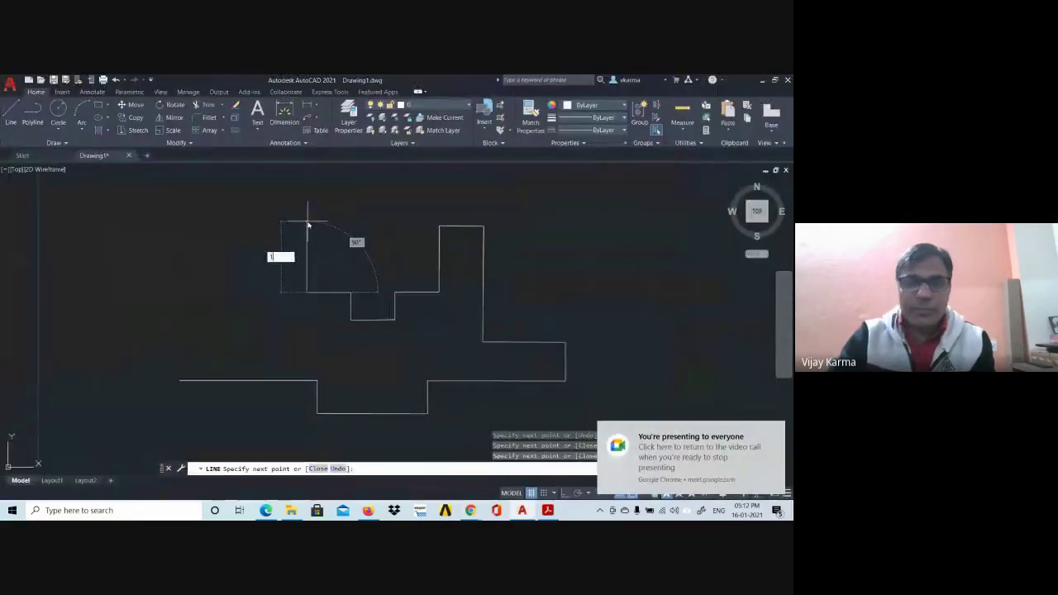
click(308, 224)
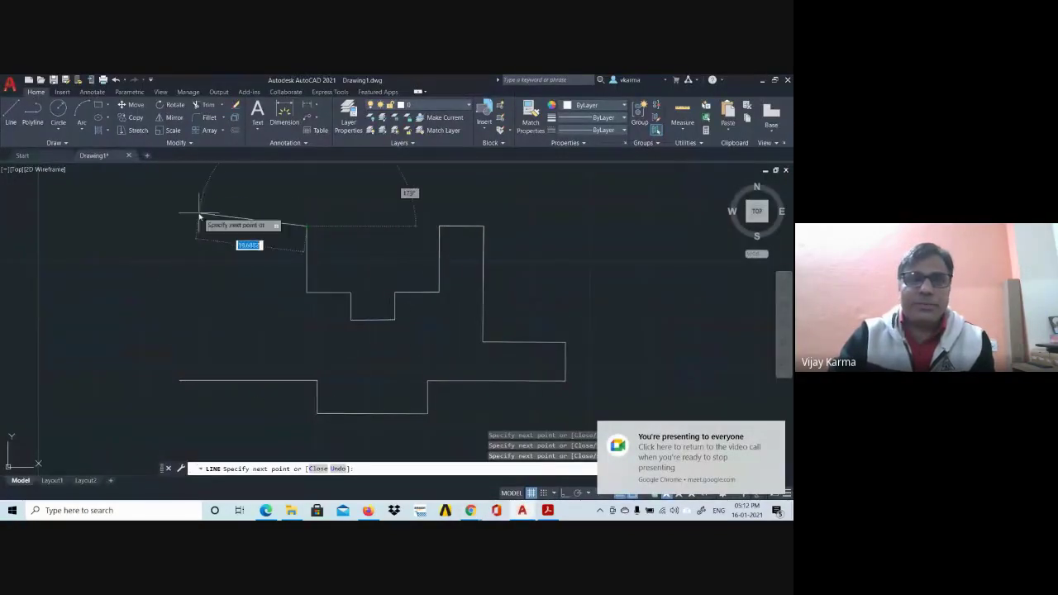
- Check Fig. 20-33's dimensions in the PDF and add an 8-unit outline segment
key(alt+Tab)
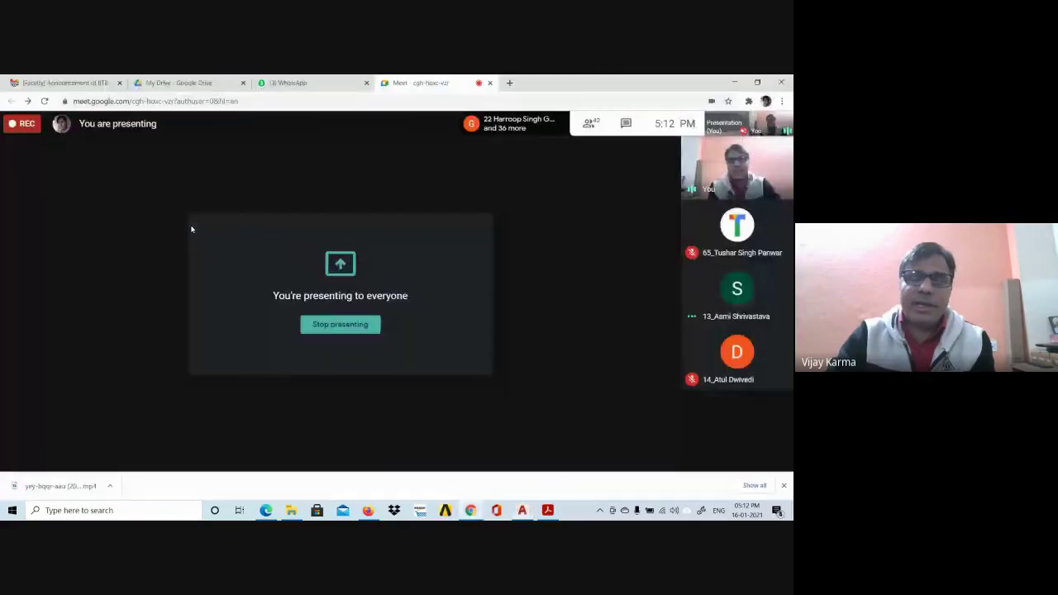
key(alt+Tab)
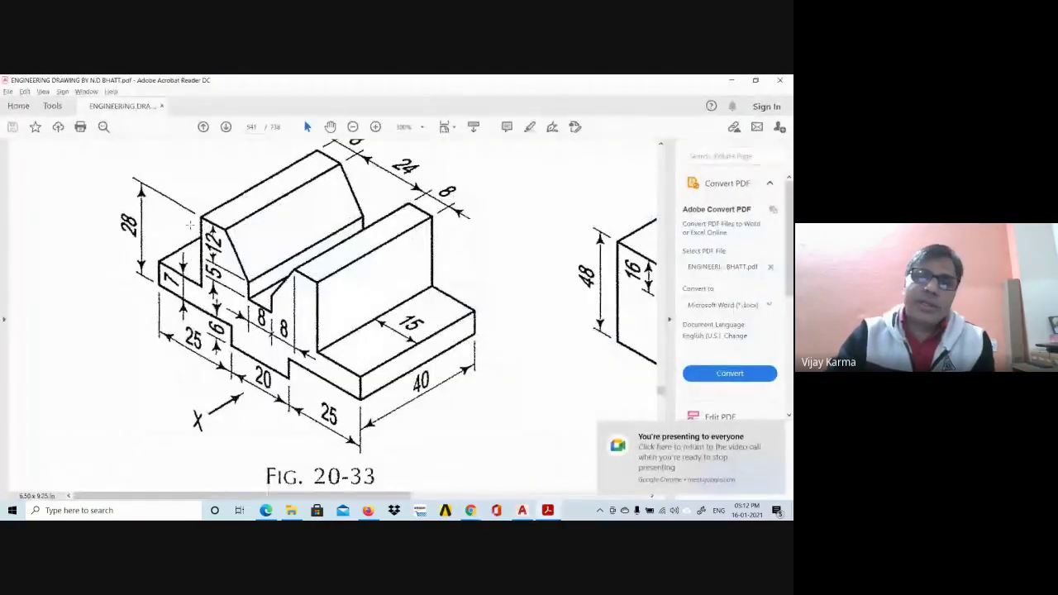
scroll(338, 228, up, 1)
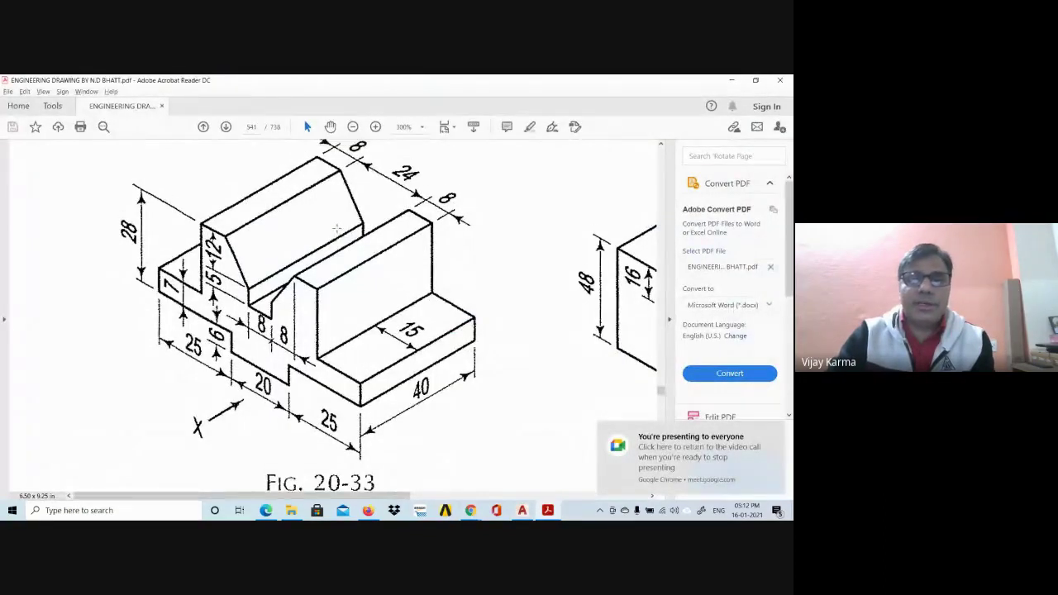
scroll(336, 227, up, 1)
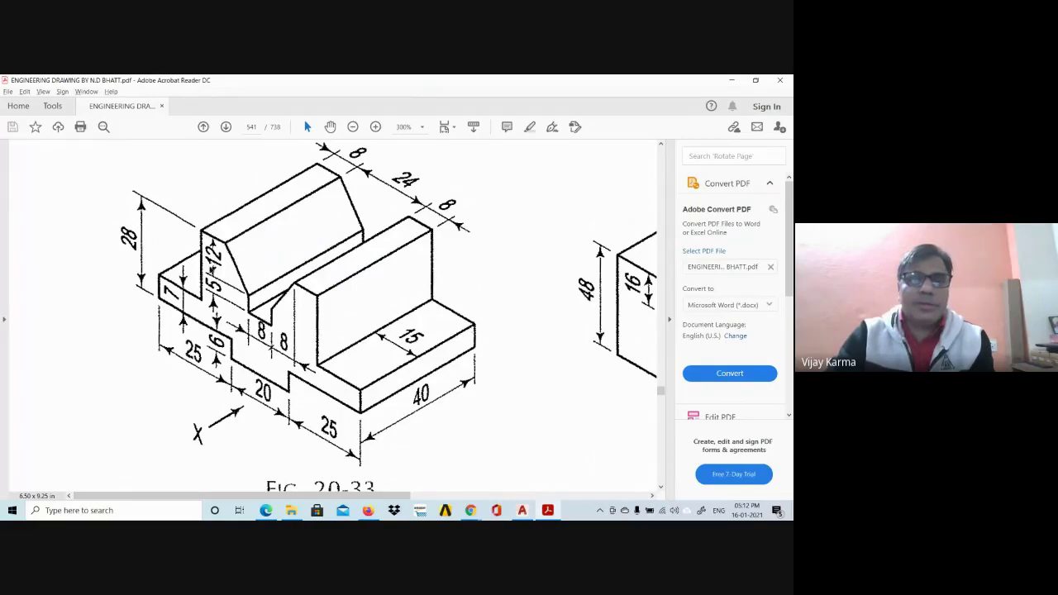
key(alt+Tab)
key(alt+Tab)
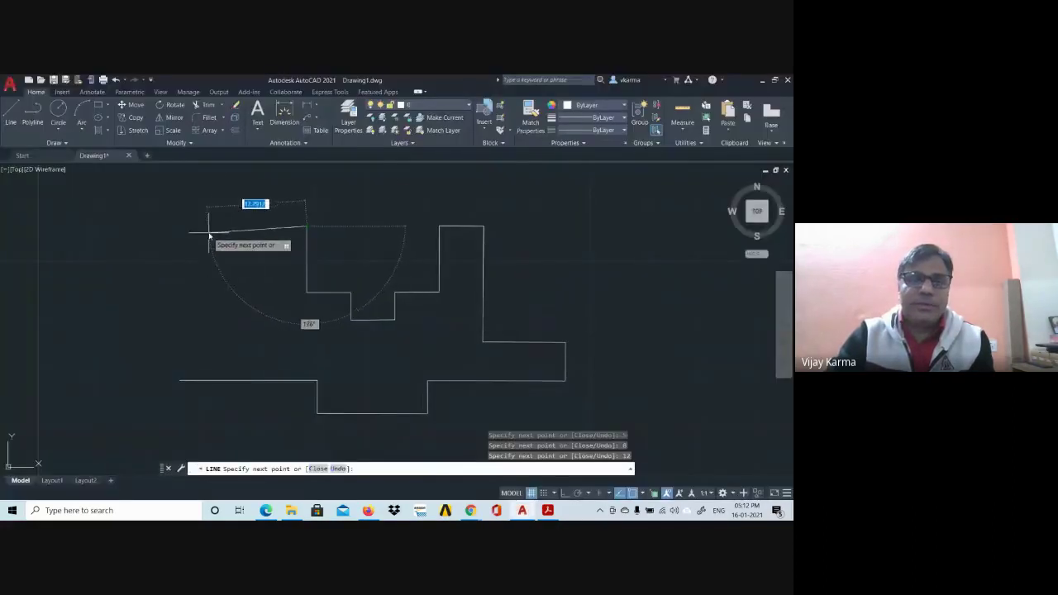
text(8)
key(Return)
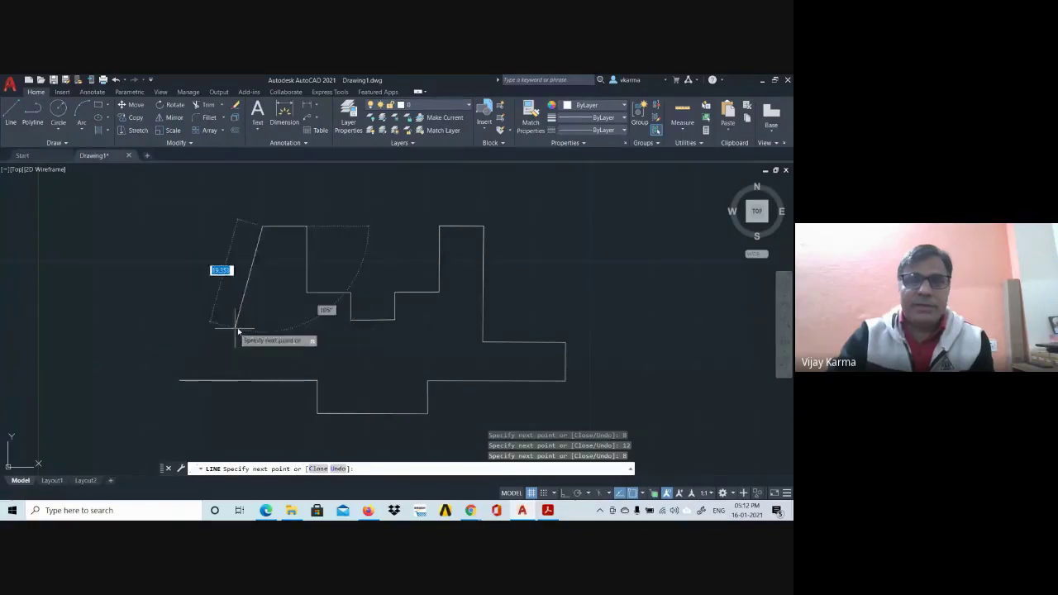
- Add the 21, 15 and 7-unit outline segments, rechecking the reference, then end LINE
key(alt+Tab)
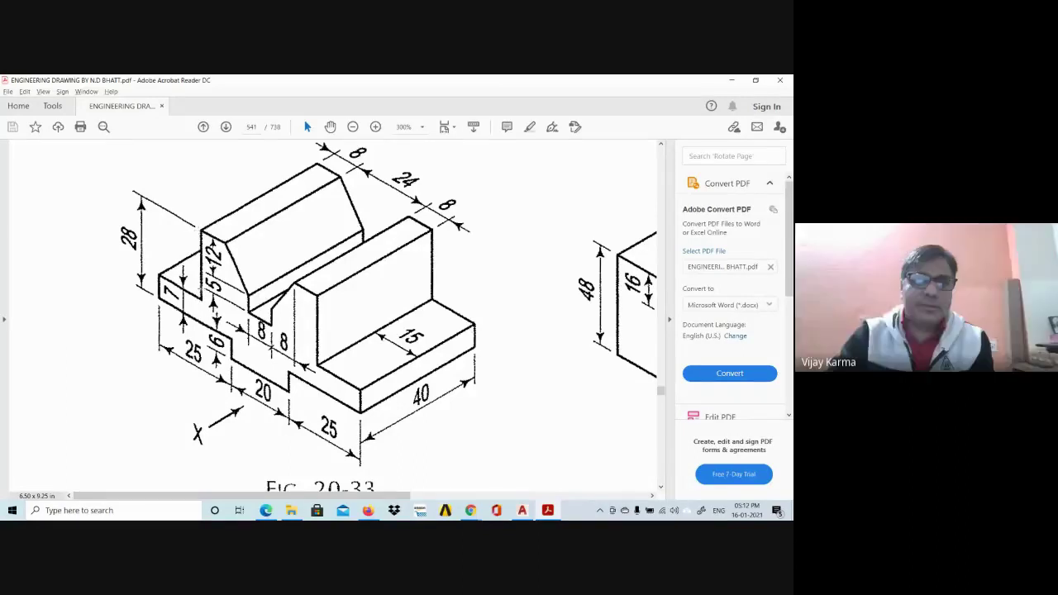
key(alt+Tab)
key(alt+Tab)
key(alt+Tab)
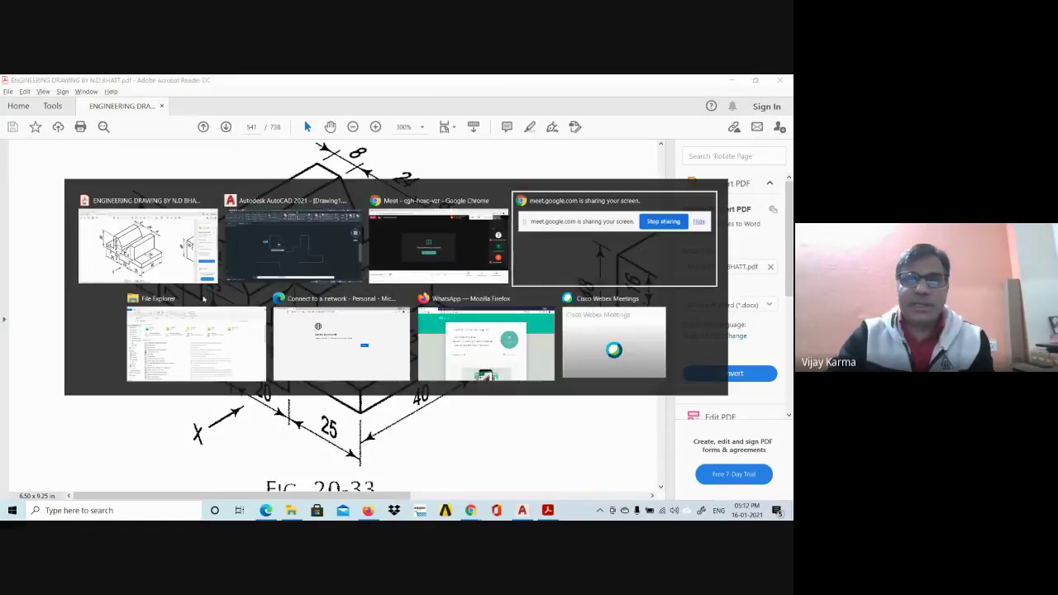
key(alt+Tab)
key(alt+Tab)
key(alt+Tab)
key(alt+Tab)
key(alt+Tab)
key(alt+Tab)
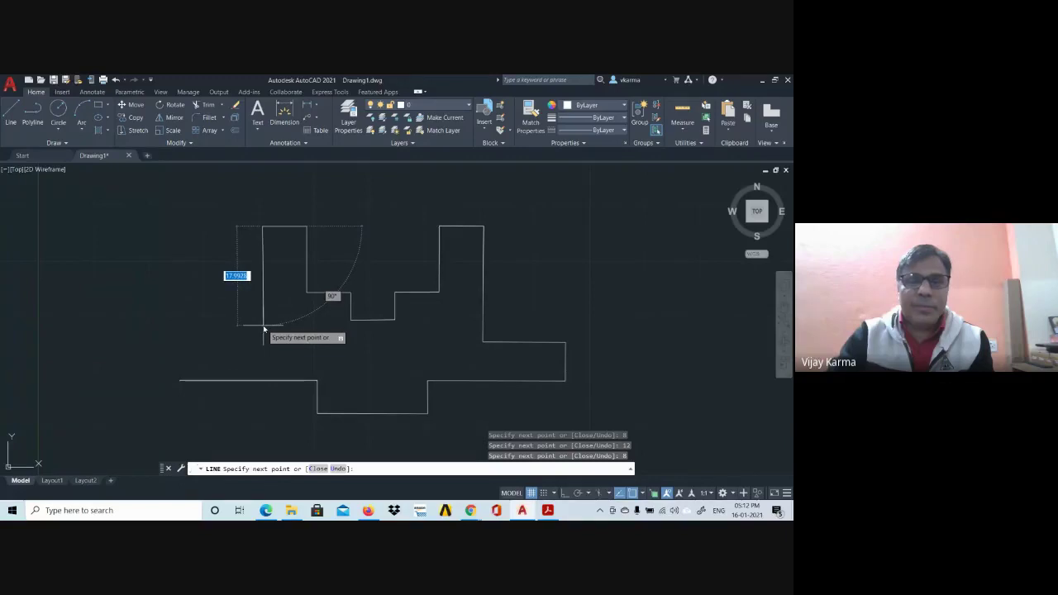
text(21)
key(Return)
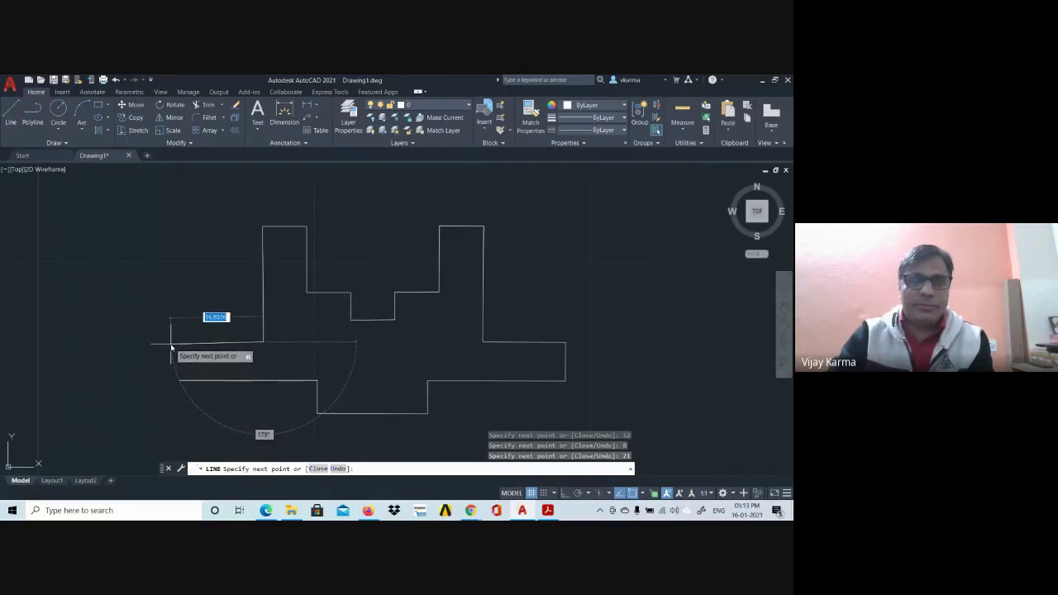
key(alt+Tab)
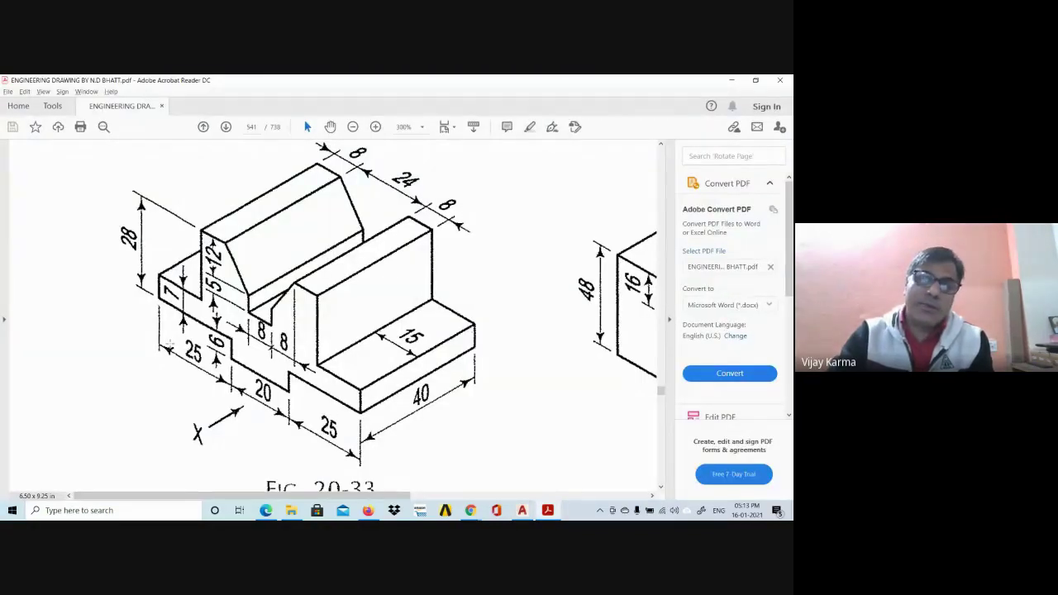
key(alt+Tab)
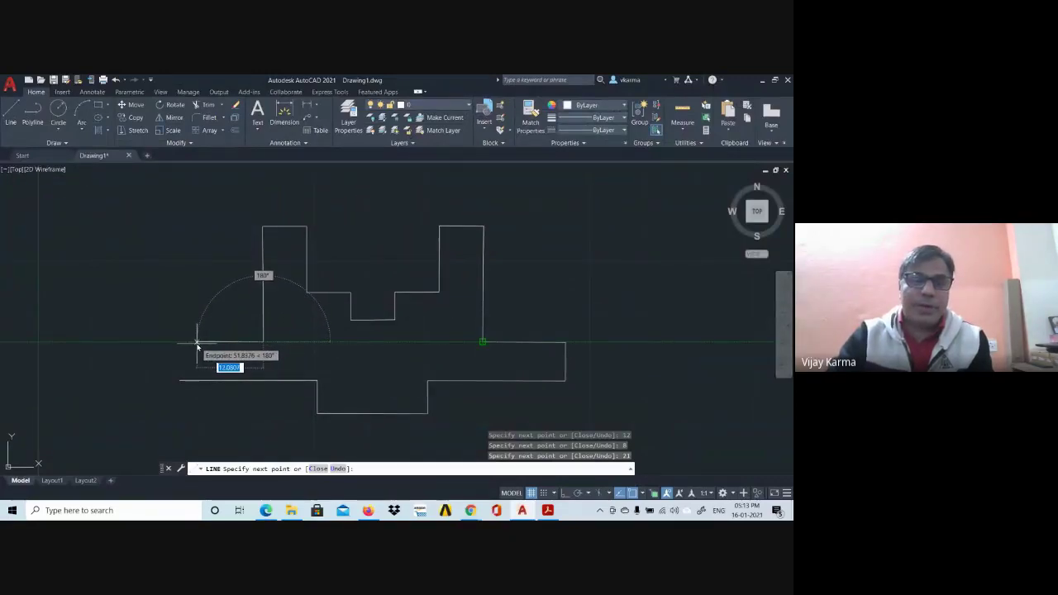
text(15)
key(Return)
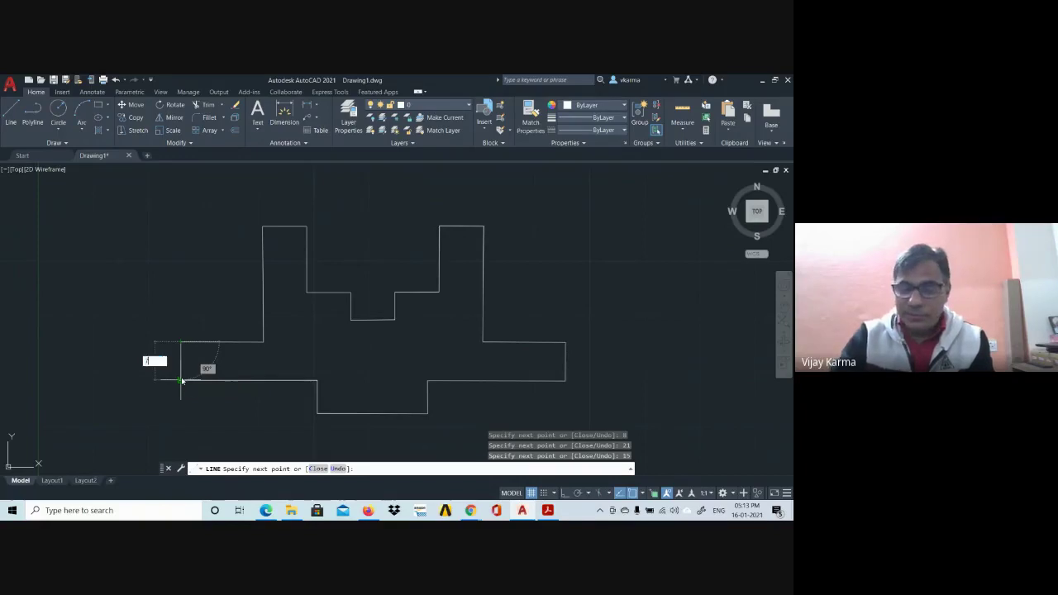
text(7)
key(Return)
key(Escape)
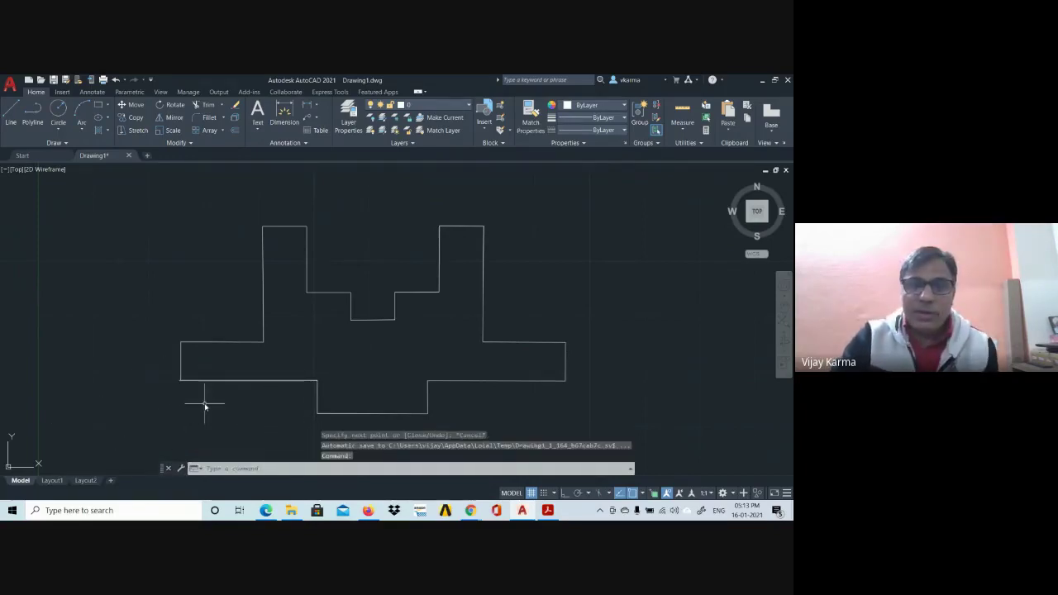
scroll(207, 402, up, 2)
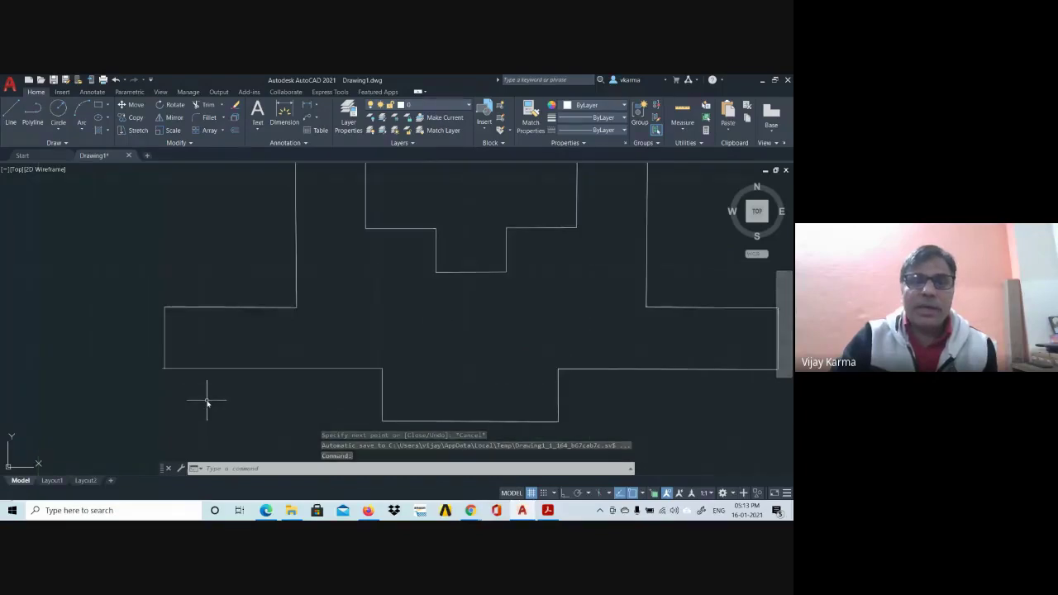
scroll(199, 395, up, 2)
scroll(177, 376, up, 2)
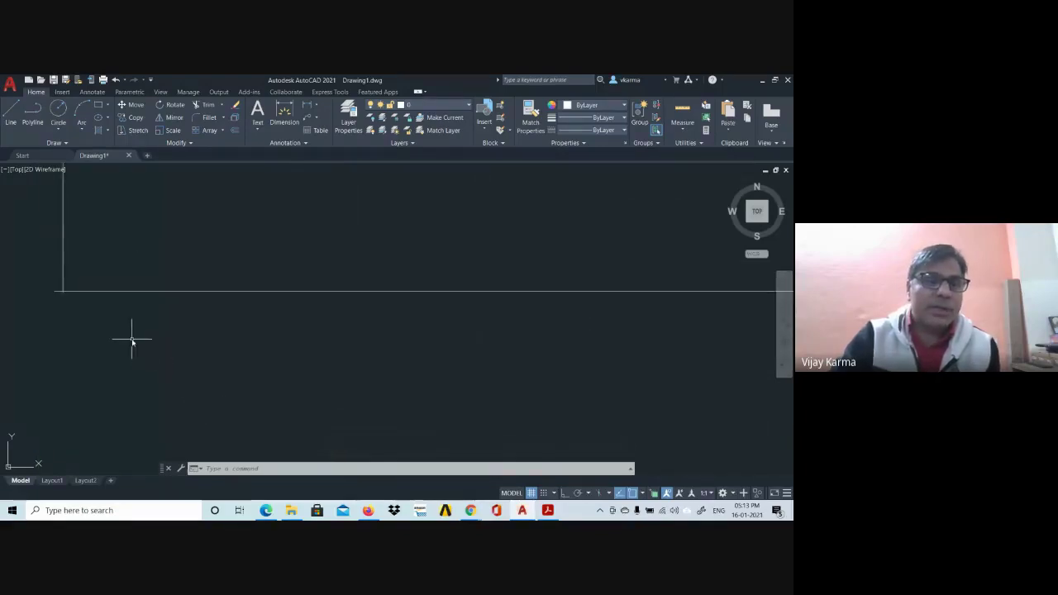
scroll(131, 339, down, 4)
scroll(131, 340, up, 2)
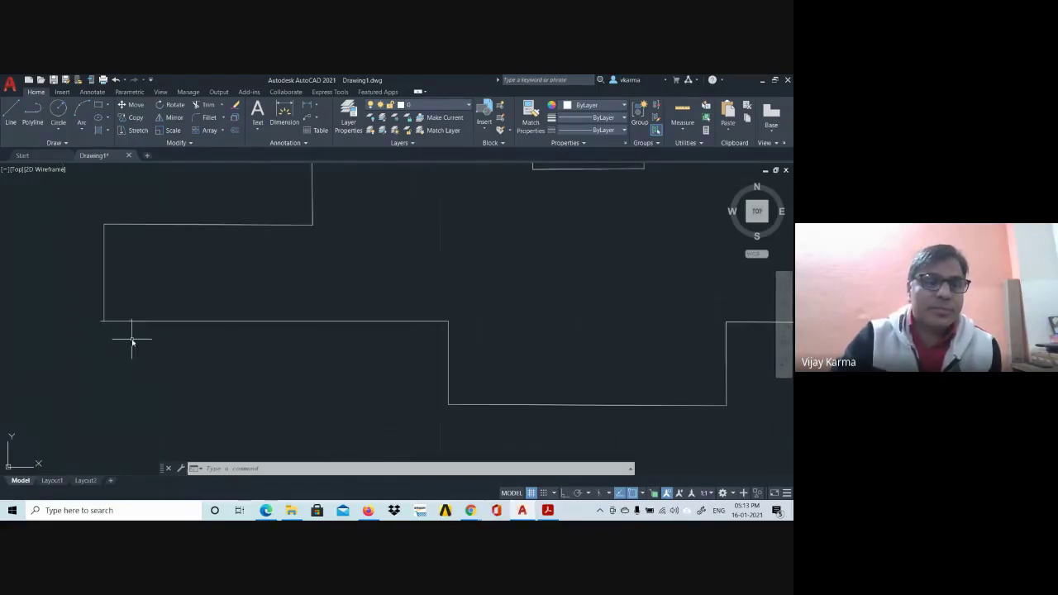
click(107, 291)
click(104, 293)
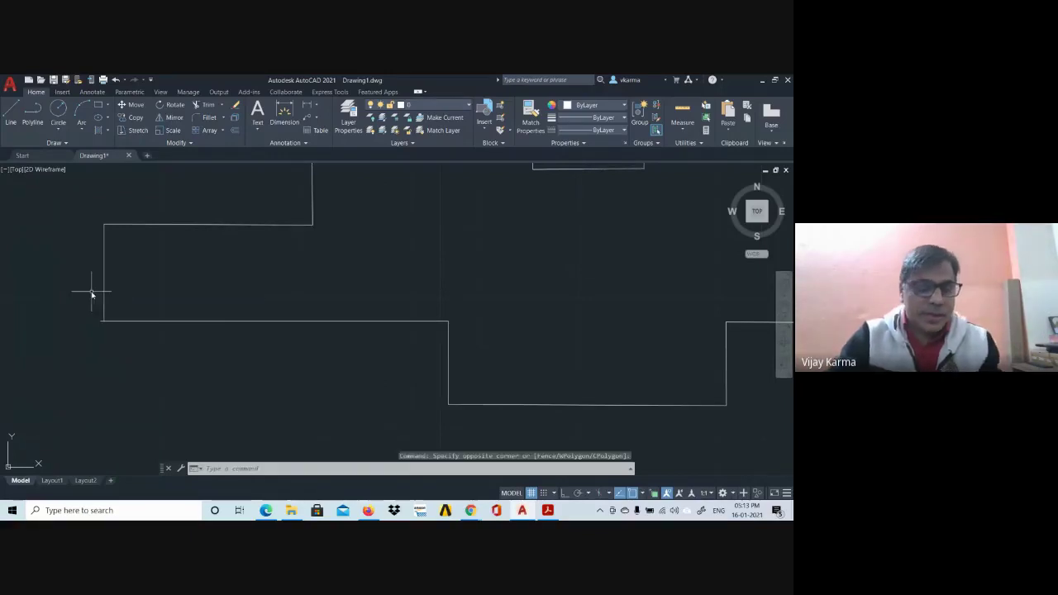
key(Escape)
key(Escape)
click(104, 289)
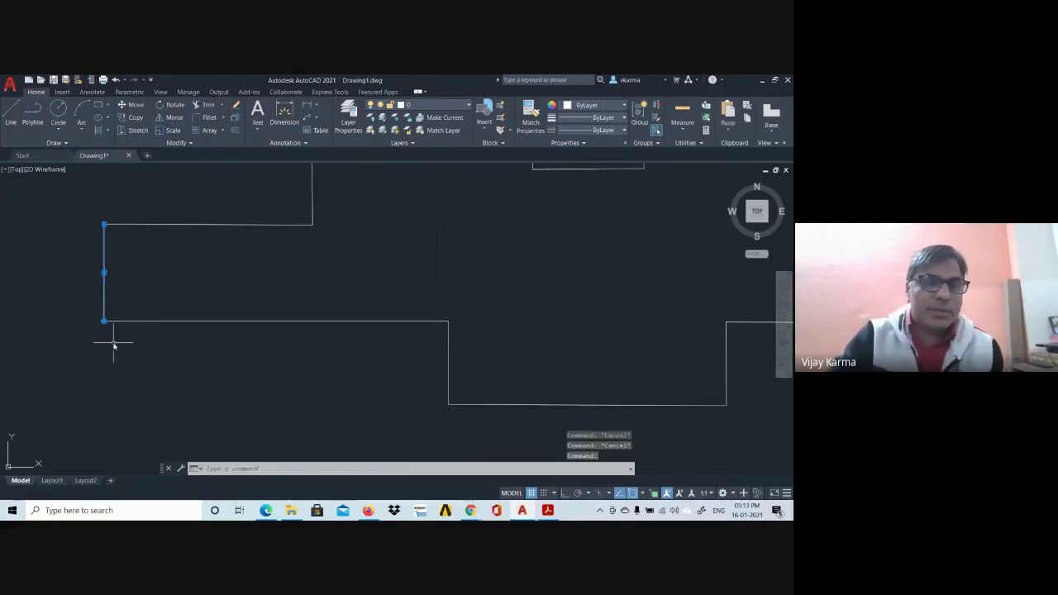
scroll(114, 345, up, 2)
key(Escape)
scroll(108, 342, up, 1)
scroll(94, 302, up, 1)
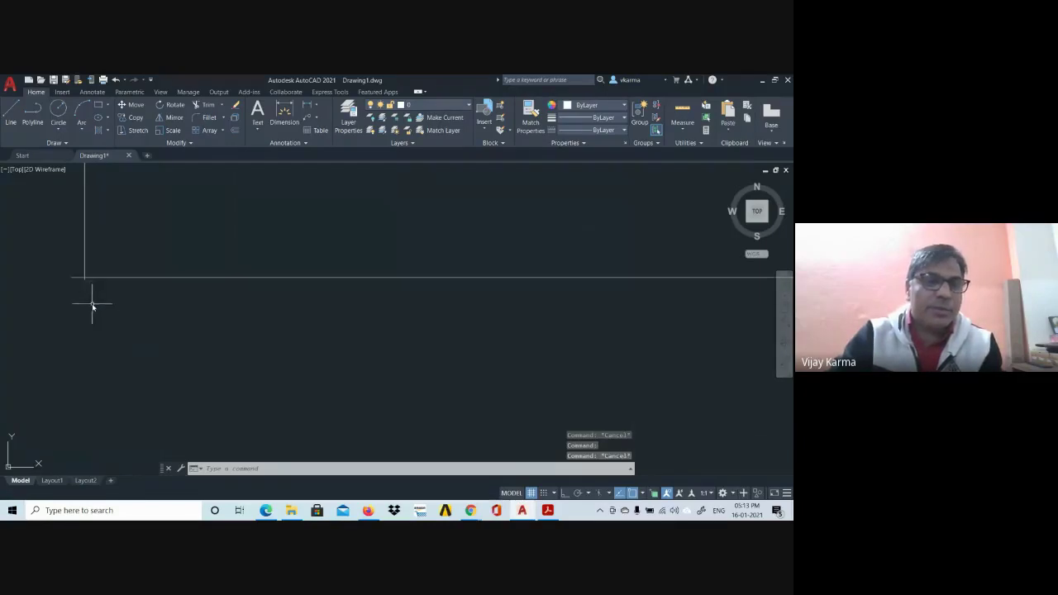
scroll(92, 306, up, 2)
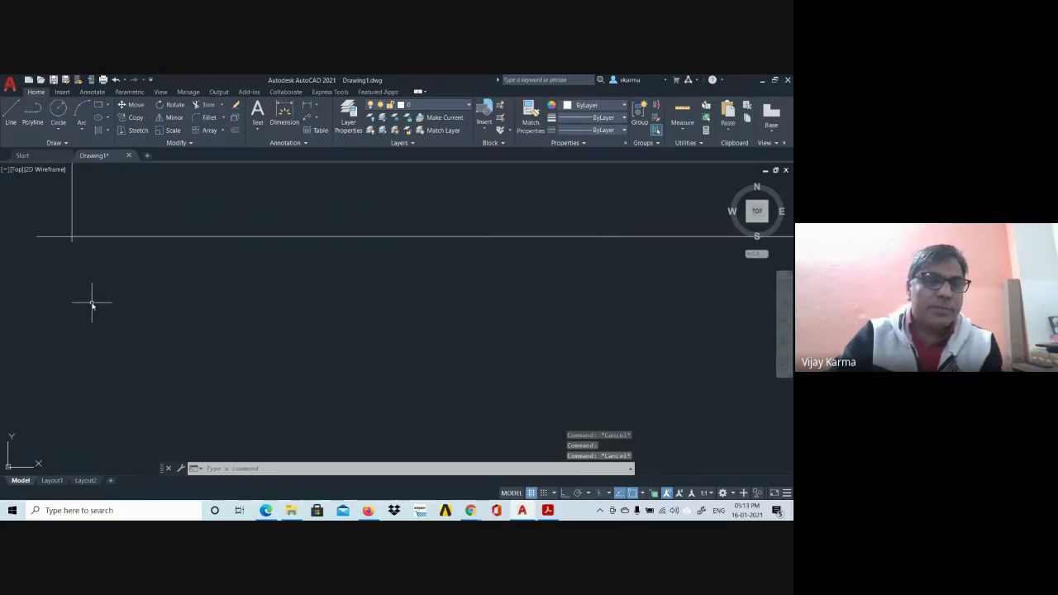
click(73, 244)
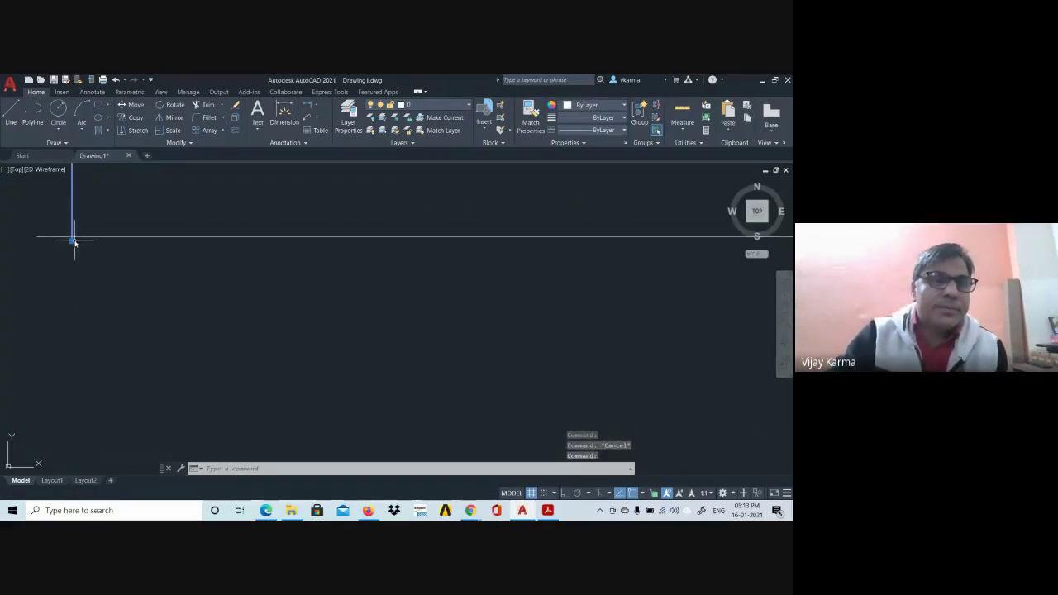
click(73, 242)
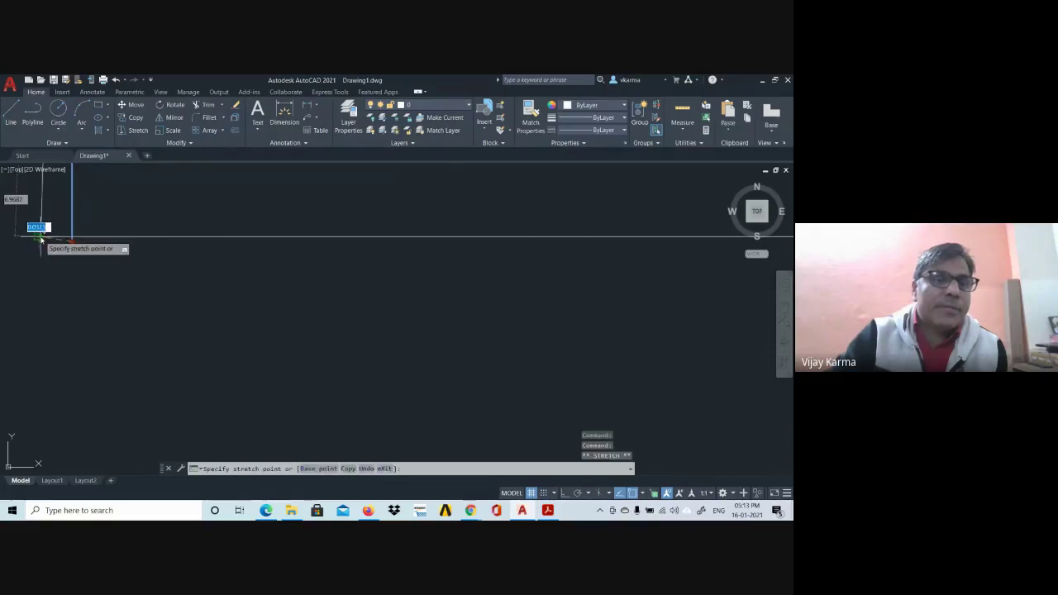
key(Escape)
key(Escape)
scroll(206, 294, up, 1)
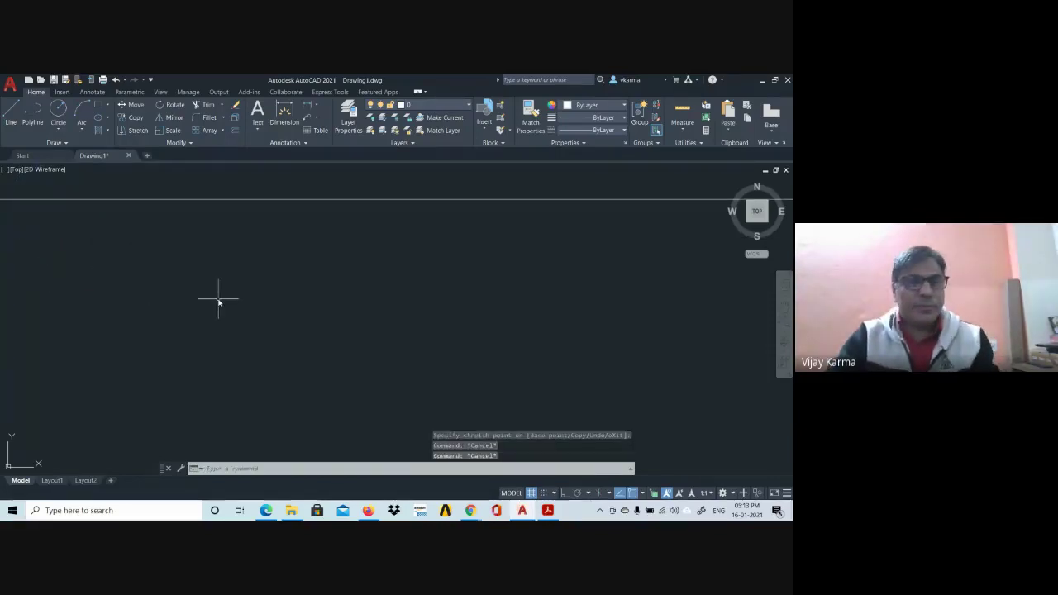
scroll(219, 301, up, 1)
scroll(218, 301, down, 1)
scroll(219, 302, down, 1)
scroll(219, 303, down, 1)
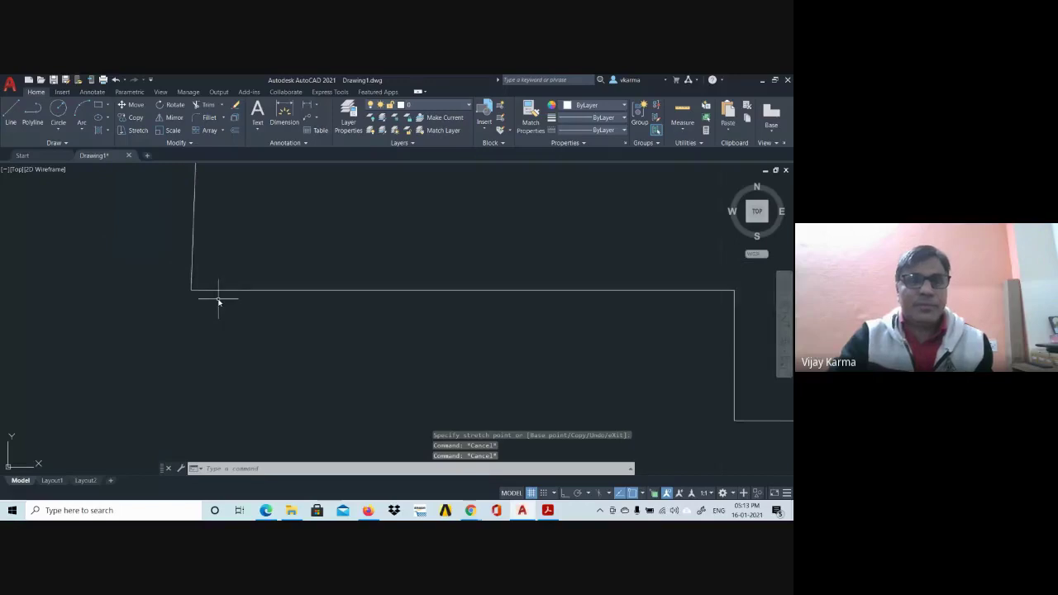
scroll(220, 303, down, 1)
scroll(368, 276, down, 1)
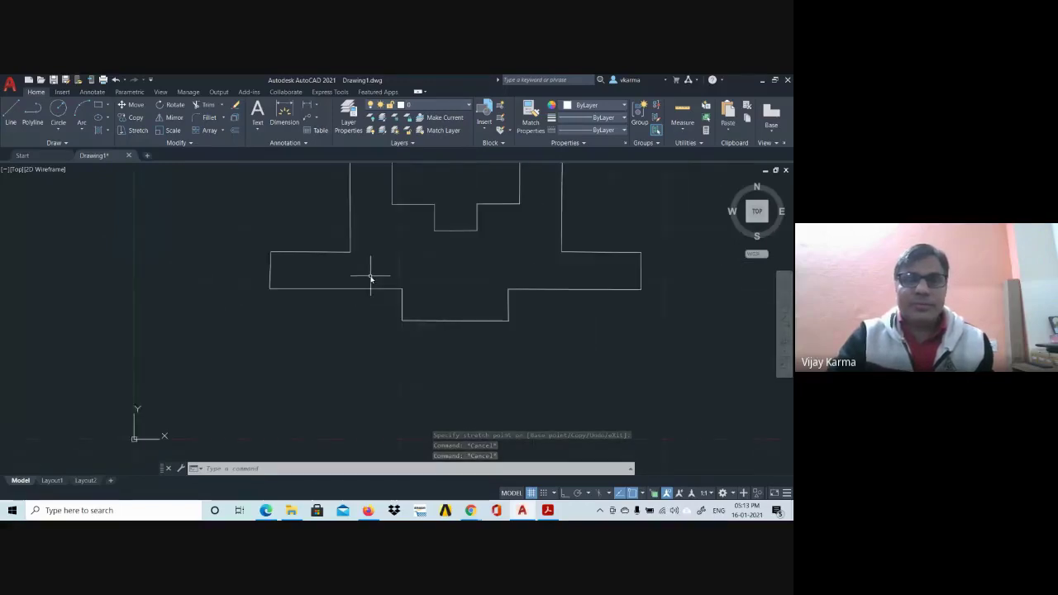
middle_drag(405, 265, 302, 322)
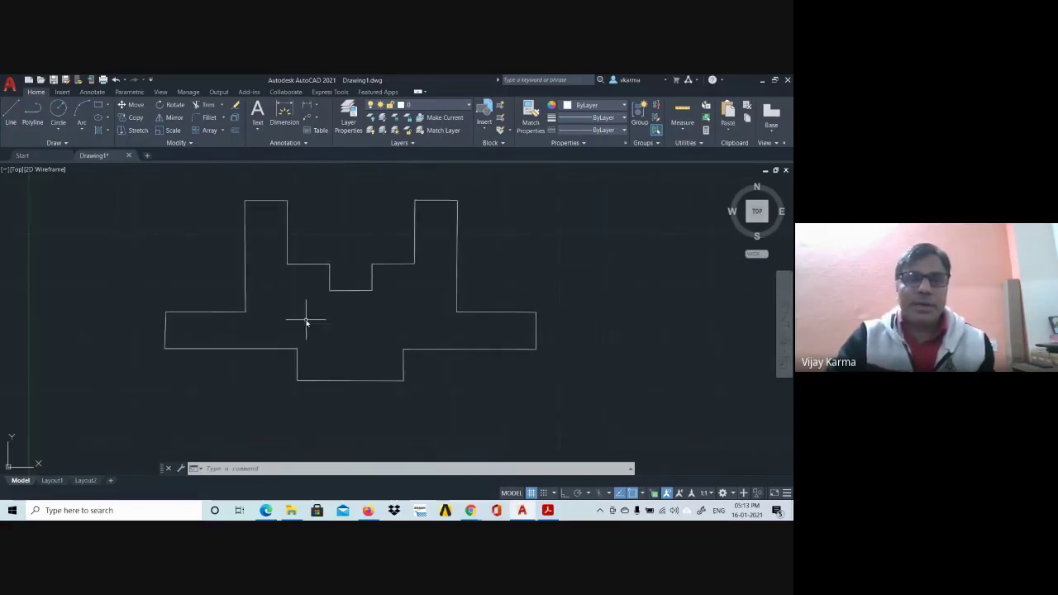
- Replace the inner left vertical line with a new 21-unit vertical line from its top endpoint
click(245, 261)
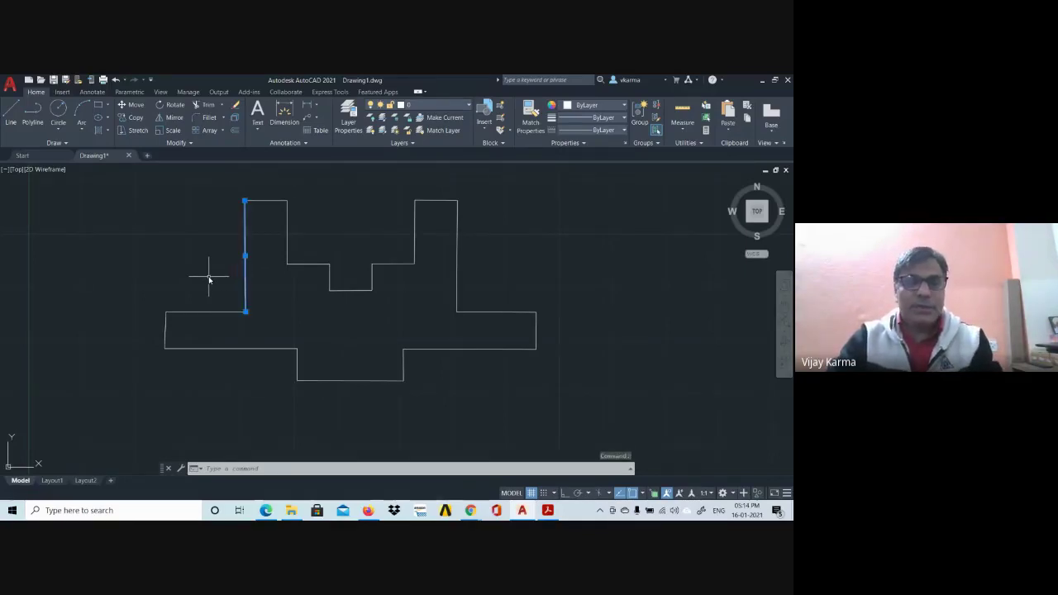
key(Escape)
key(Escape)
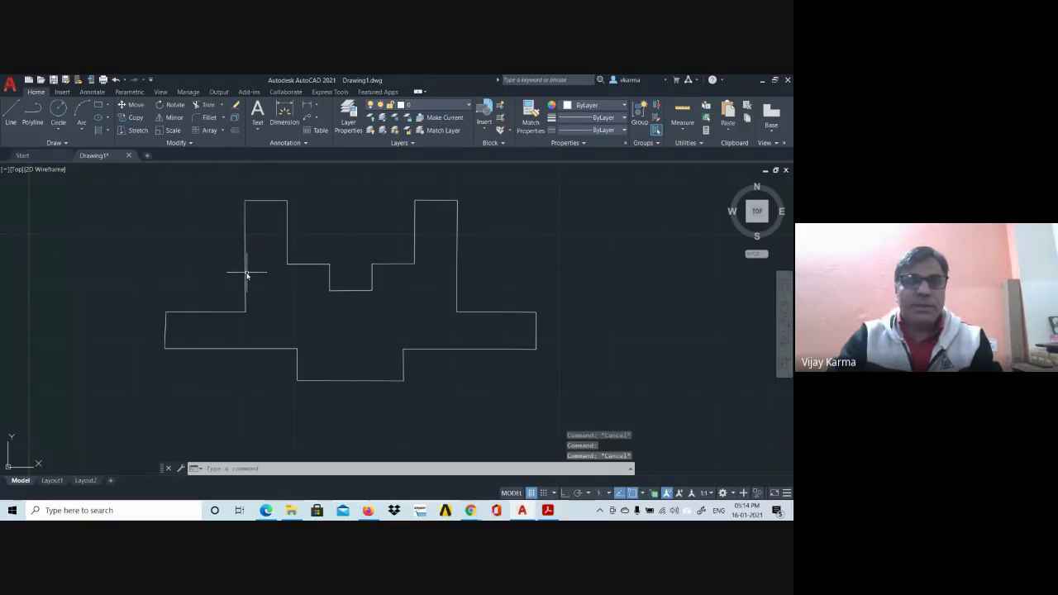
click(246, 276)
key(Delete)
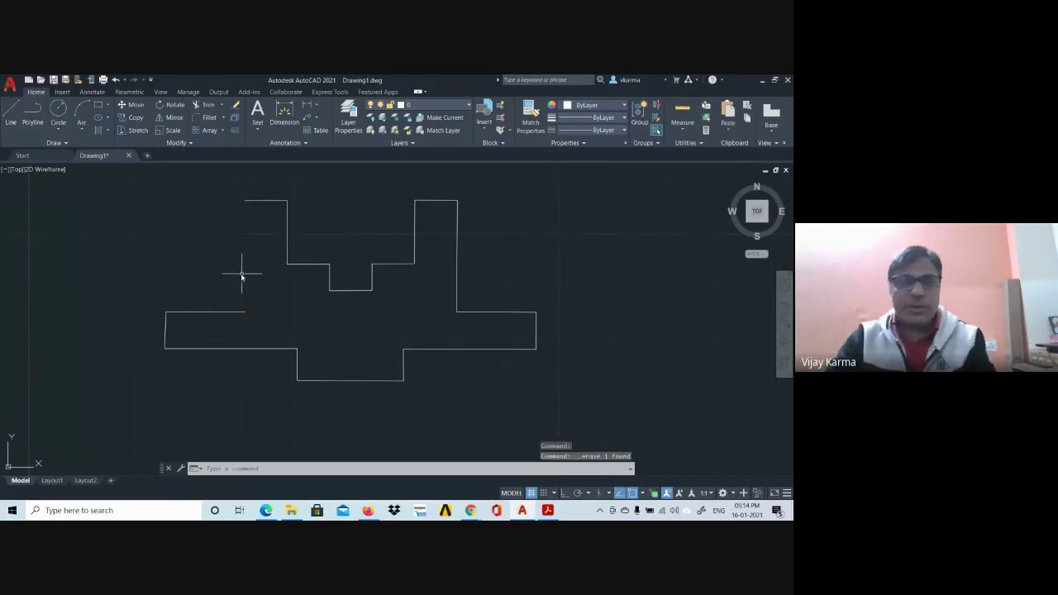
text(l)
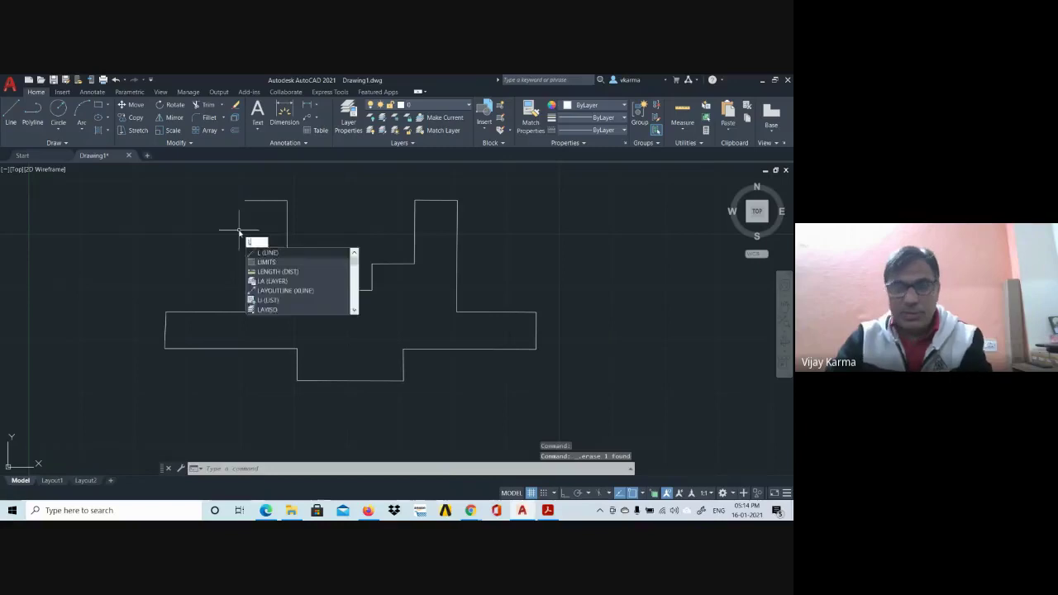
key(Return)
click(245, 201)
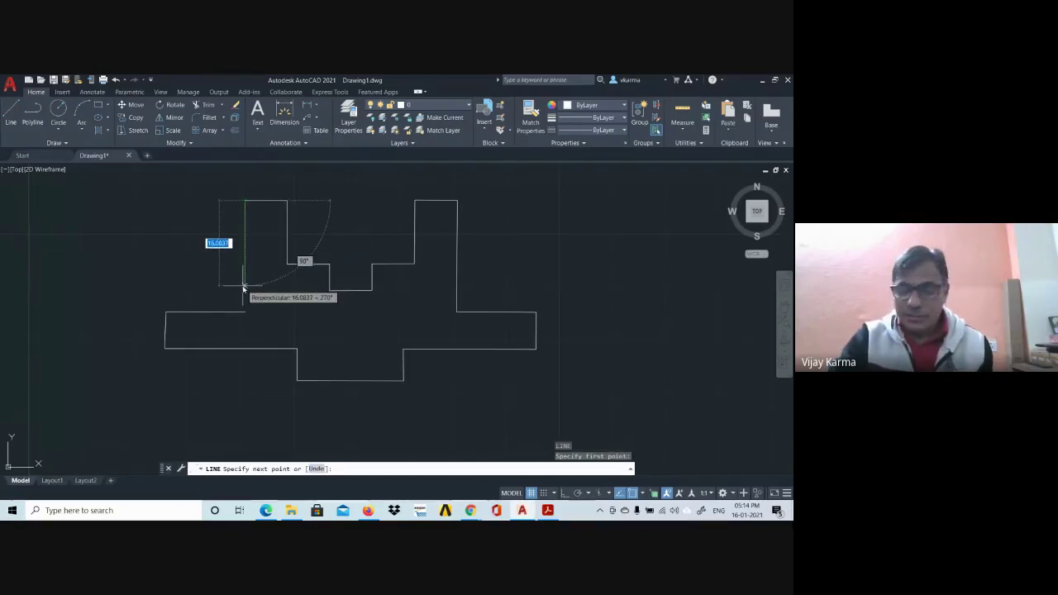
text(21)
key(Return)
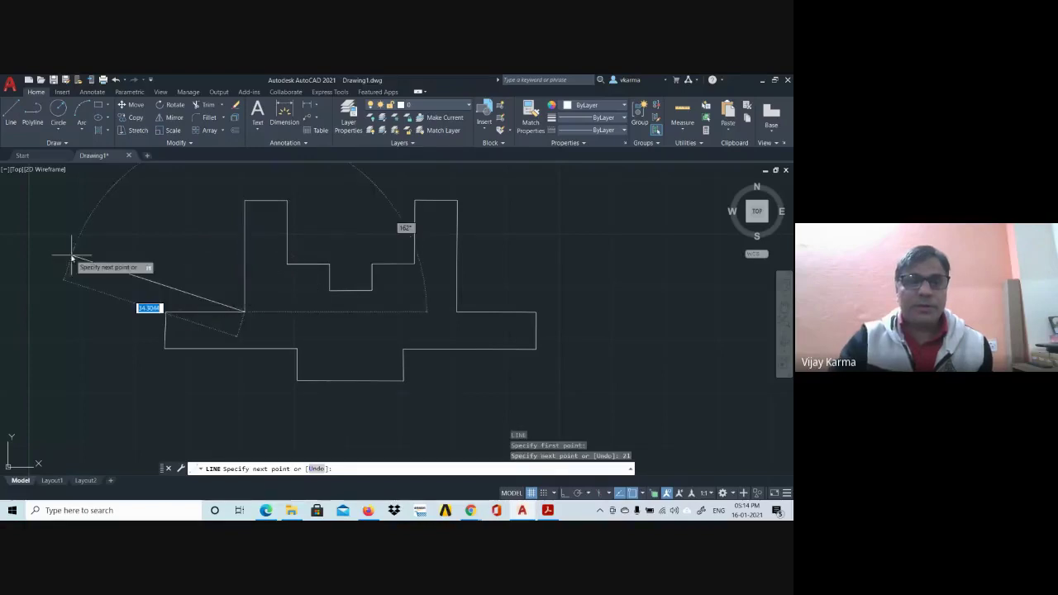
key(Escape)
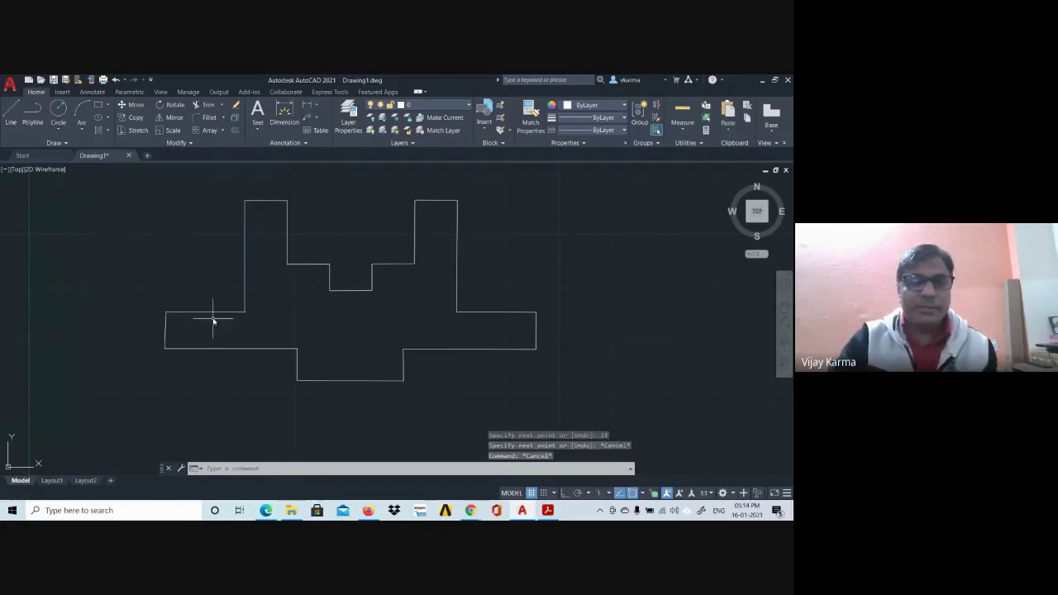
- Erase the left ledge's horizontal top edge using a zoomed-in crossing selection
scroll(246, 327, up, 5)
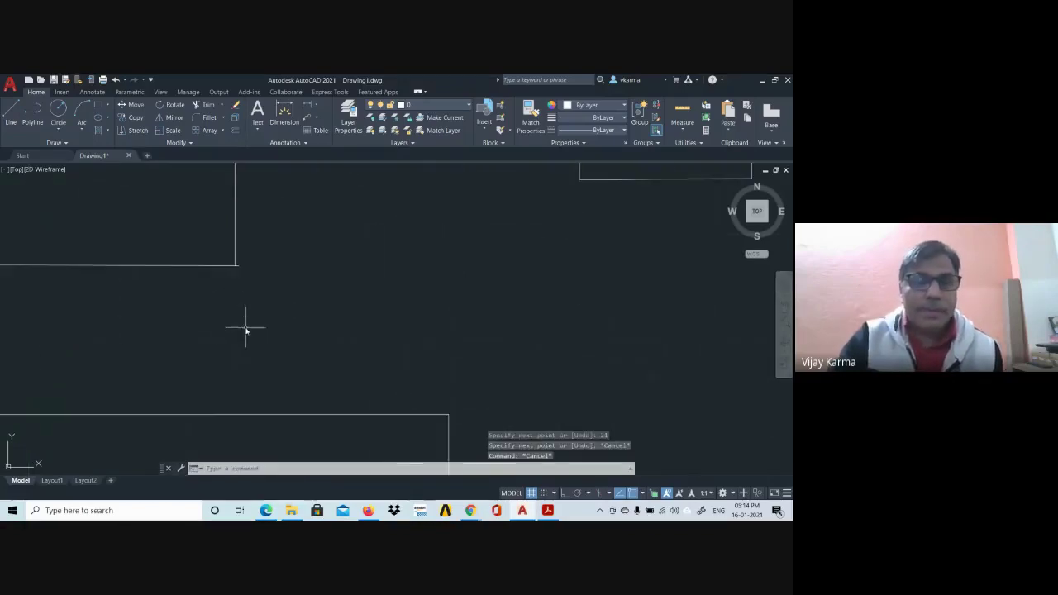
click(206, 267)
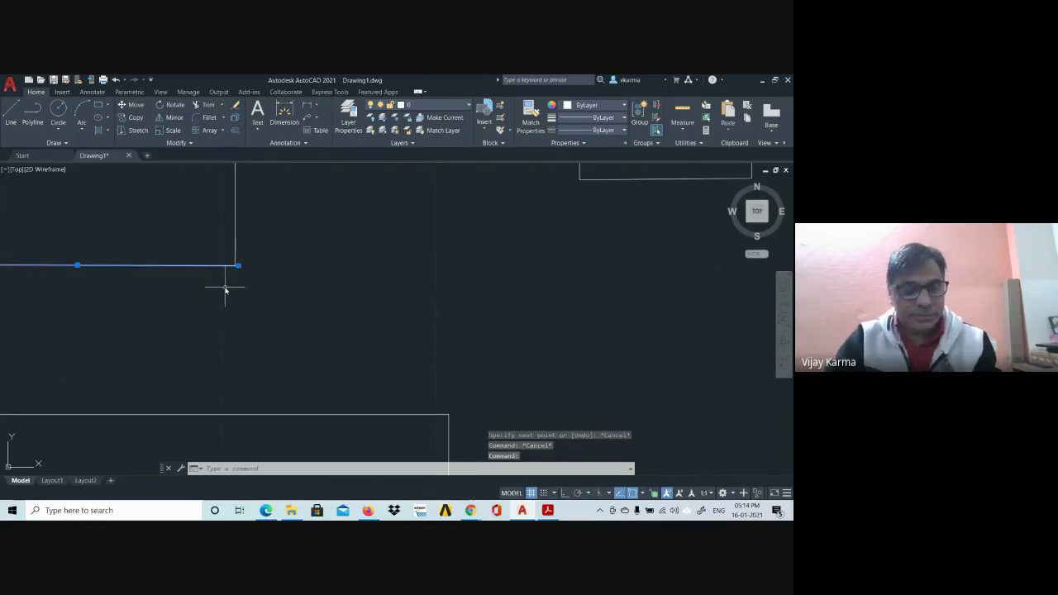
key(Escape)
click(214, 270)
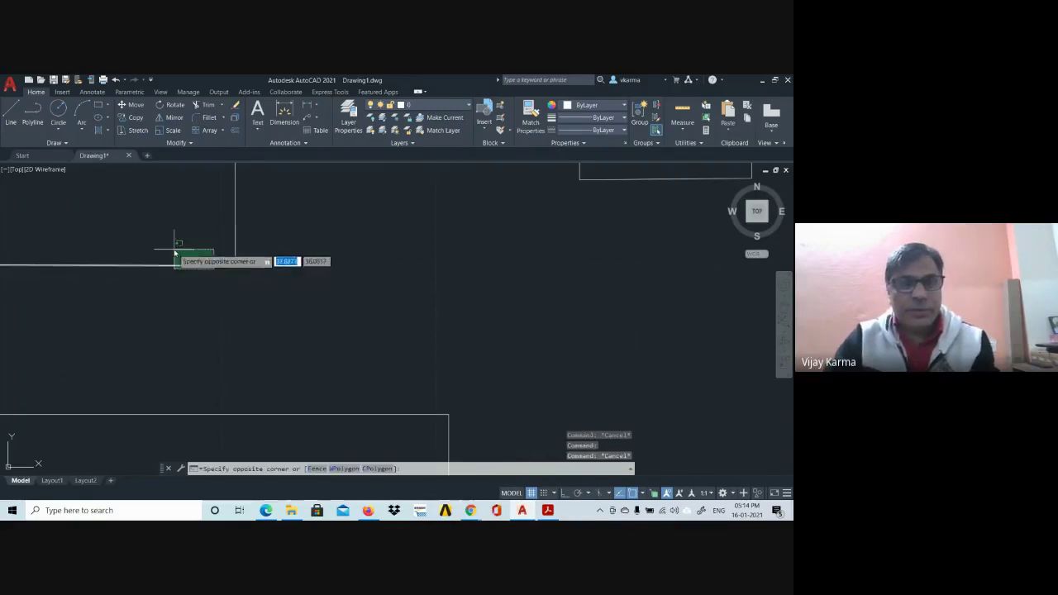
click(174, 251)
key(Delete)
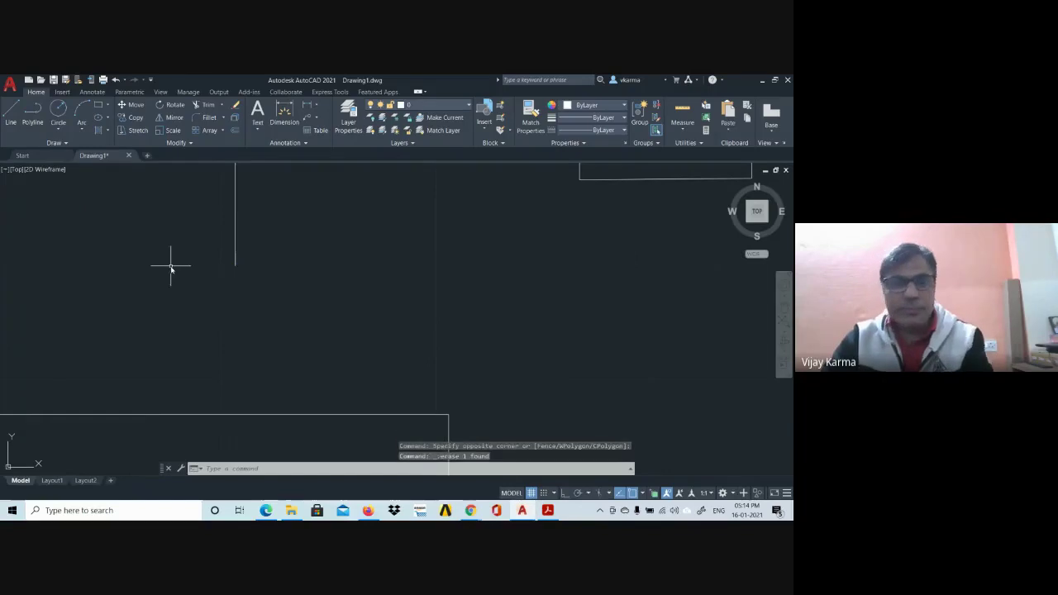
scroll(177, 284, down, 2)
scroll(188, 293, down, 2)
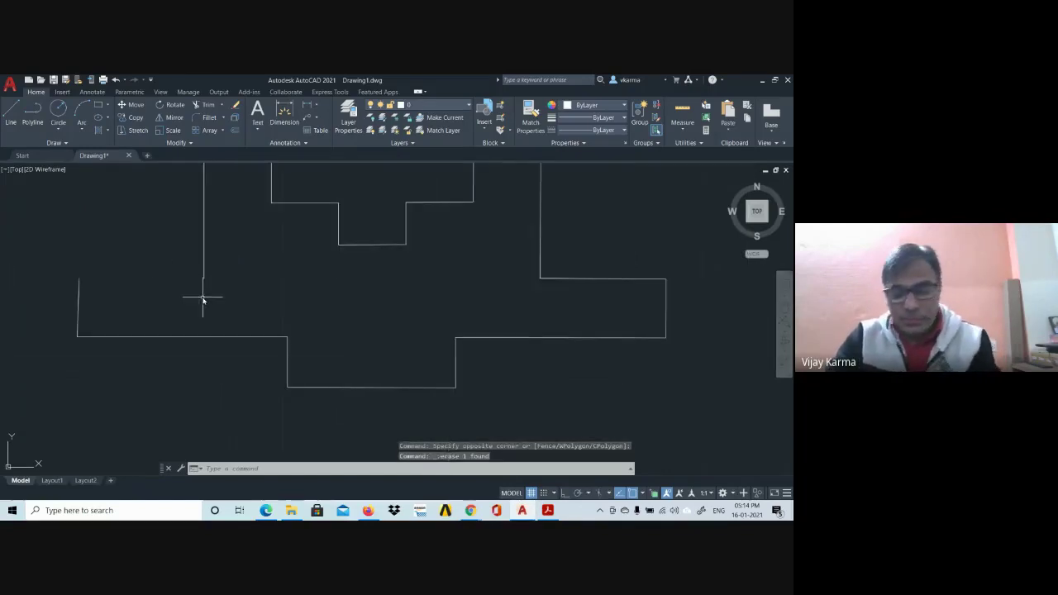
- Draw a new 15-unit ledge top edge from the vertical edge's lower end
text(l)
key(Return)
click(203, 279)
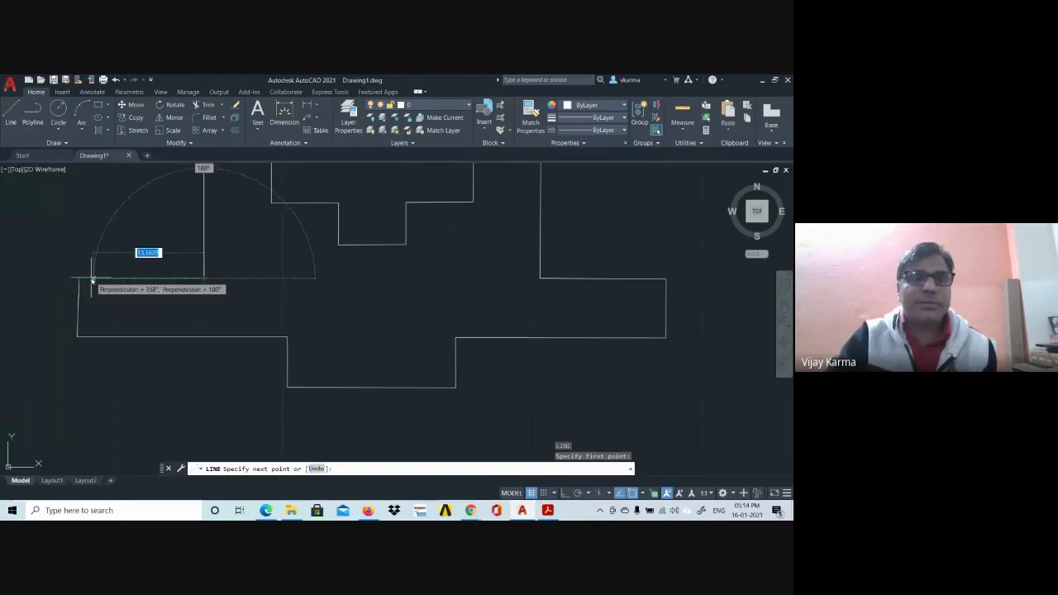
text(15)
key(Return)
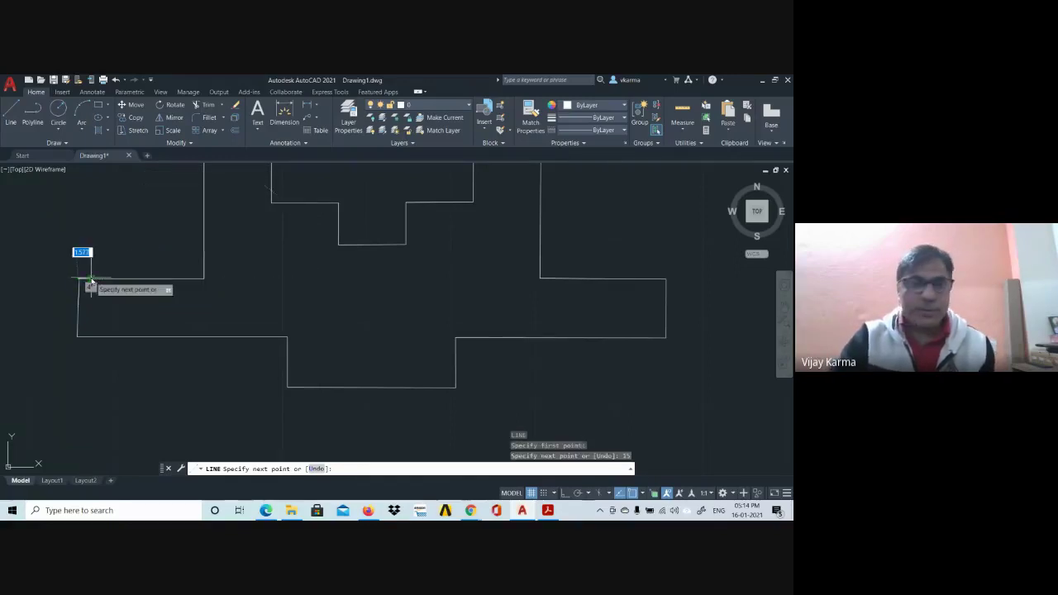
key(Escape)
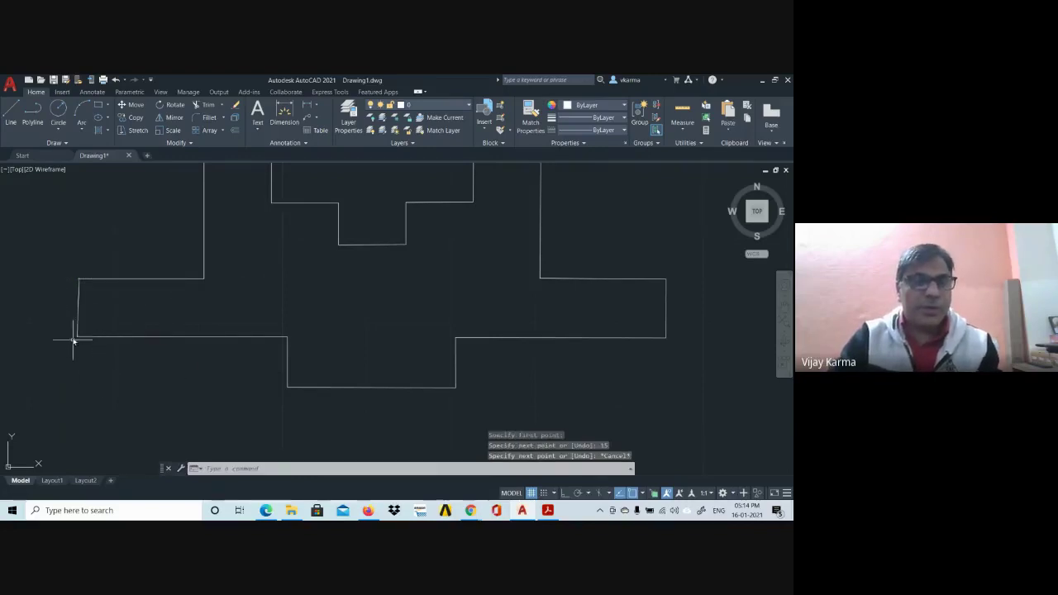
- Erase the short left end line and start a replacement line, cancelling it after panning
click(77, 308)
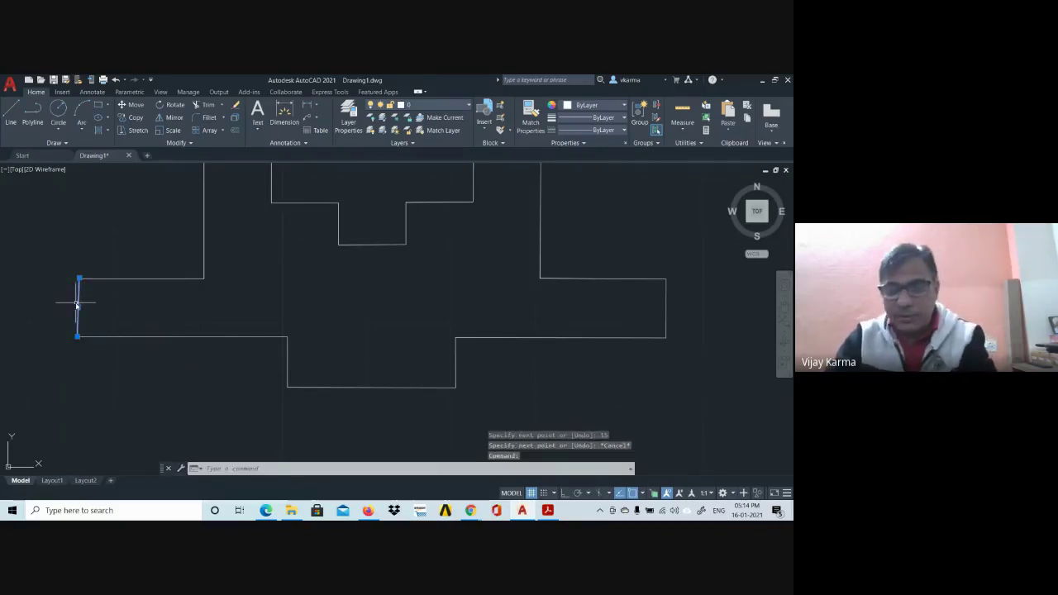
key(Delete)
key(l)
key(Return)
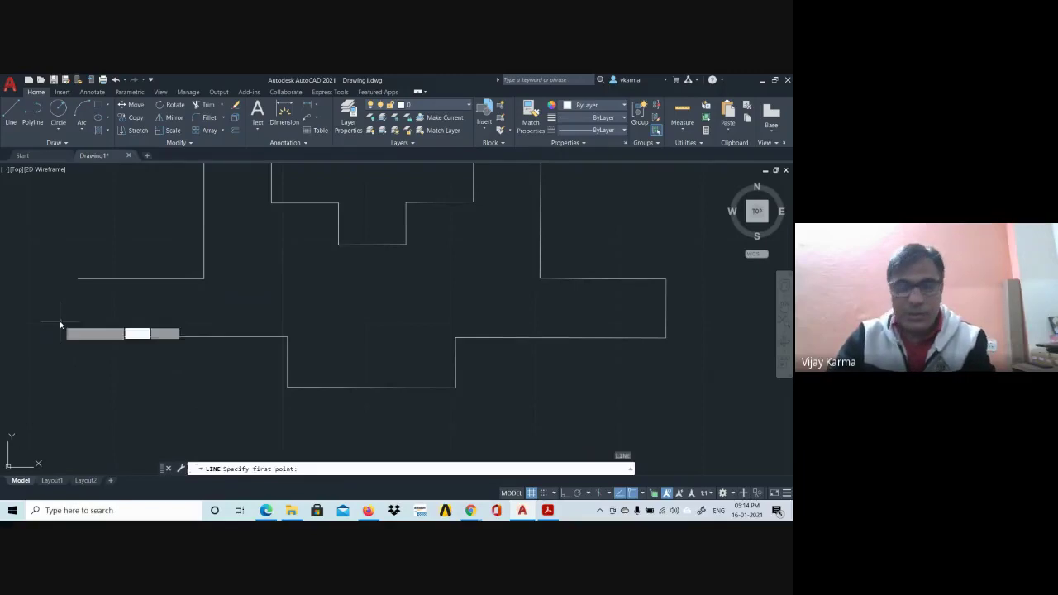
click(78, 278)
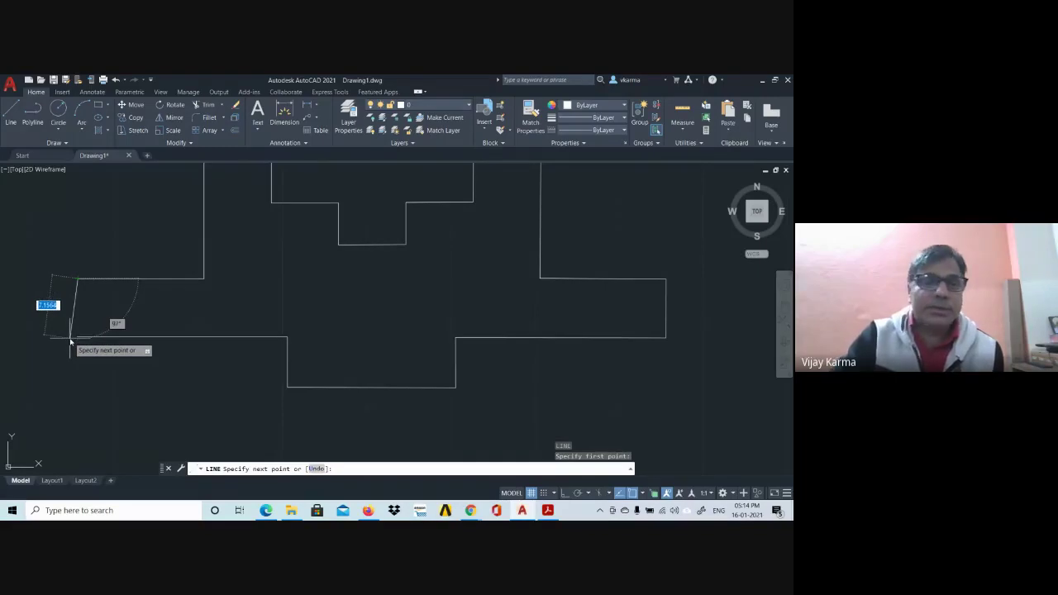
scroll(53, 354, up, 2)
scroll(54, 354, up, 2)
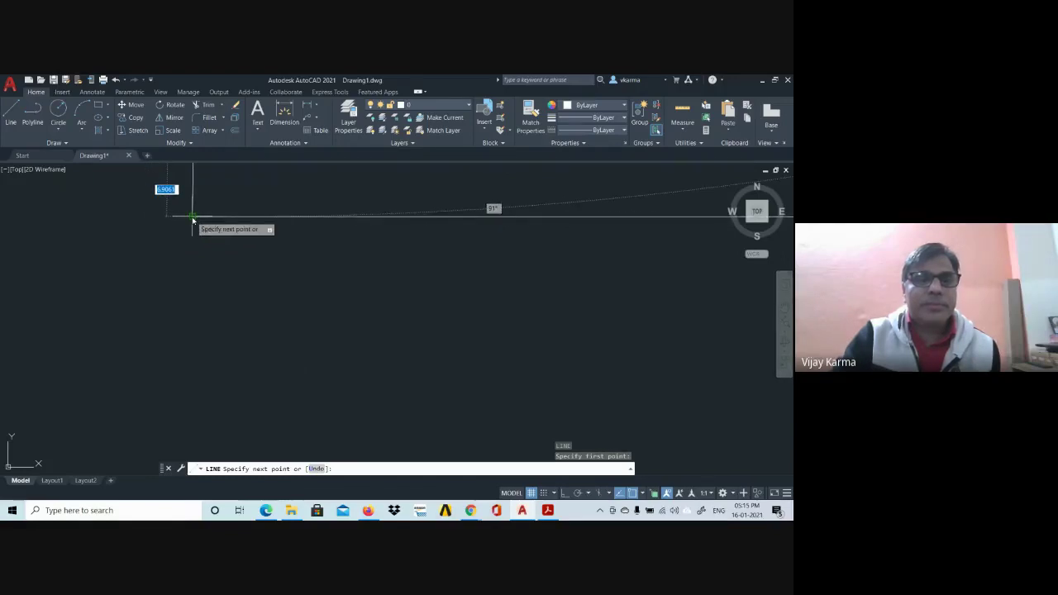
mouse_move(193, 218)
middle_down()
mouse_move(218, 259)
mouse_move(221, 357)
middle_up()
scroll(229, 245, down, 3)
scroll(248, 236, up, 2)
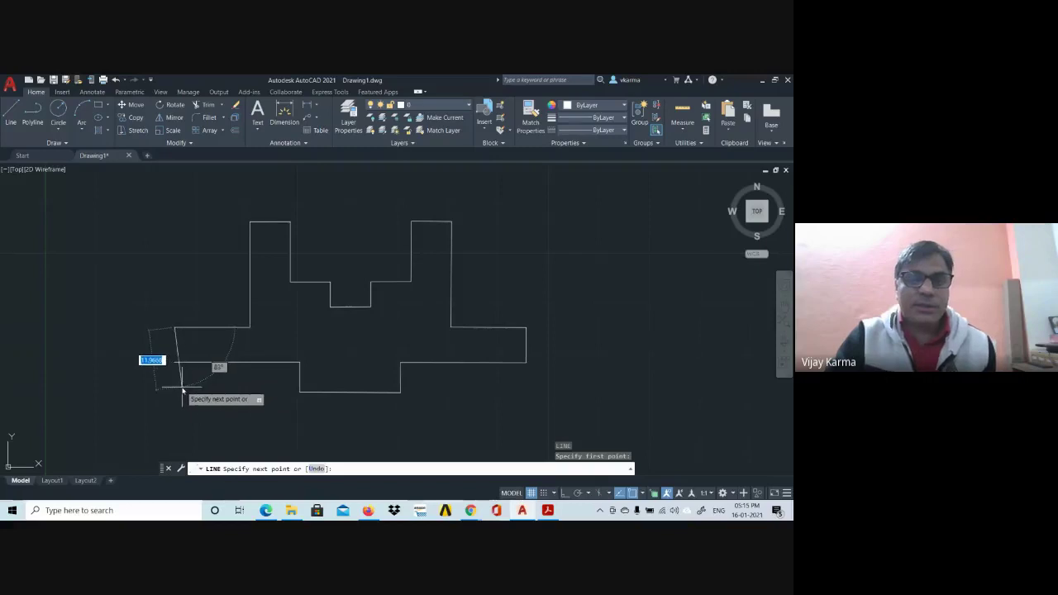
key(Escape)
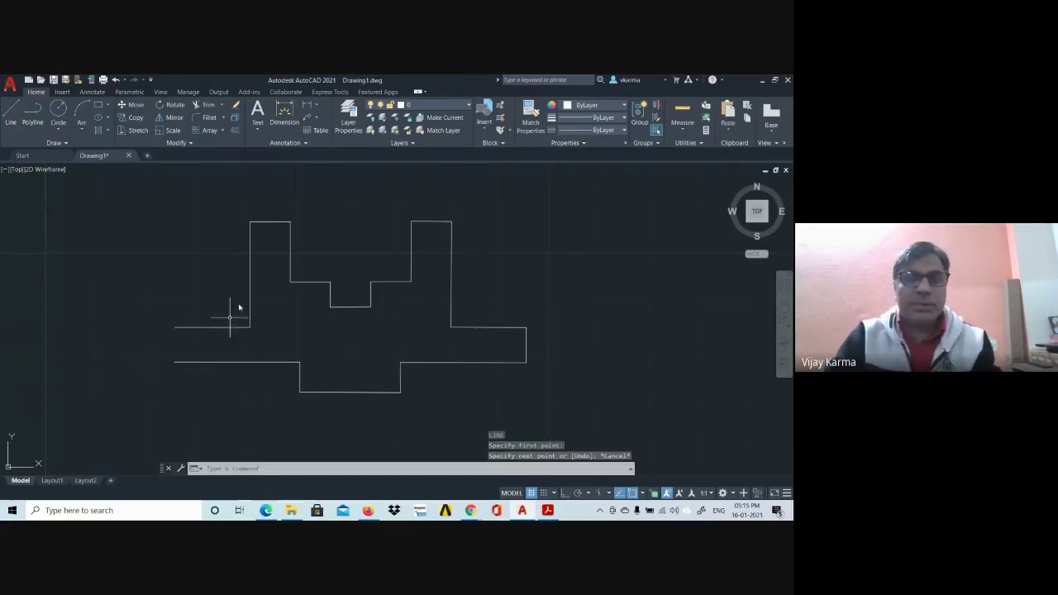
- Select the left tower's vertical edge to inspect it, then clear the selection
click(252, 267)
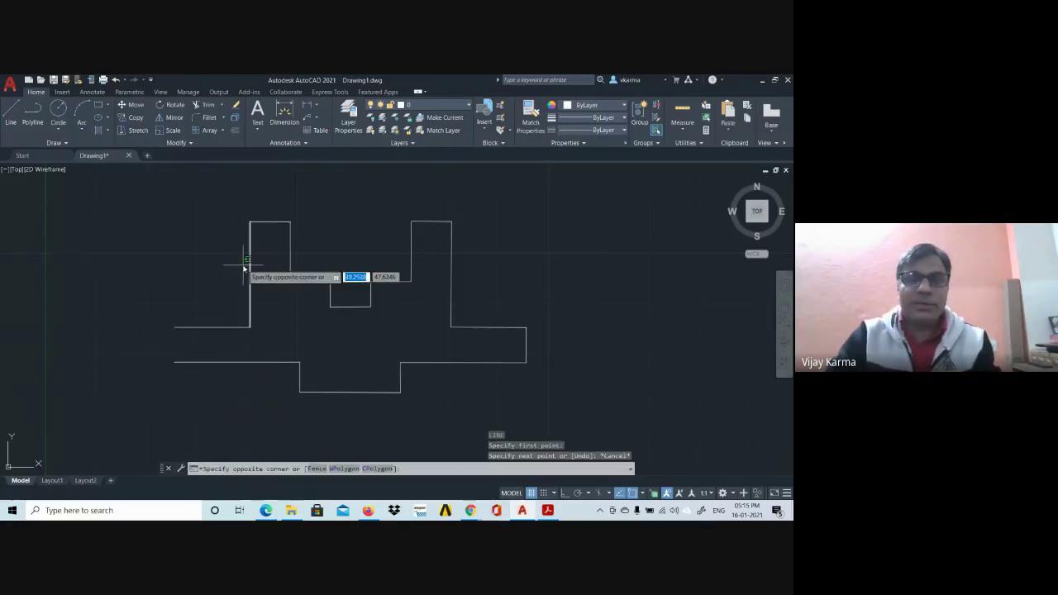
key(Escape)
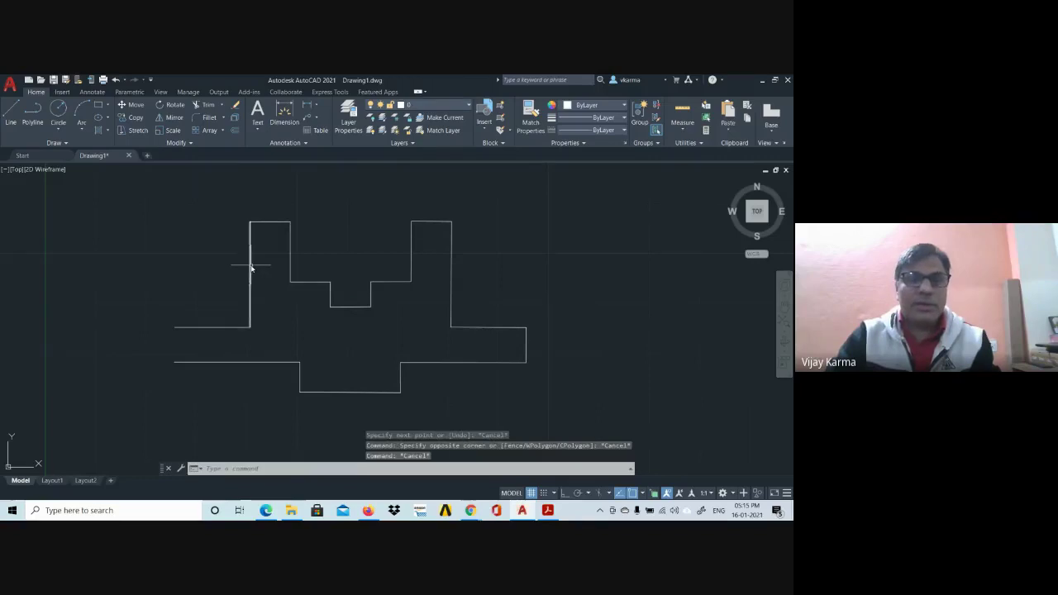
click(249, 267)
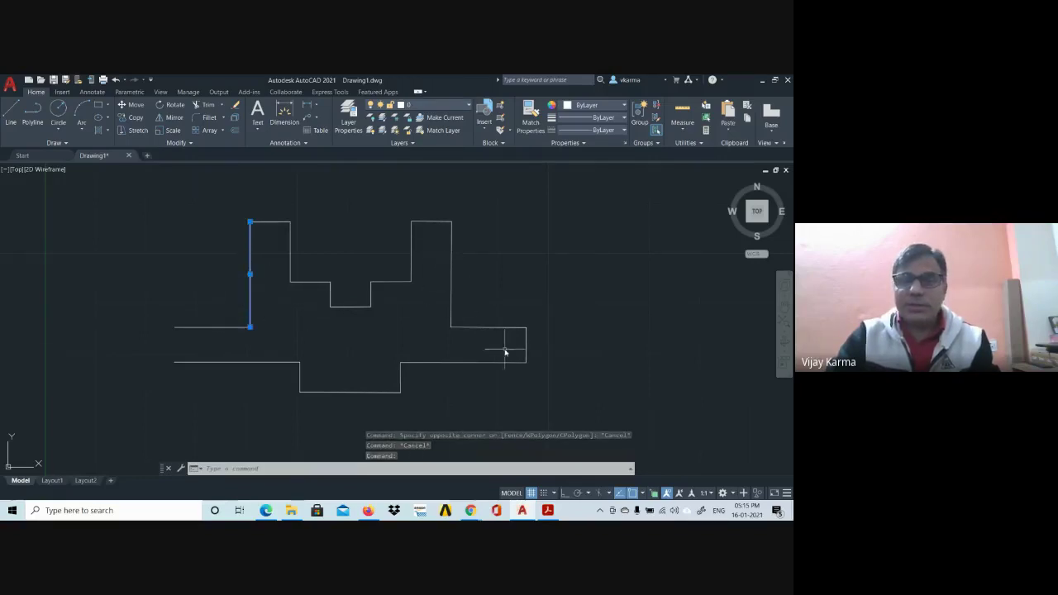
scroll(505, 342, up, 3)
scroll(509, 343, up, 3)
scroll(508, 344, down, 6)
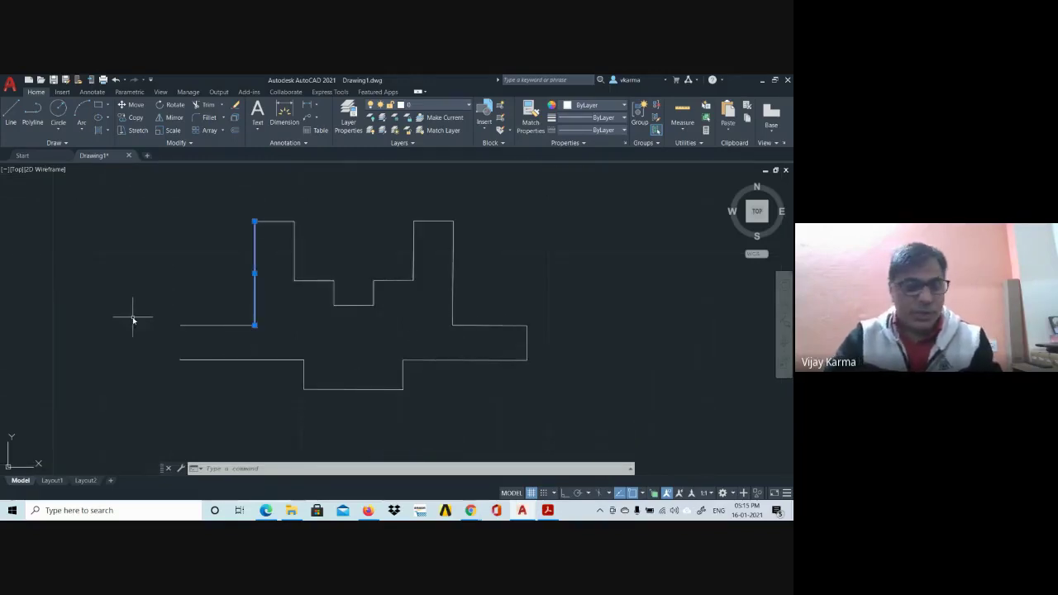
key(Escape)
key(Escape)
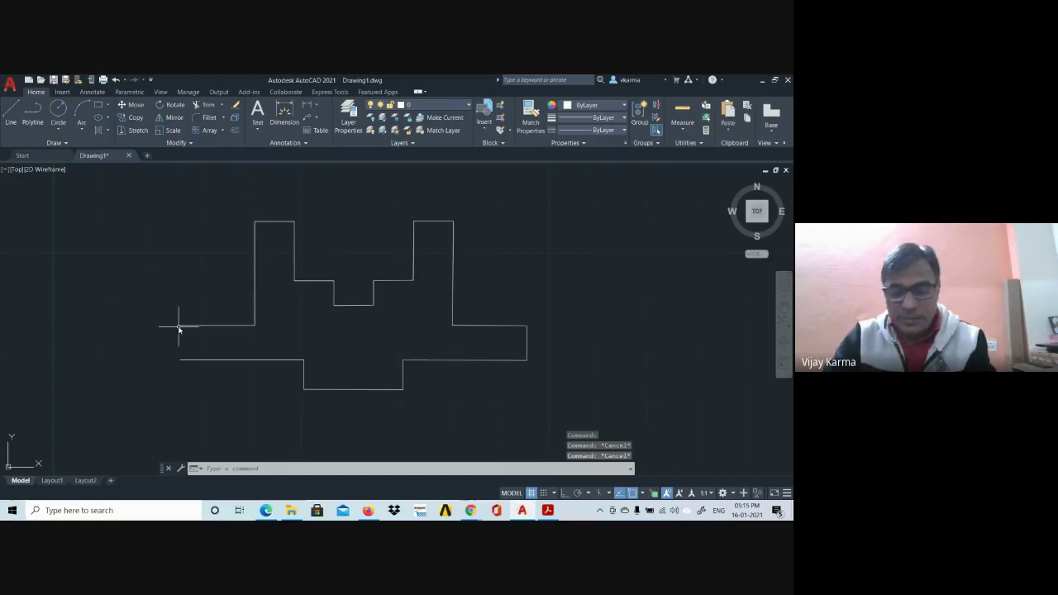
- Draw a vertical line from the ledge's top-left end down to the bottom edge, closing the outline
text(l)
key(Return)
click(180, 326)
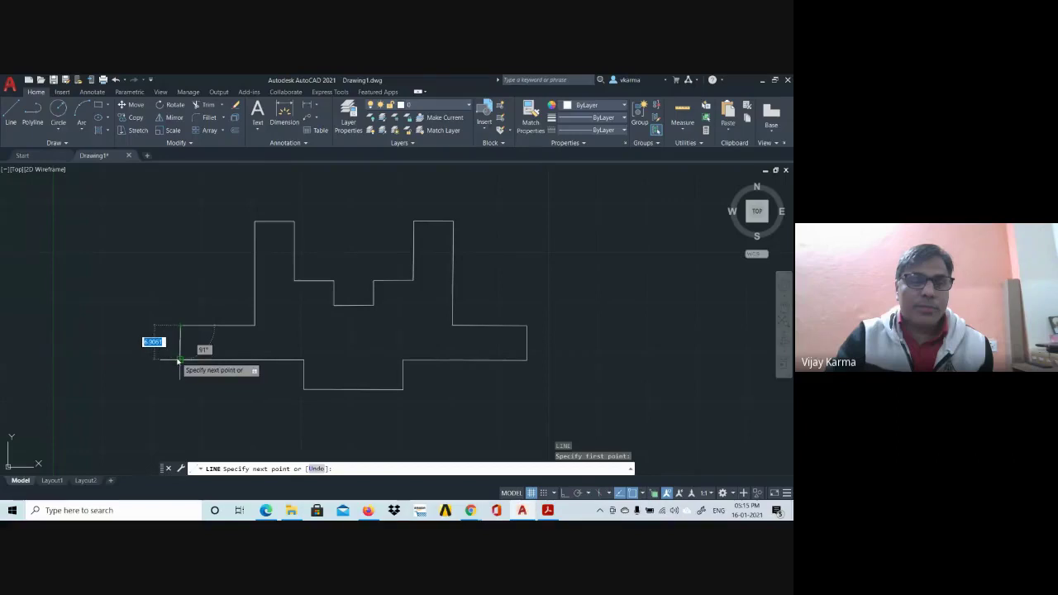
click(179, 360)
key(Escape)
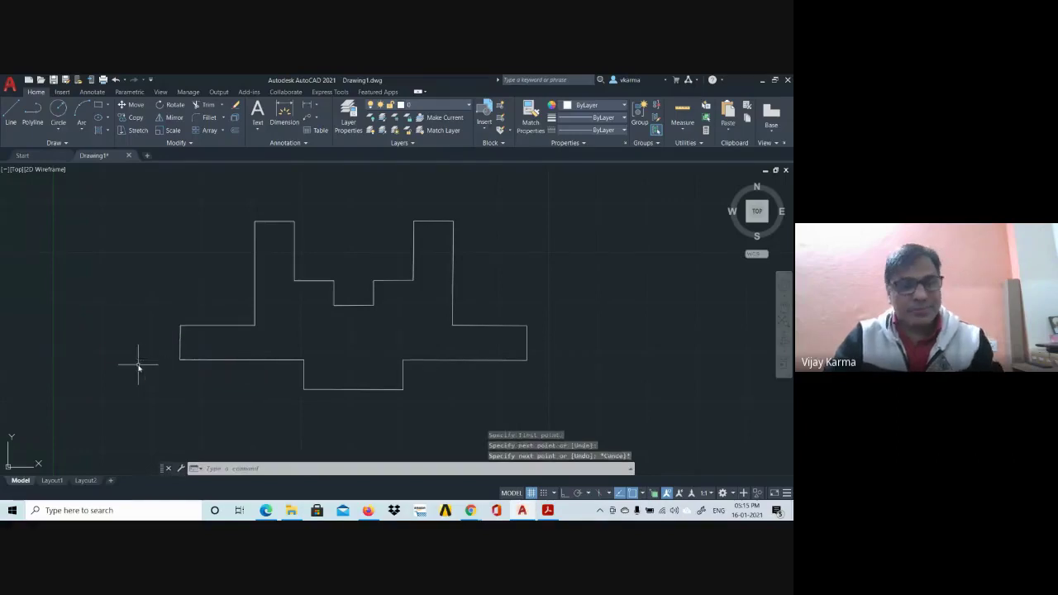
key(Escape)
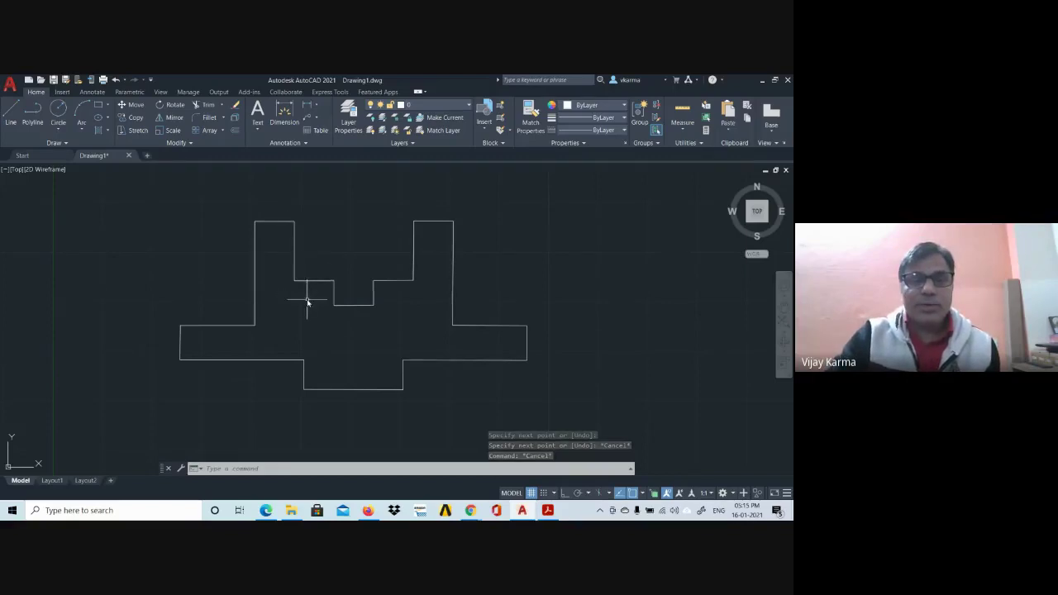
- Erase the left and right inner step segments with crossing selections
click(307, 301)
click(281, 266)
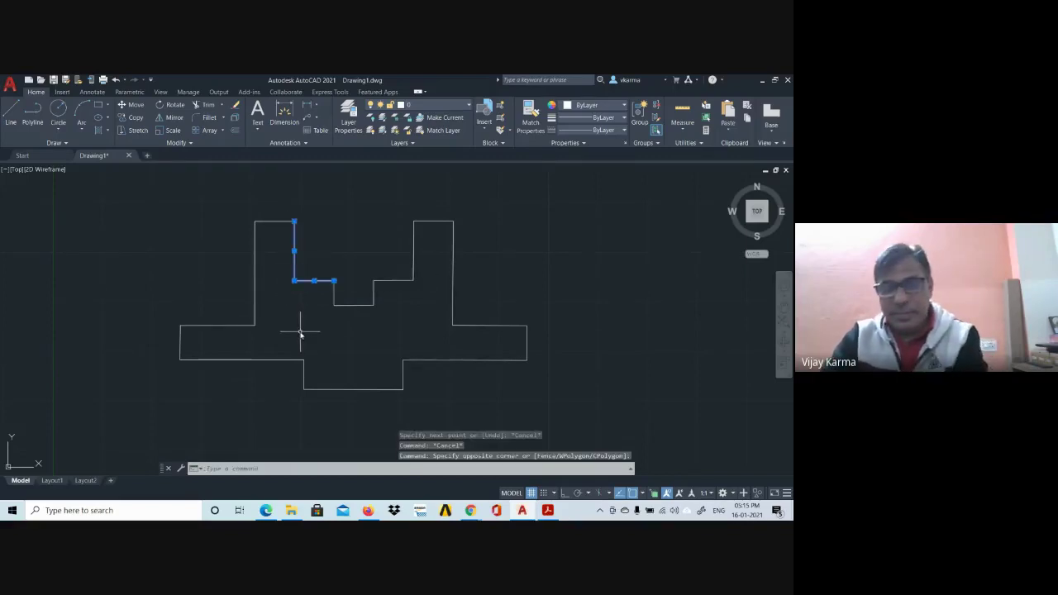
key(Delete)
click(420, 293)
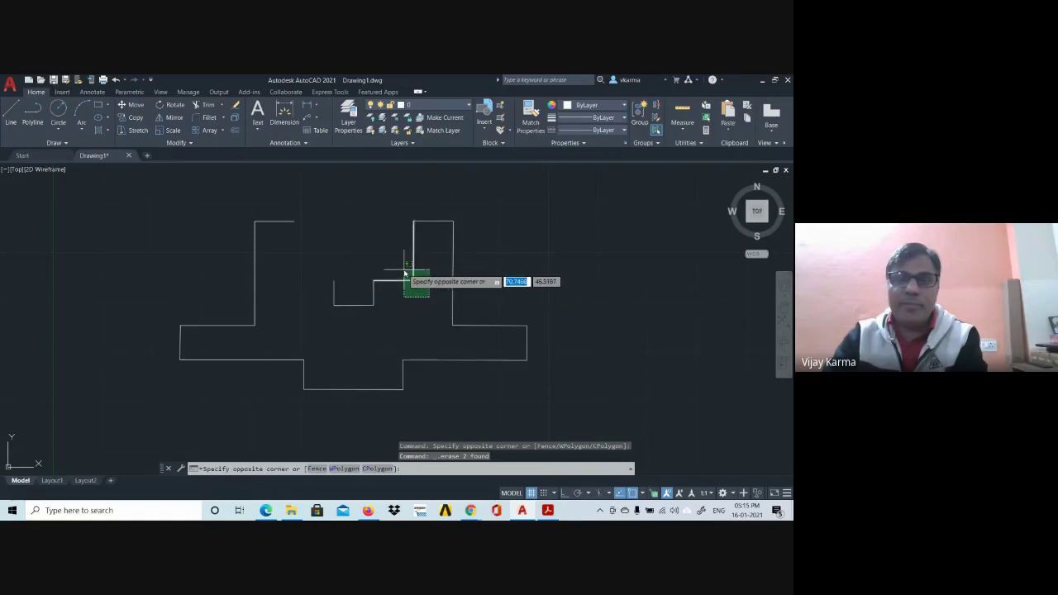
click(403, 266)
key(Delete)
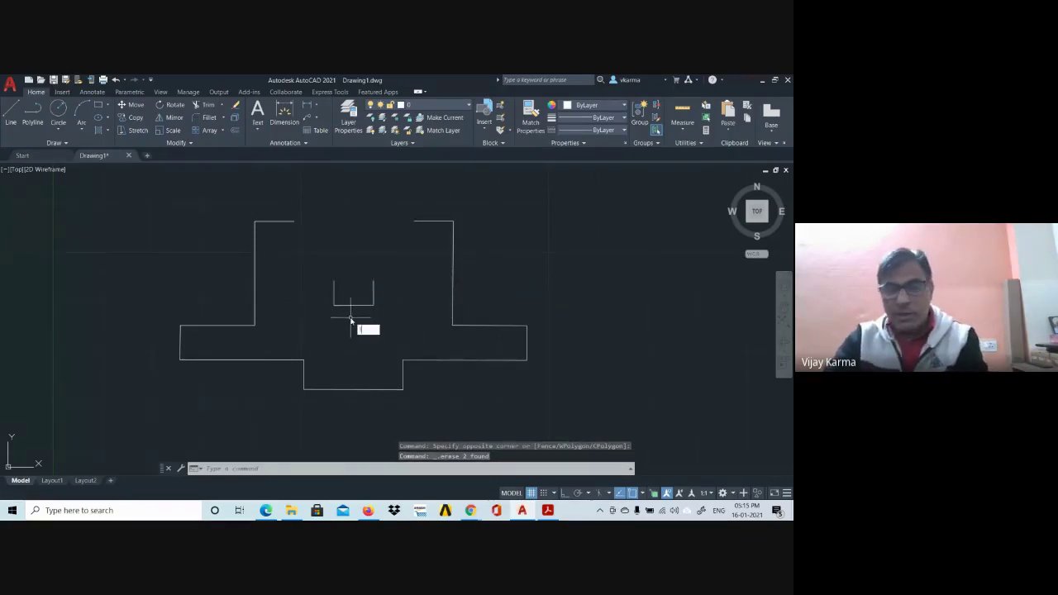
- Draw the two slanted V-notch sides between the notch corners and the towers' top edges
key(Return)
click(333, 281)
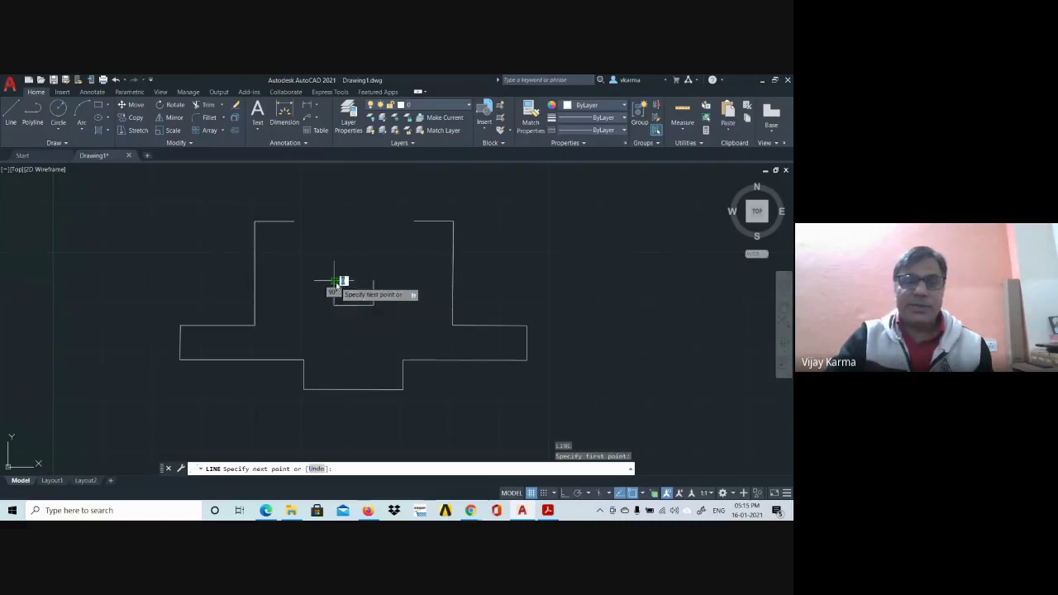
click(295, 222)
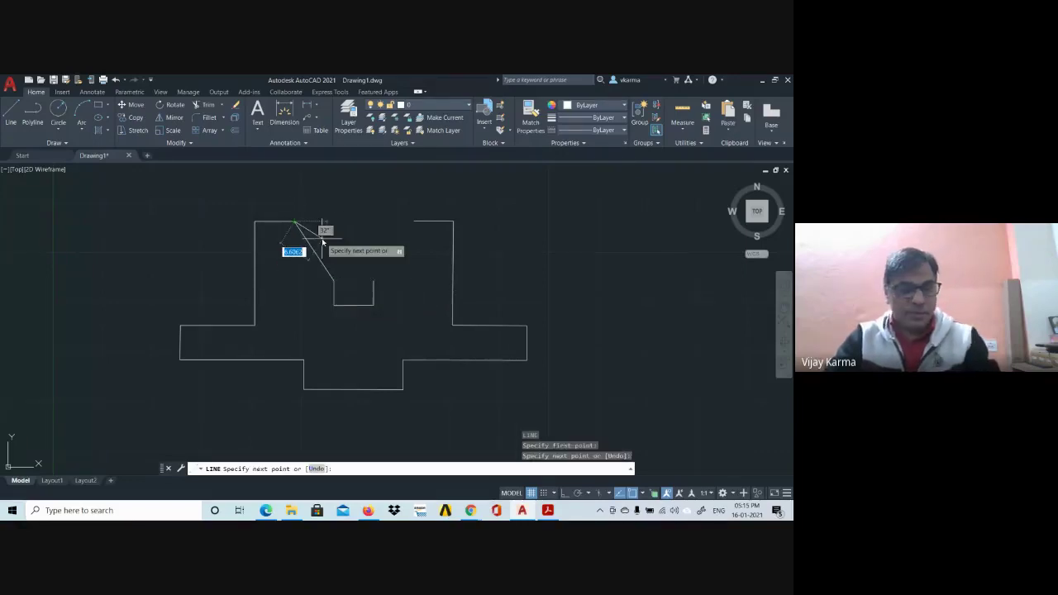
key(Escape)
key(Return)
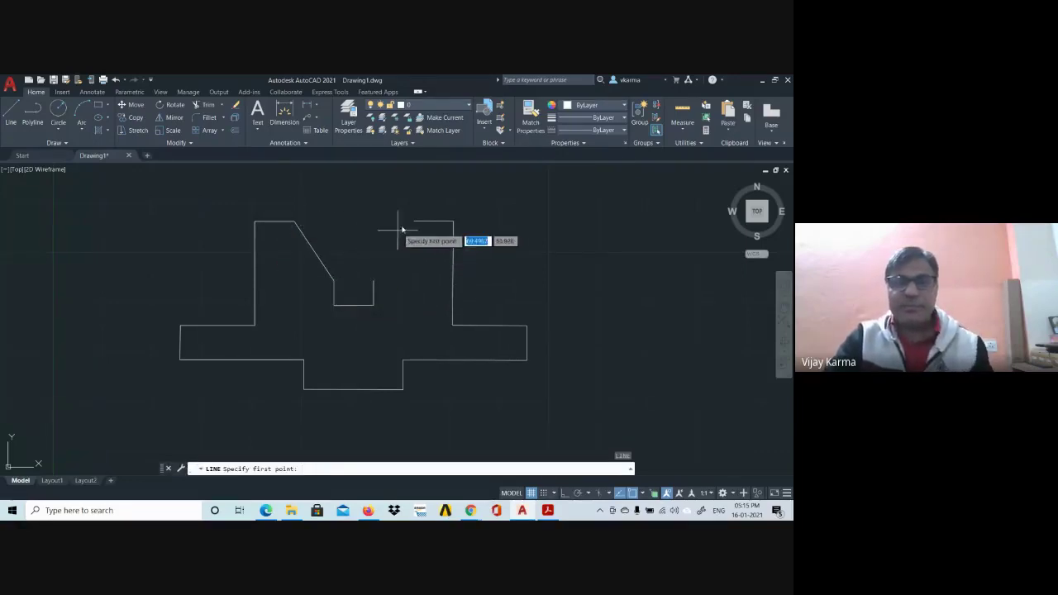
click(414, 222)
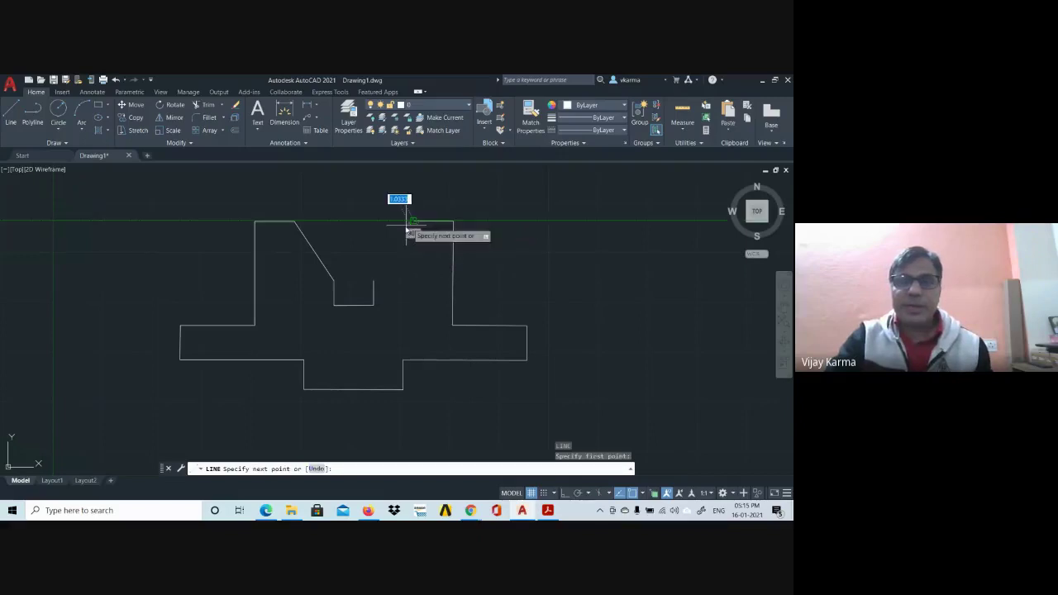
click(373, 281)
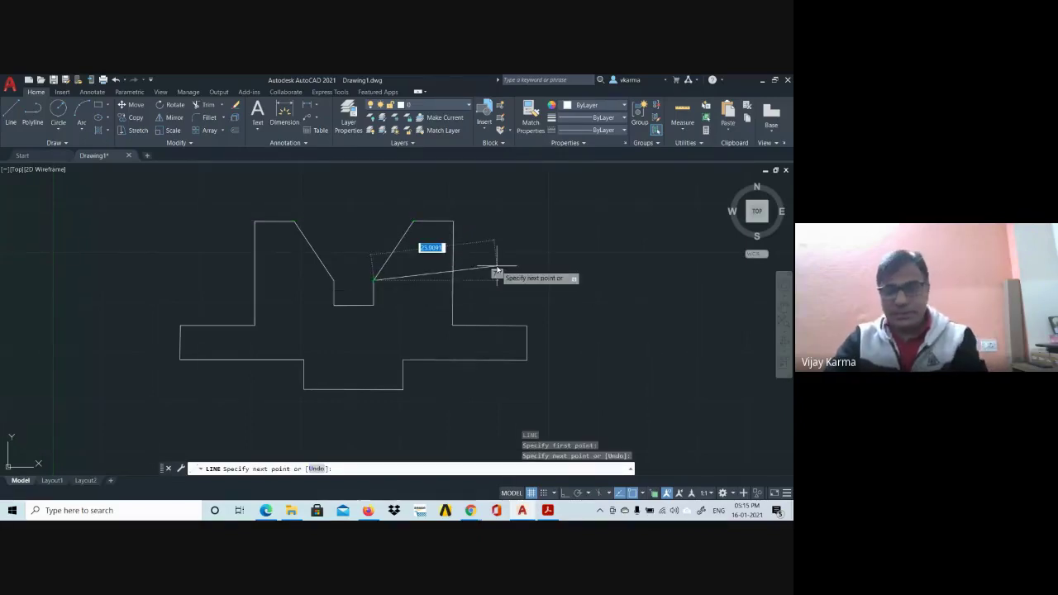
key(Return)
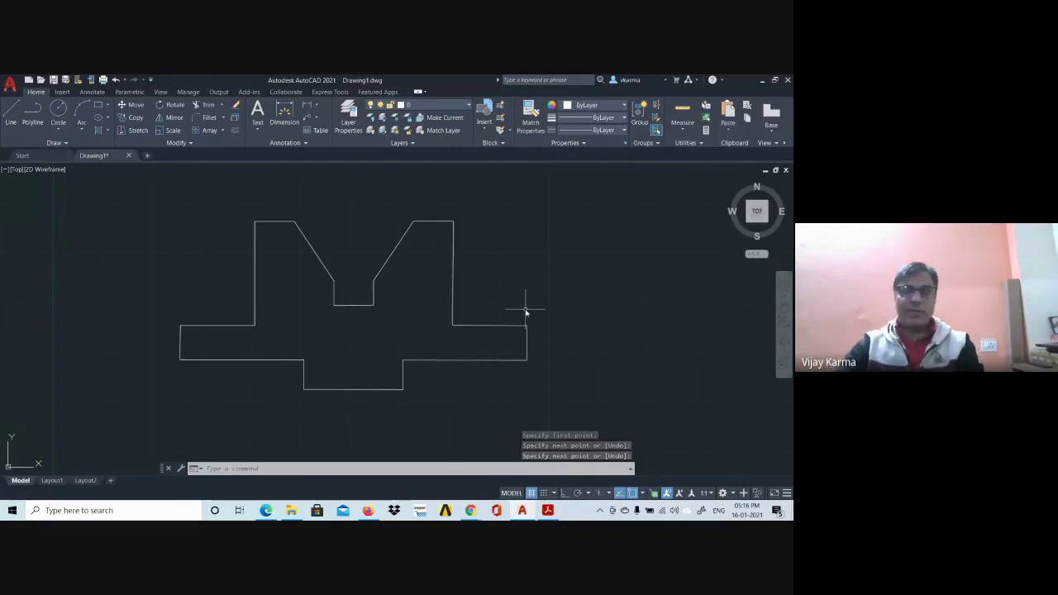
key(alt+Tab)
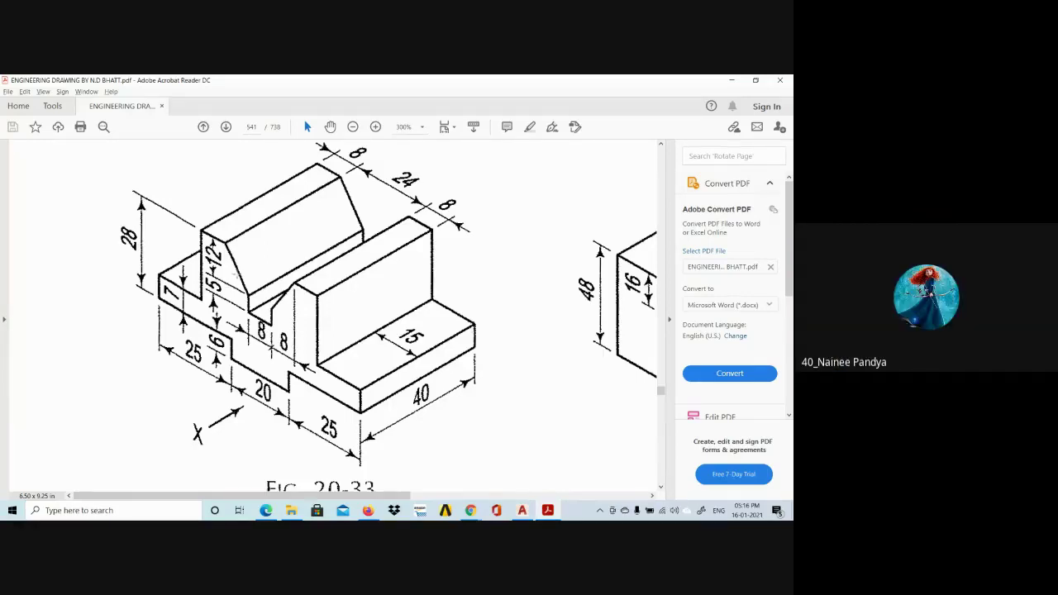
- Review Fig. 20-33's dimensions in Acrobat and return to AutoCAD
scroll(322, 286, down, 1)
scroll(322, 286, up, 2)
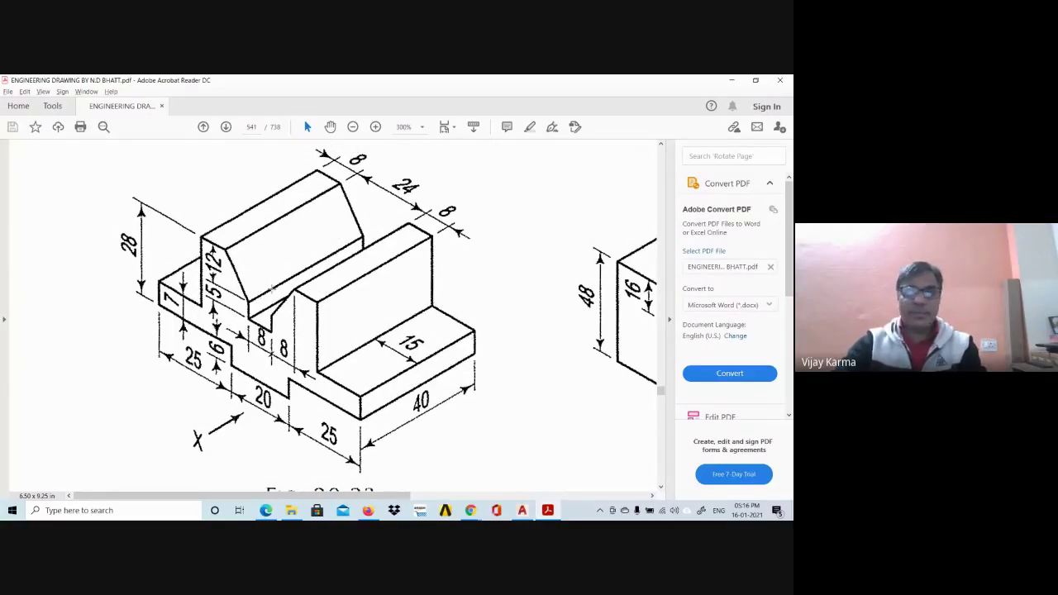
key(alt+Tab)
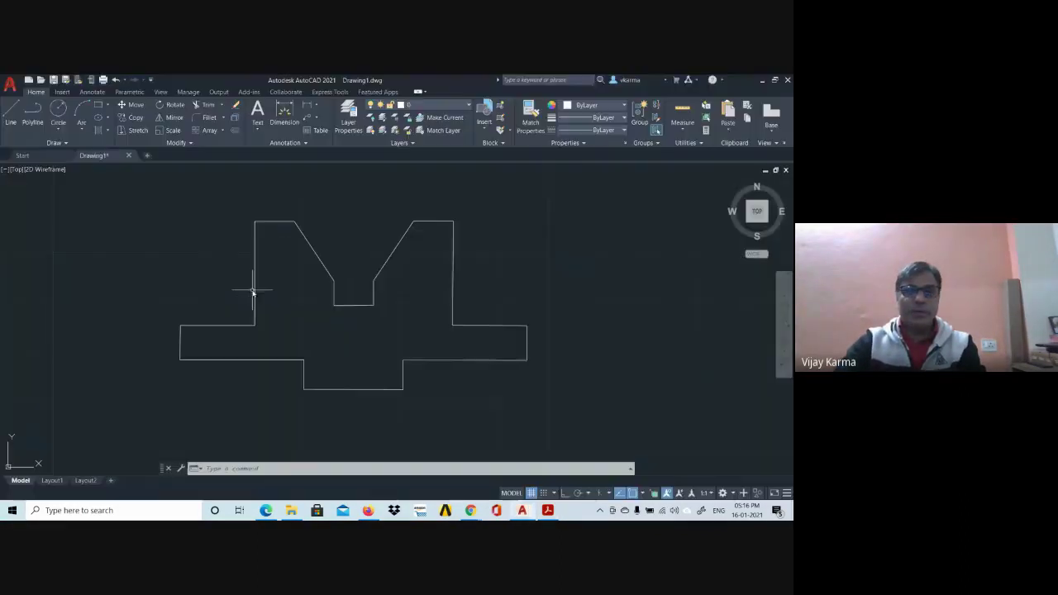
- Move the front view higher to leave room below for the top view, then expand the Draw panel
scroll(316, 295, down, 1)
scroll(319, 291, down, 1)
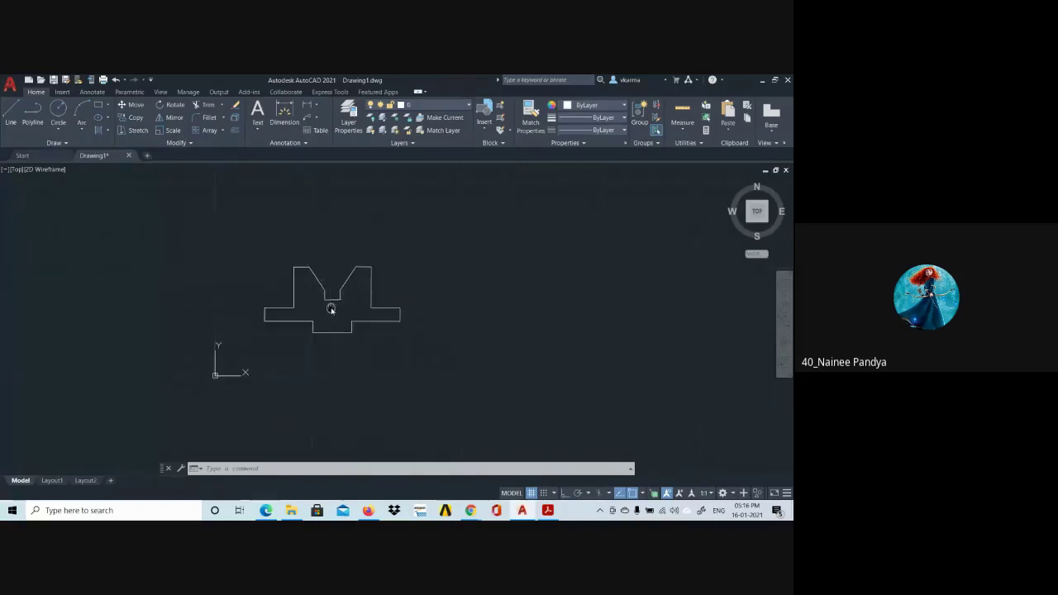
mouse_move(331, 309)
middle_down()
mouse_move(337, 220)
mouse_move(353, 283)
middle_up()
scroll(338, 240, up, 1)
scroll(336, 240, up, 2)
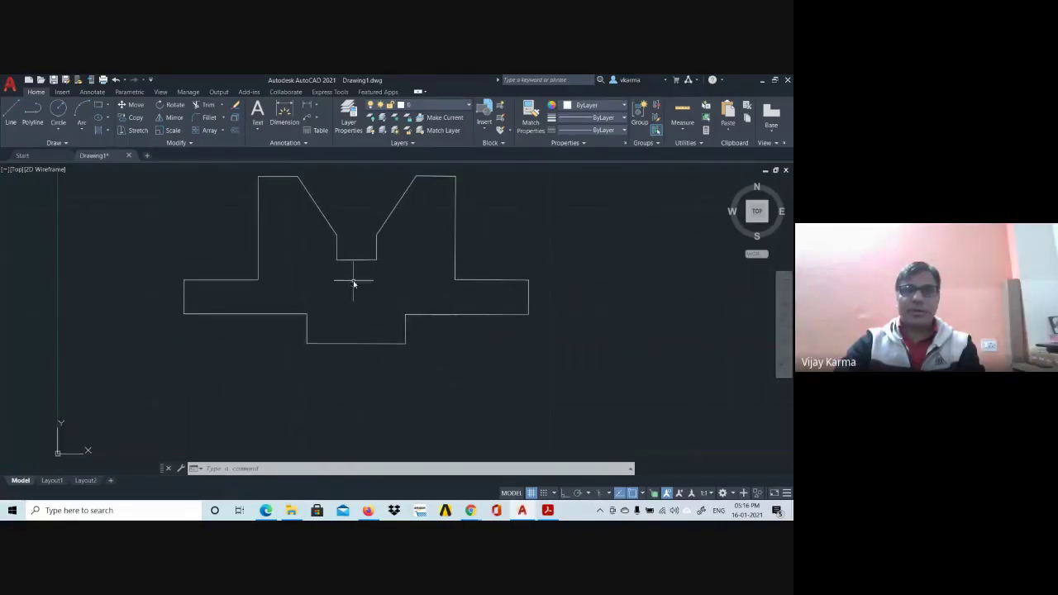
scroll(318, 329, down, 2)
mouse_move(332, 319)
middle_down()
mouse_move(338, 290)
mouse_move(299, 263)
middle_up()
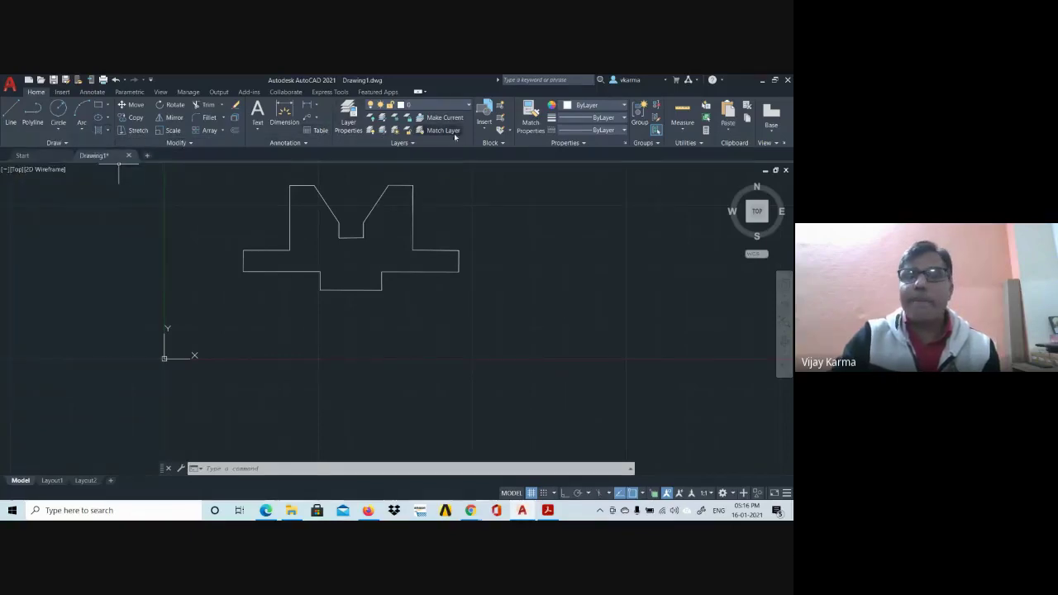
click(68, 144)
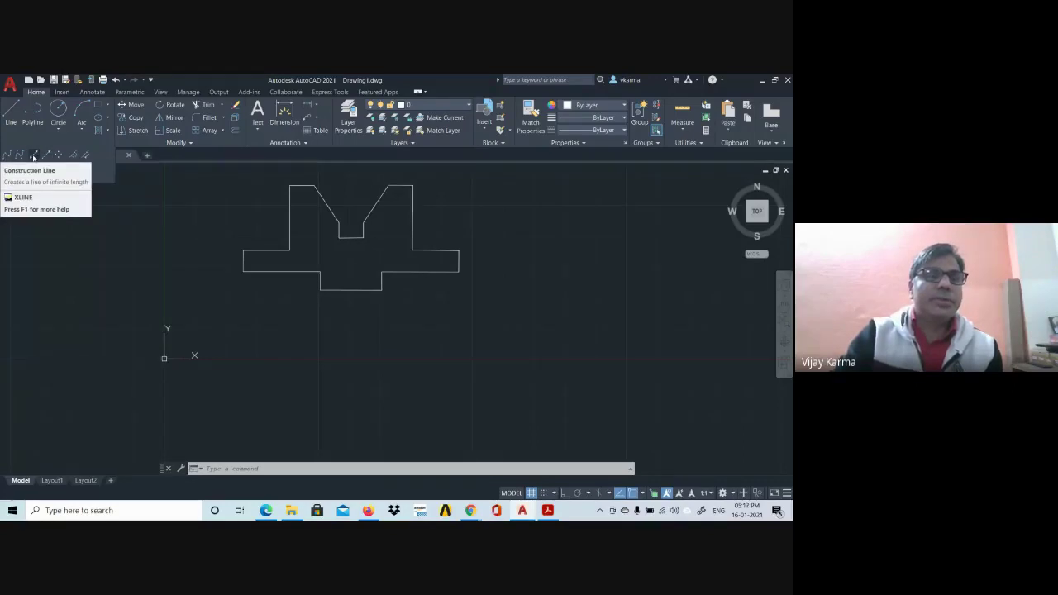
mouse_move(33, 155)
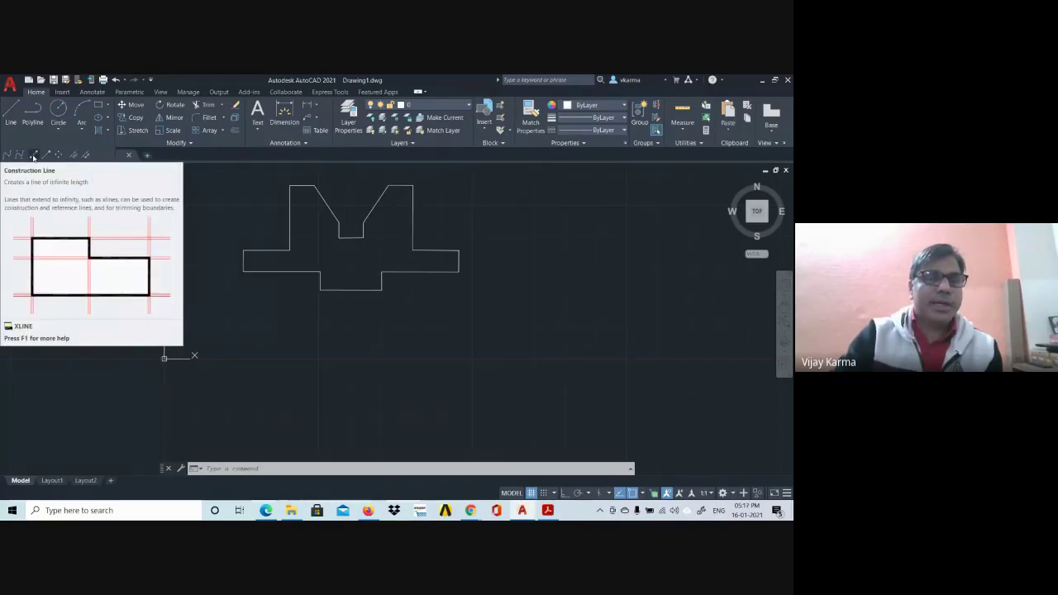
- Drop vertical construction lines from the base's left corner and the next profile corner
click(33, 157)
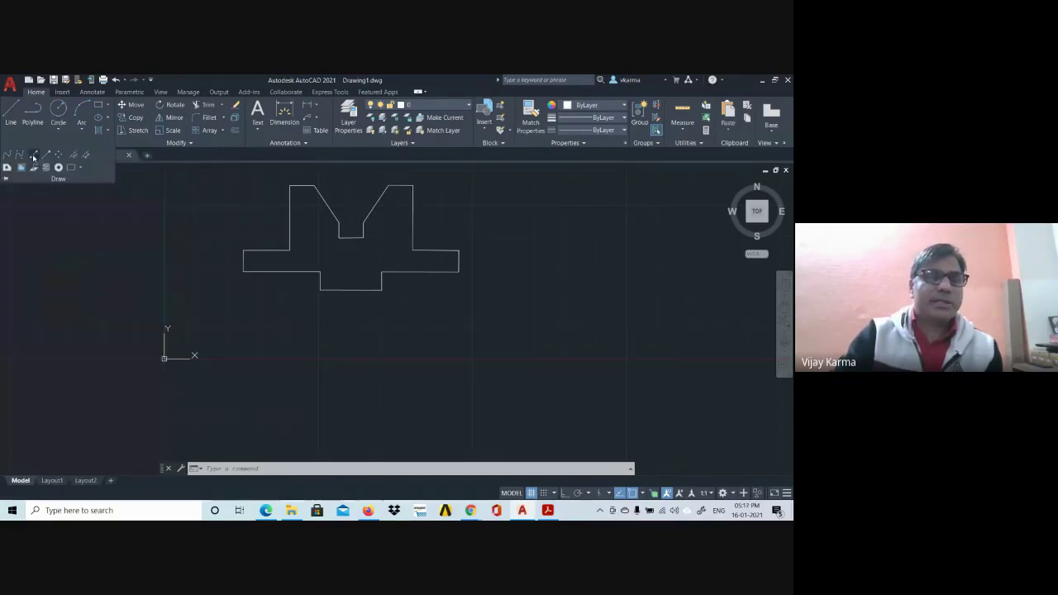
click(243, 272)
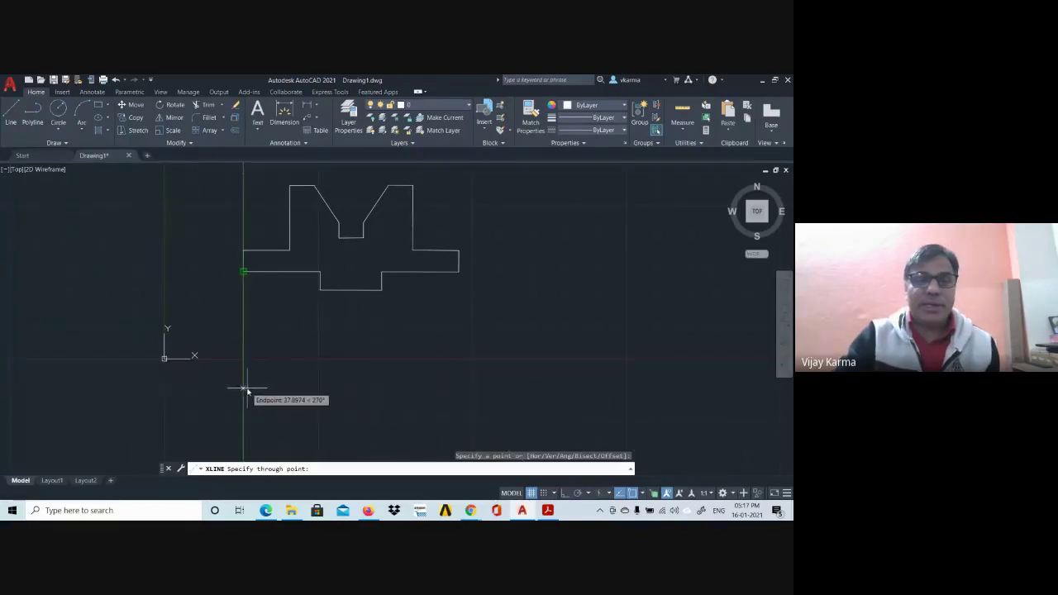
click(245, 389)
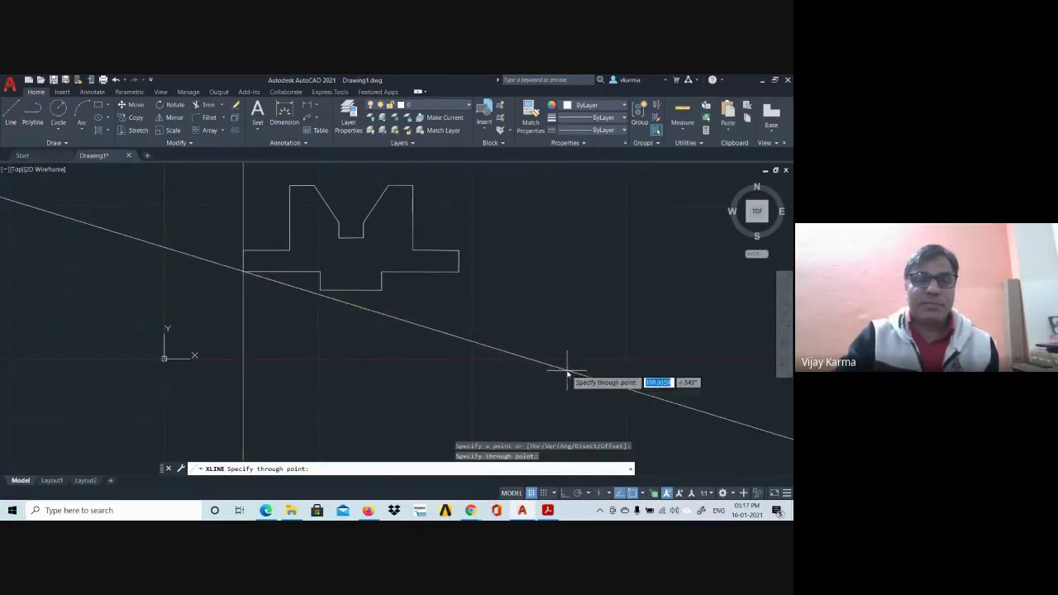
key(Escape)
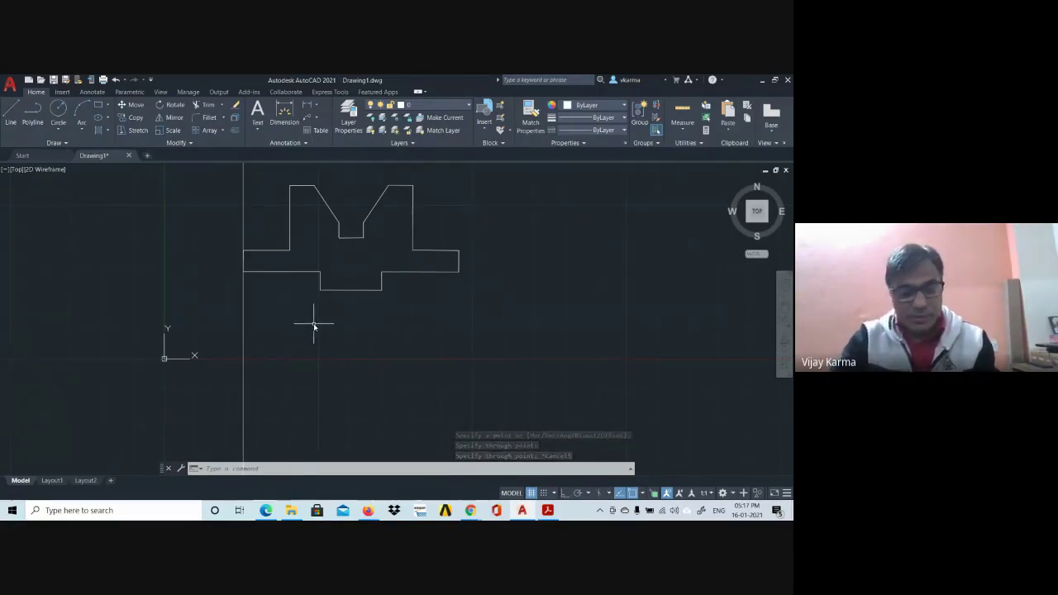
text(xl)
key(Return)
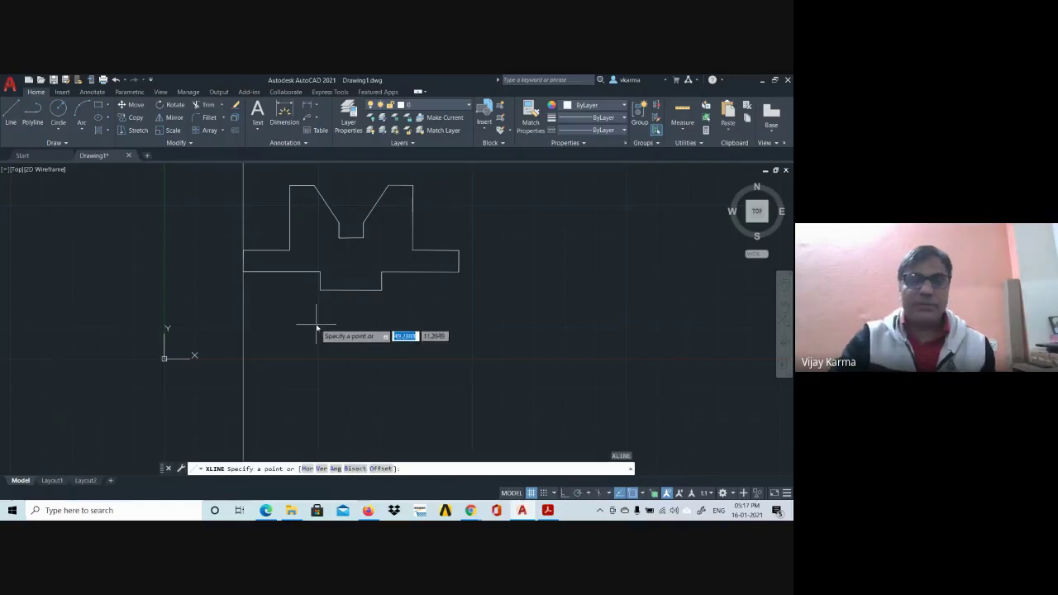
click(289, 249)
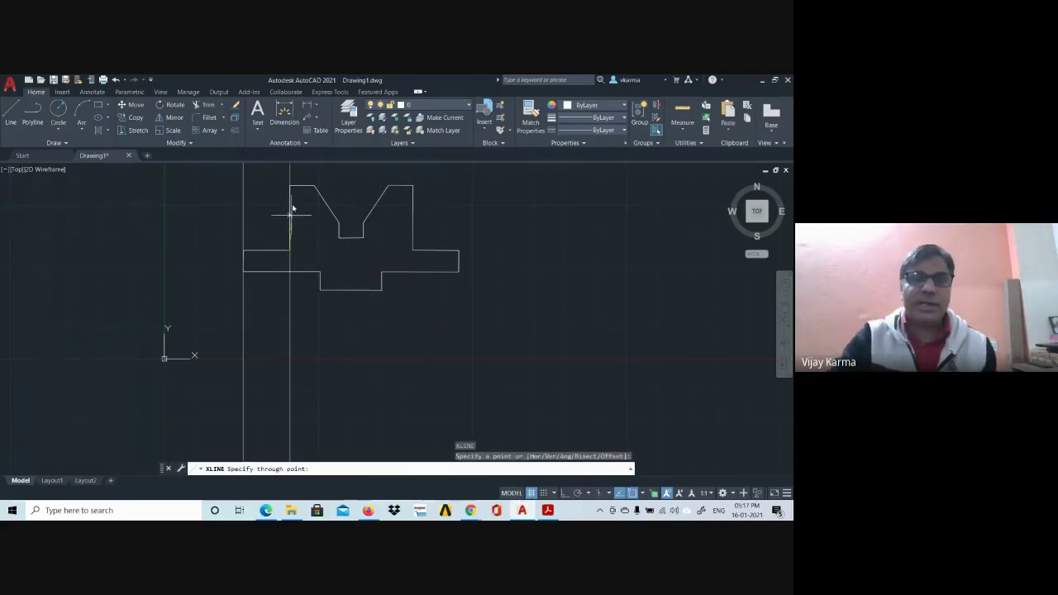
click(293, 361)
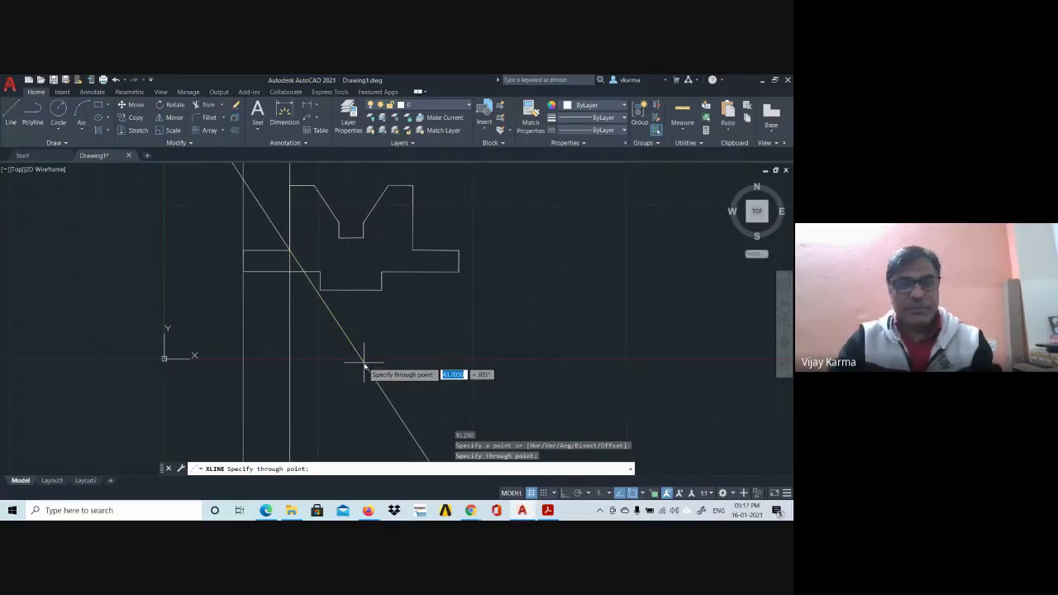
key(Escape)
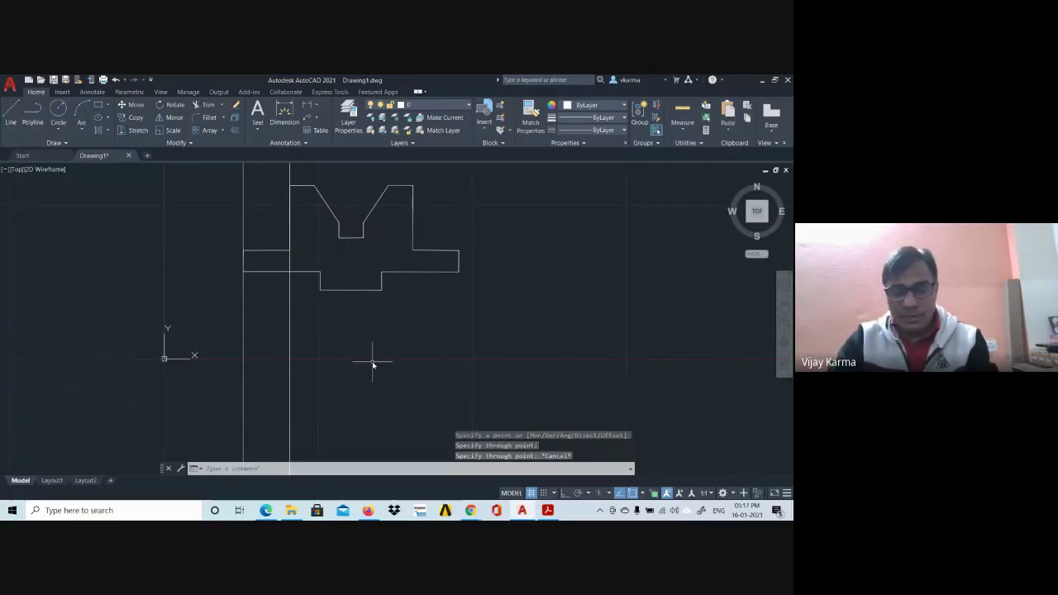
- Add vertical construction lines through the notch's top-left corner and another profile corner
key(Return)
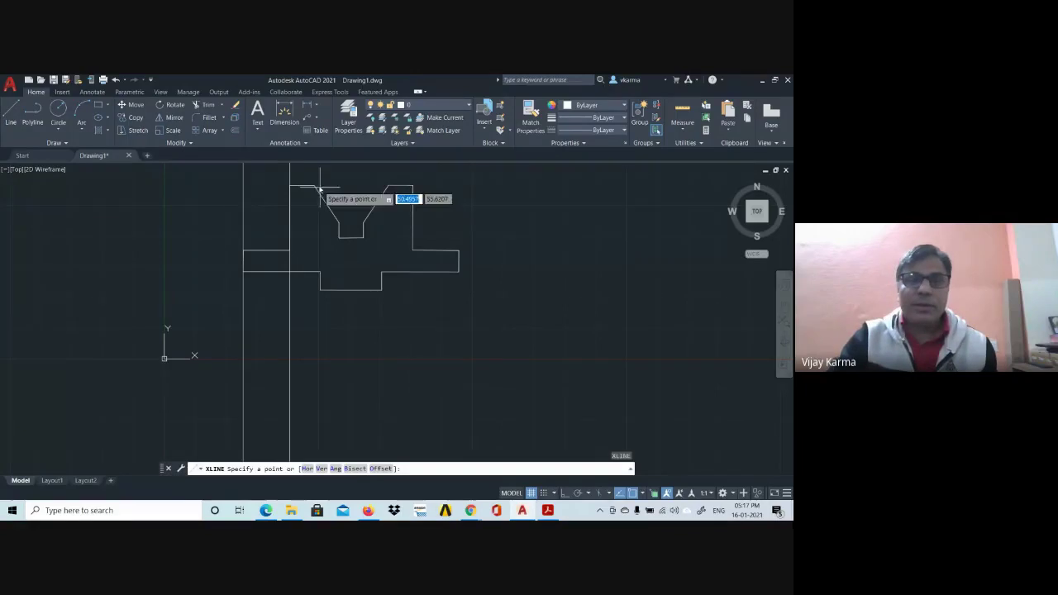
click(317, 187)
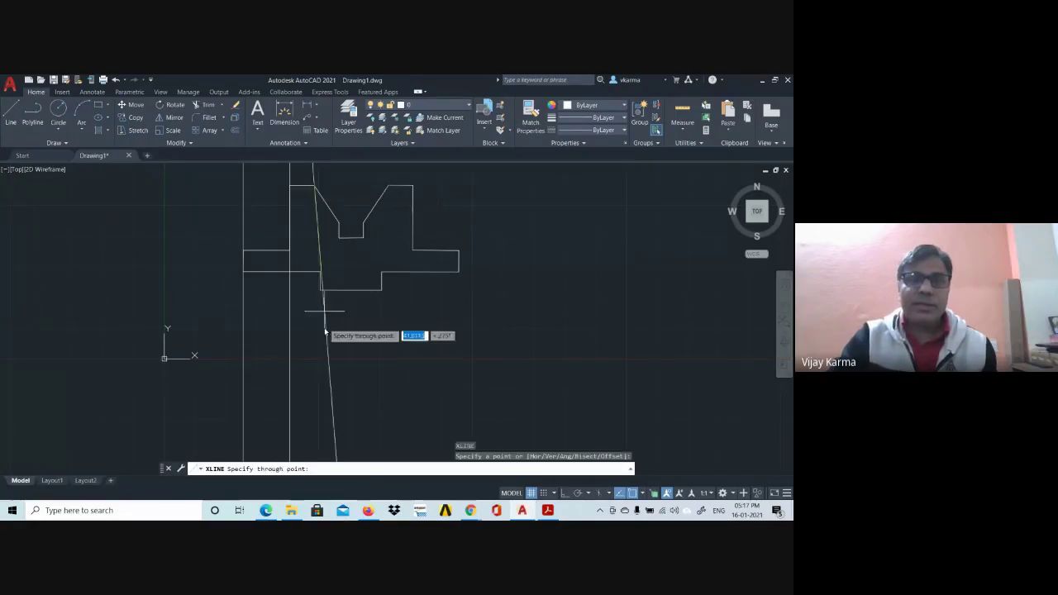
click(315, 371)
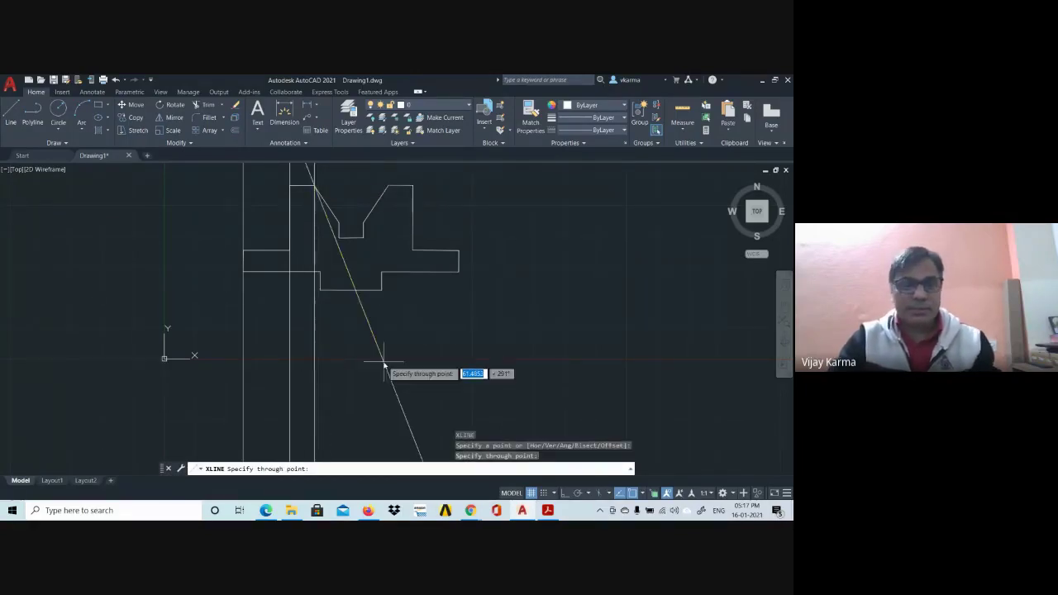
key(Return)
key(Return)
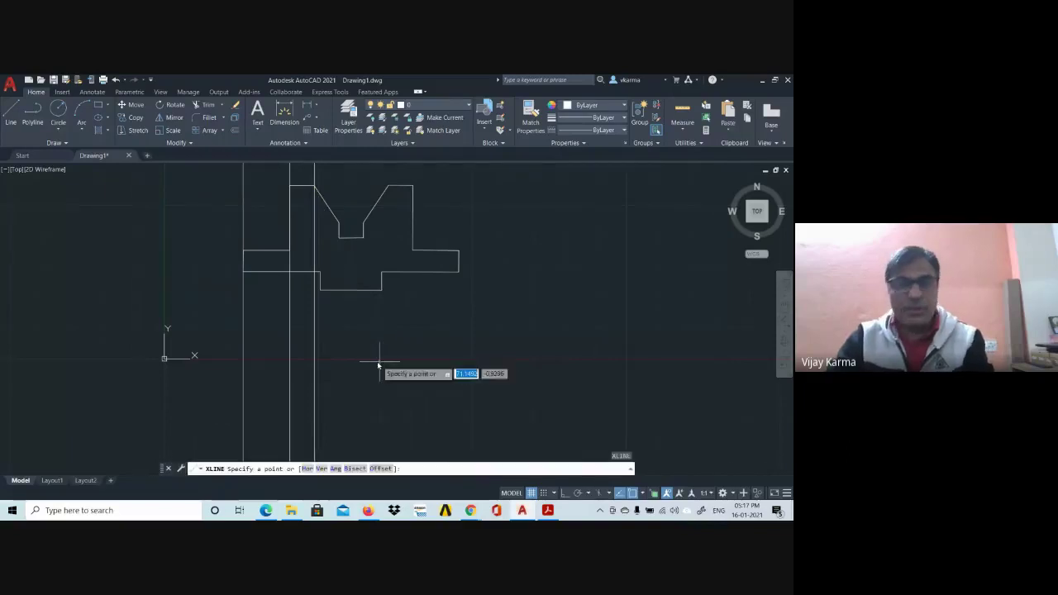
click(322, 275)
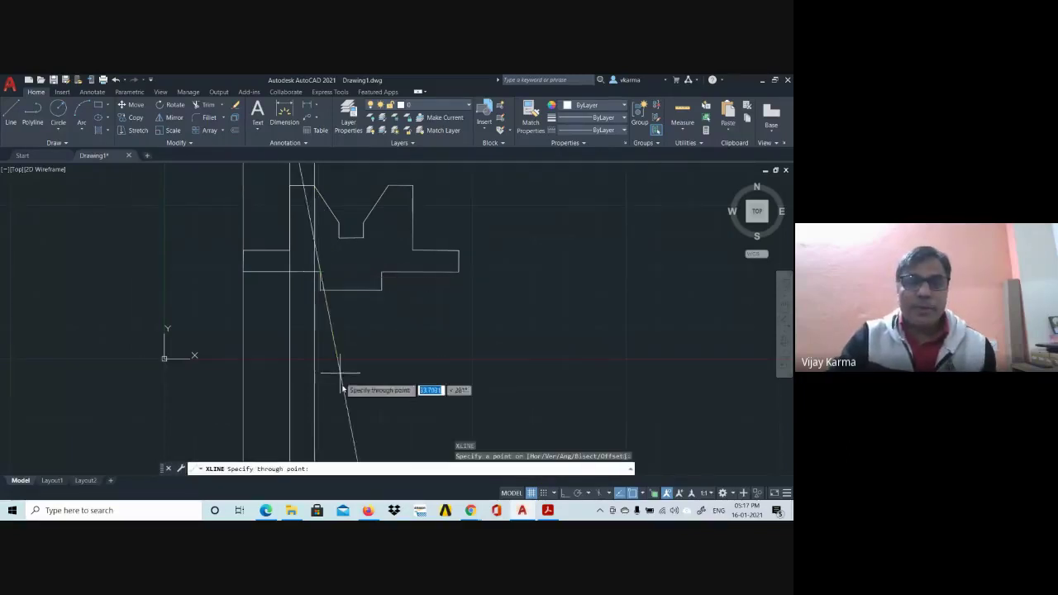
click(323, 408)
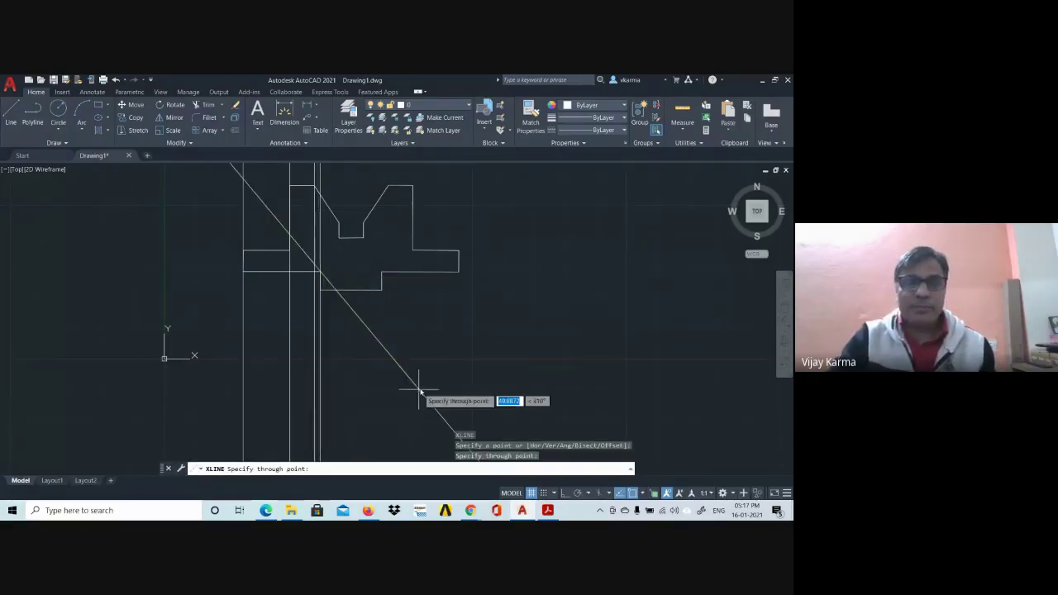
key(Escape)
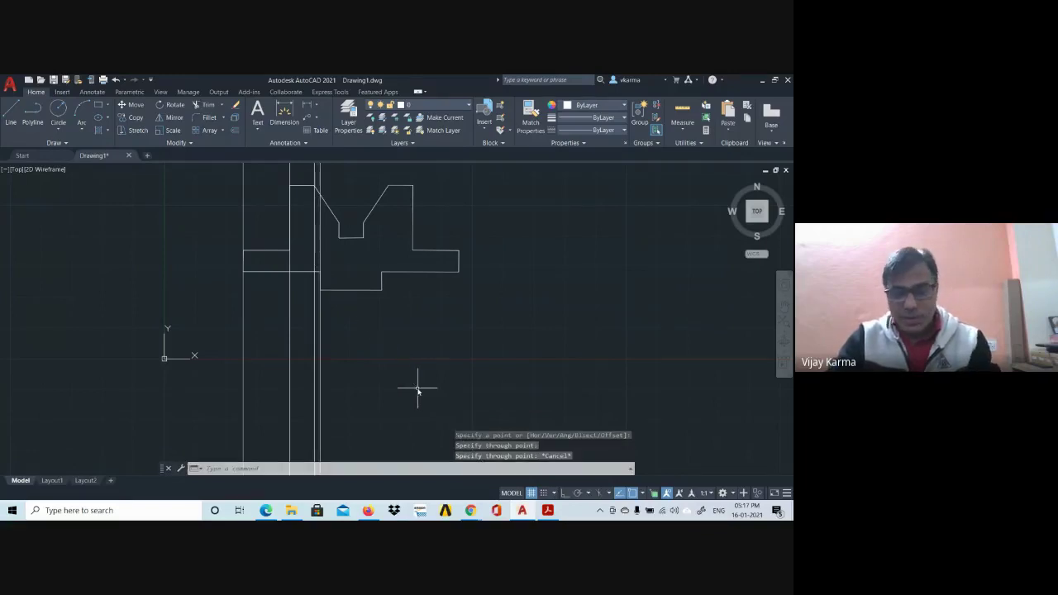
- Project a vertical construction line down from the notch's bottom-right corner
key(Return)
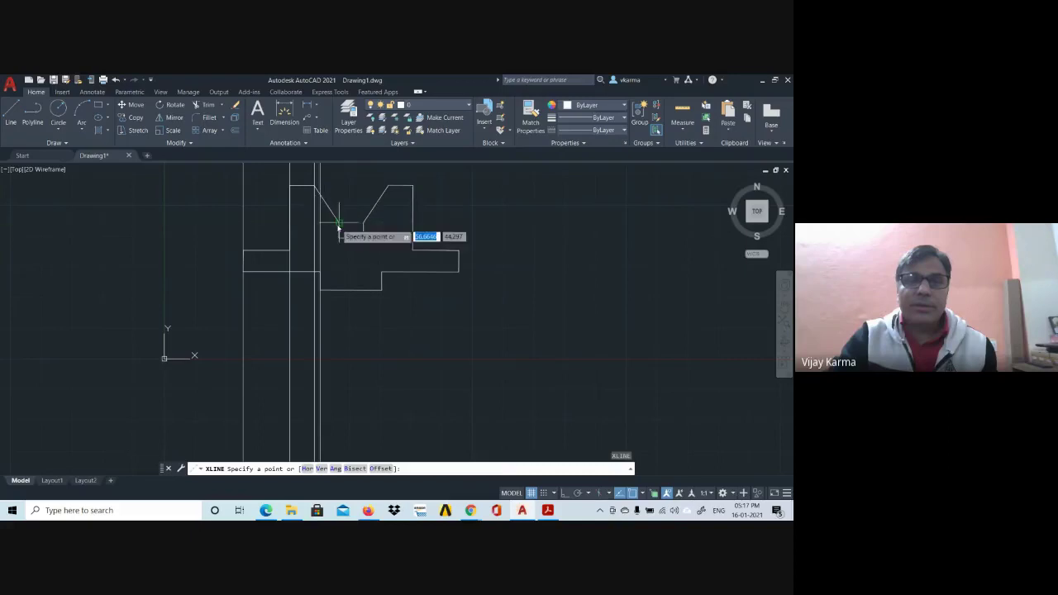
click(338, 224)
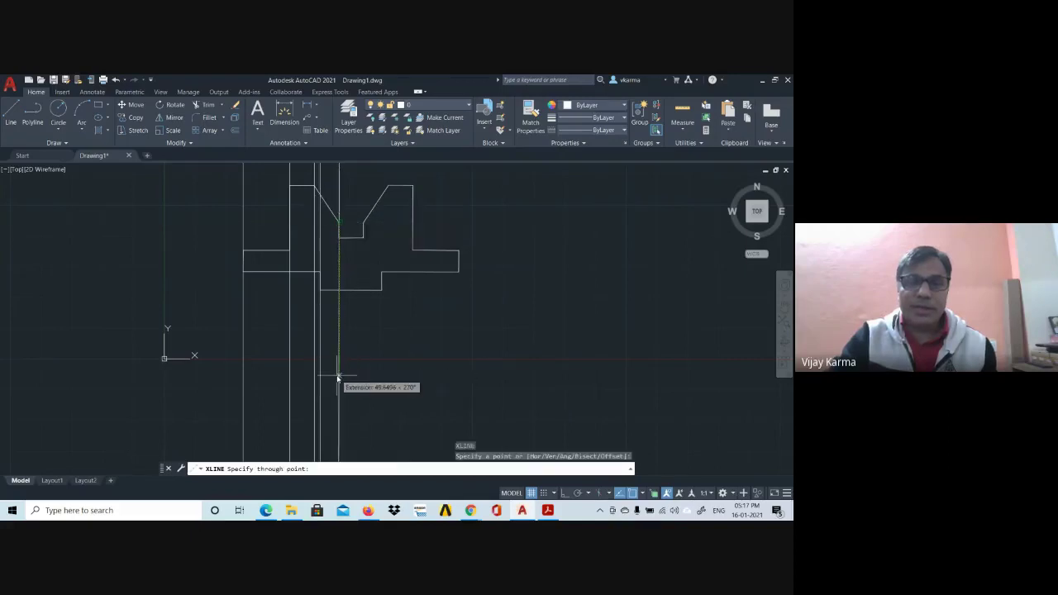
key(Escape)
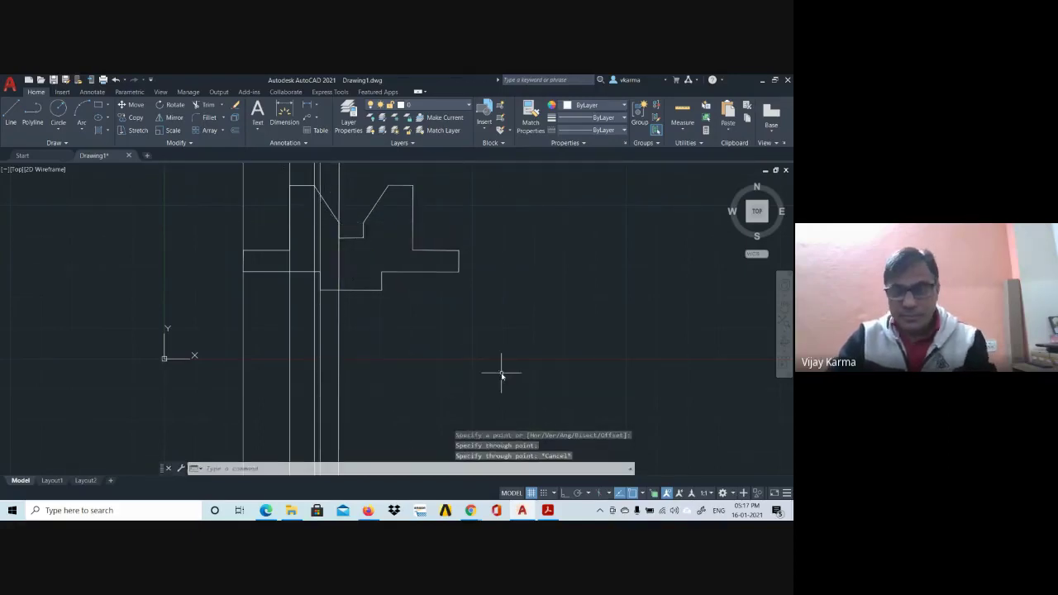
key(Return)
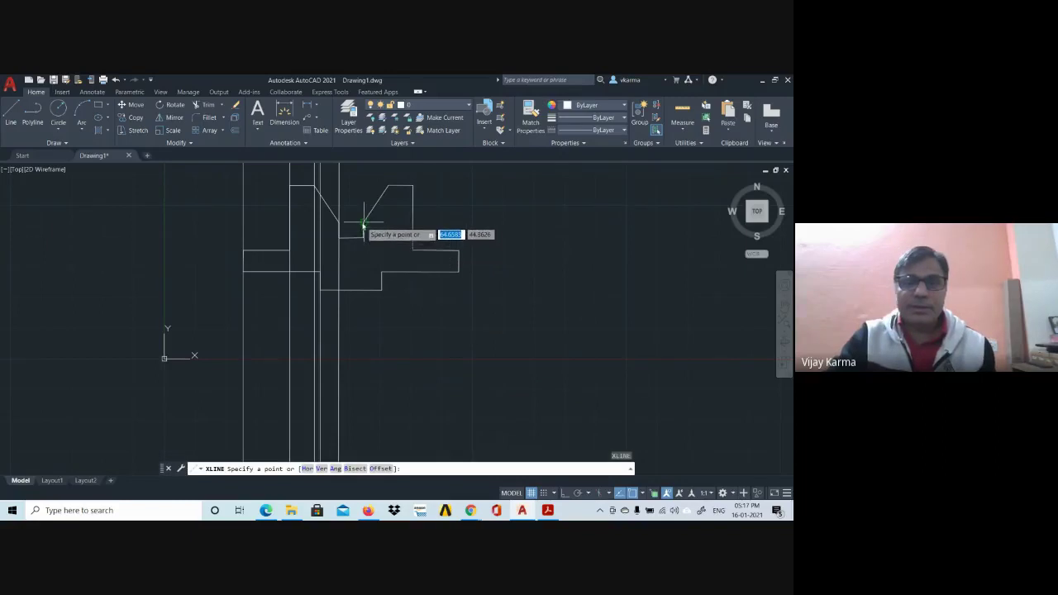
click(364, 232)
click(361, 389)
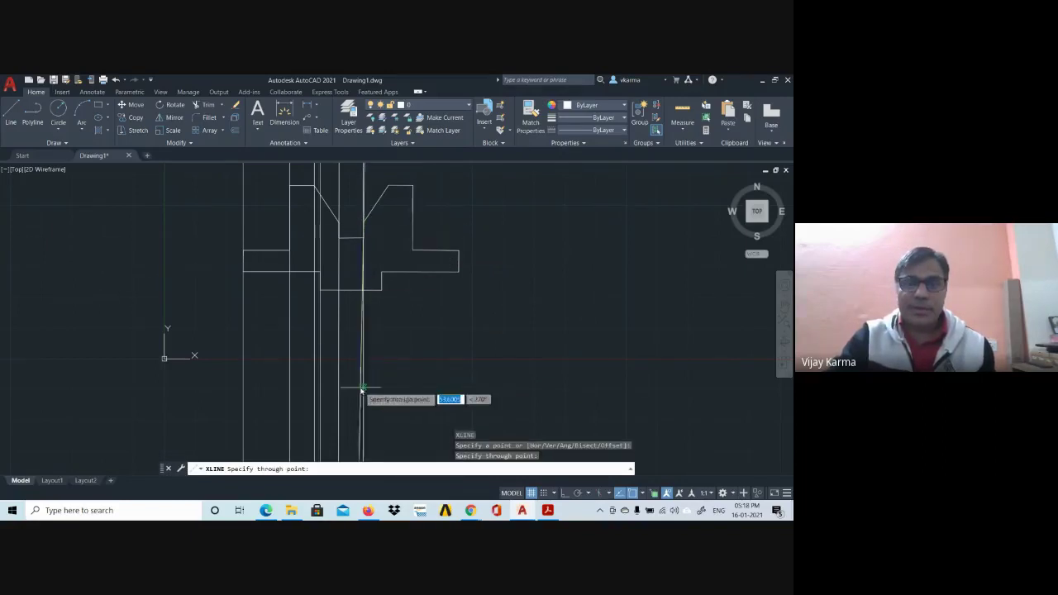
key(Escape)
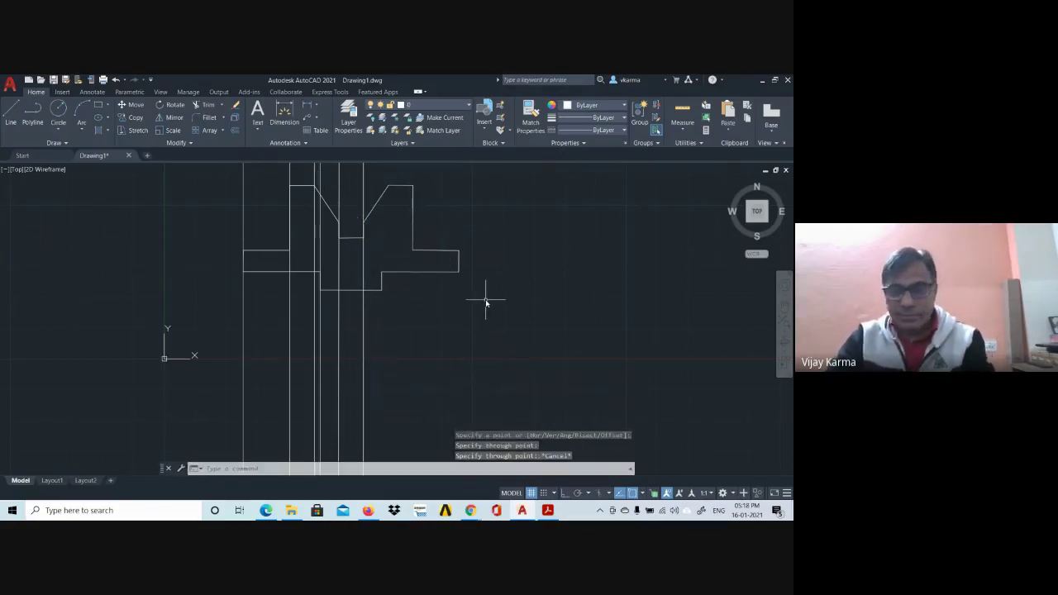
- Discard misplaced attempts and anchor a vertical construction line at the base's right end
key(Return)
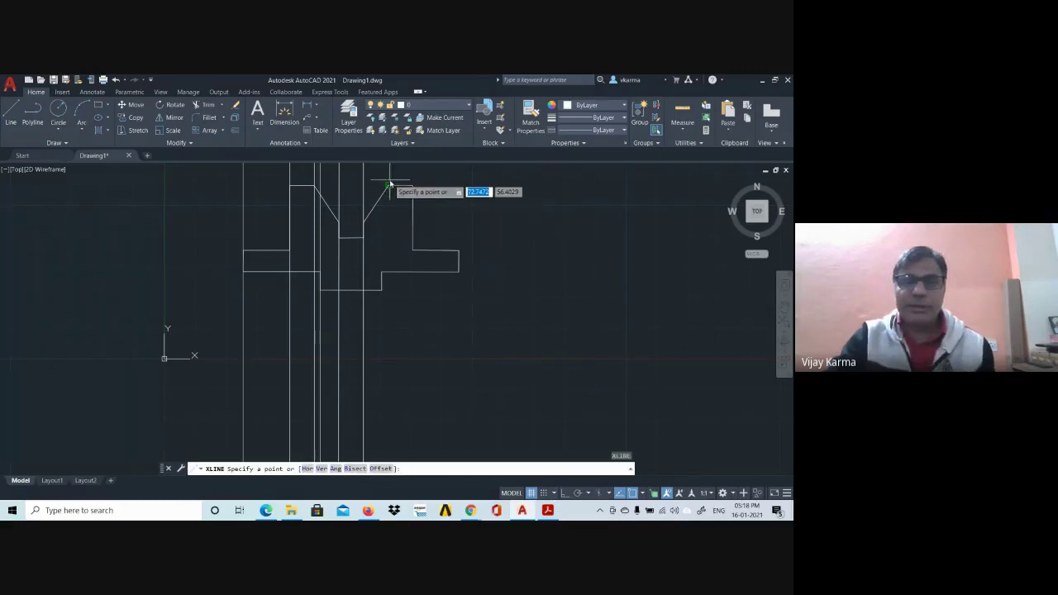
click(388, 185)
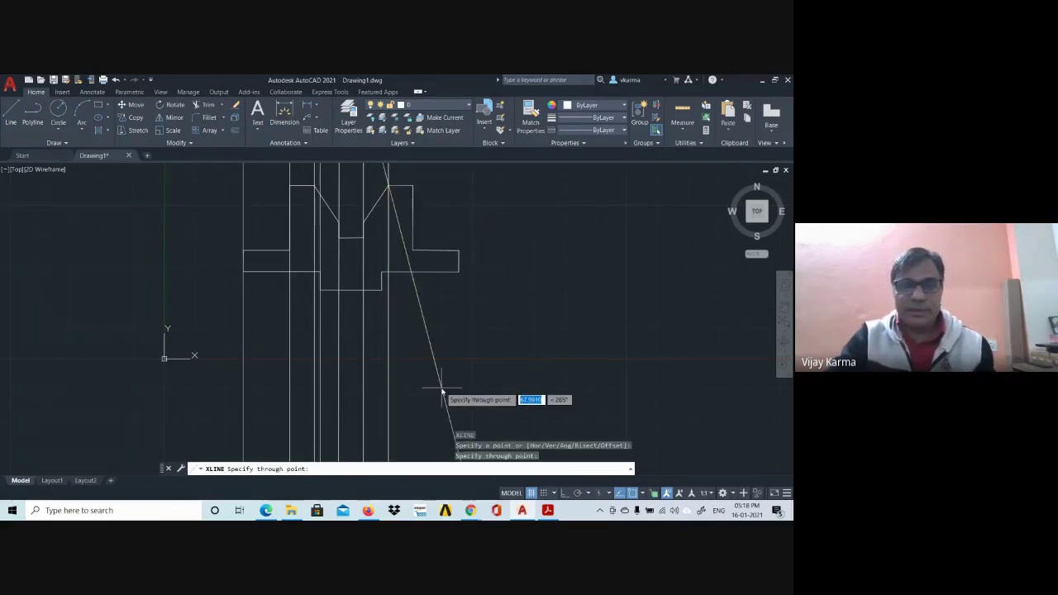
key(Escape)
key(Return)
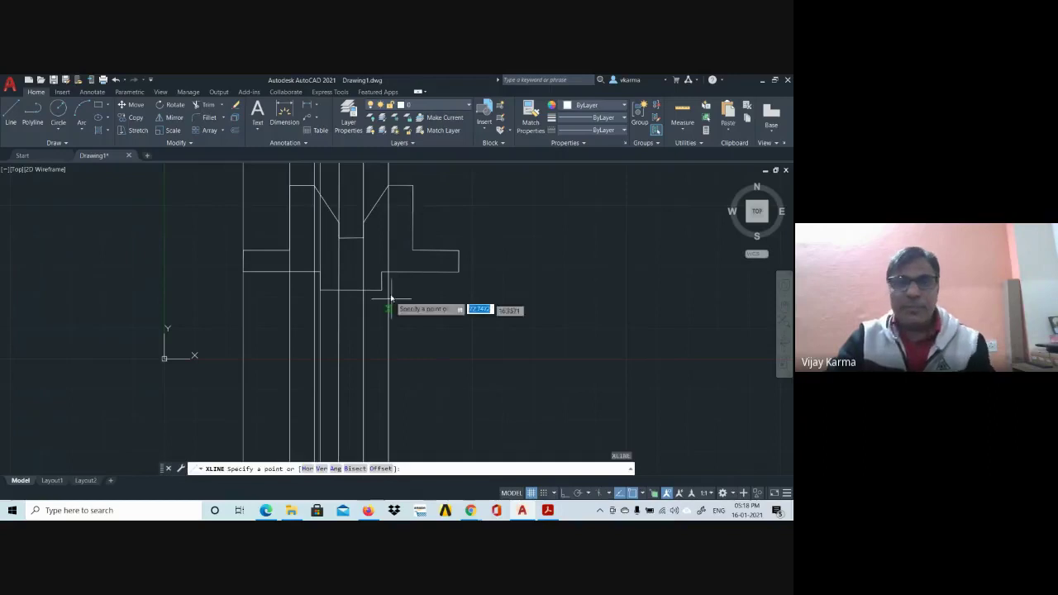
click(382, 272)
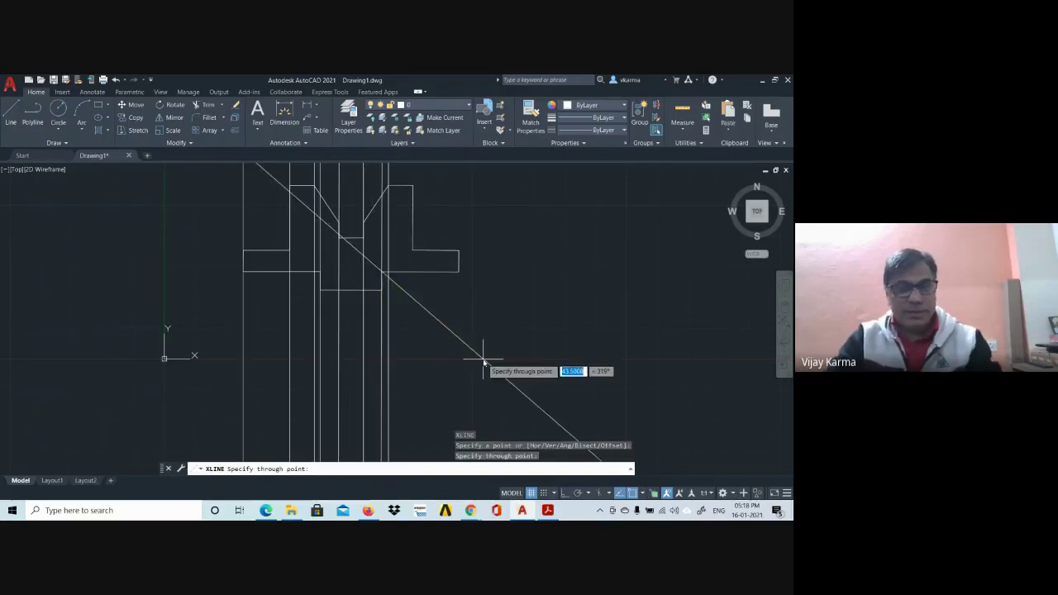
key(Escape)
key(Return)
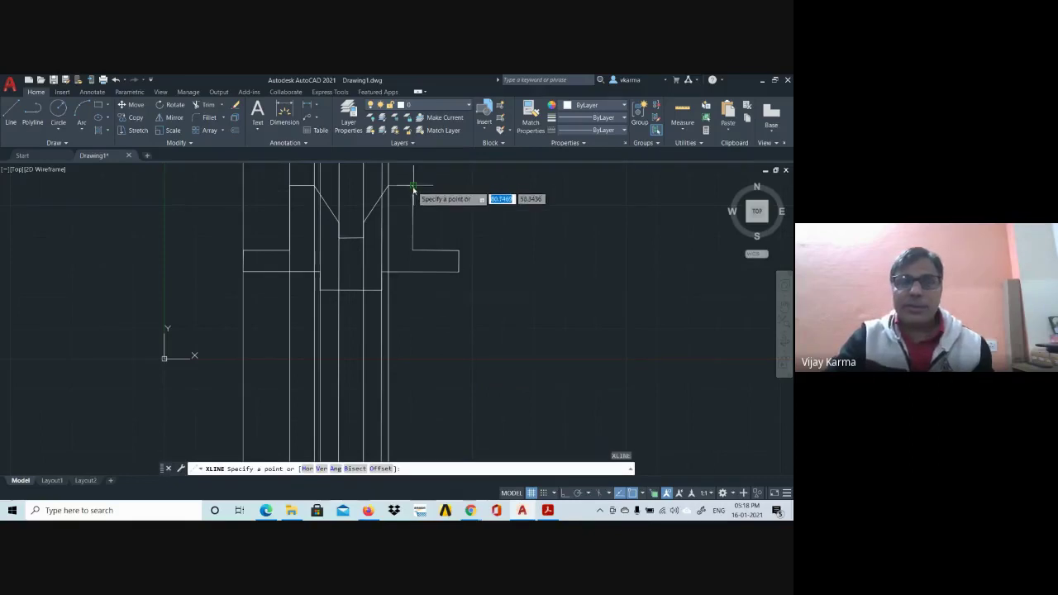
click(413, 190)
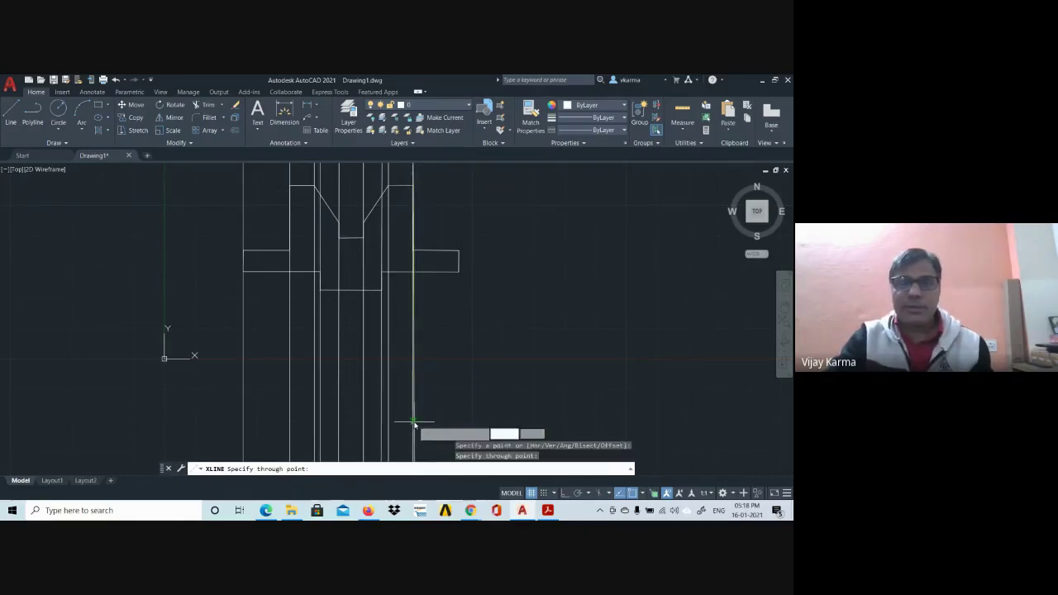
key(Escape)
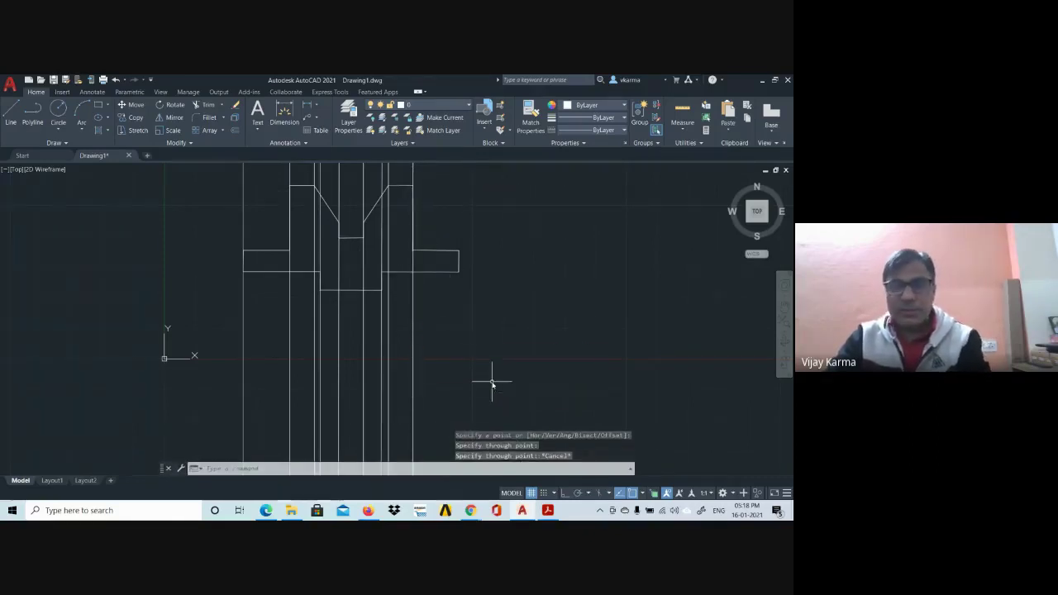
key(Return)
click(458, 250)
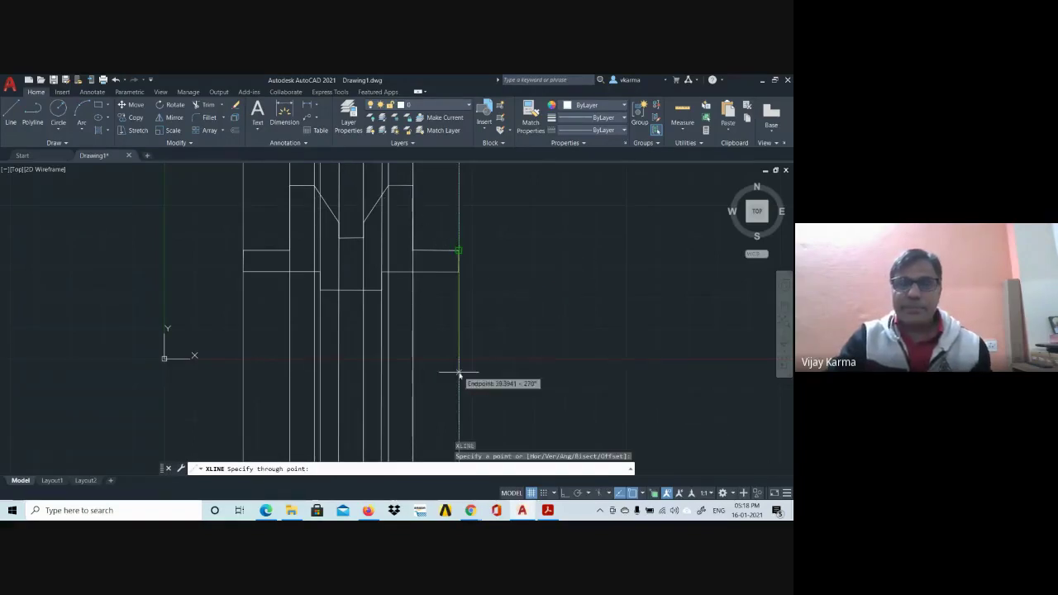
key(Escape)
key(Escape)
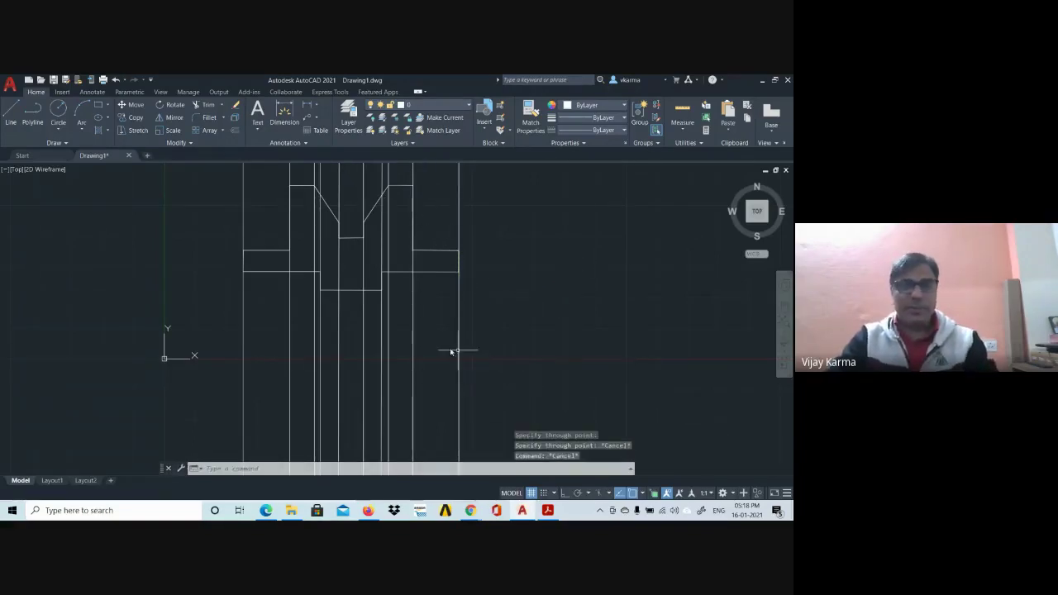
scroll(409, 318, down, 3)
scroll(409, 319, down, 5)
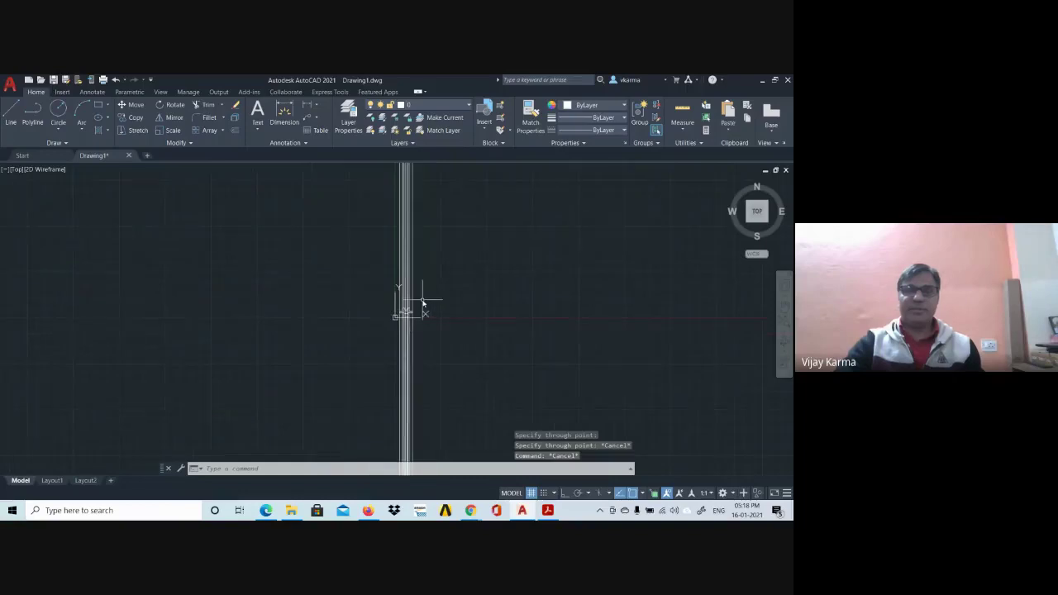
scroll(421, 298, up, 3)
scroll(339, 444, up, 2)
scroll(339, 444, up, 4)
scroll(388, 297, up, 2)
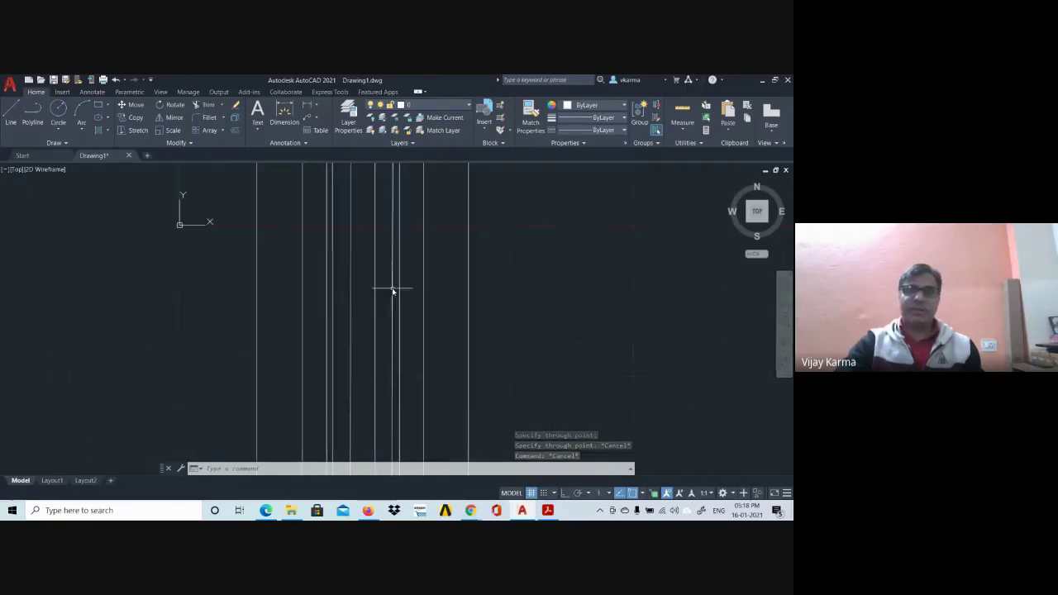
middle_drag(392, 282, 415, 389)
scroll(415, 389, up, 2)
middle_drag(422, 348, 414, 430)
scroll(413, 384, down, 2)
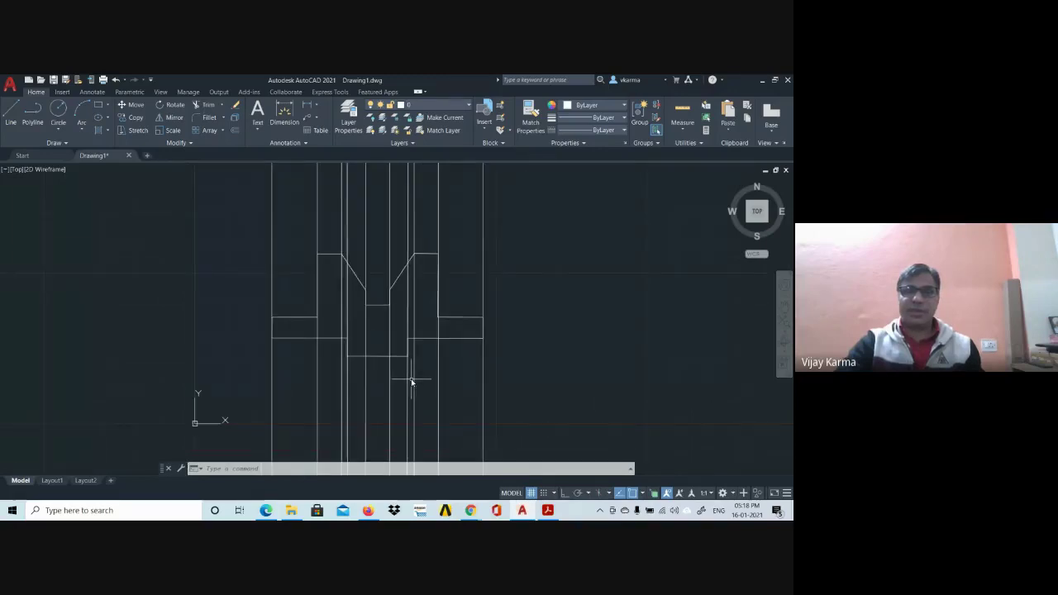
middle_drag(410, 371, 413, 311)
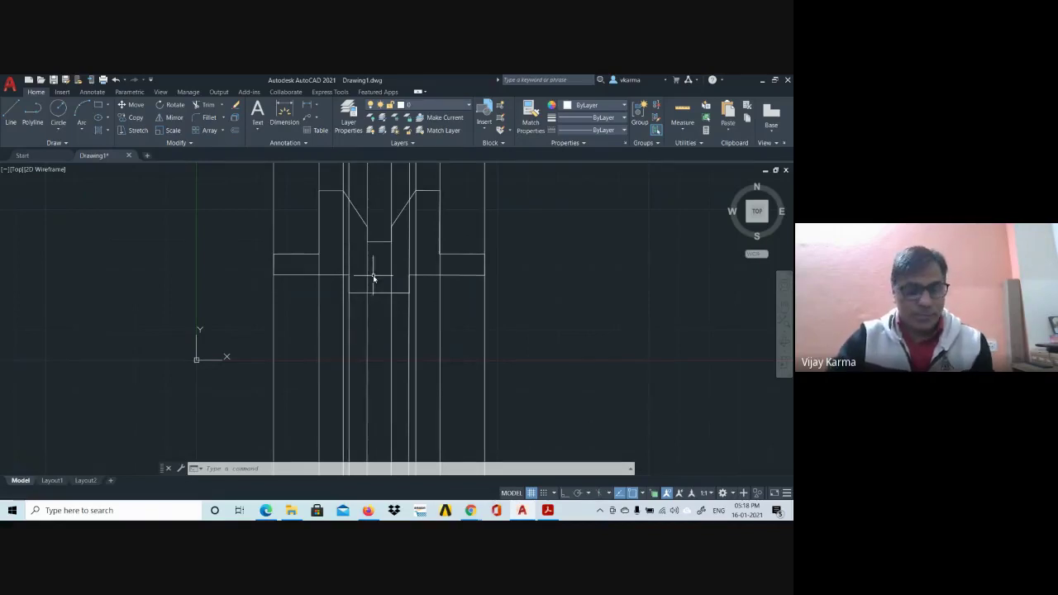
key(alt+Tab)
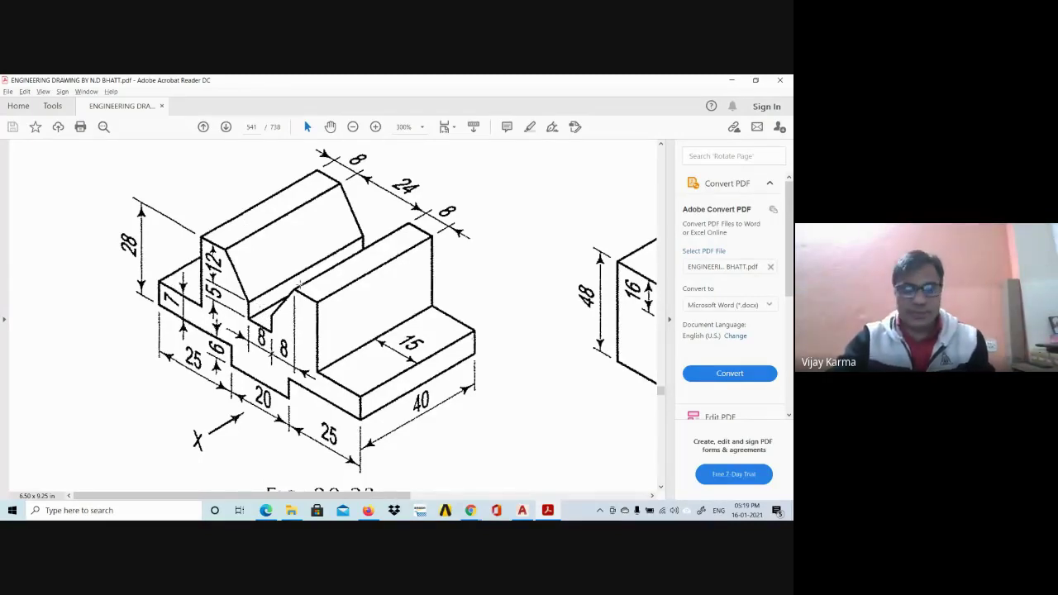
key(alt+Tab)
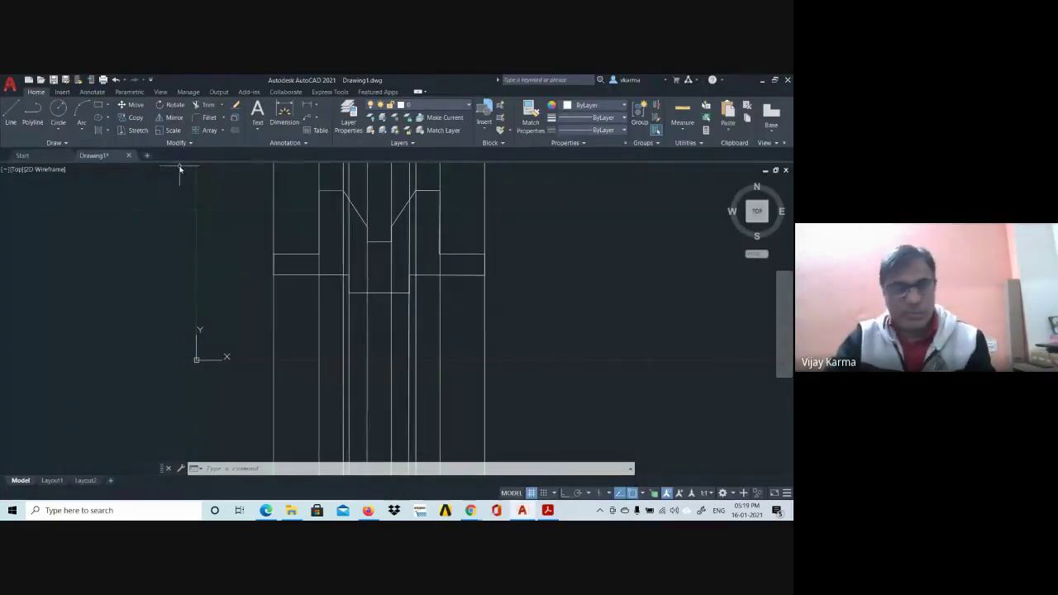
- Draw the top view's upper horizontal edge across the projection lines
click(12, 115)
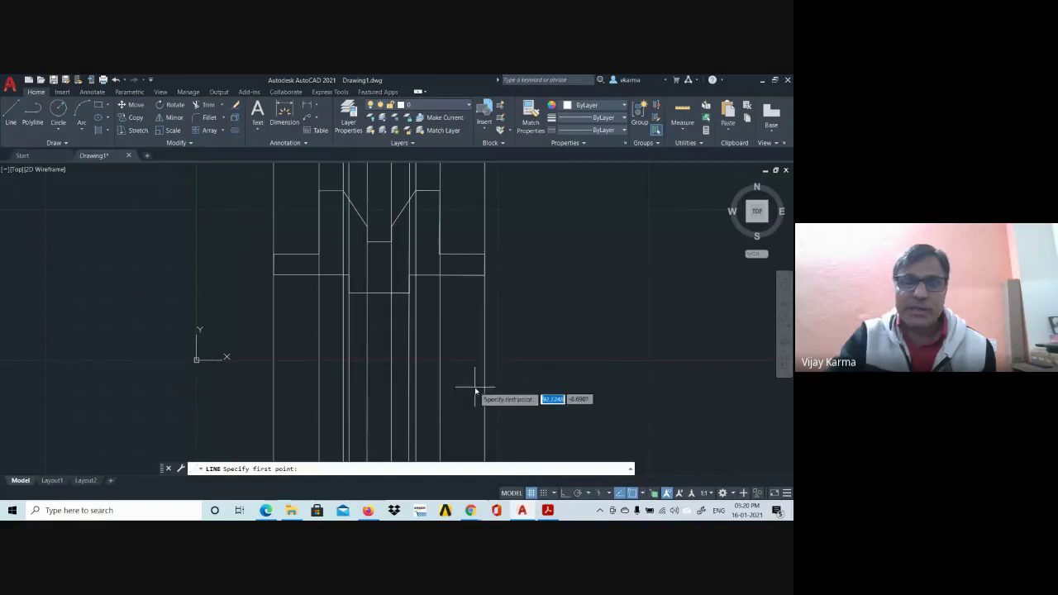
click(493, 345)
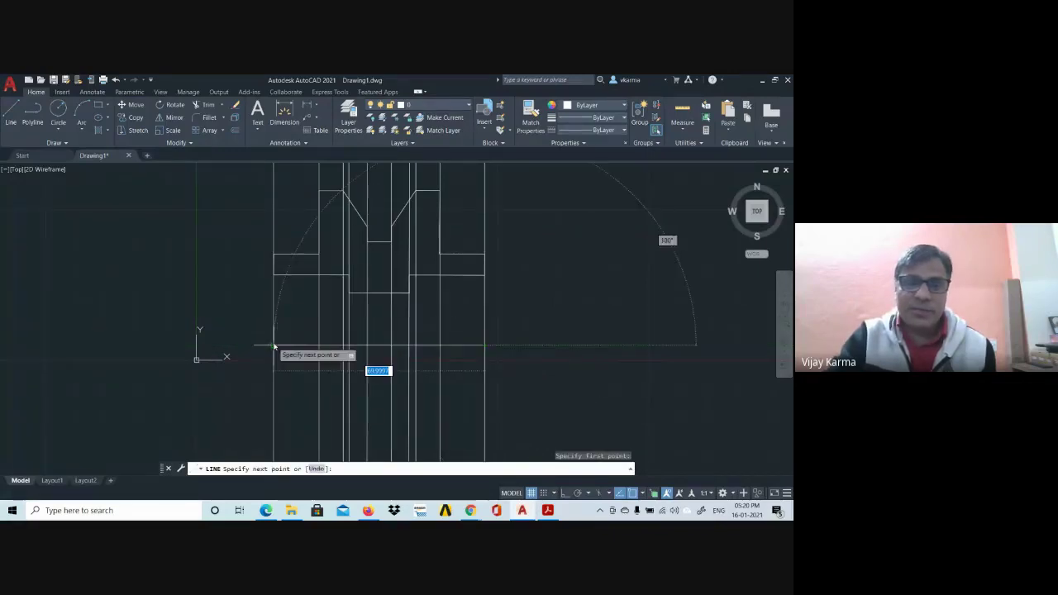
key(Escape)
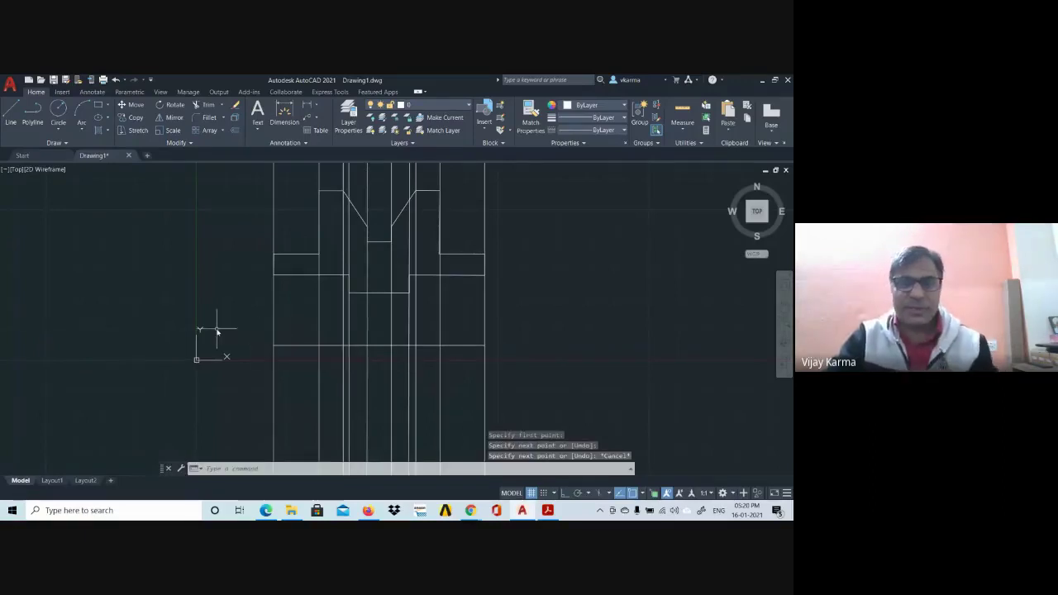
middle_drag(354, 405, 358, 324)
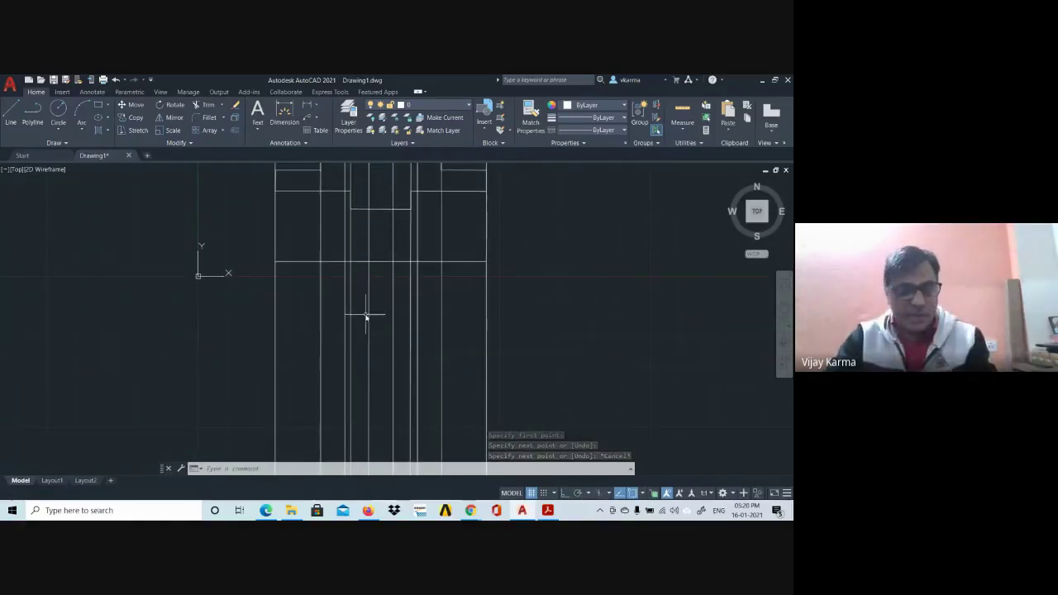
- Check the Fig. 20-33 reference PDF, then select the new horizontal edge
key(alt+Tab)
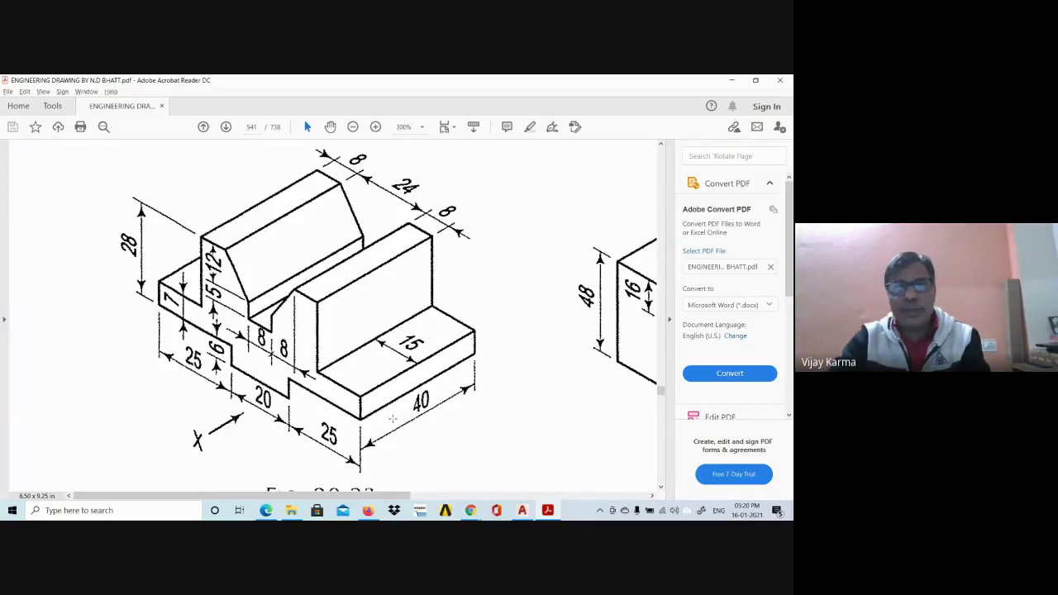
key(alt+Tab)
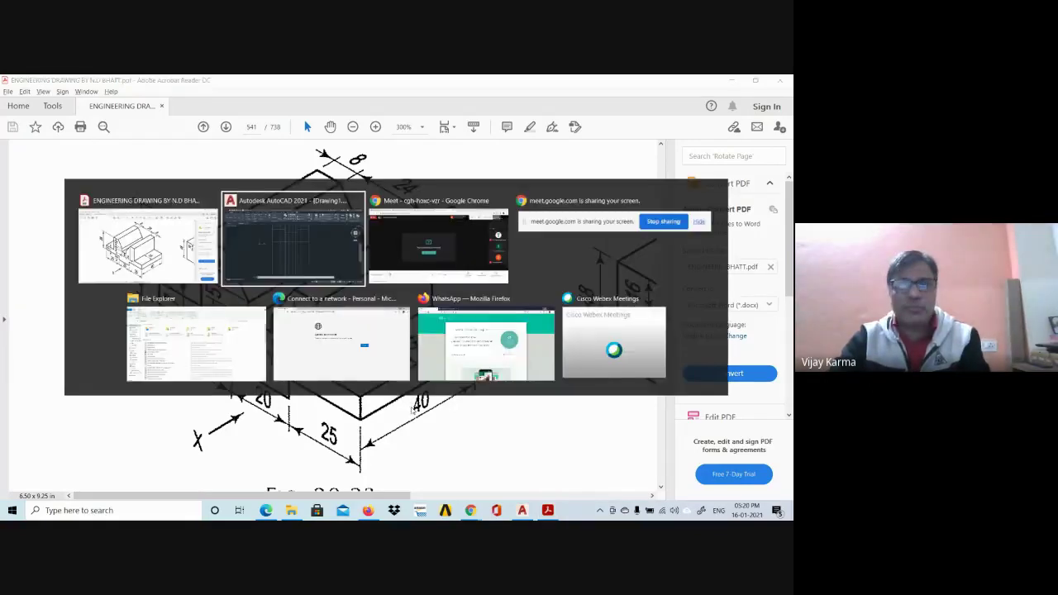
click(470, 261)
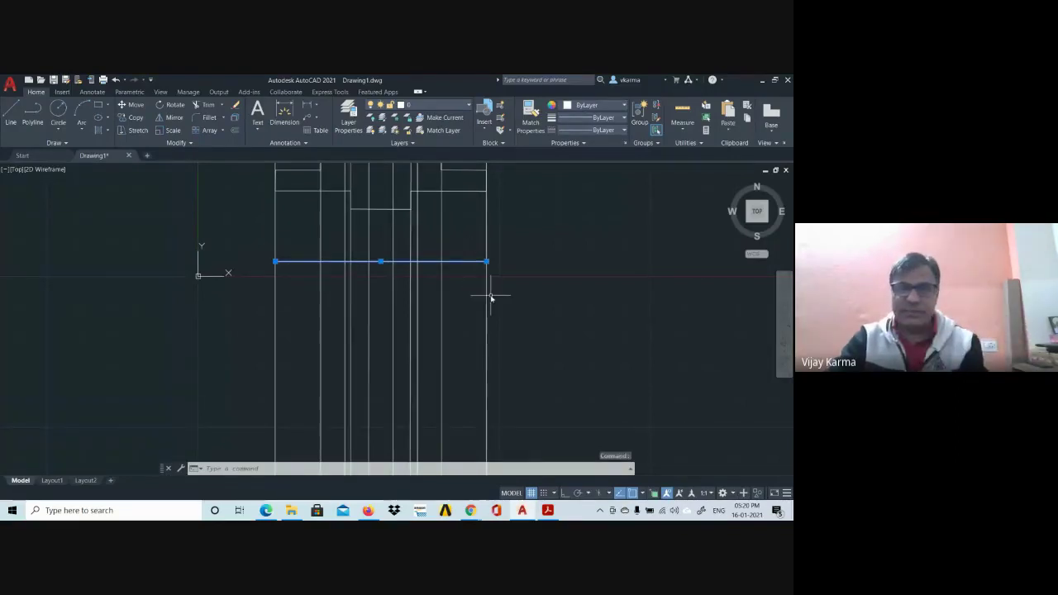
key(Escape)
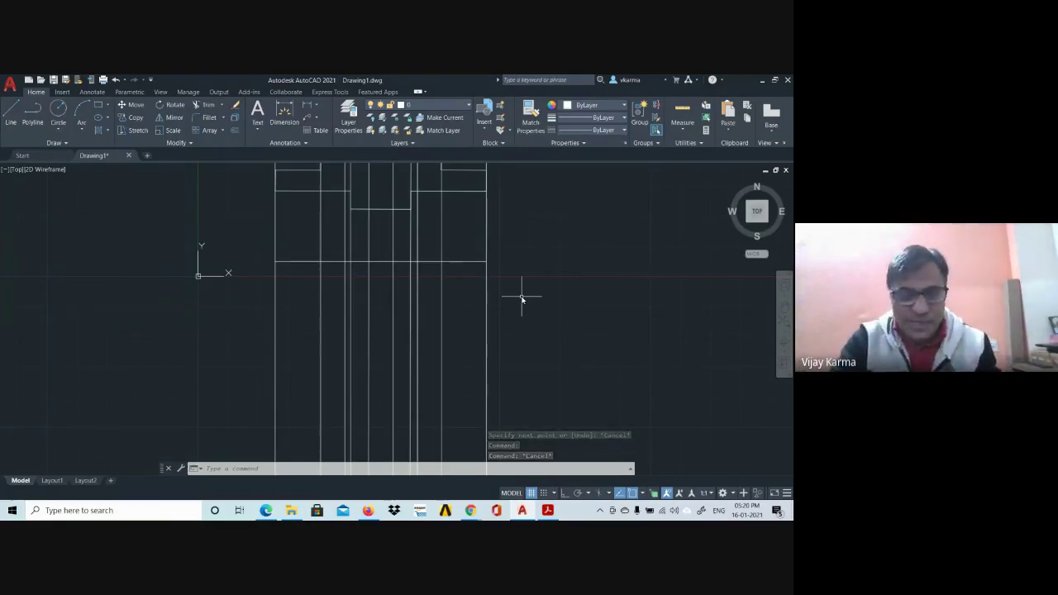
text(offse)
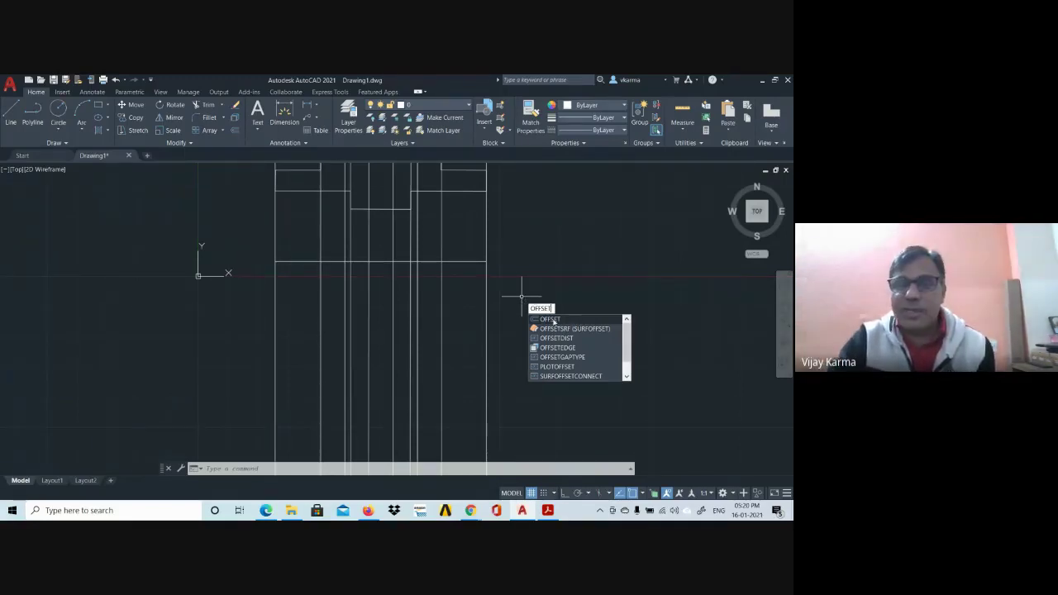
click(550, 320)
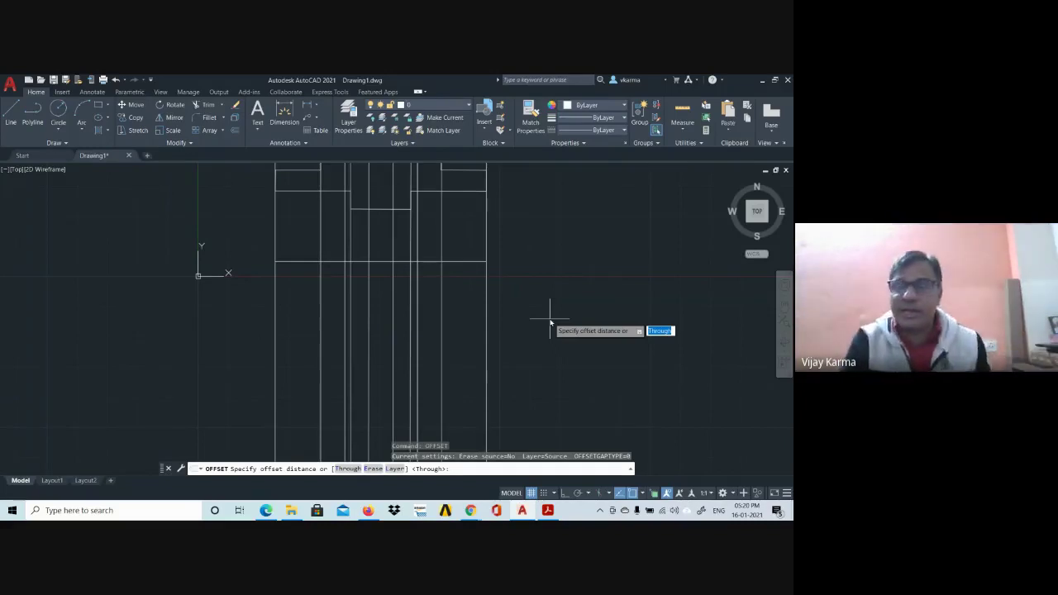
text(40)
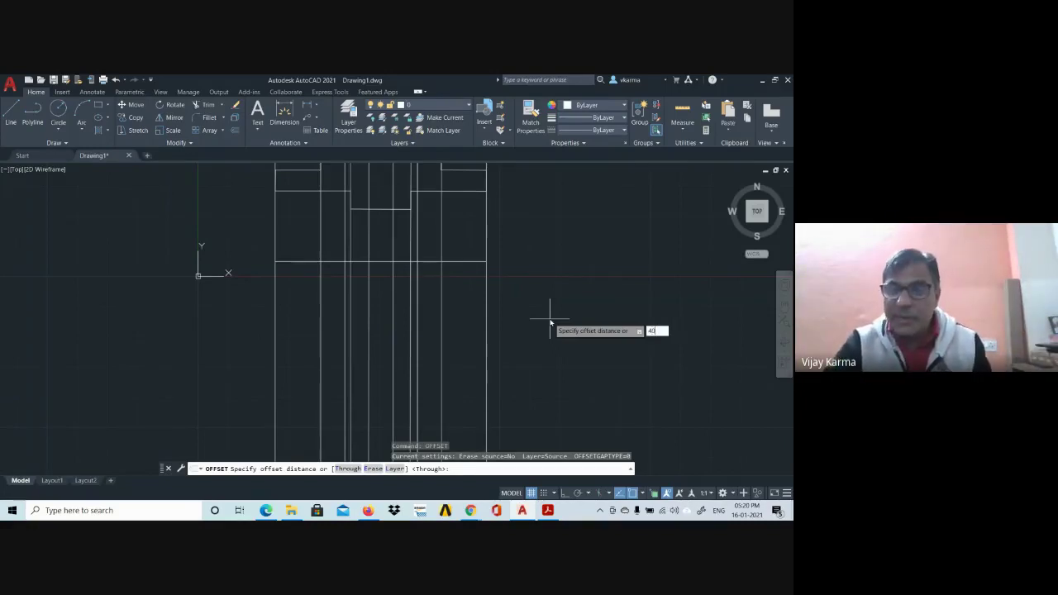
key(Return)
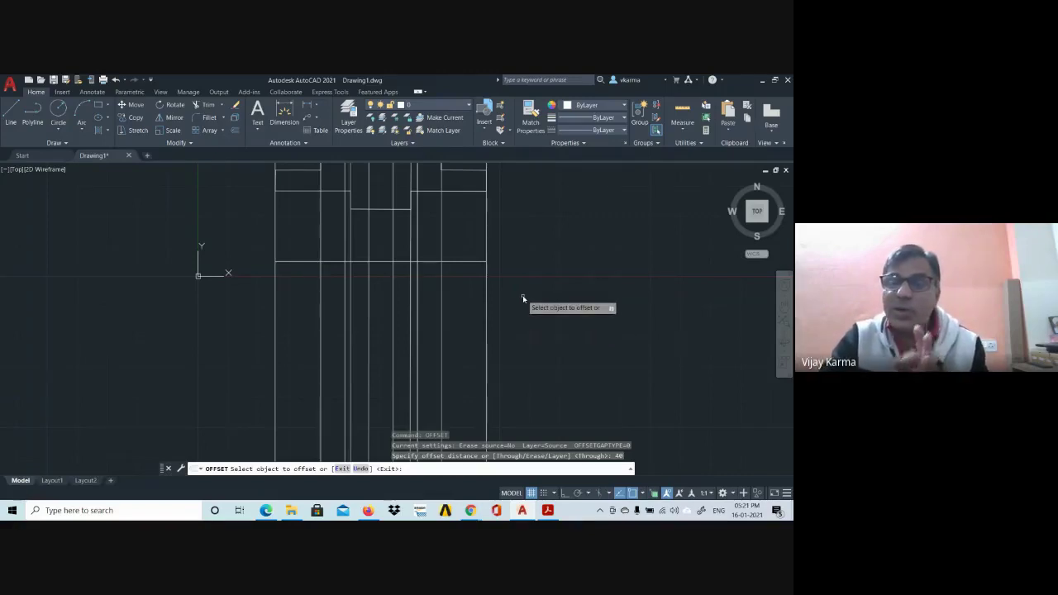
click(463, 263)
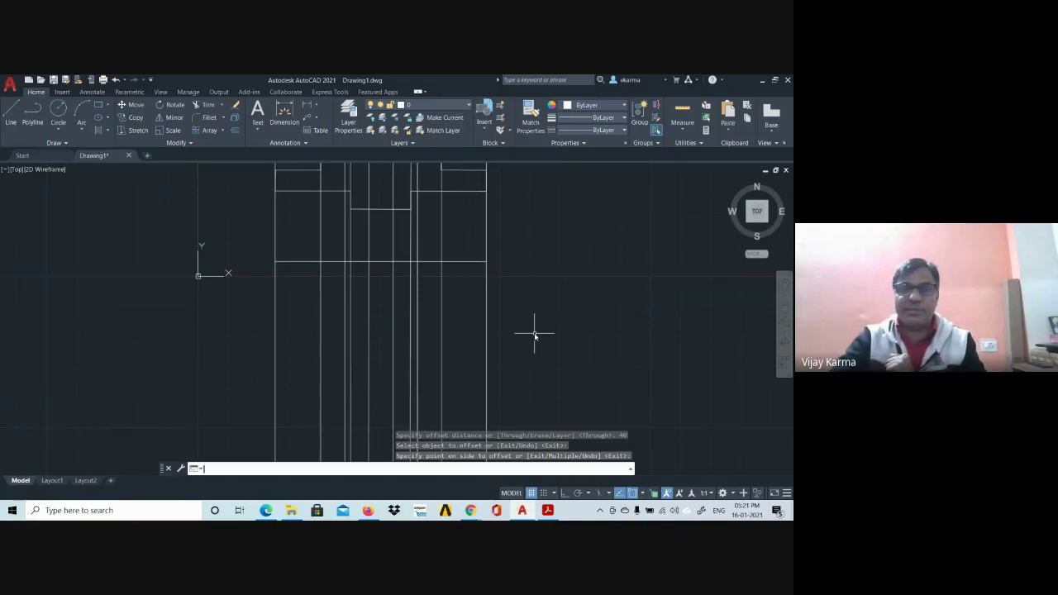
- End the earlier offset and reposition the view on the top-view area
key(Return)
scroll(579, 339, down, 2)
scroll(553, 335, down, 2)
scroll(553, 335, up, 2)
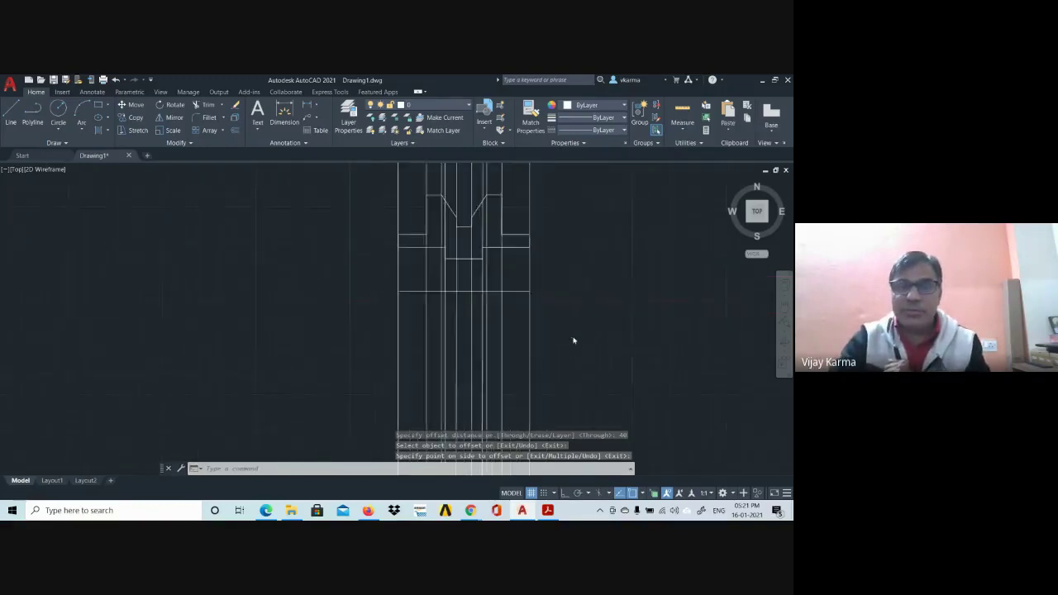
scroll(554, 334, up, 3)
middle_drag(475, 299, 524, 289)
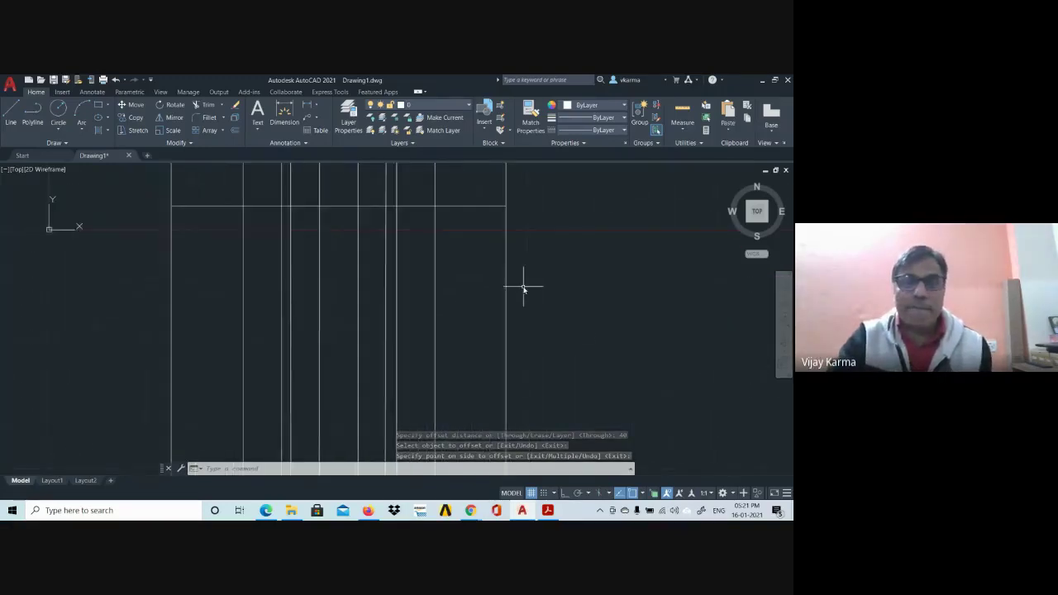
scroll(523, 287, down, 2)
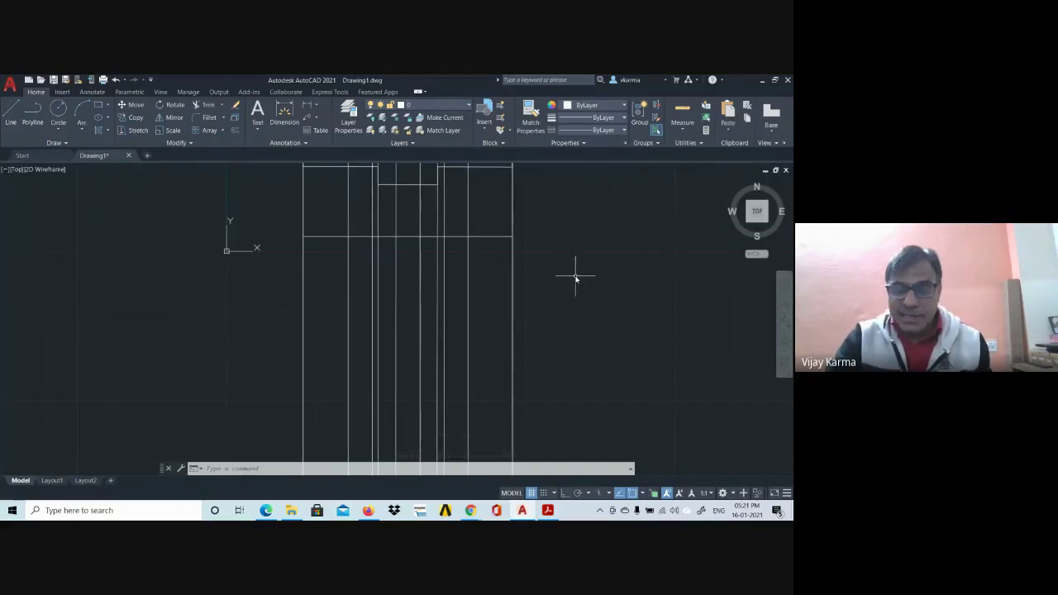
- Offset the horizontal edge 40 units downward to form the top view's lower edge
text(offset)
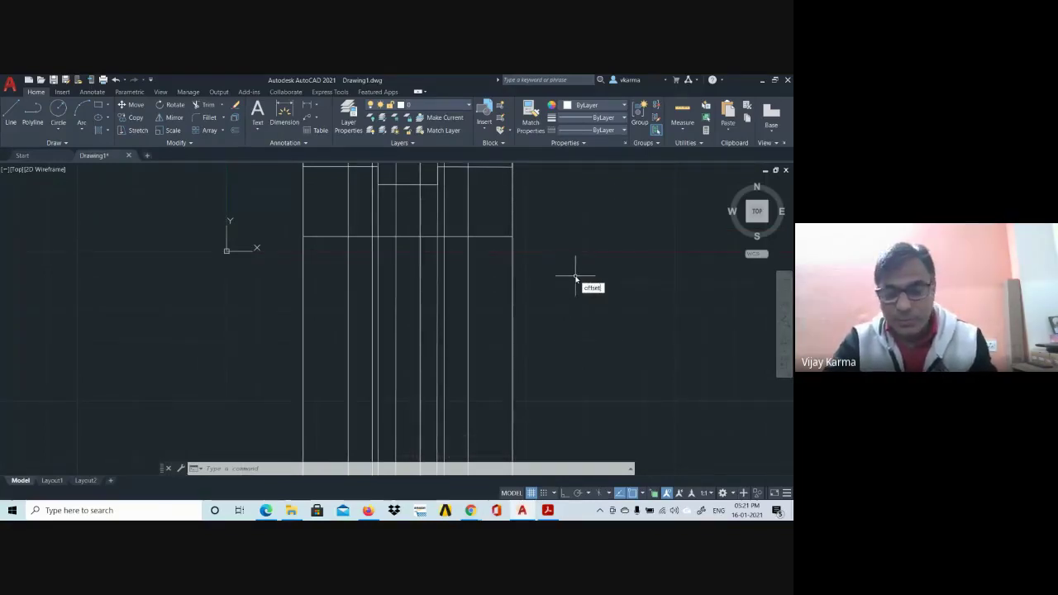
key(Return)
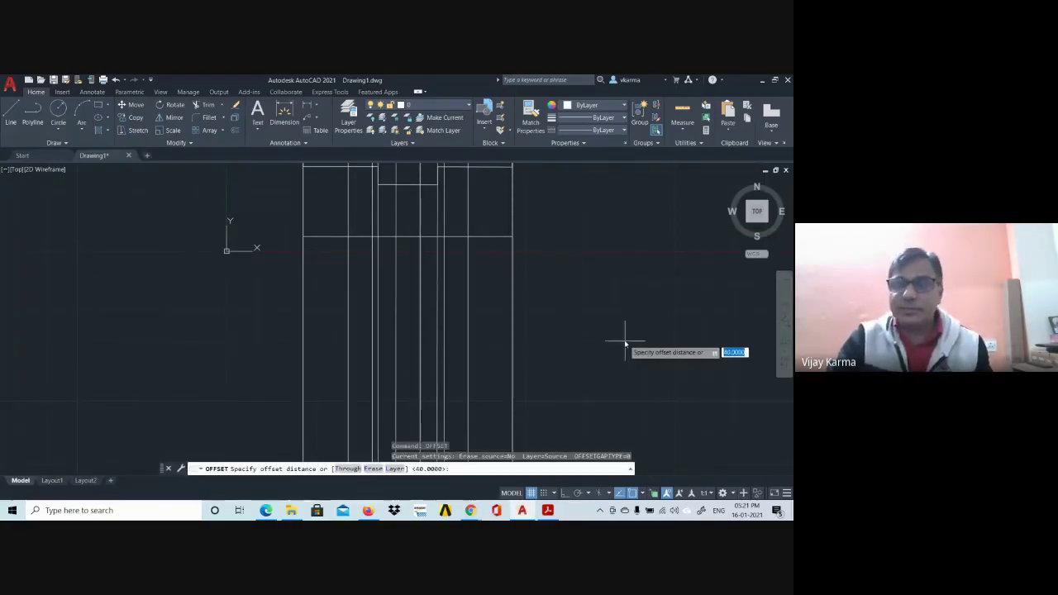
key(Return)
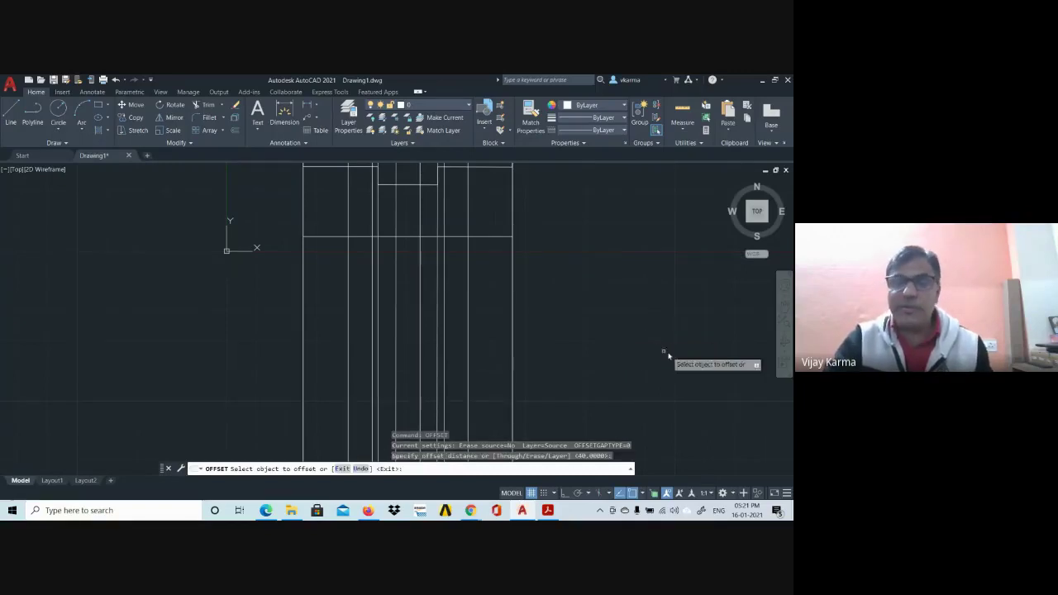
click(487, 237)
click(509, 295)
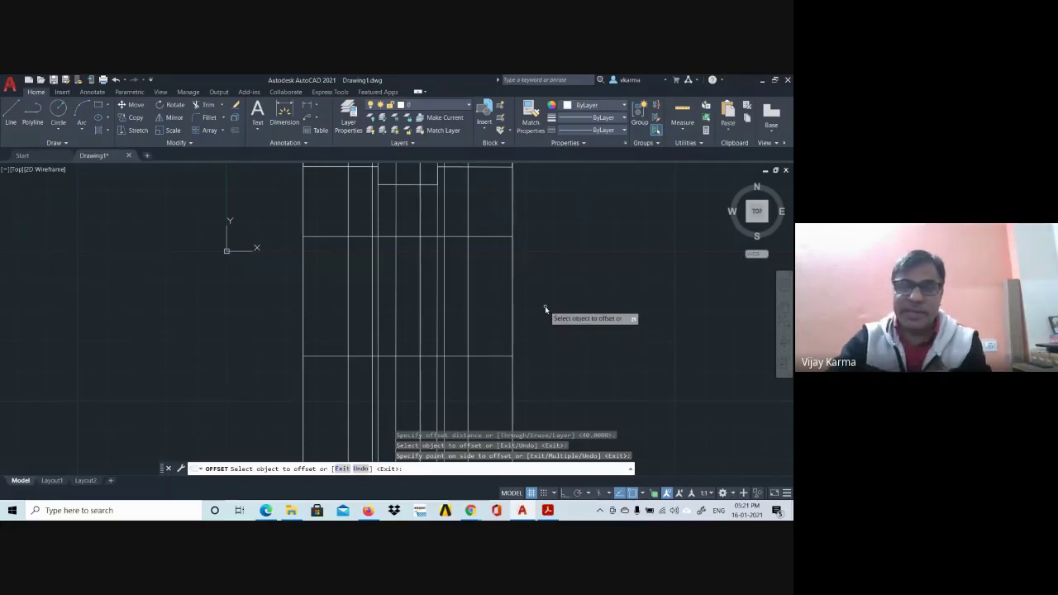
key(Escape)
key(Escape)
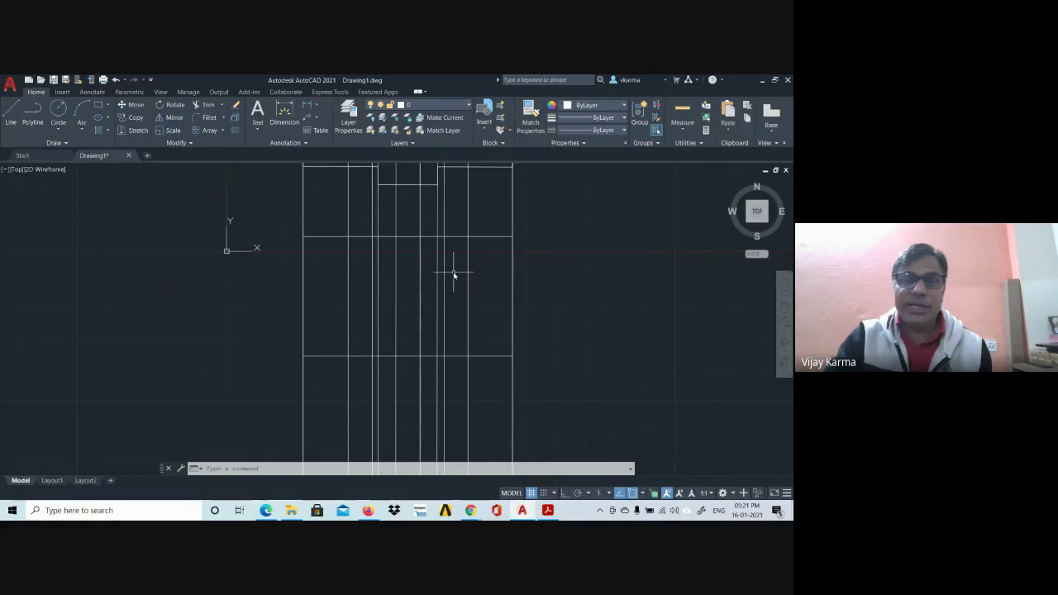
click(11, 114)
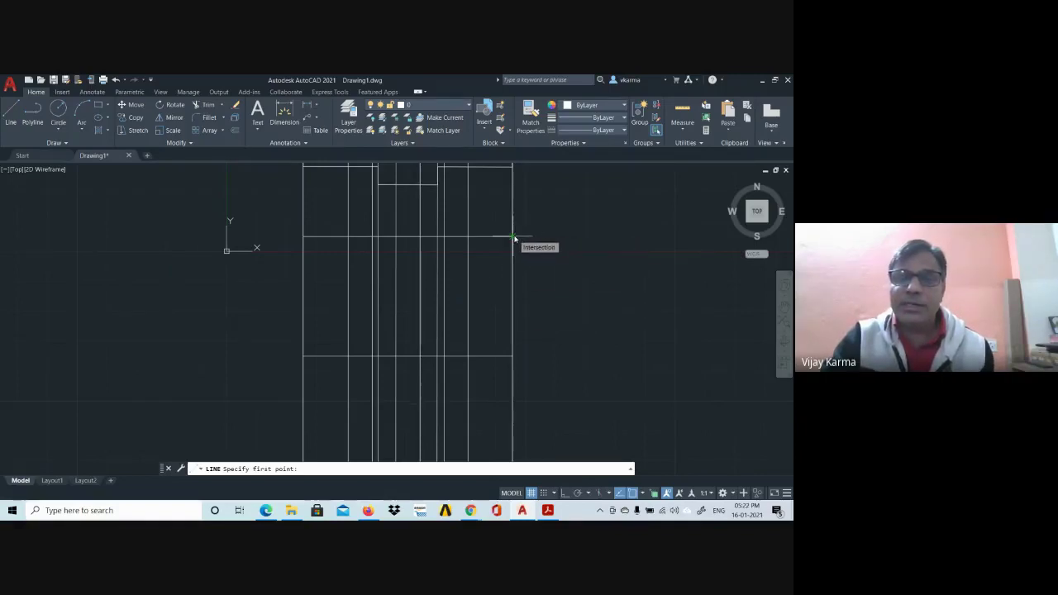
- Draw line segments along the projection intersections, ending at the left edge
click(513, 238)
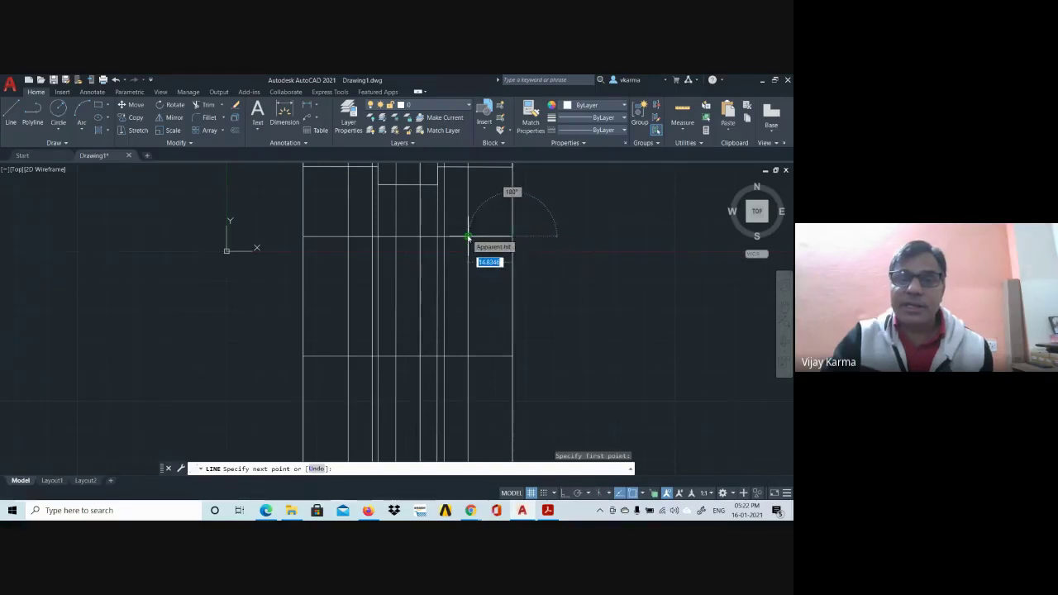
click(468, 238)
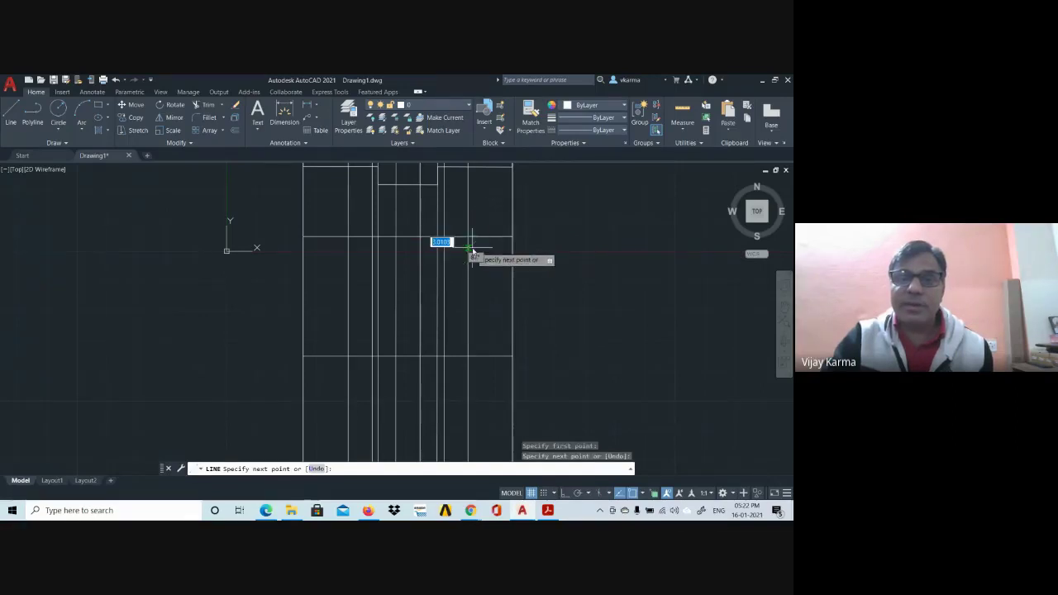
middle_drag(470, 246, 471, 358)
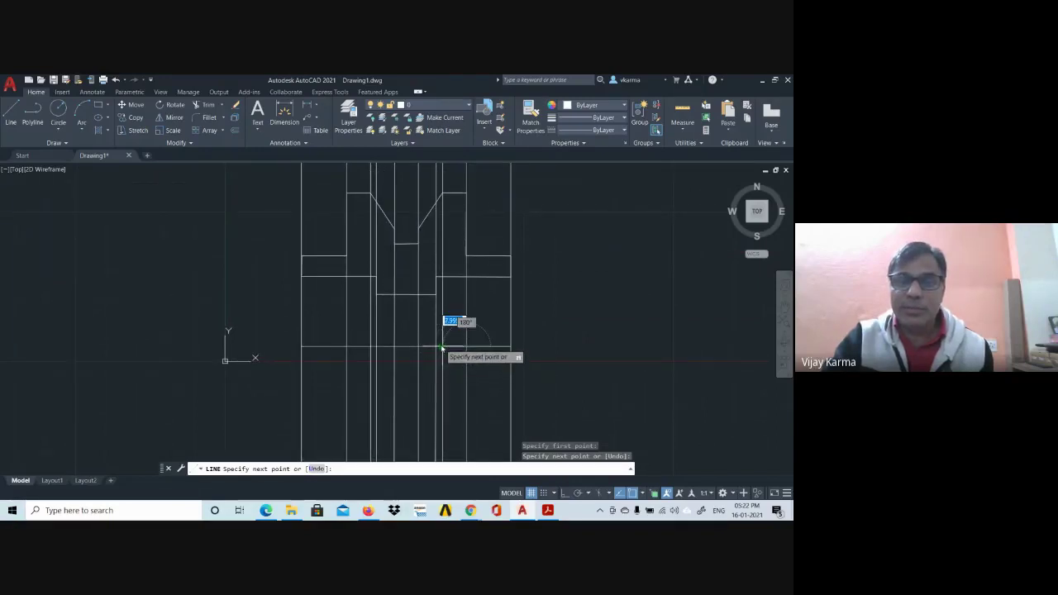
click(443, 348)
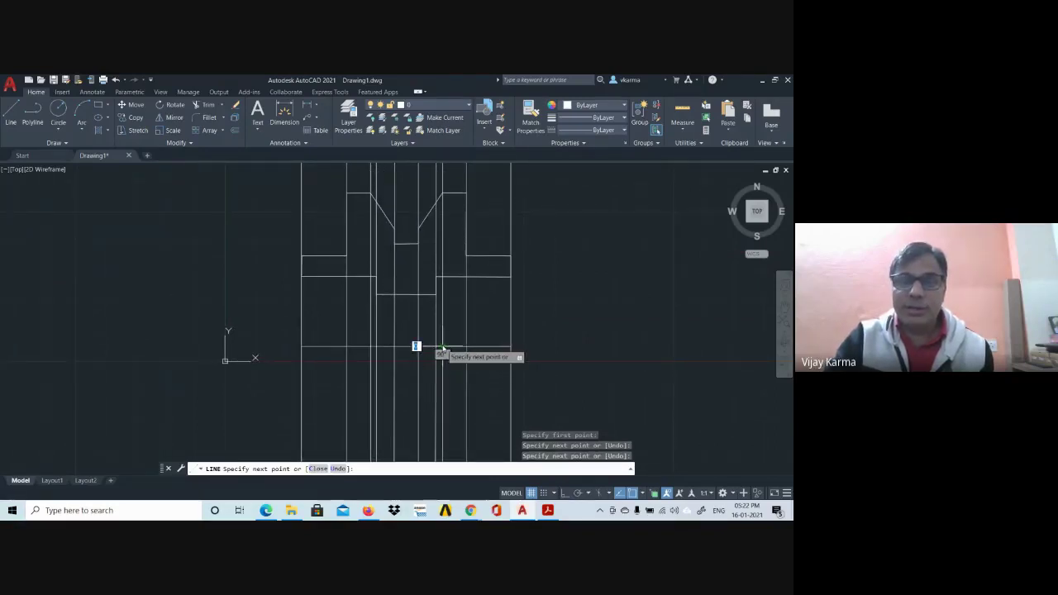
click(428, 346)
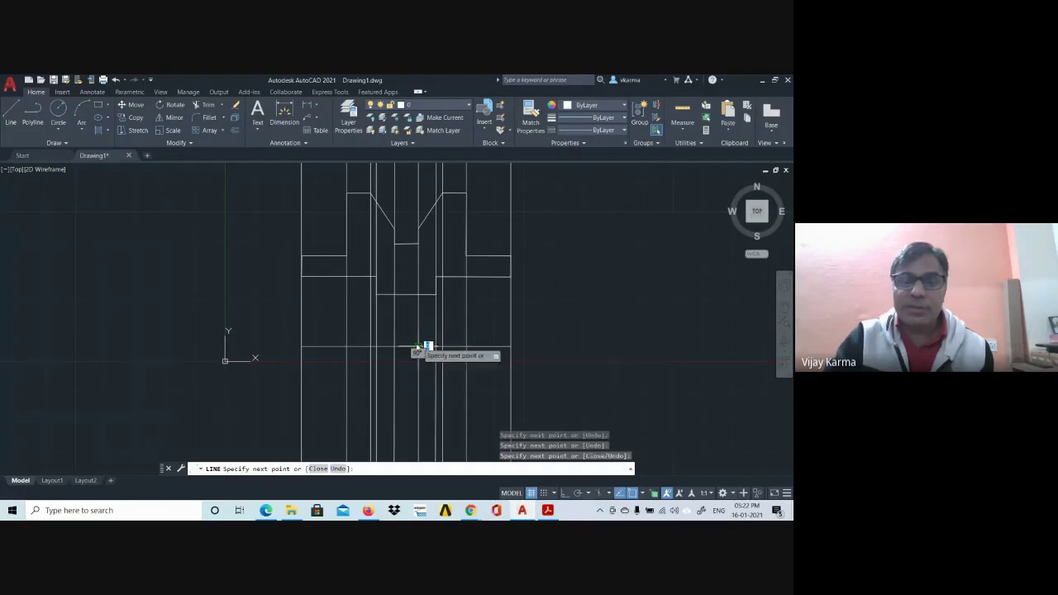
click(427, 346)
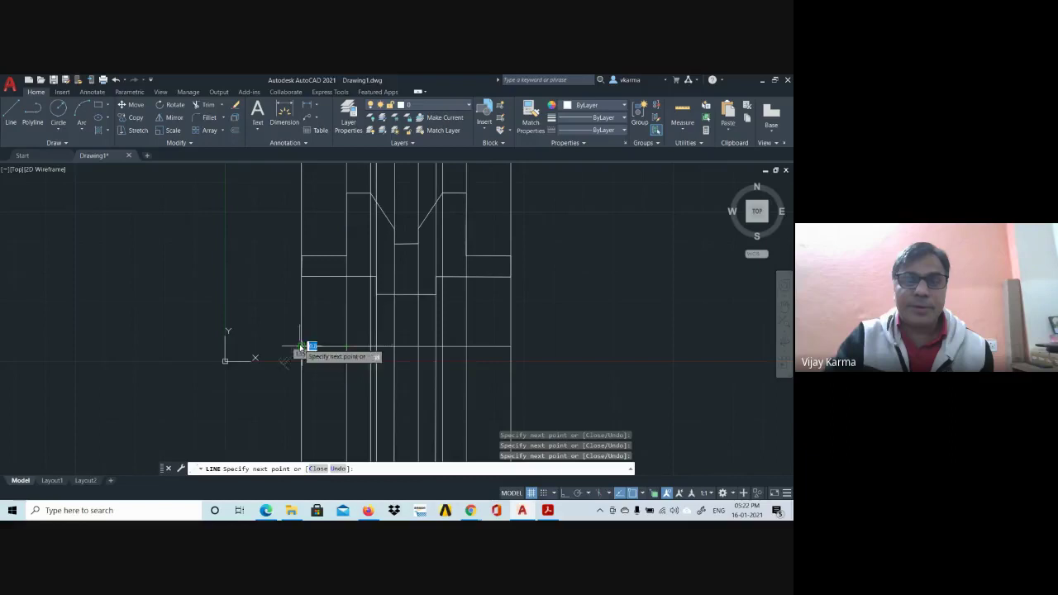
click(300, 347)
key(Escape)
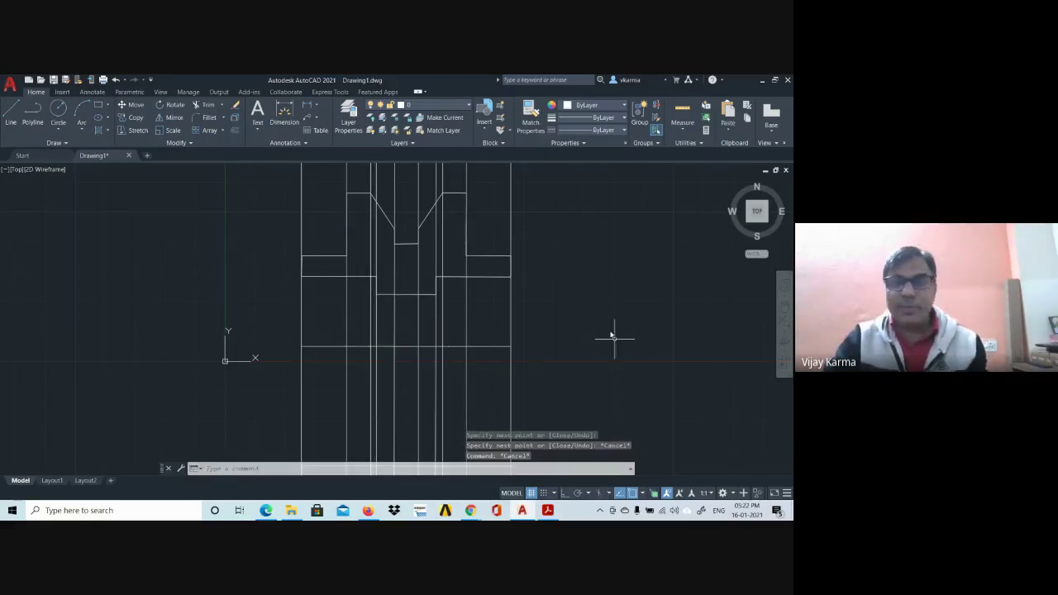
- Crossing-select the vertical projection lines and delete them
middle_drag(566, 195, 560, 296)
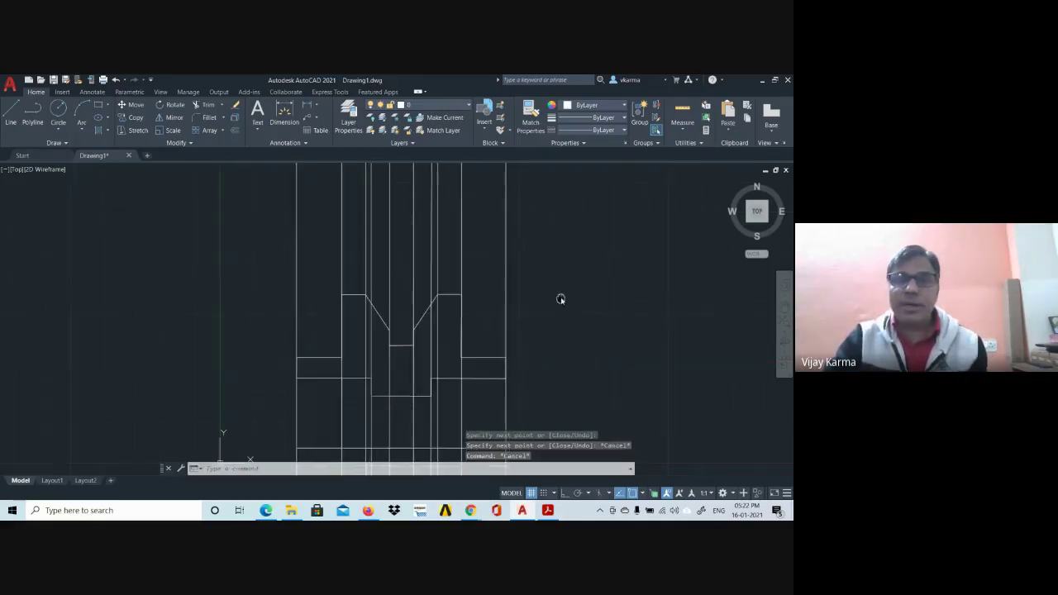
click(552, 221)
click(290, 208)
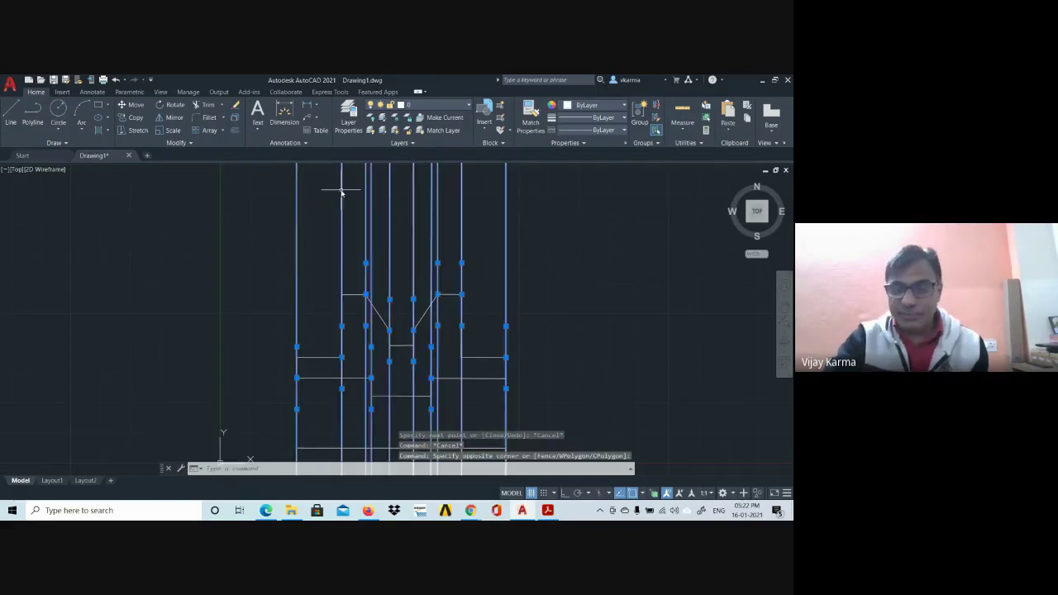
key(Delete)
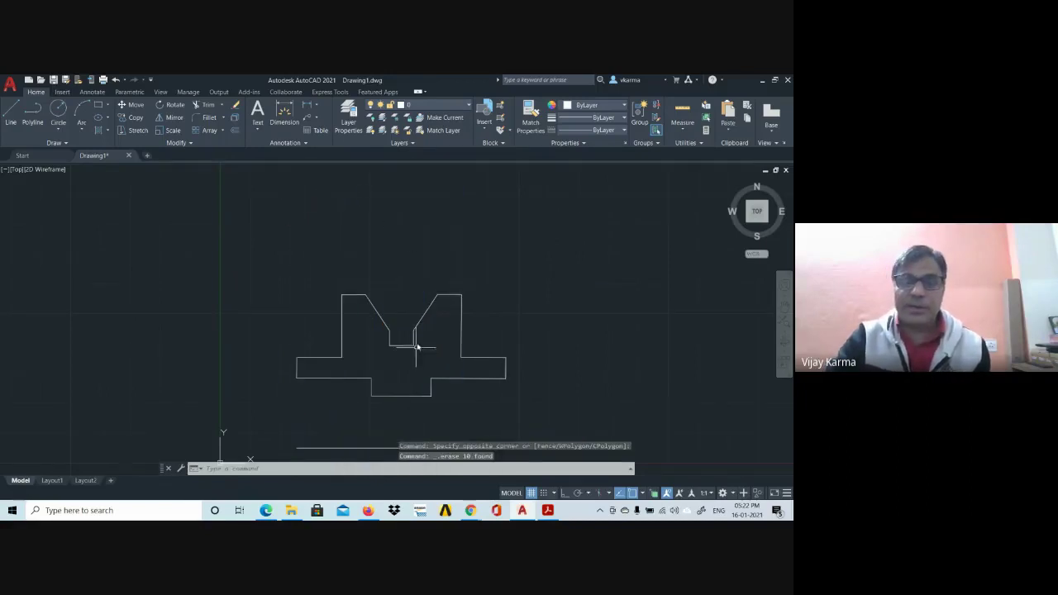
- Close the top-view rectangle's right side with a vertical line between both edges
middle_drag(418, 347, 425, 192)
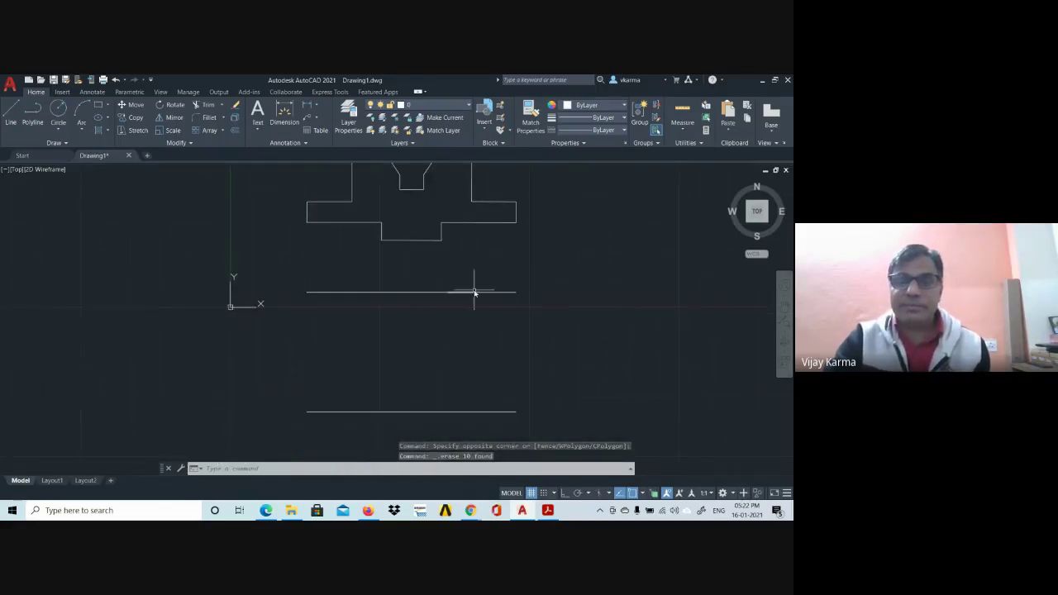
click(499, 294)
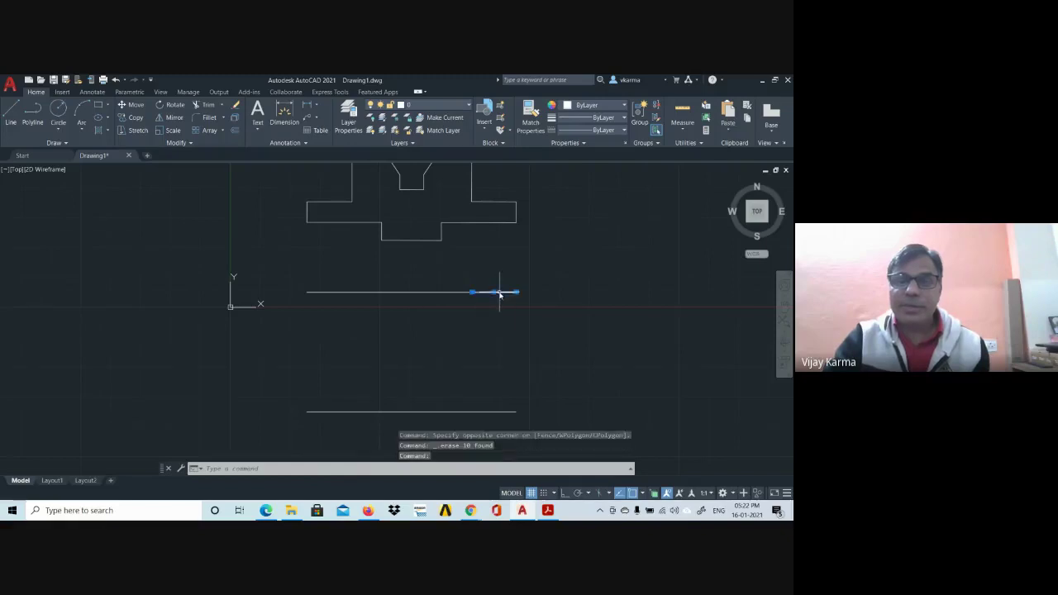
key(Escape)
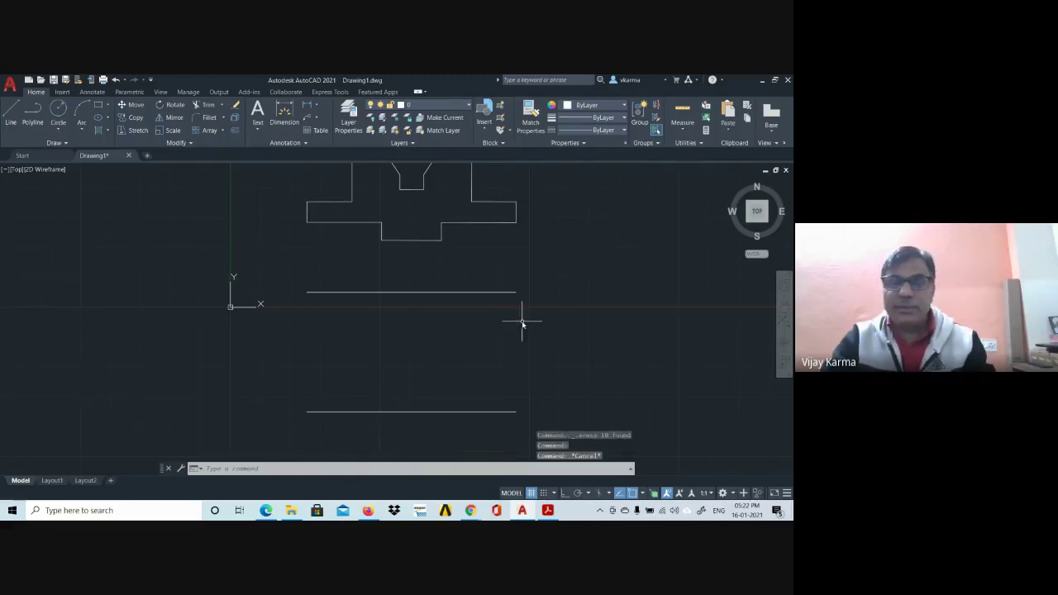
key(Escape)
text(l)
key(Return)
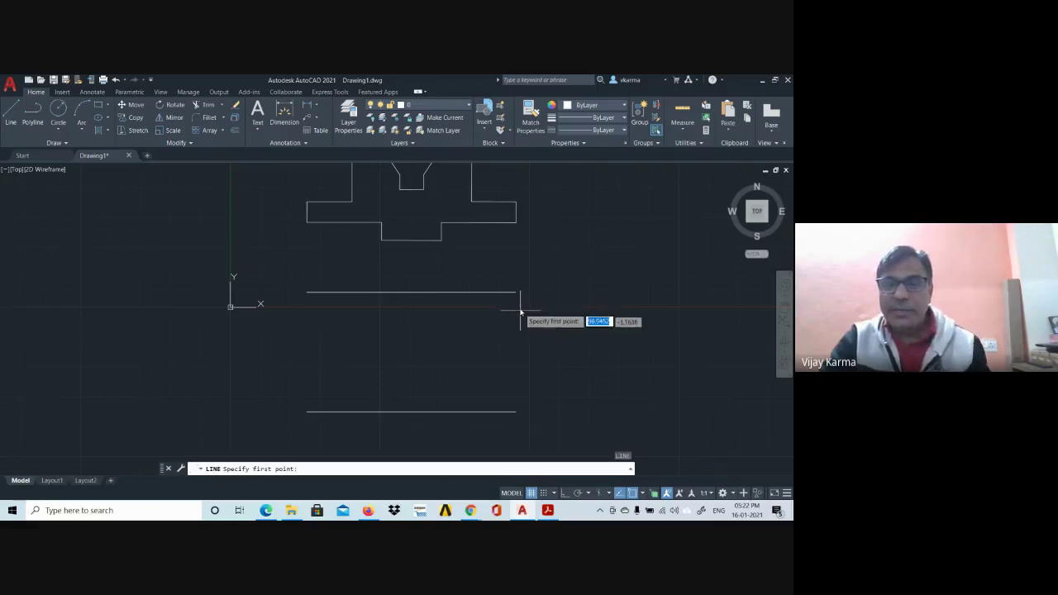
click(516, 293)
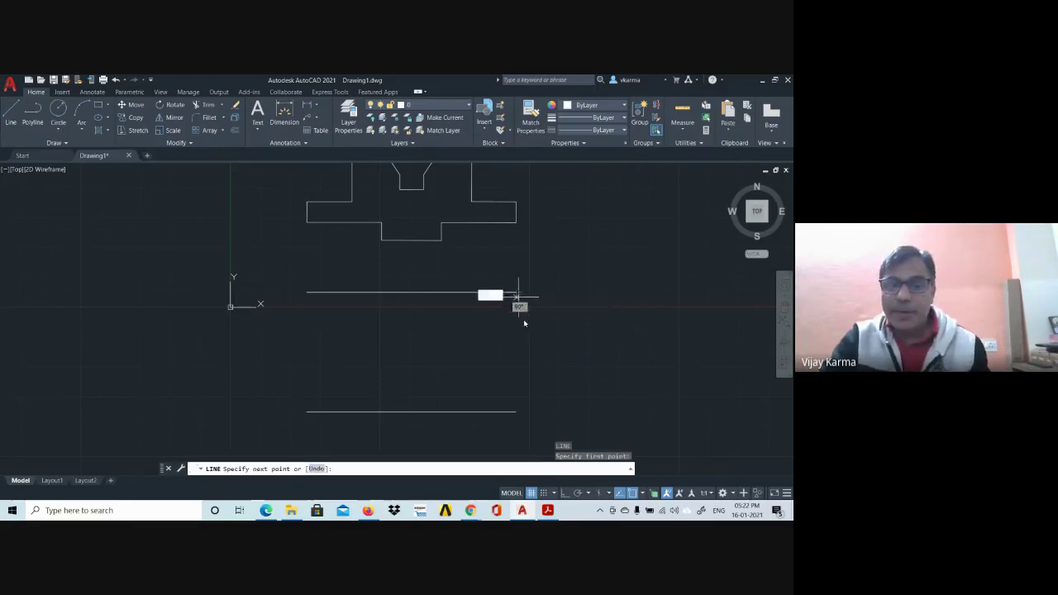
click(516, 411)
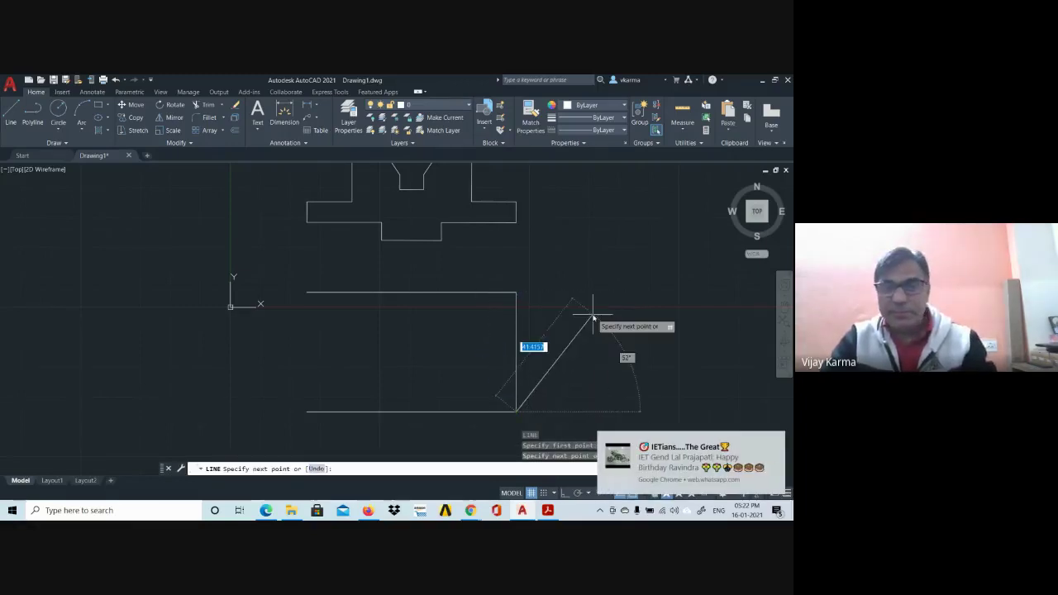
key(Return)
key(Return)
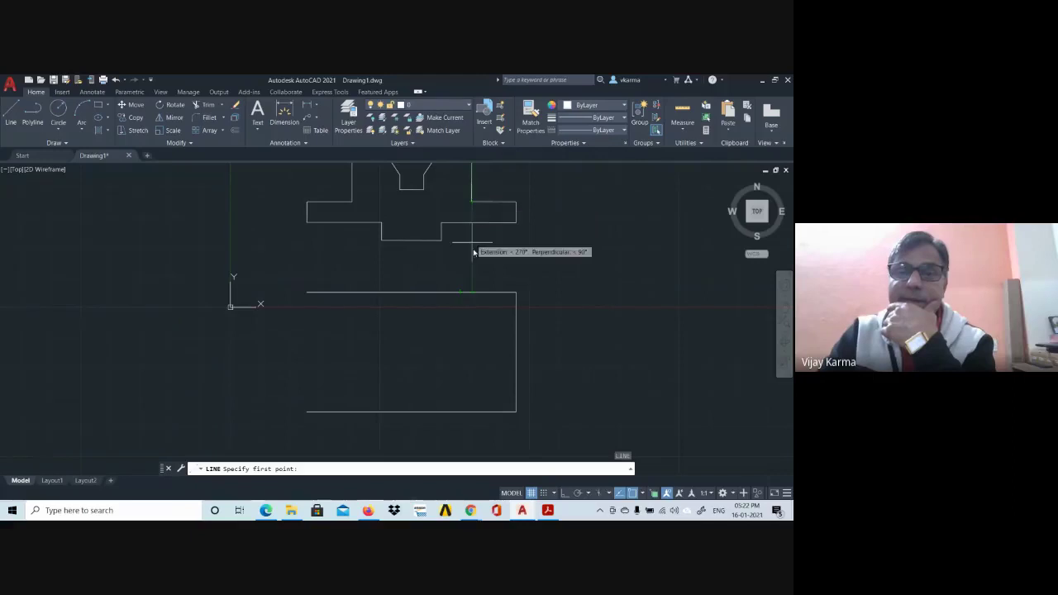
- Draw a vertical dividing line from the top edge to the bottom edge near the right end
click(472, 293)
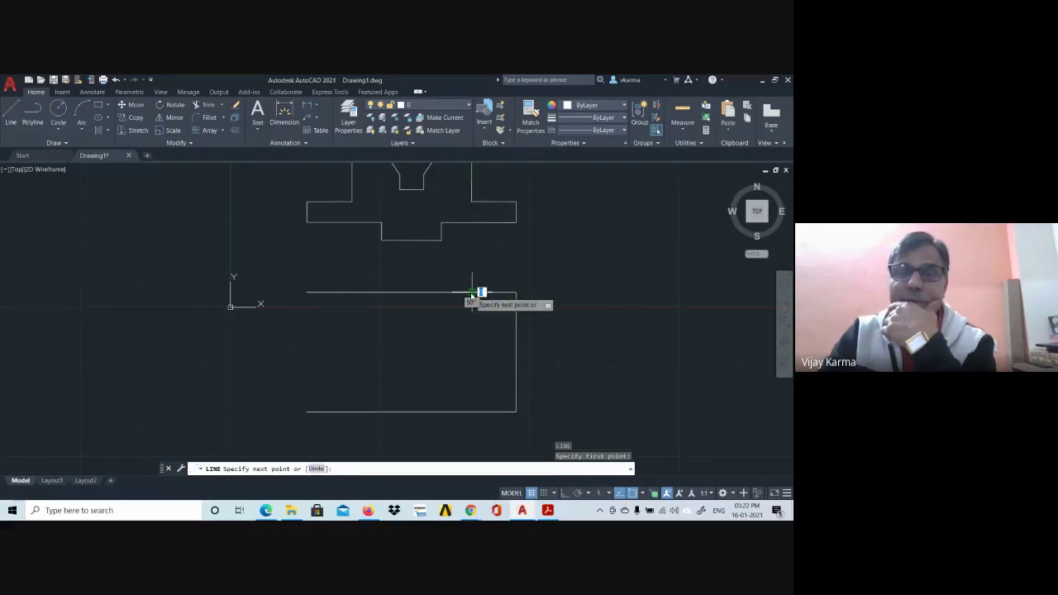
click(472, 411)
key(Escape)
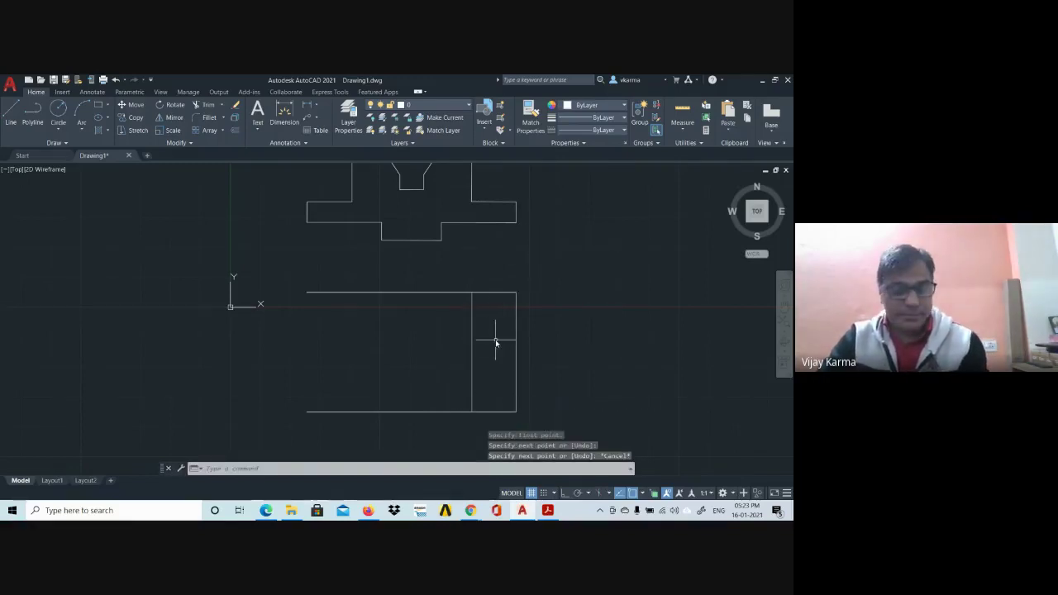
key(alt+Tab)
key(alt+Tab)
key(alt+Tab)
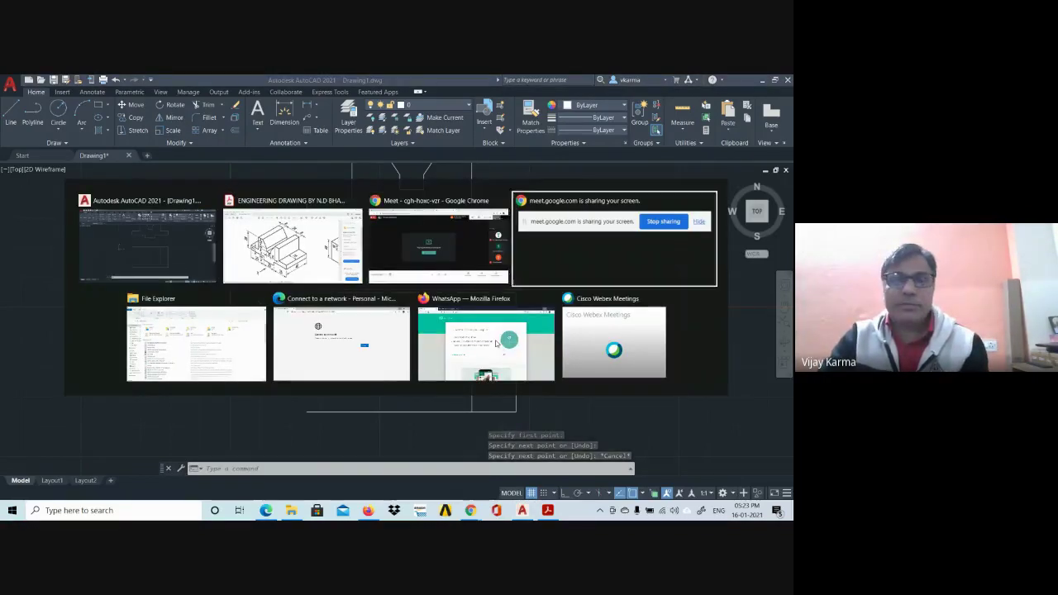
key(alt+Tab)
key(alt+Tab)
key(alt+Tab)
key(alt+Tab)
key(alt+Tab)
key(alt+Tab)
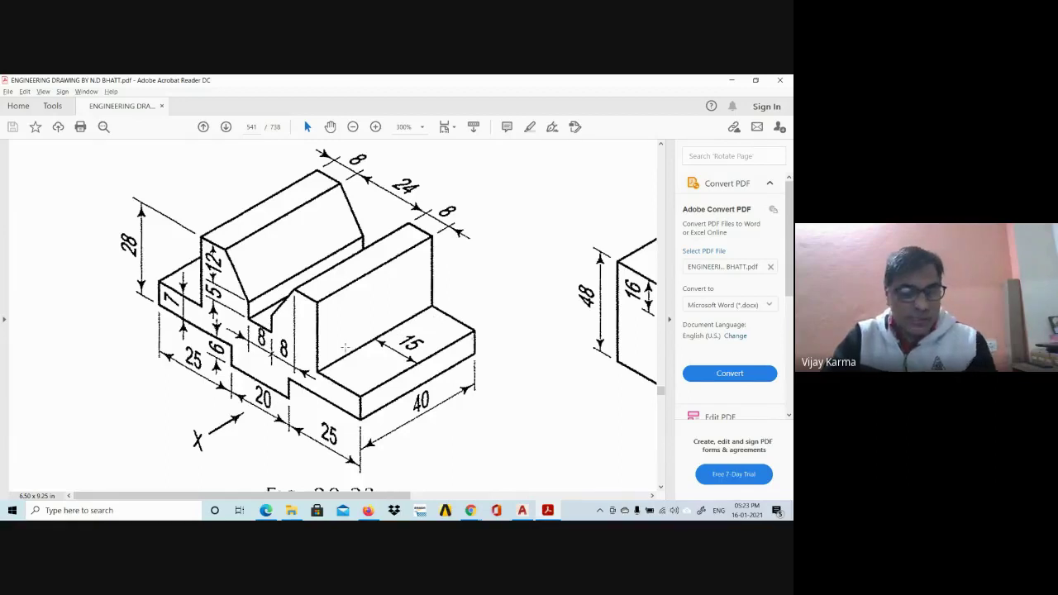
key(alt+Tab)
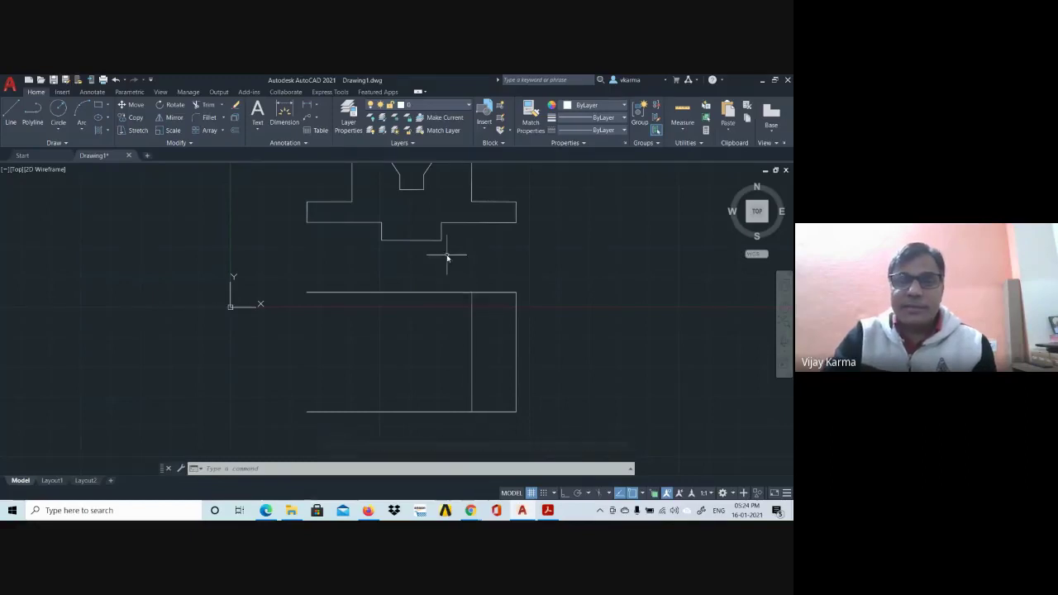
middle_drag(449, 256, 444, 278)
scroll(444, 281, down, 2)
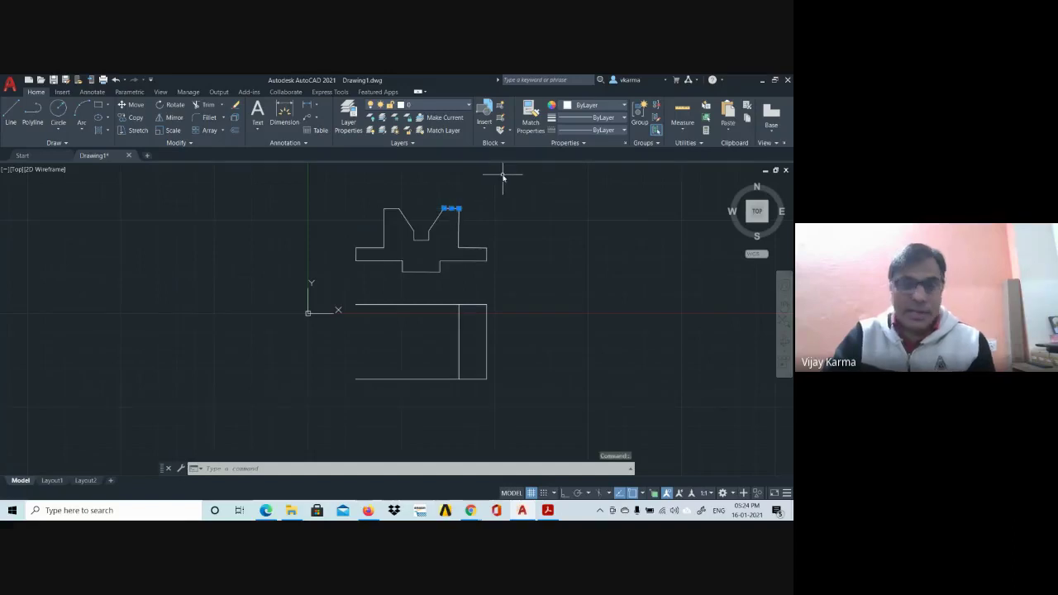
key(Escape)
key(alt+Tab)
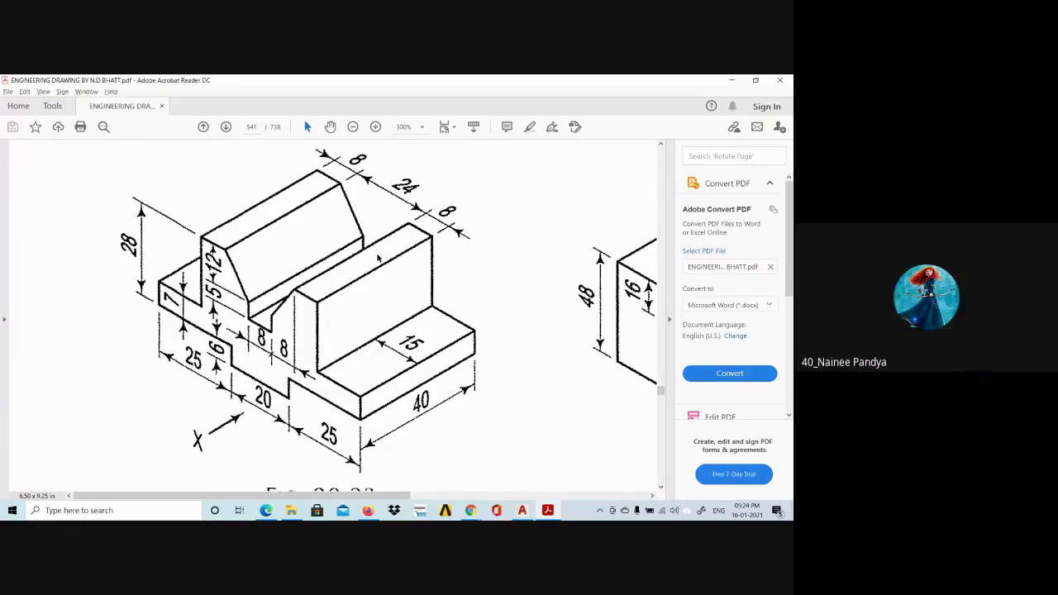
key(alt+Tab)
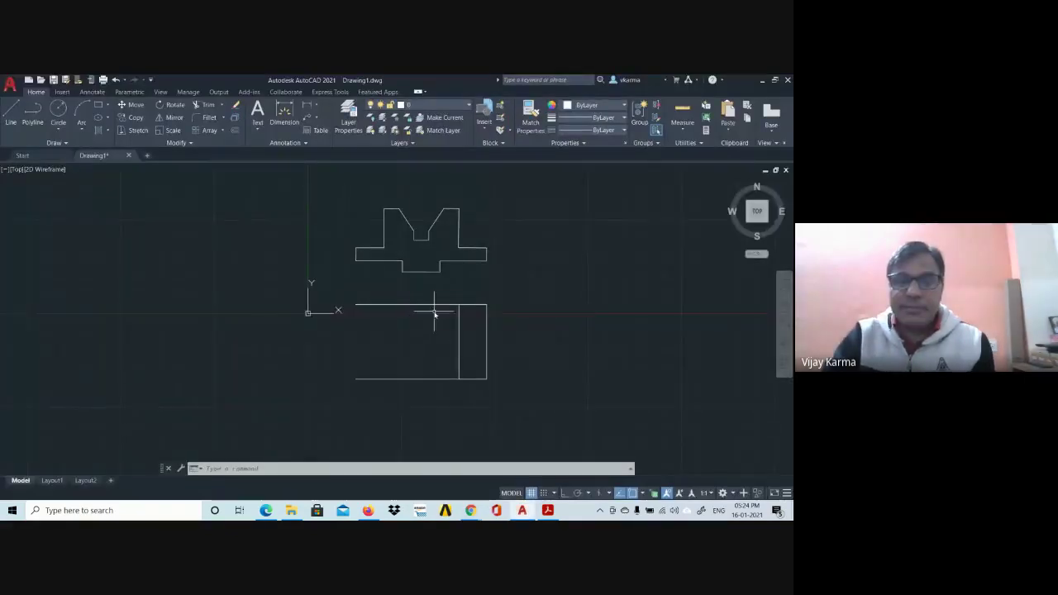
- Erase the lower shape's top edge and bottom line
click(434, 313)
click(358, 299)
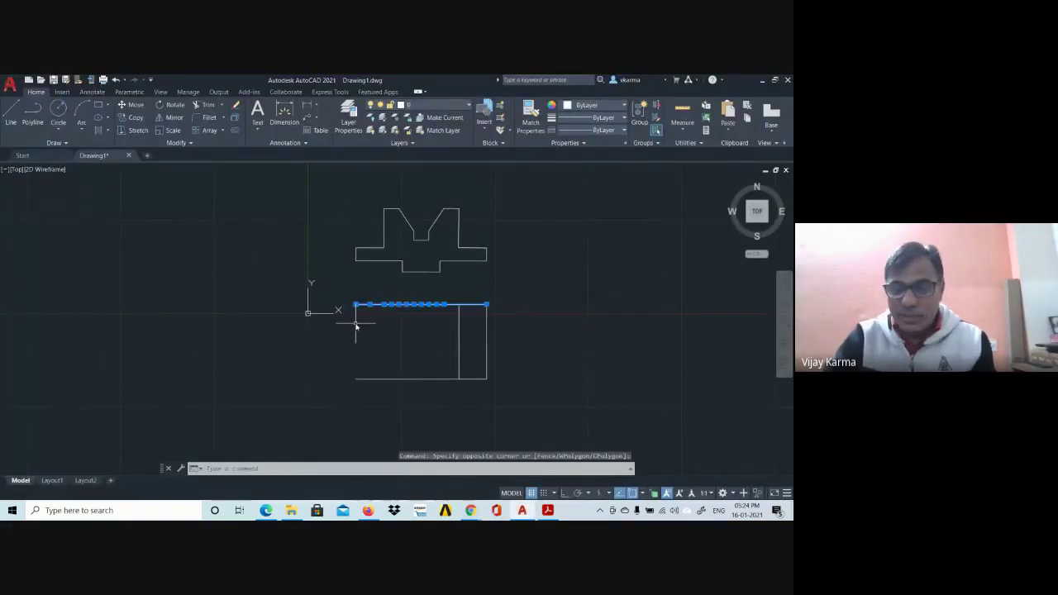
key(Delete)
click(450, 393)
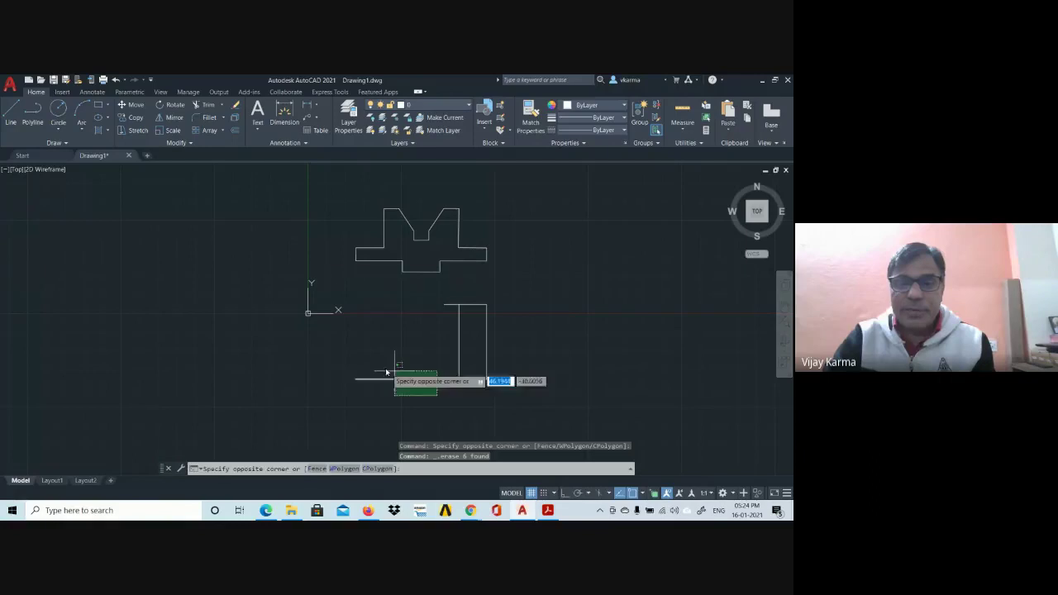
click(330, 363)
key(Delete)
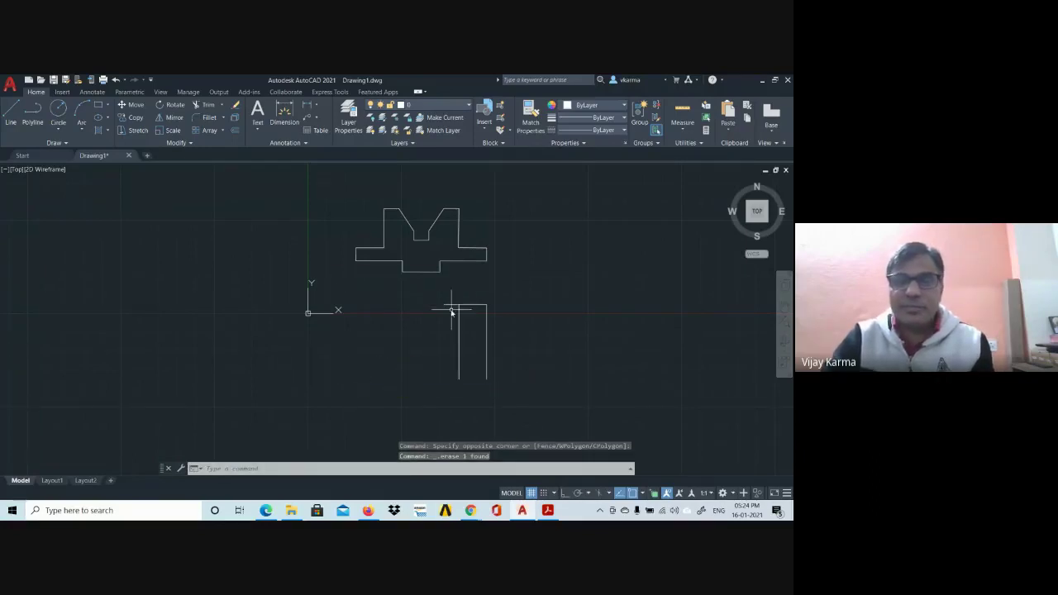
- Draw a short line closing the bottom of the narrow rectangle
key(l)
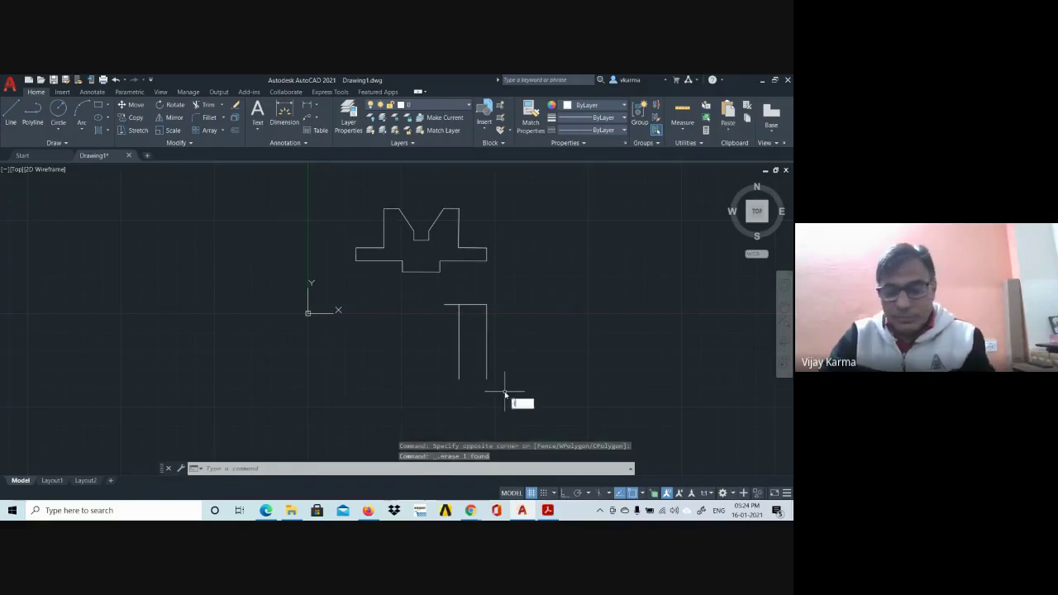
key(Return)
click(485, 381)
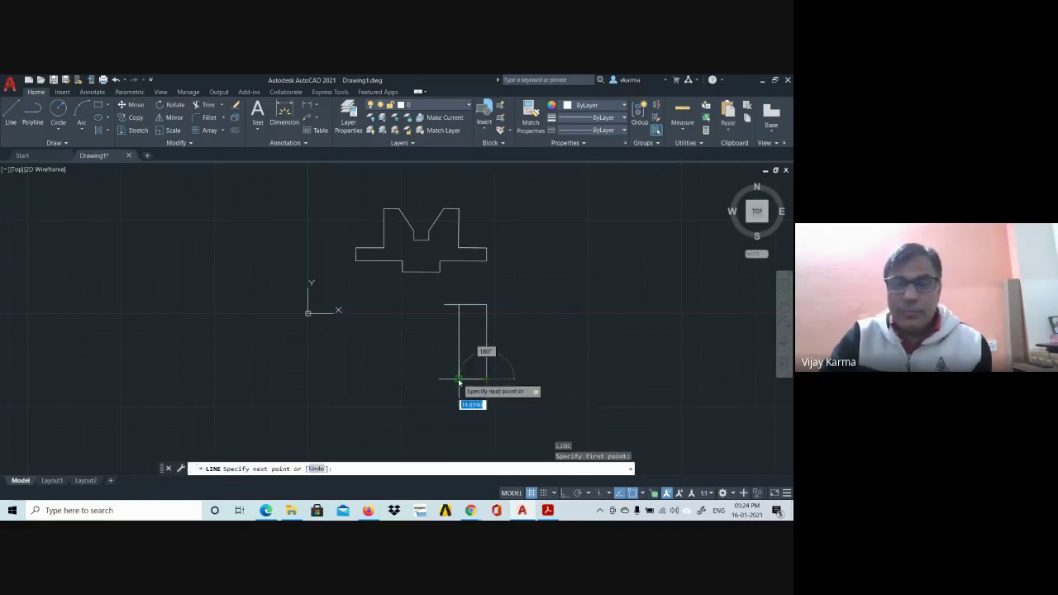
click(458, 380)
key(Escape)
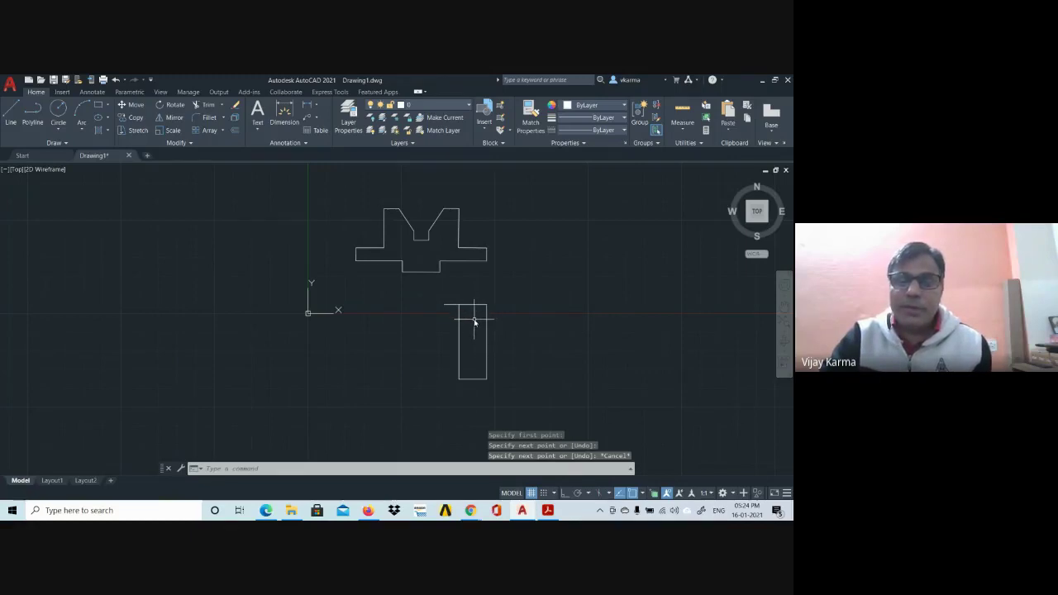
- Start a line at the short top line's left end, then cancel it
scroll(448, 308, up, 2)
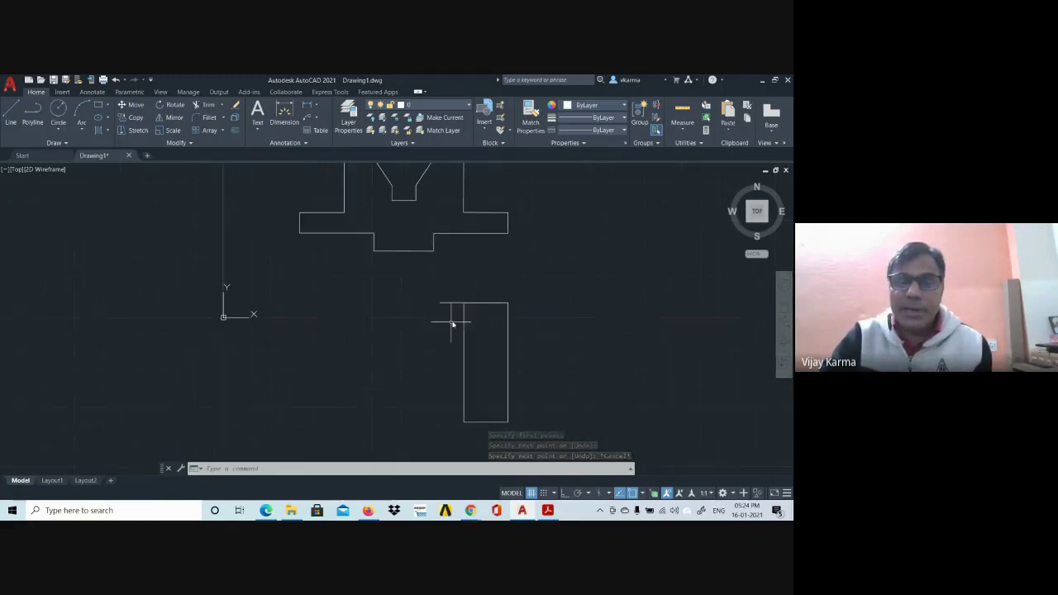
click(451, 303)
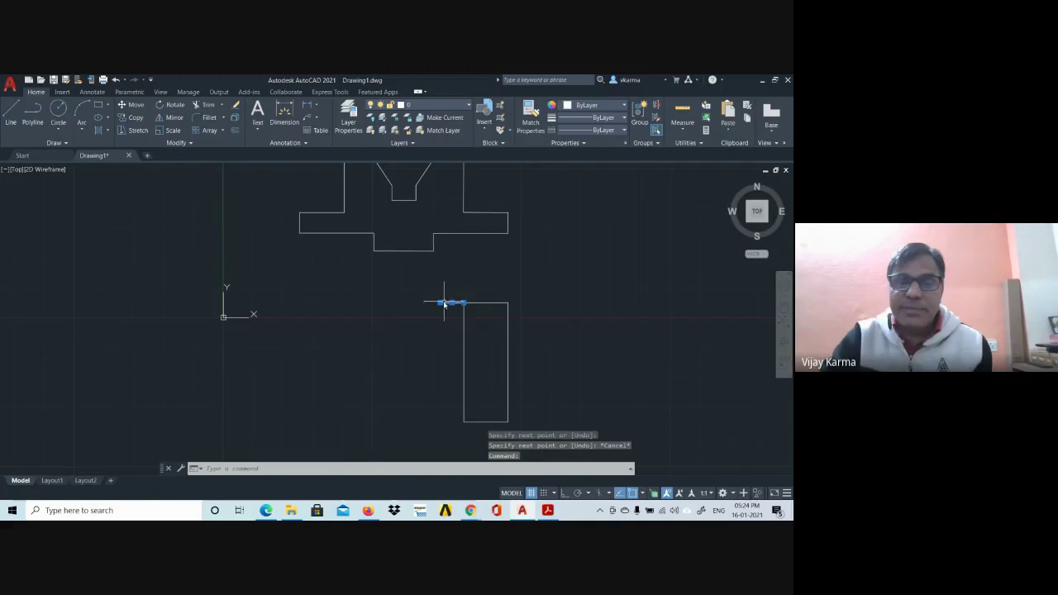
key(Escape)
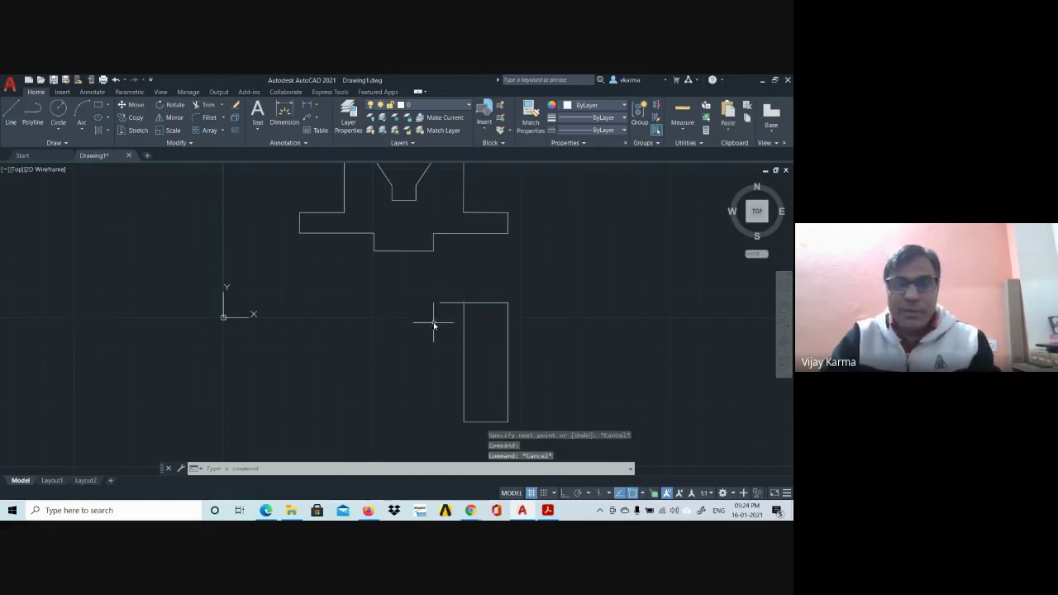
text(l)
key(Return)
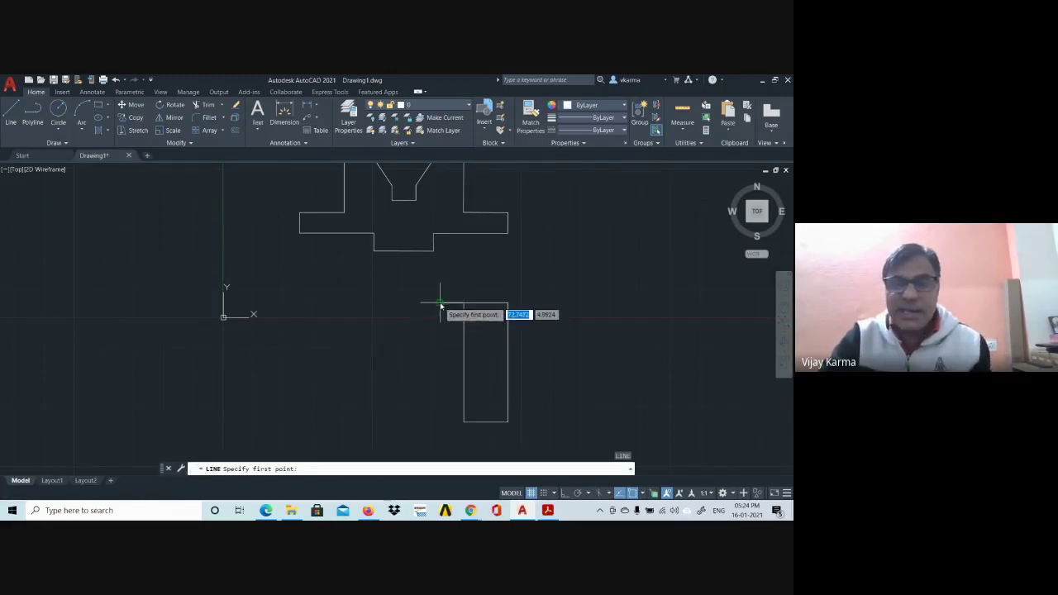
click(440, 303)
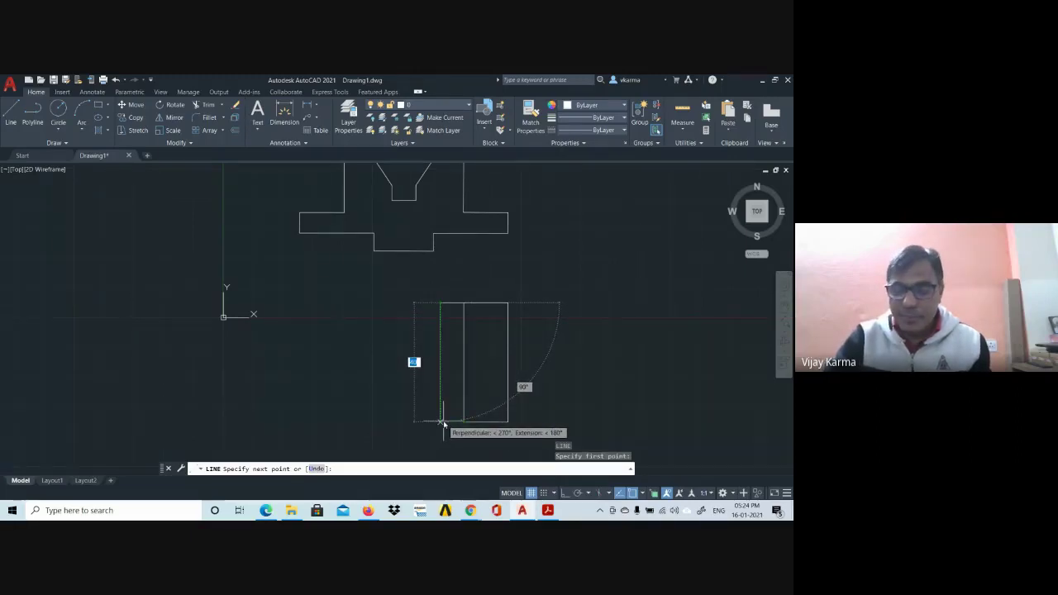
key(Escape)
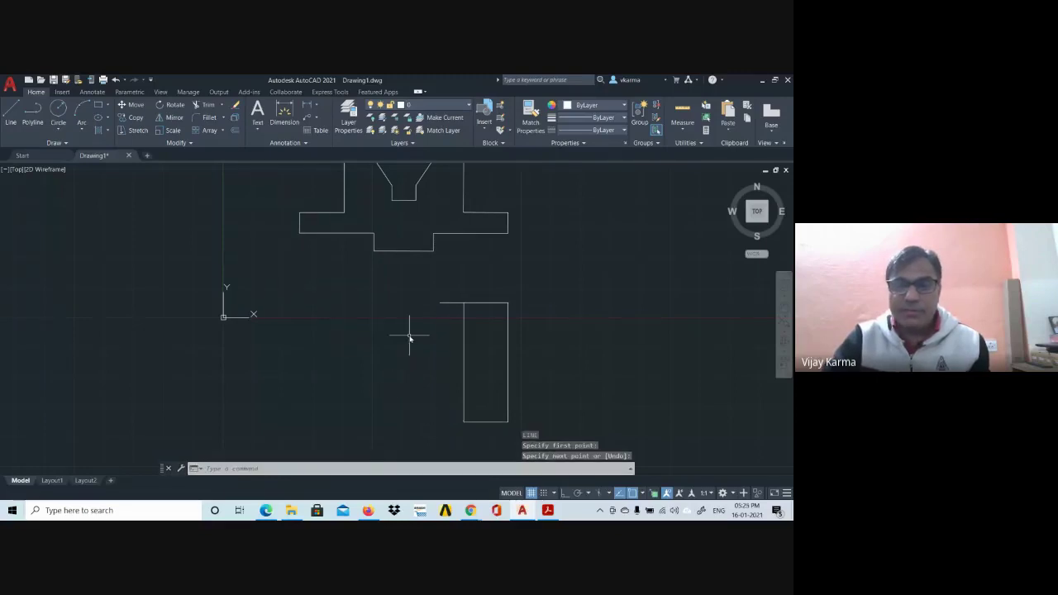
- Adjust the view and bring the Google Meet call window to the front
scroll(442, 343, down, 2)
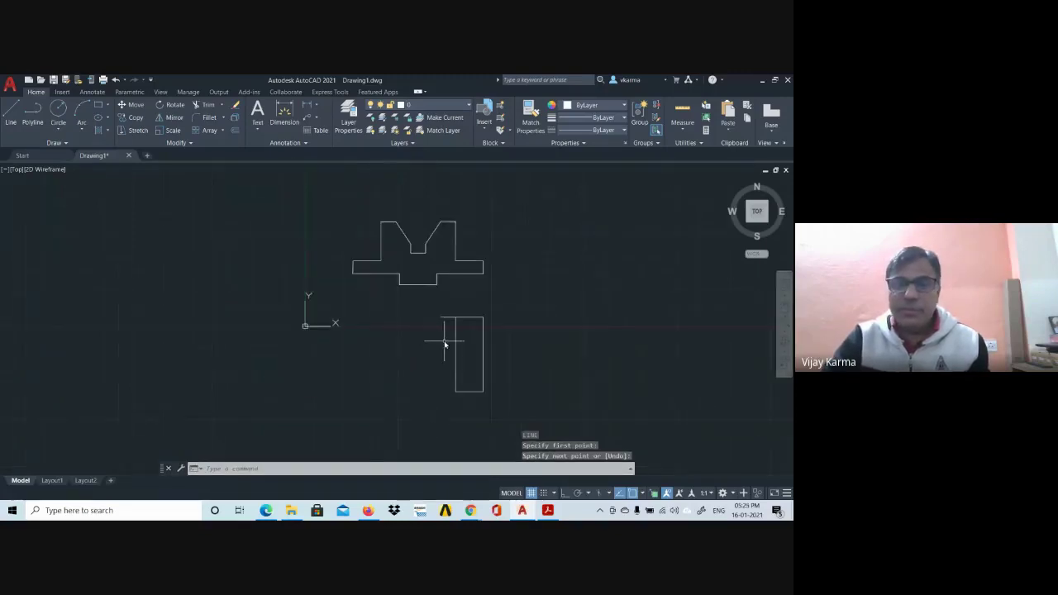
scroll(444, 343, up, 2)
scroll(444, 345, up, 2)
scroll(443, 335, down, 2)
middle_drag(442, 326, 442, 309)
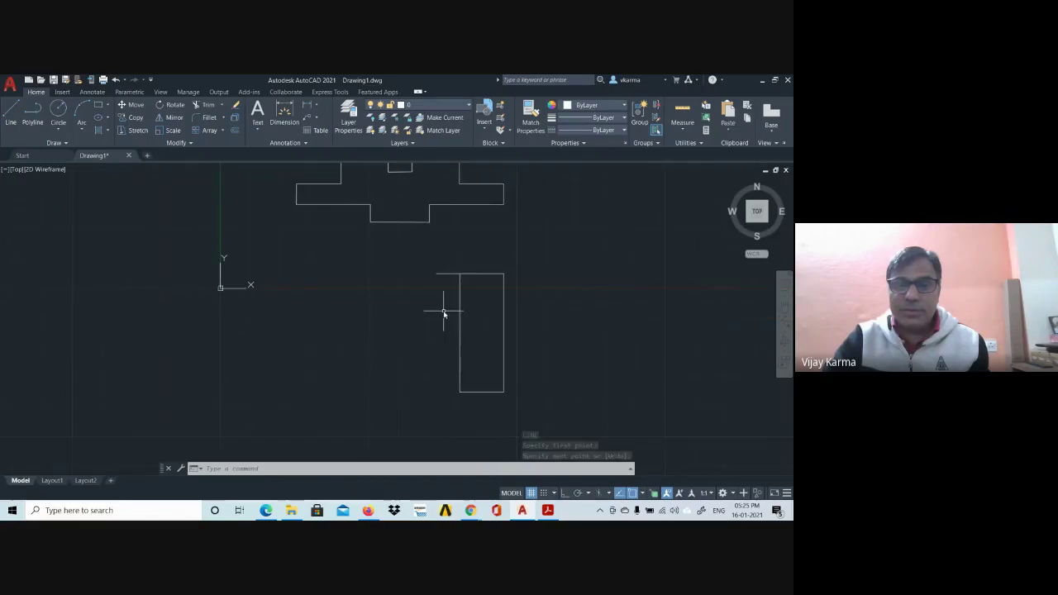
scroll(442, 311, up, 2)
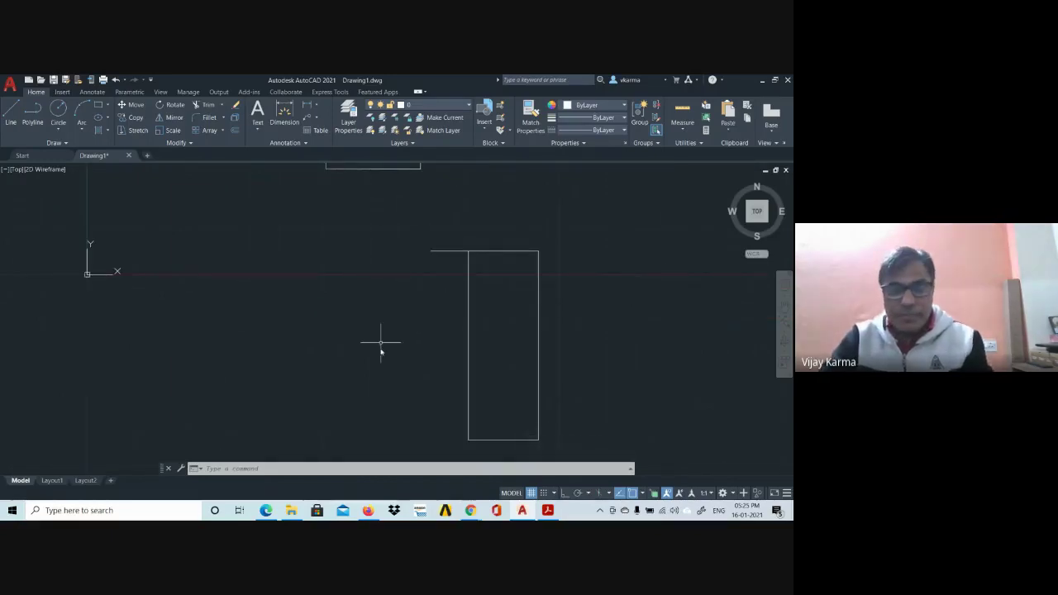
click(470, 510)
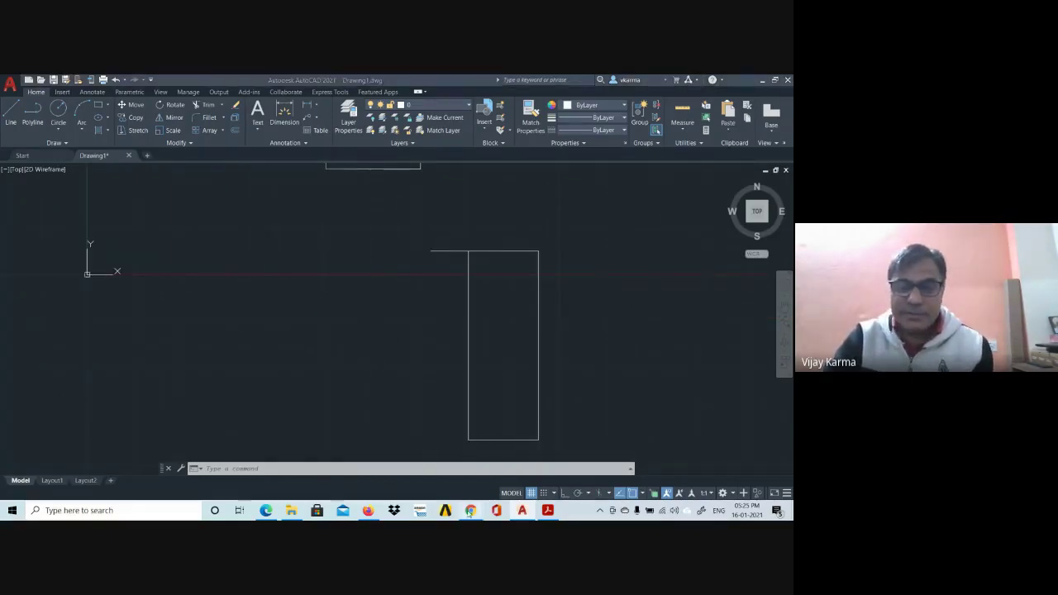
click(364, 471)
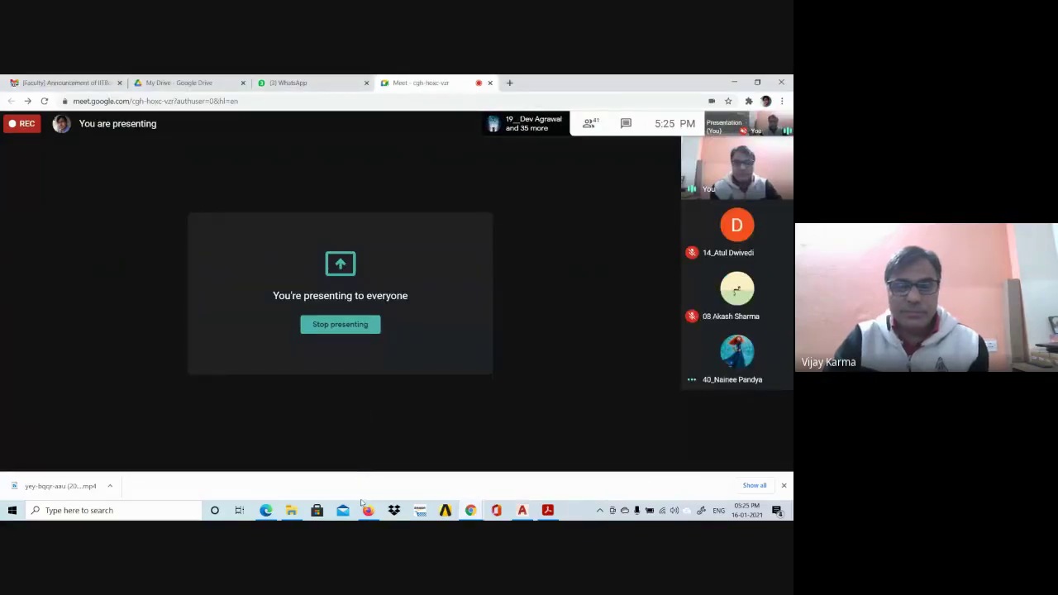
- Mute and unmute the Meet microphone, then return to the AutoCAD drawing
mouse_move(359, 414)
click(359, 453)
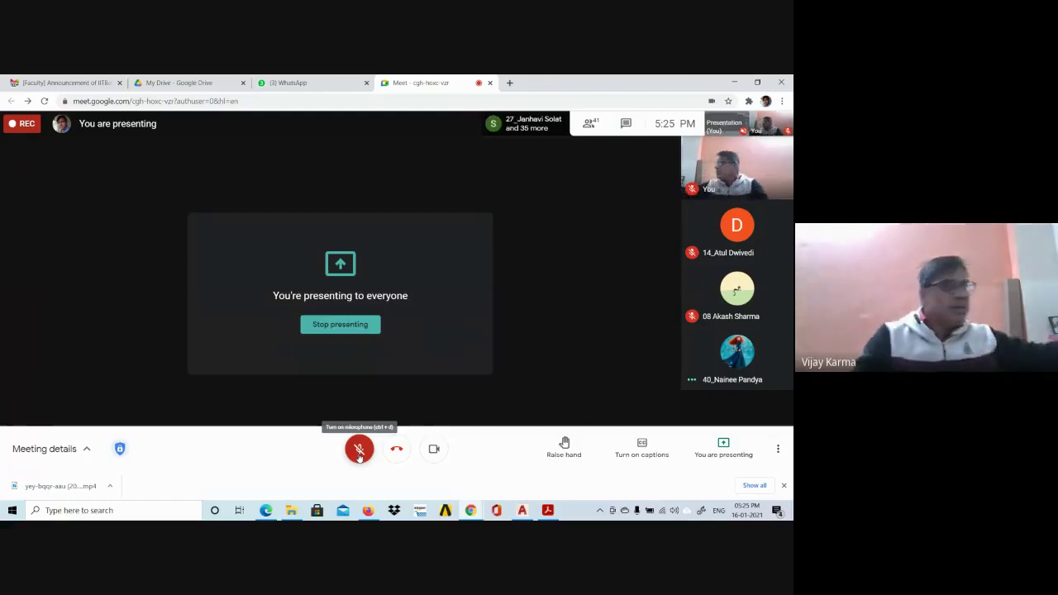
click(359, 453)
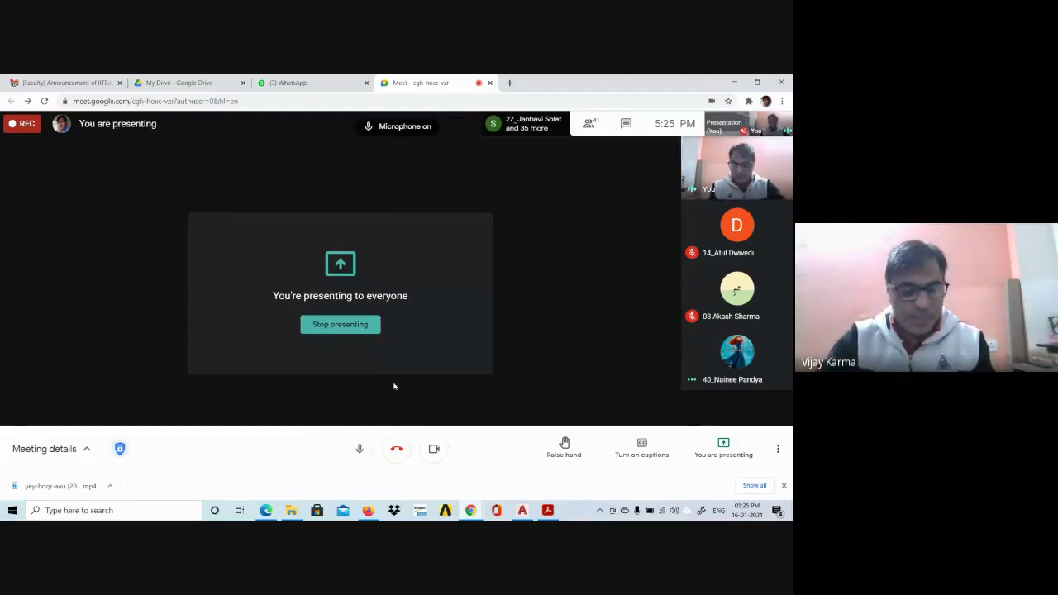
key(super+Tab)
key(Return)
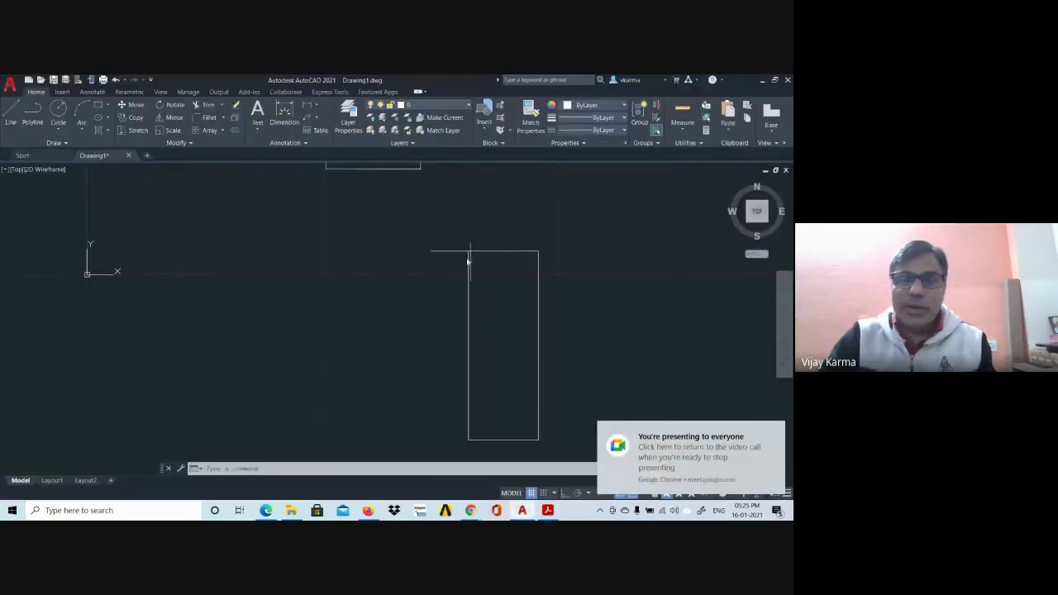
- Draw a 40-long vertical left edge from the top line, plus a bottom line to the rectangle
scroll(470, 255, down, 4)
scroll(469, 255, up, 2)
middle_drag(468, 256, 470, 304)
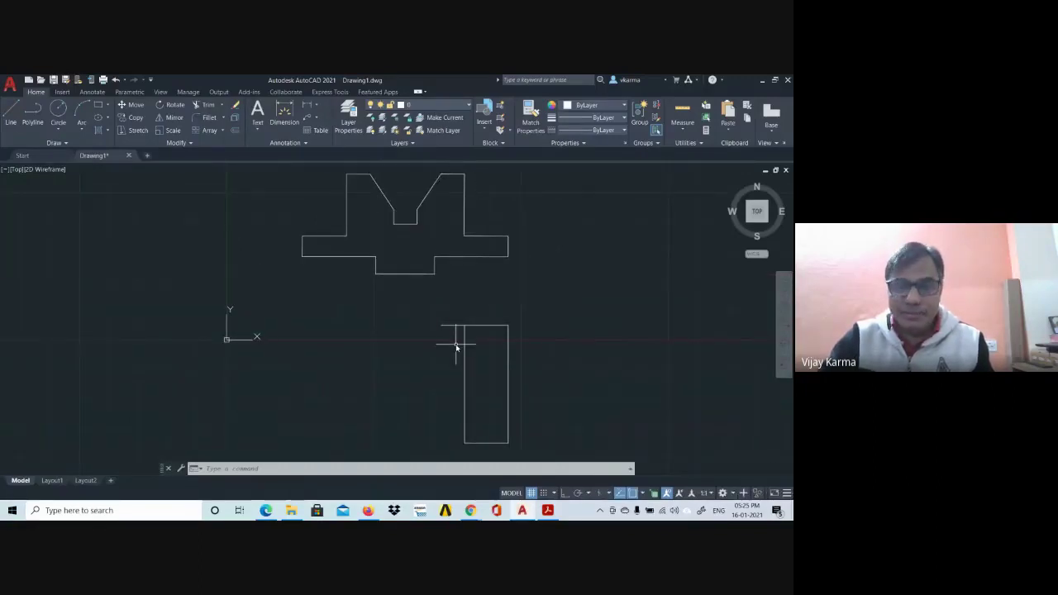
middle_drag(456, 347, 454, 331)
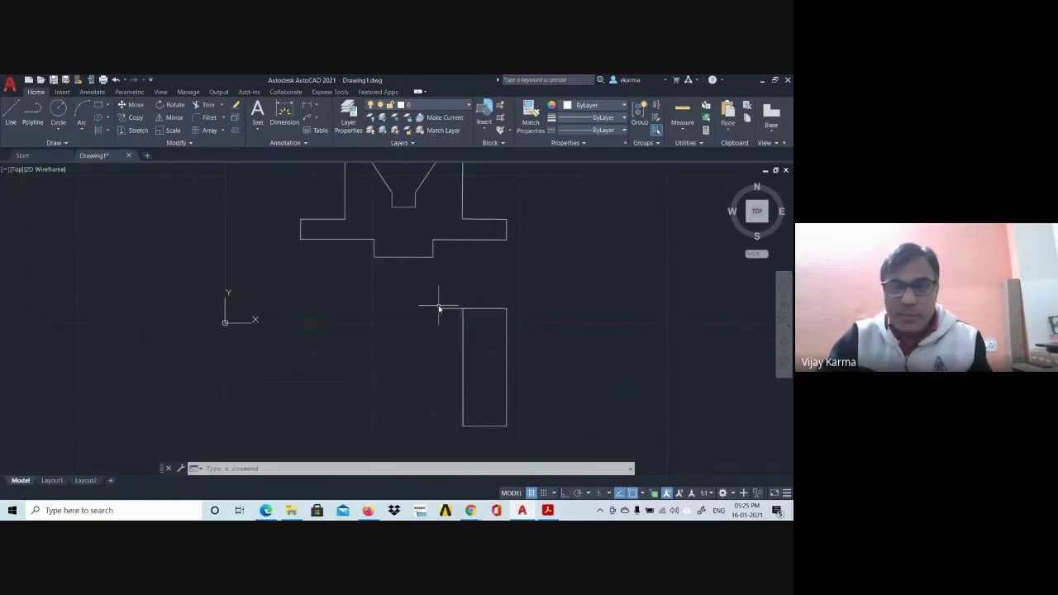
text(l)
key(Return)
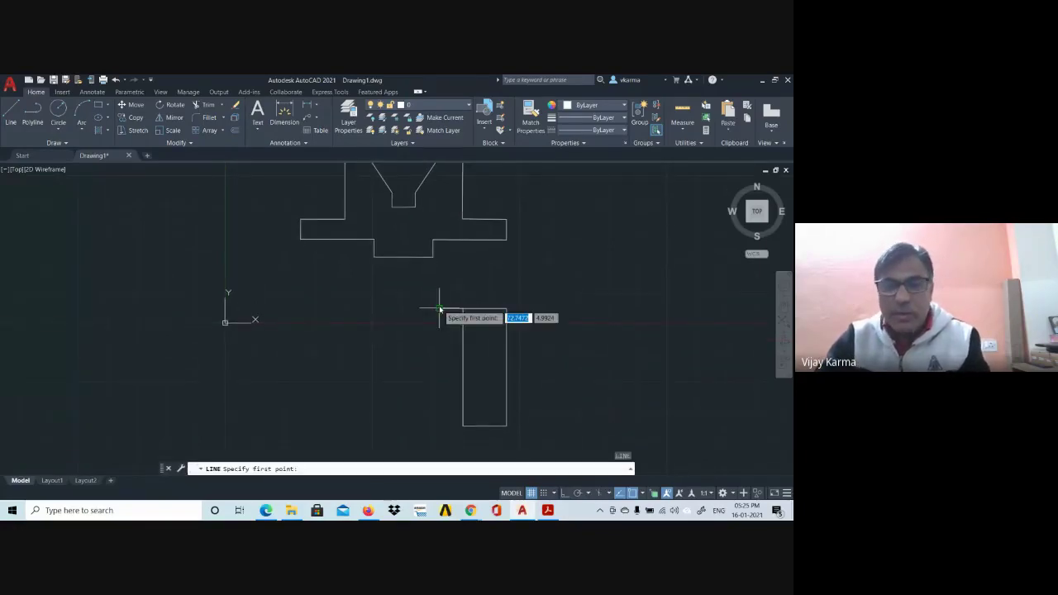
click(439, 310)
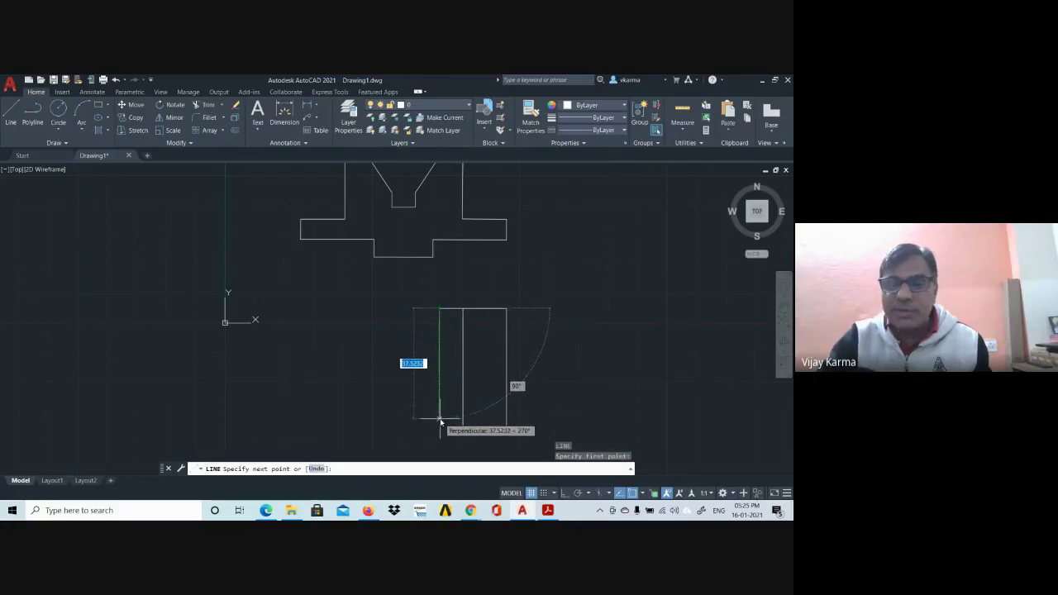
text(40)
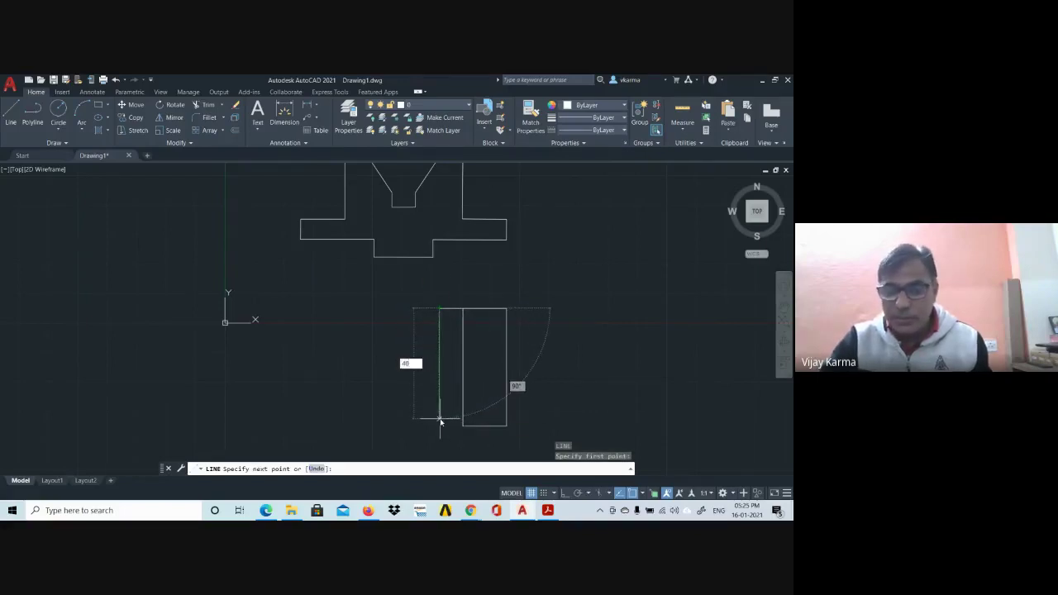
key(Return)
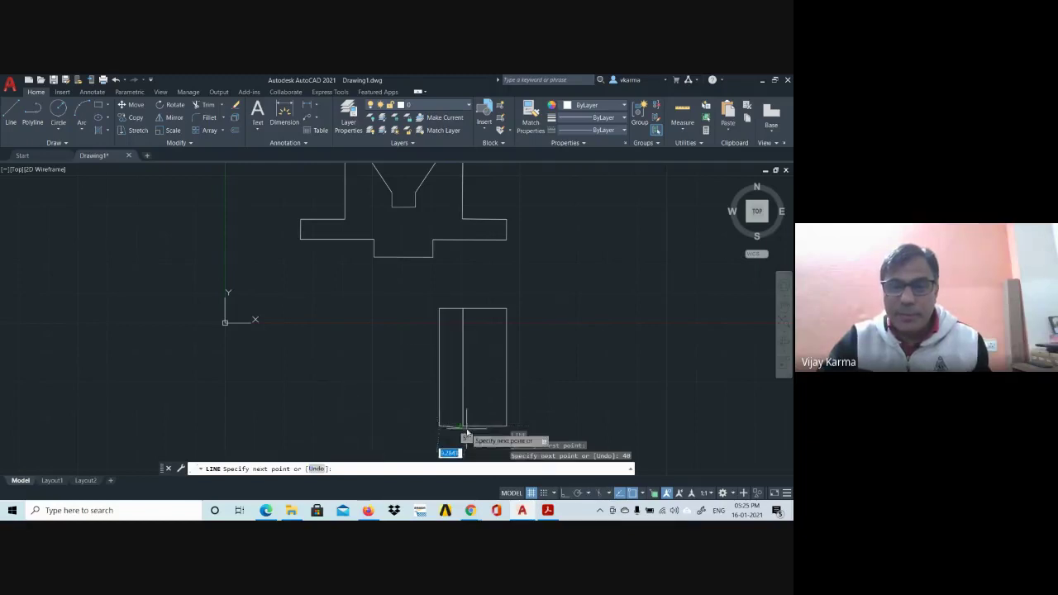
click(464, 425)
key(Return)
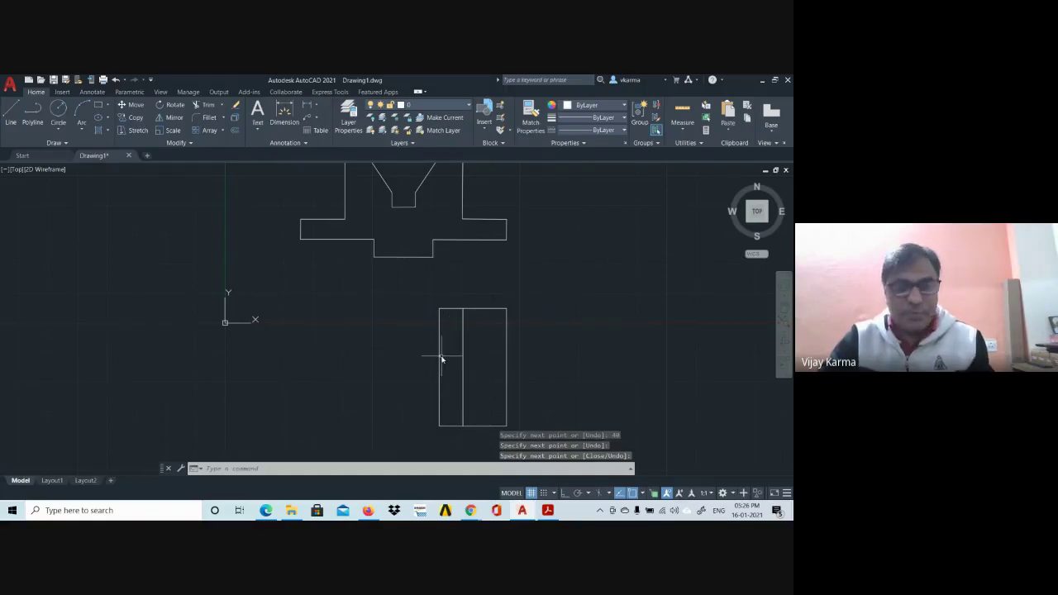
key(alt+Tab)
key(alt+Tab)
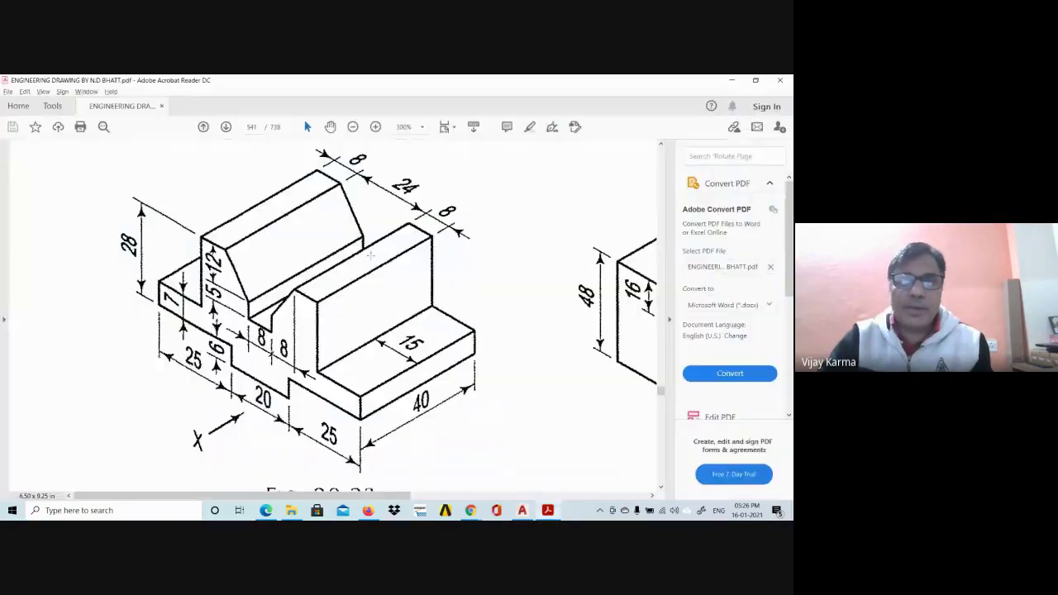
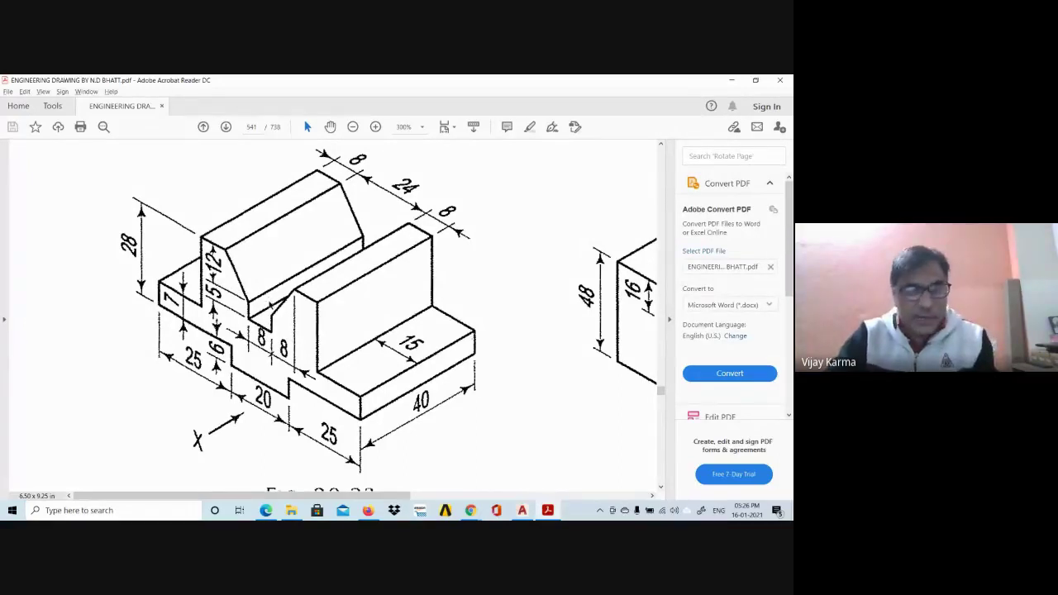
- Return to the AutoCAD drawing and inspect the front view's diagonal groove edge
key(alt+Tab)
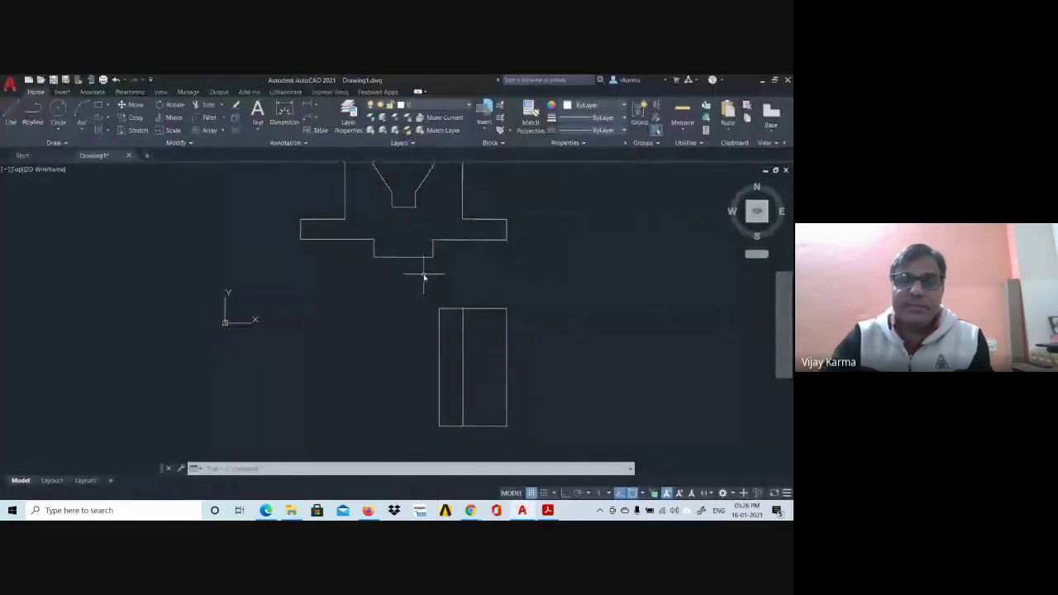
scroll(442, 236, down, 2)
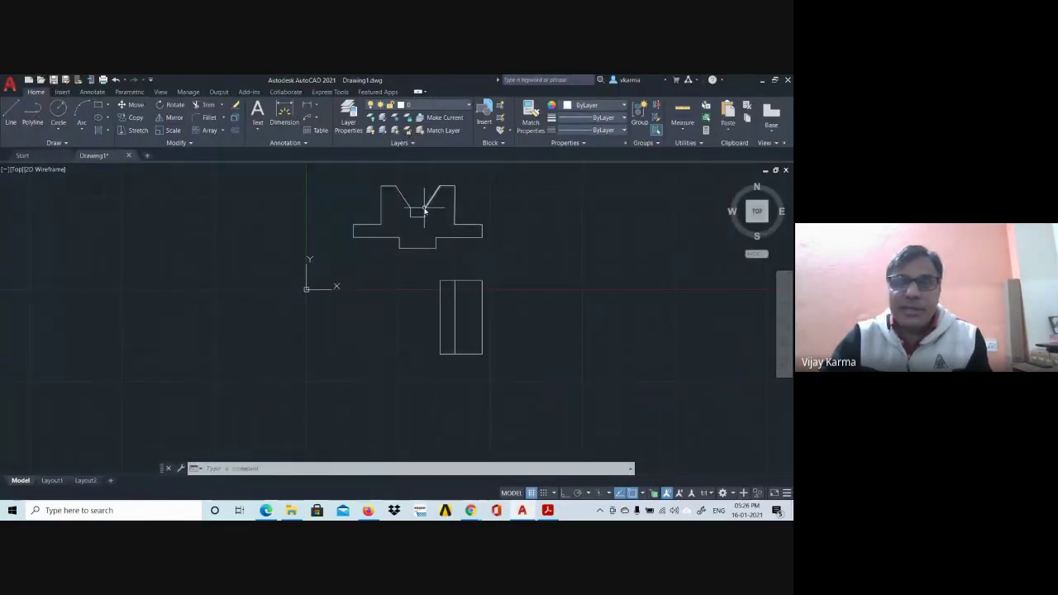
scroll(444, 194, up, 5)
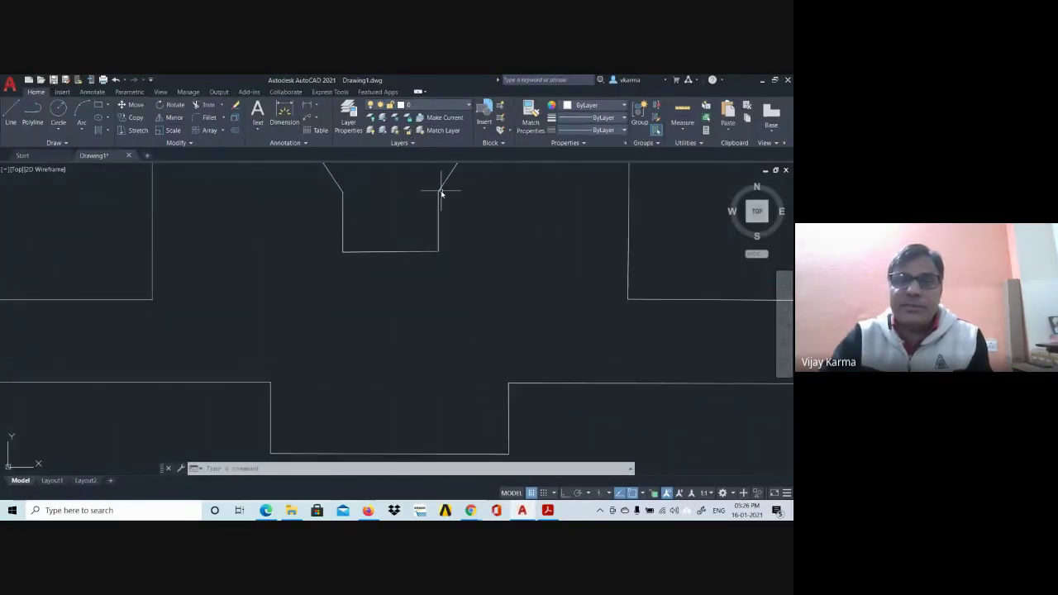
click(441, 187)
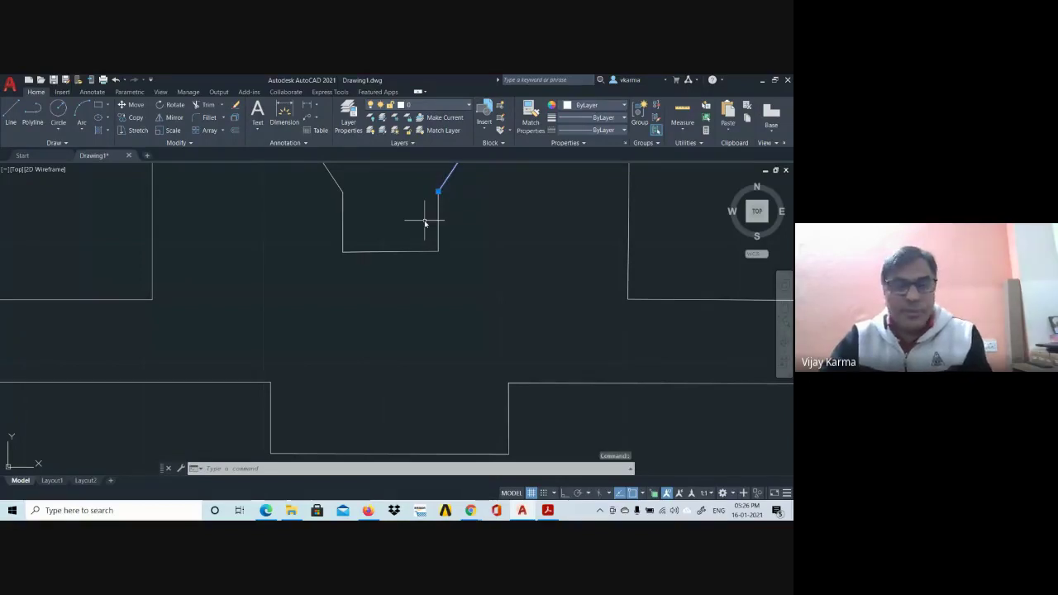
key(Escape)
- Start the LINE command with the top view brought into sight below the front view
text(l)
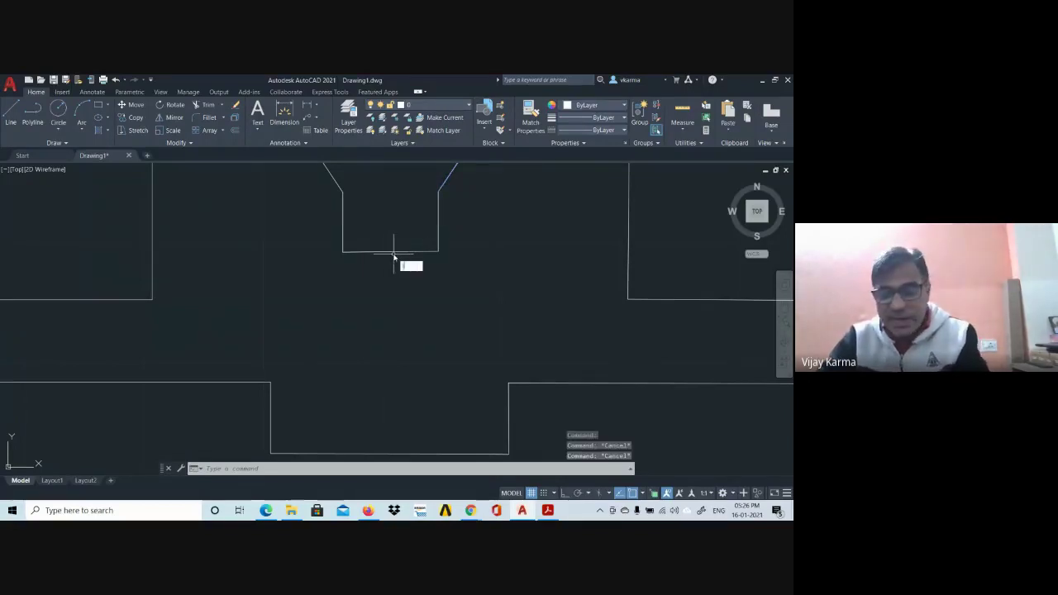
key(Return)
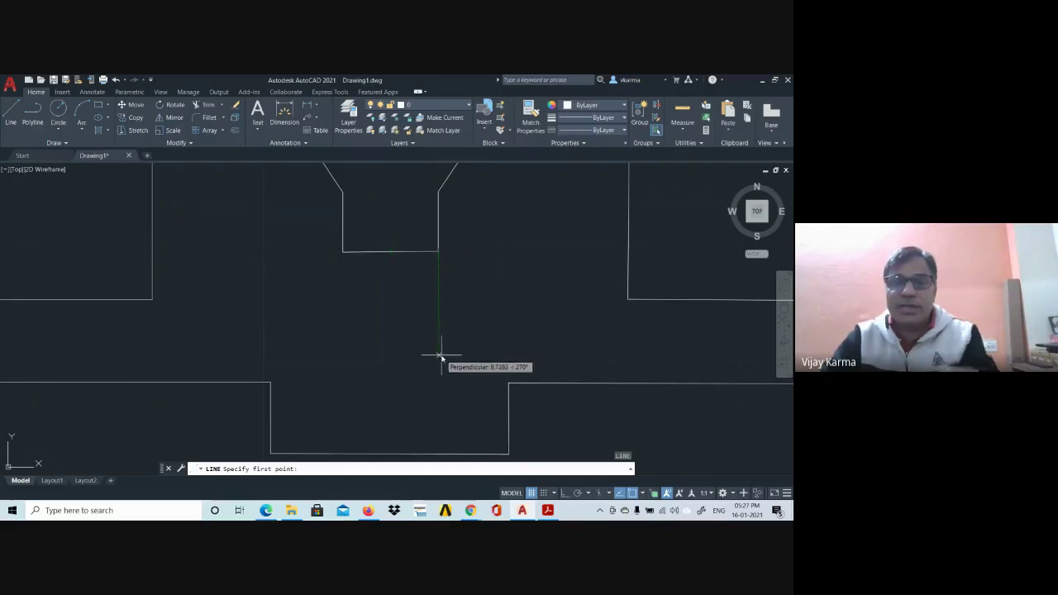
scroll(441, 357, down, 2)
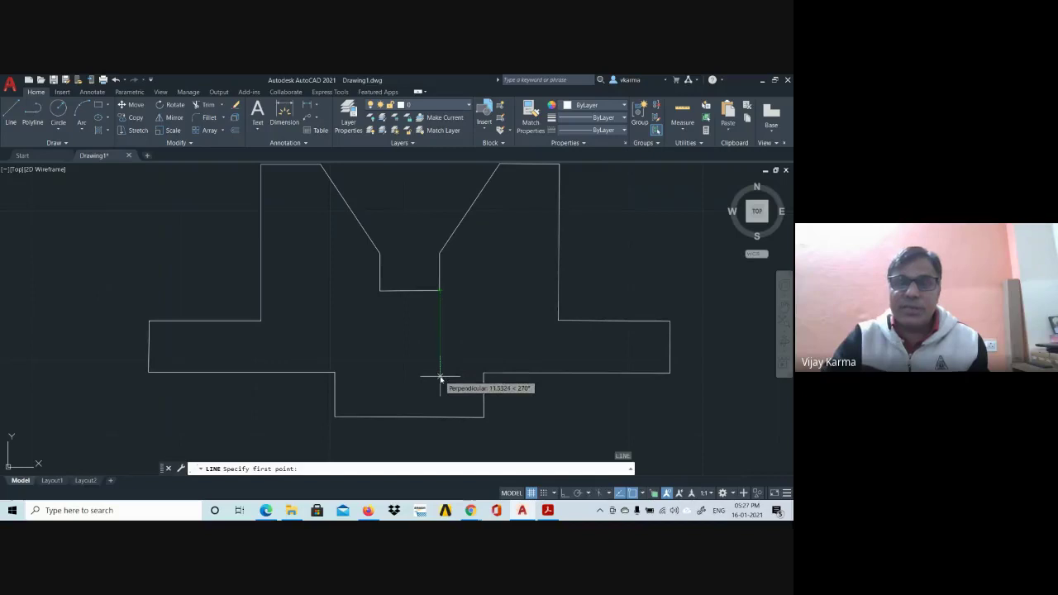
scroll(439, 377, down, 2)
middle_drag(430, 323, 432, 194)
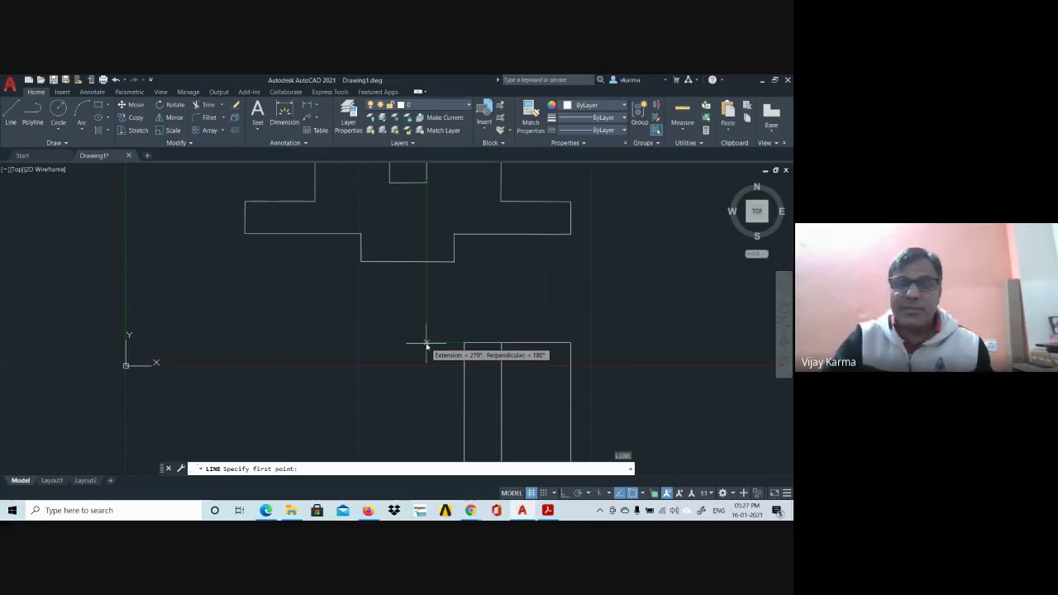
- Draw a 40-long vertical edge left of the top view, joined to the rectangle's corner
click(427, 346)
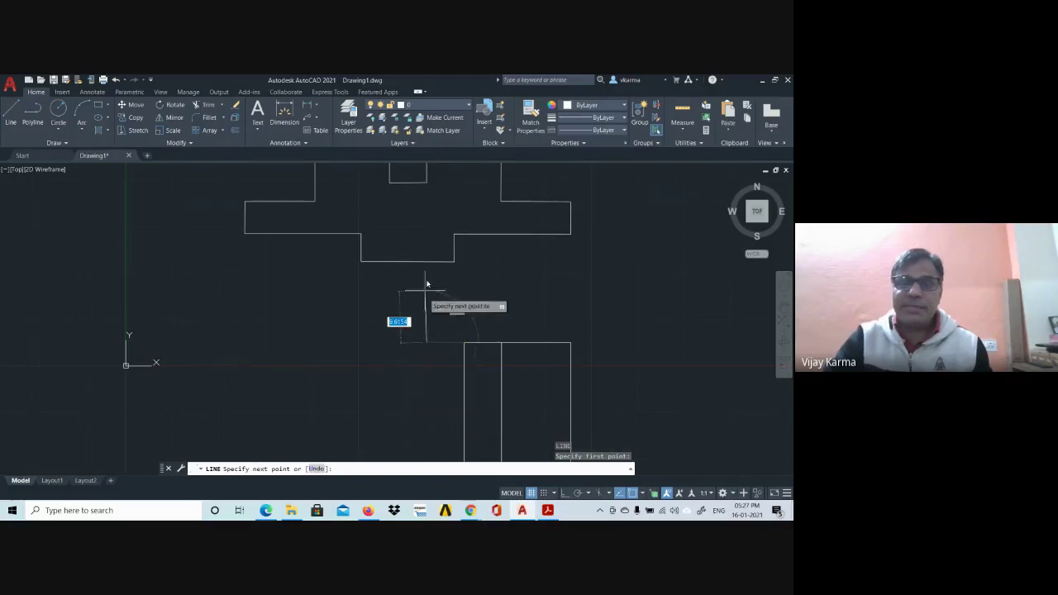
middle_drag(428, 269, 442, 180)
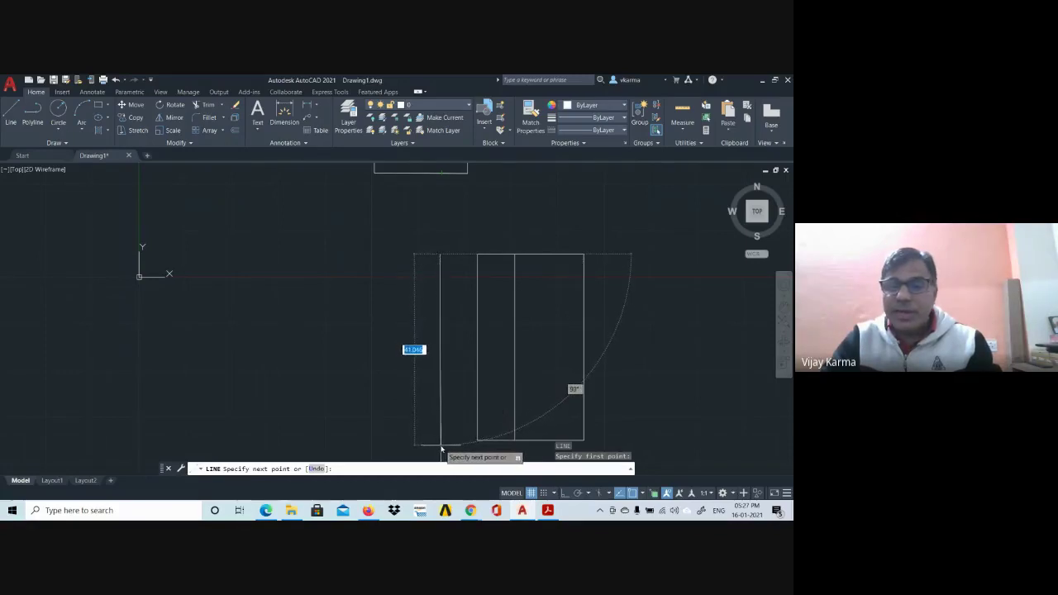
text(40)
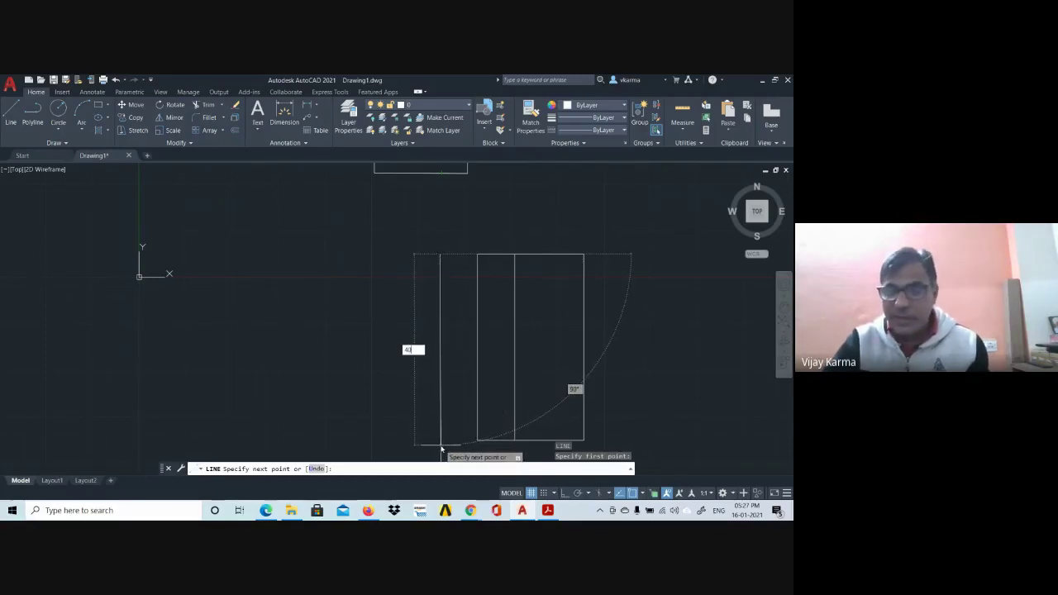
key(Return)
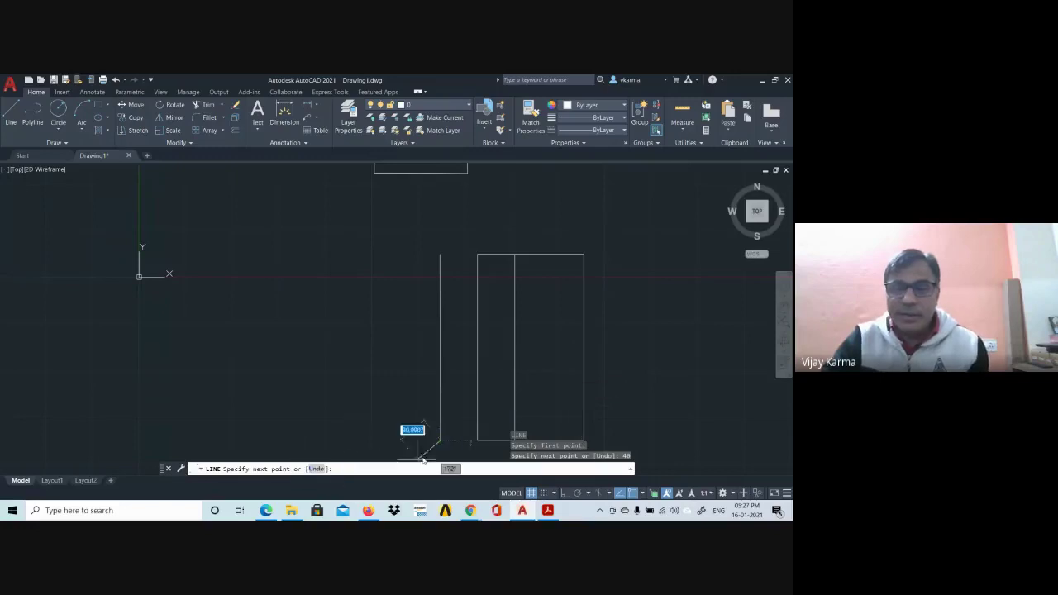
click(478, 442)
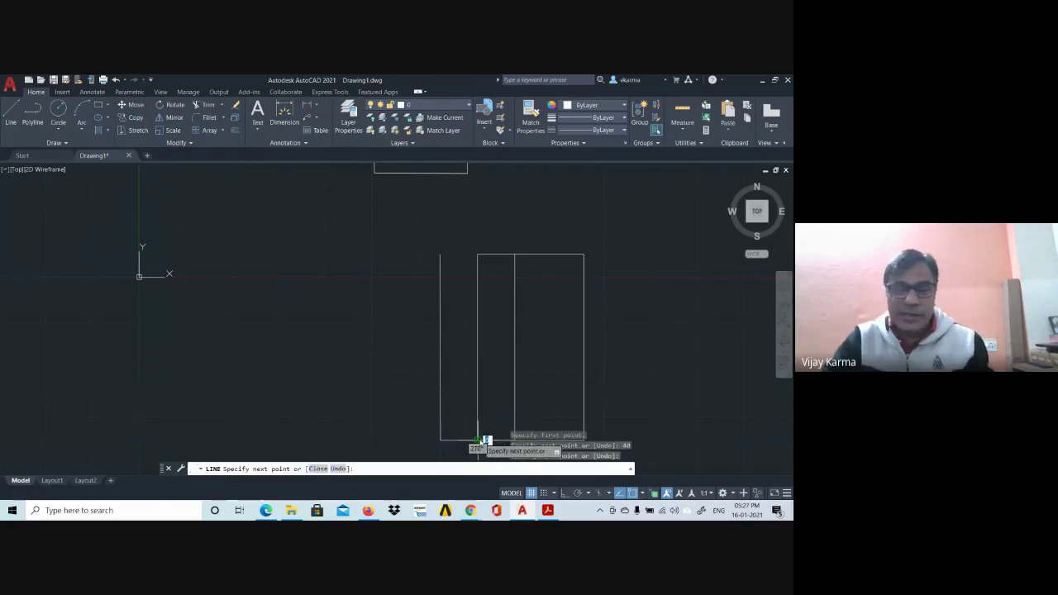
key(Escape)
- Close the top of the new strip with a line and go back to the PDF reference
text(l)
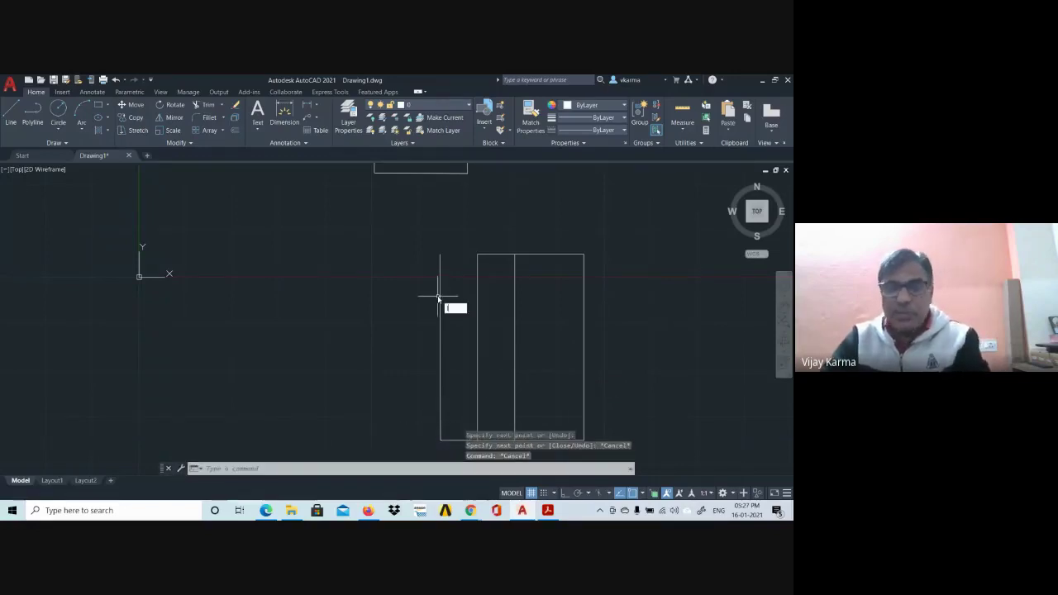
key(Return)
click(440, 256)
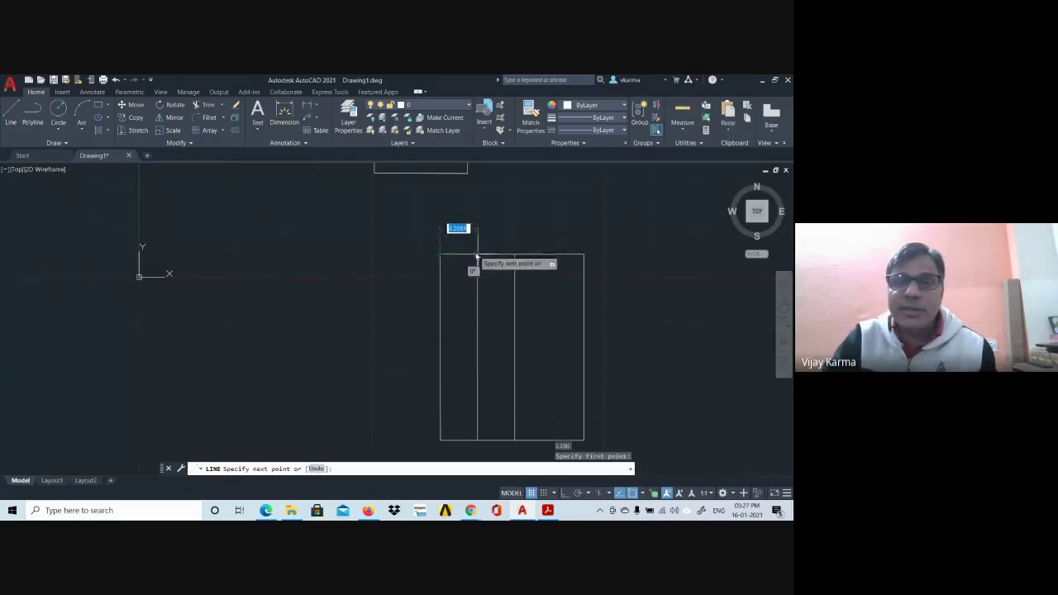
click(477, 255)
key(Escape)
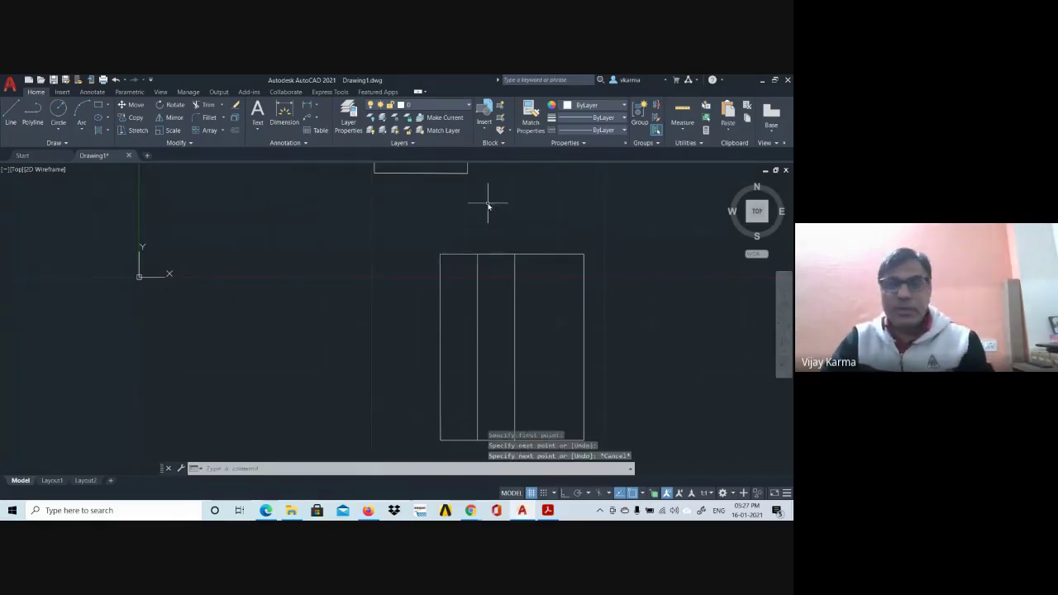
scroll(392, 292, down, 1)
scroll(405, 265, down, 1)
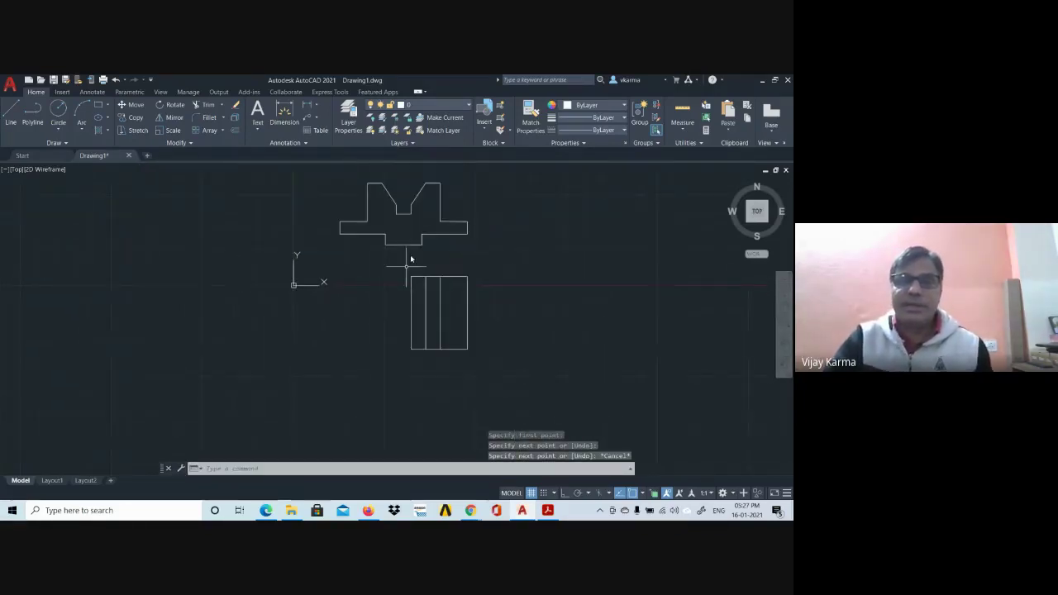
scroll(413, 208, up, 1)
scroll(417, 189, up, 2)
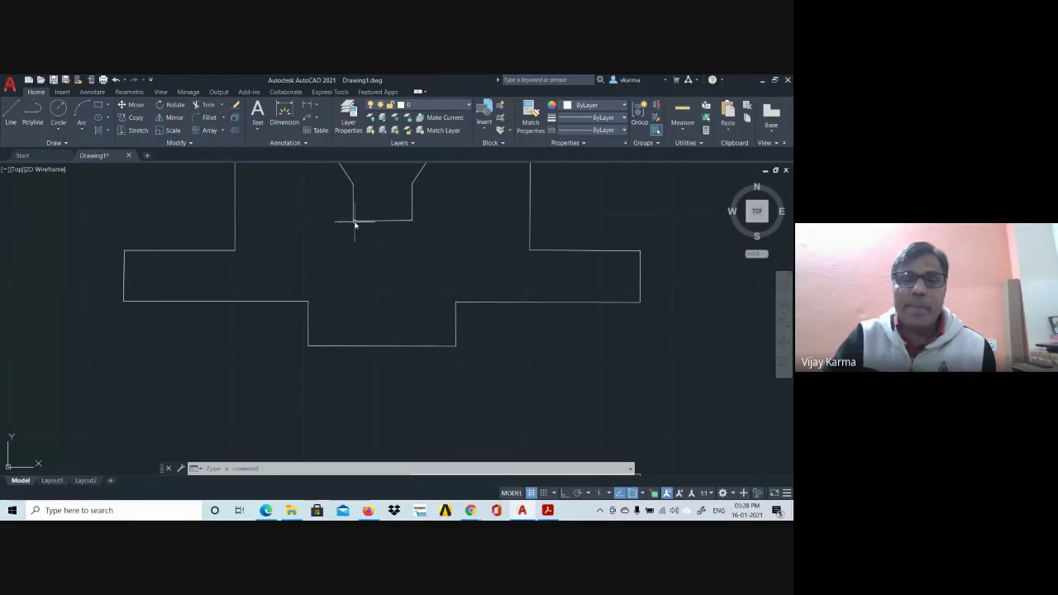
scroll(374, 256, up, 2)
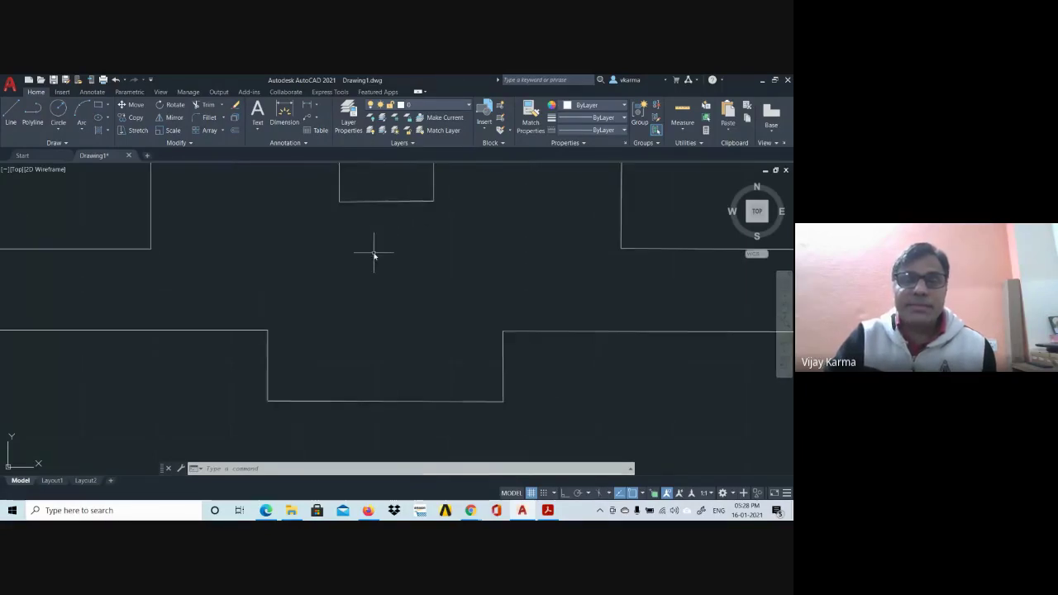
scroll(374, 256, down, 2)
scroll(374, 257, down, 2)
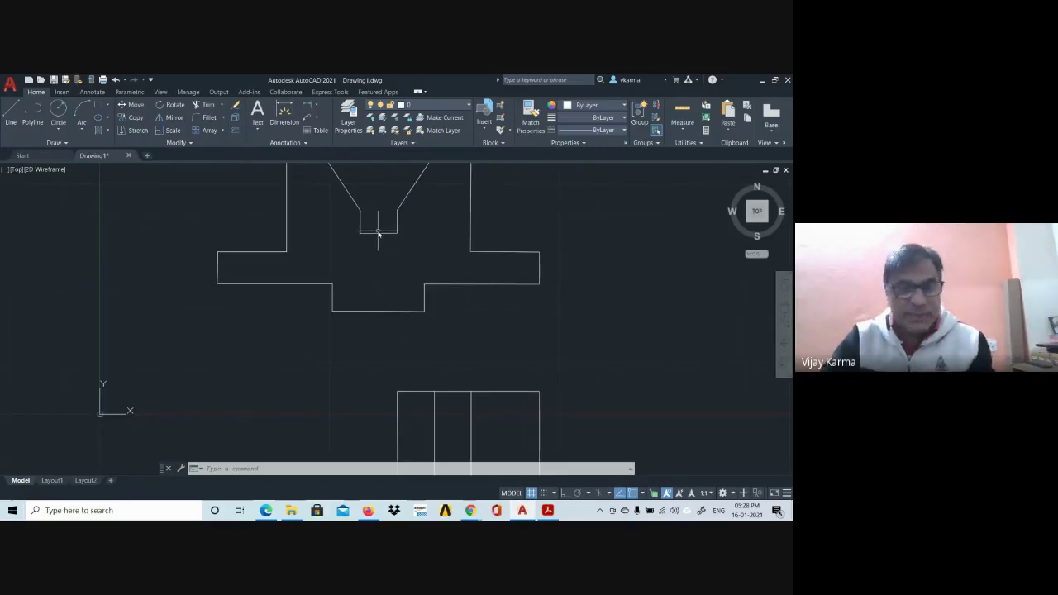
key(alt+Tab)
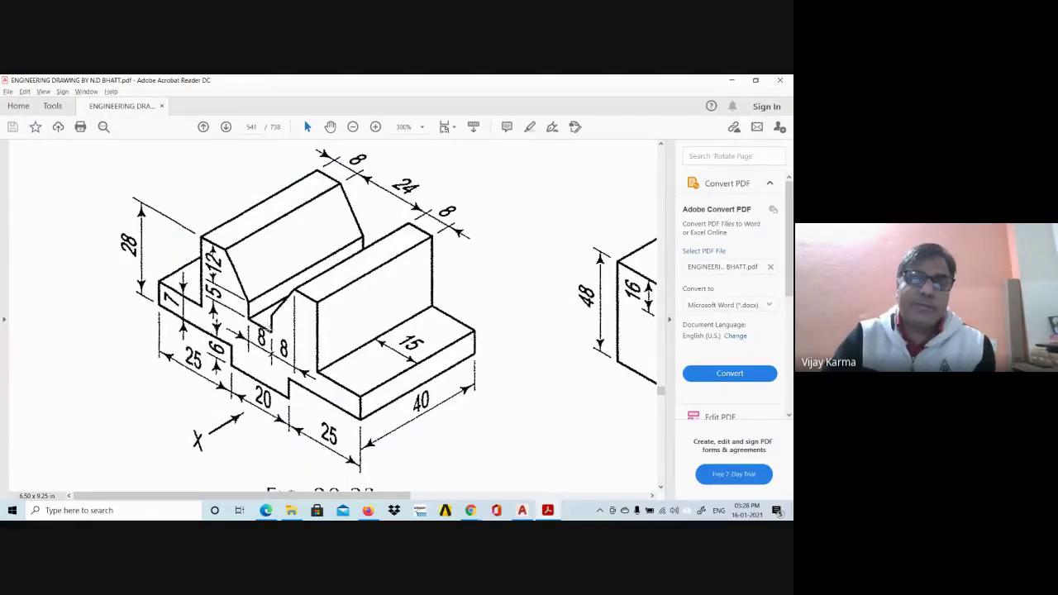
- Draw an 8-wide, 40-long strip from the top view's top-left corner
key(alt+Tab)
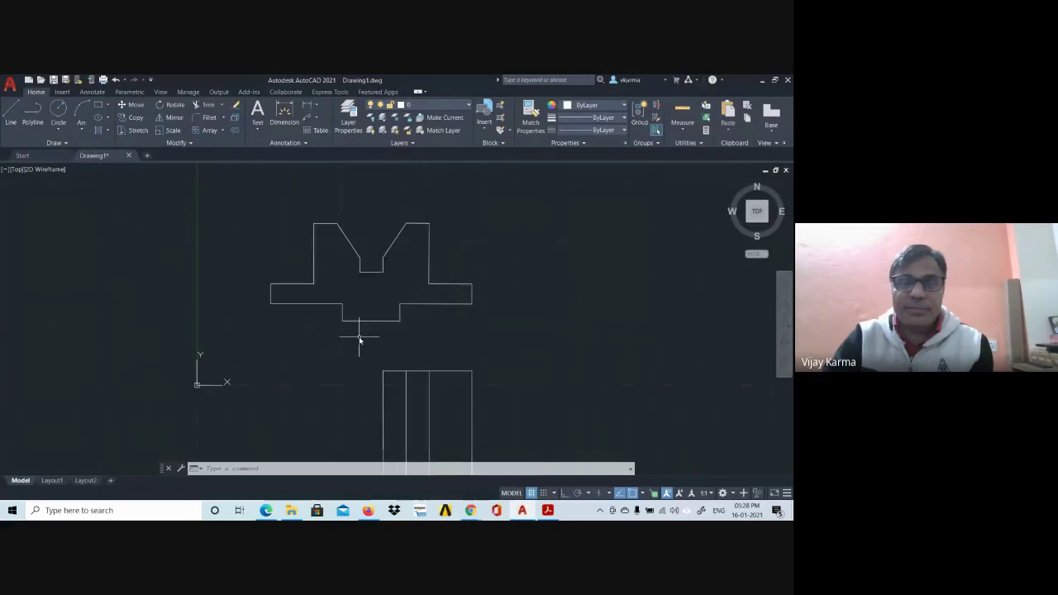
mouse_move(360, 339)
middle_down()
mouse_move(370, 239)
mouse_move(370, 280)
middle_up()
text(l)
key(Return)
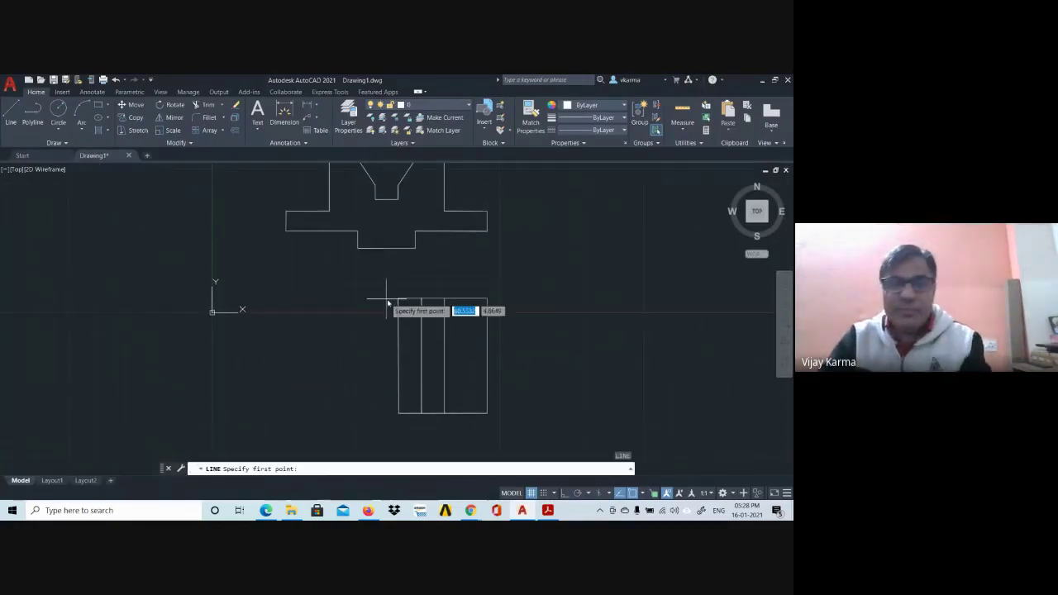
click(397, 300)
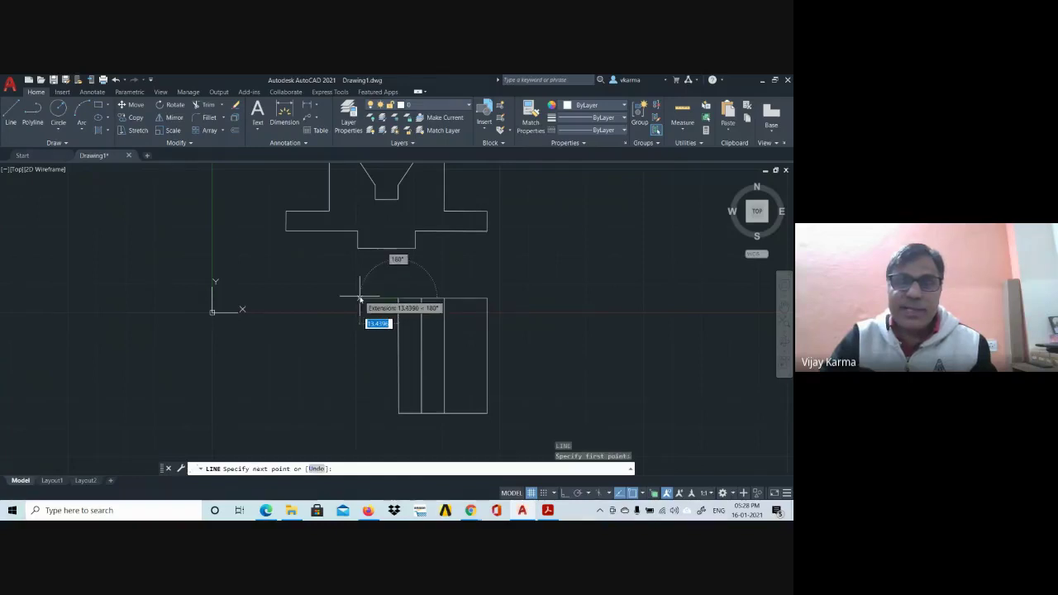
text(8)
key(Return)
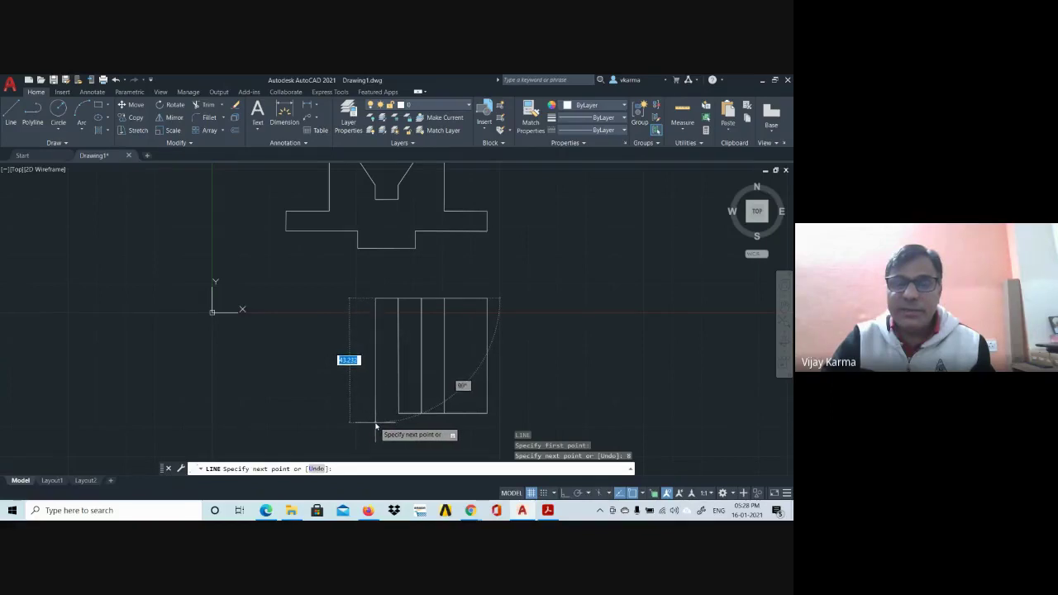
text(40)
key(Return)
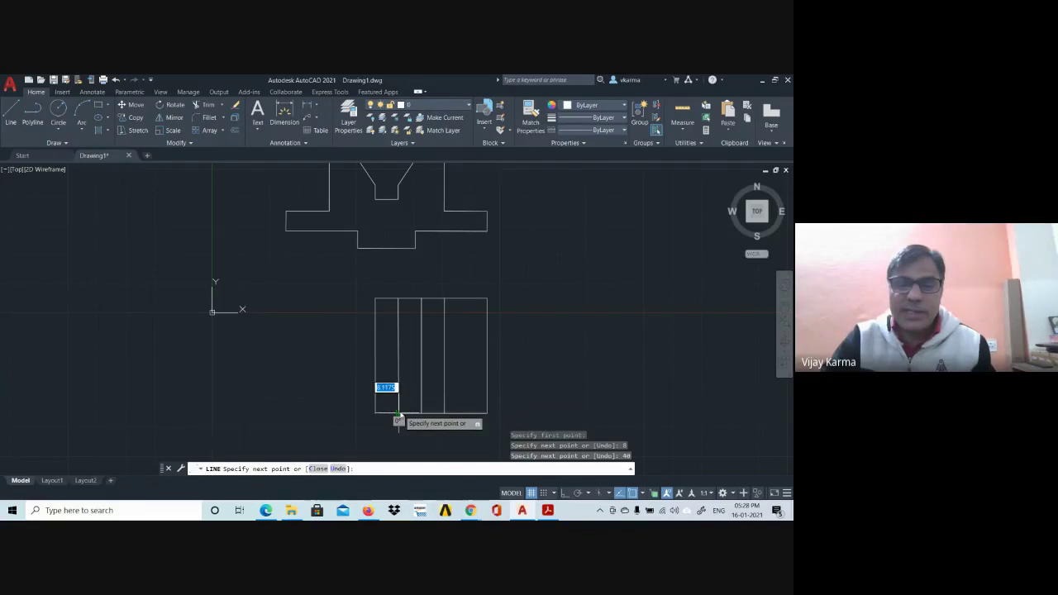
key(Escape)
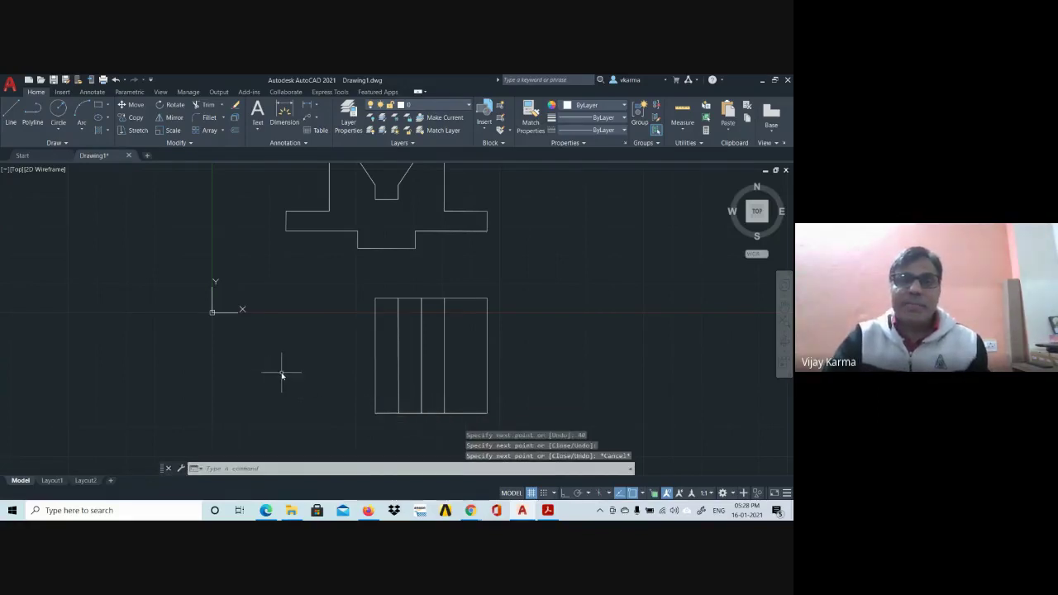
- Recentre both views on the front view's groove and check the PDF reference
middle_drag(384, 237, 385, 251)
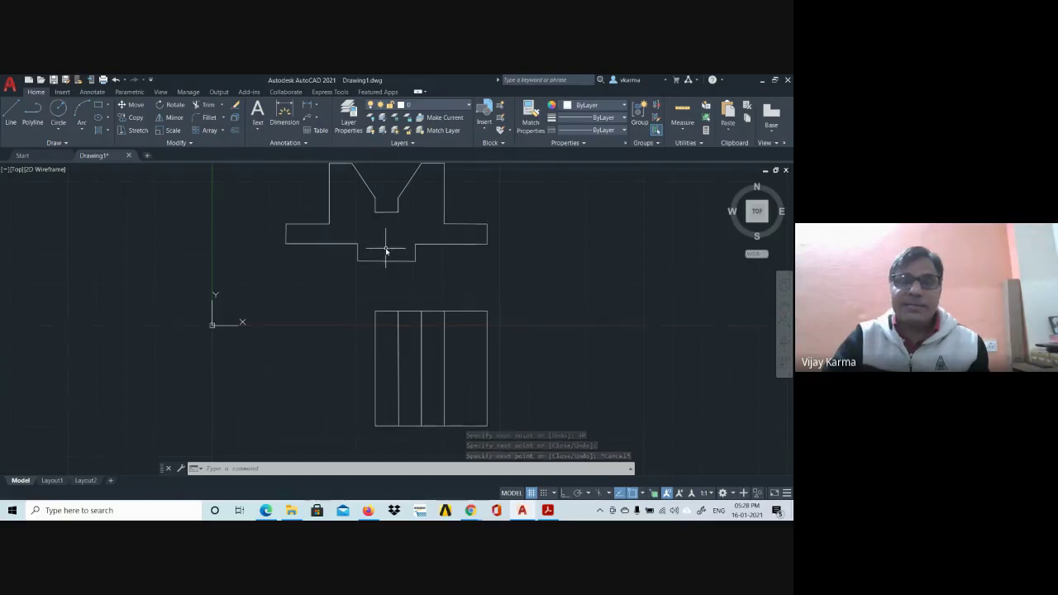
scroll(385, 252, down, 2)
scroll(385, 252, up, 2)
middle_drag(376, 228, 368, 273)
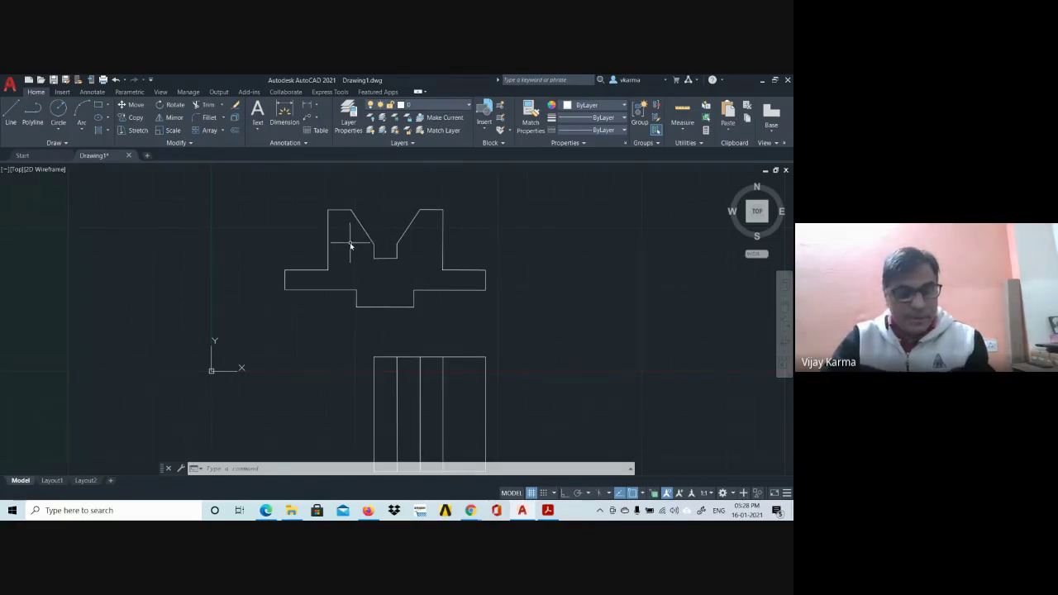
key(alt+Tab)
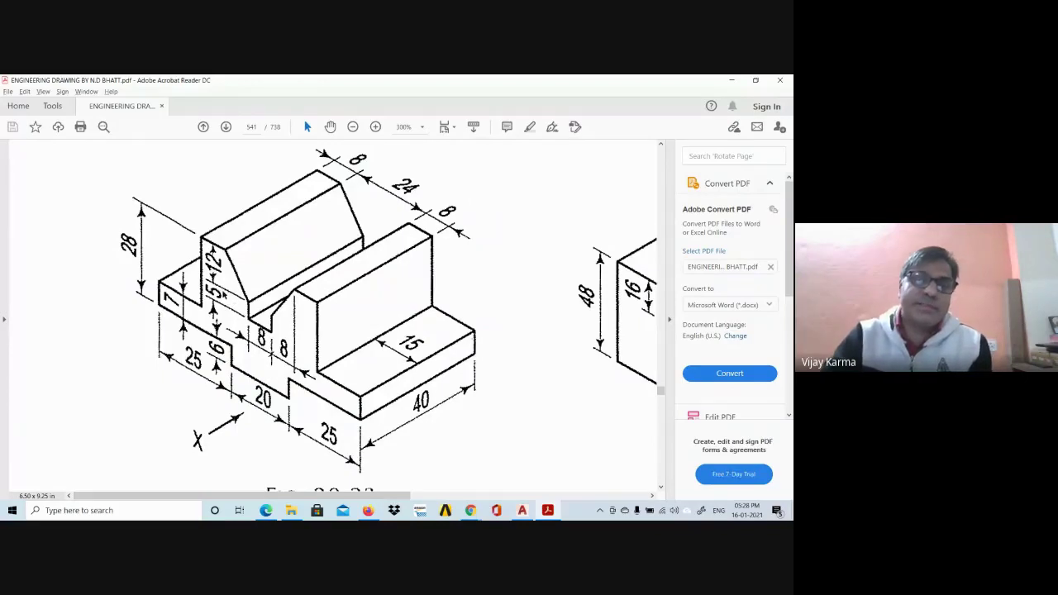
- Back in AutoCAD, add an 8-wide, 40-deep strip left of the top view
key(alt+Tab)
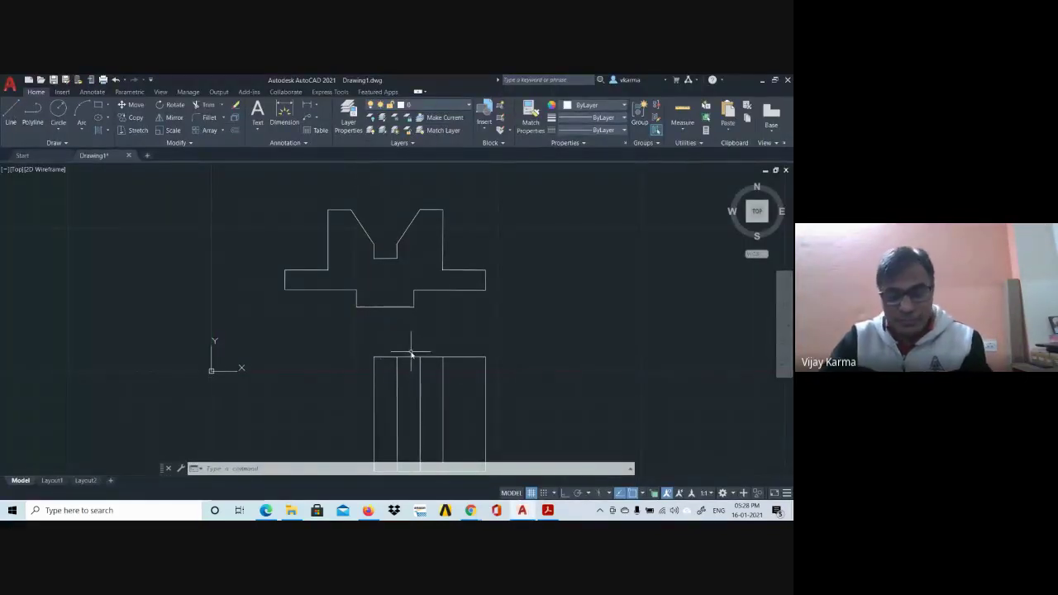
key(Return)
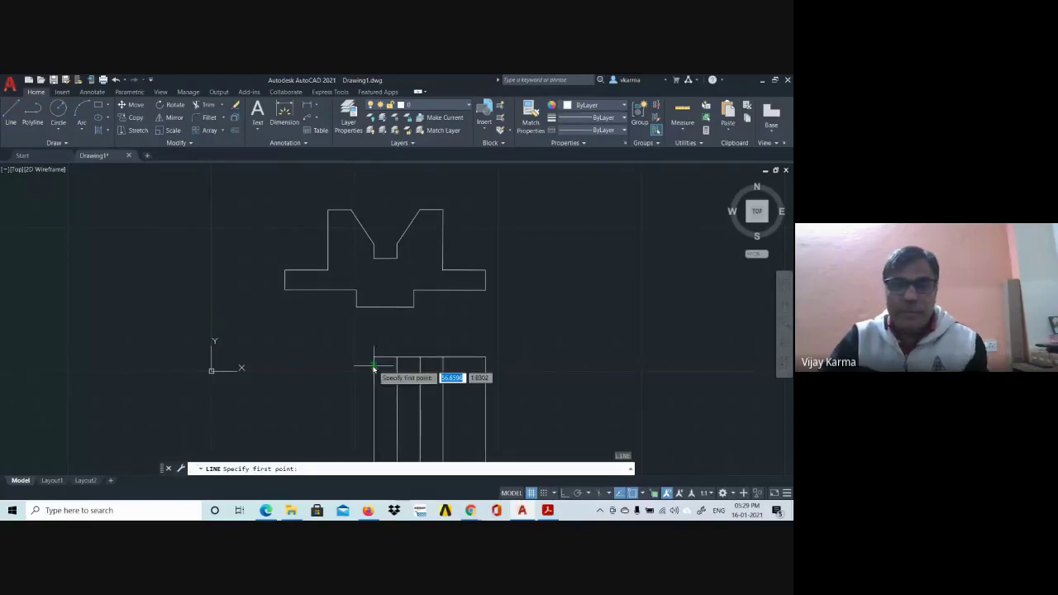
click(374, 357)
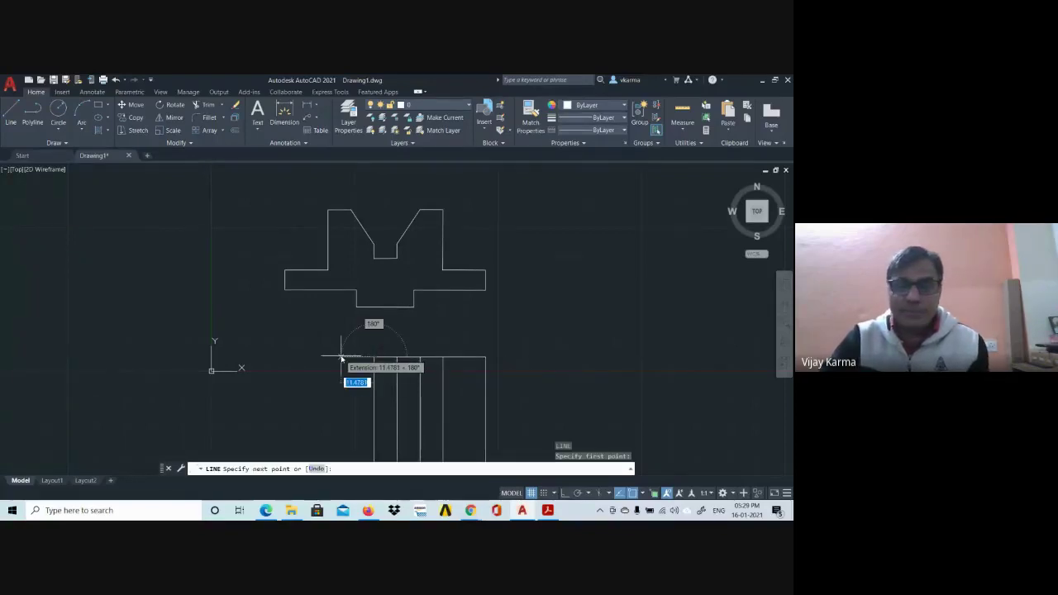
text(8)
key(Return)
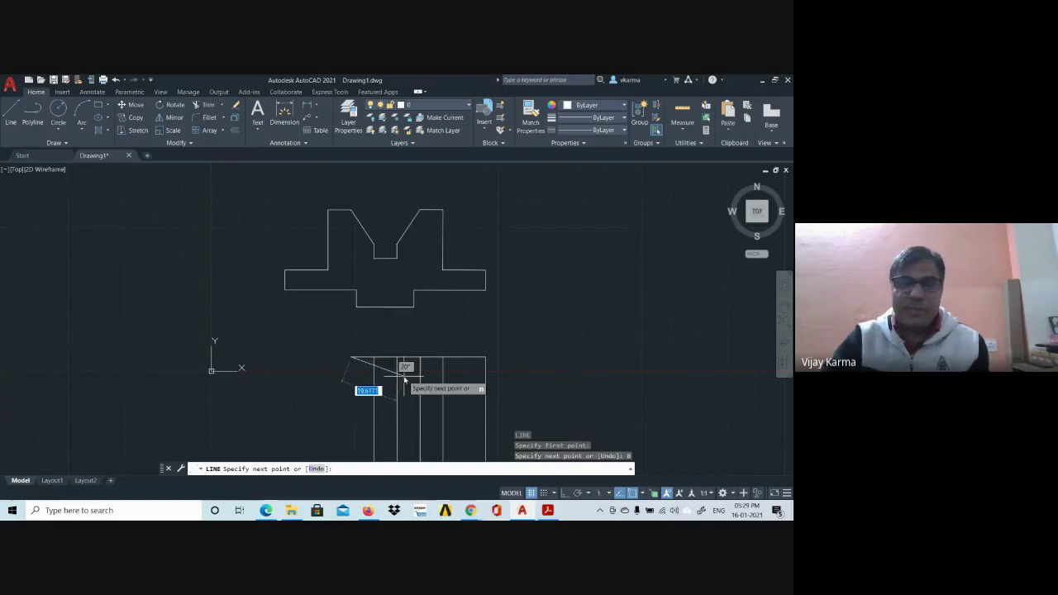
middle_drag(400, 353, 394, 220)
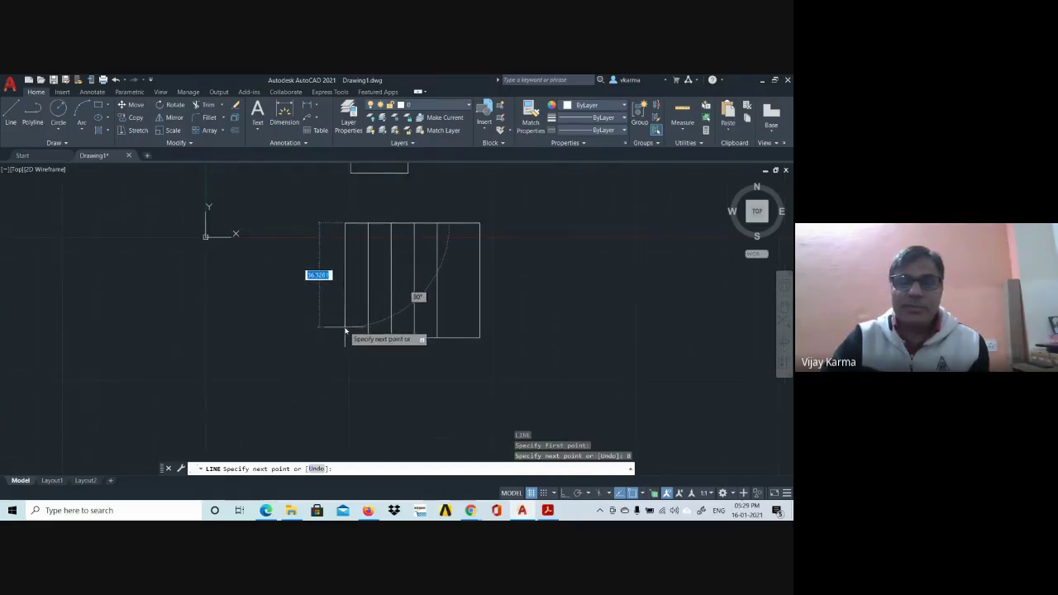
key(Return)
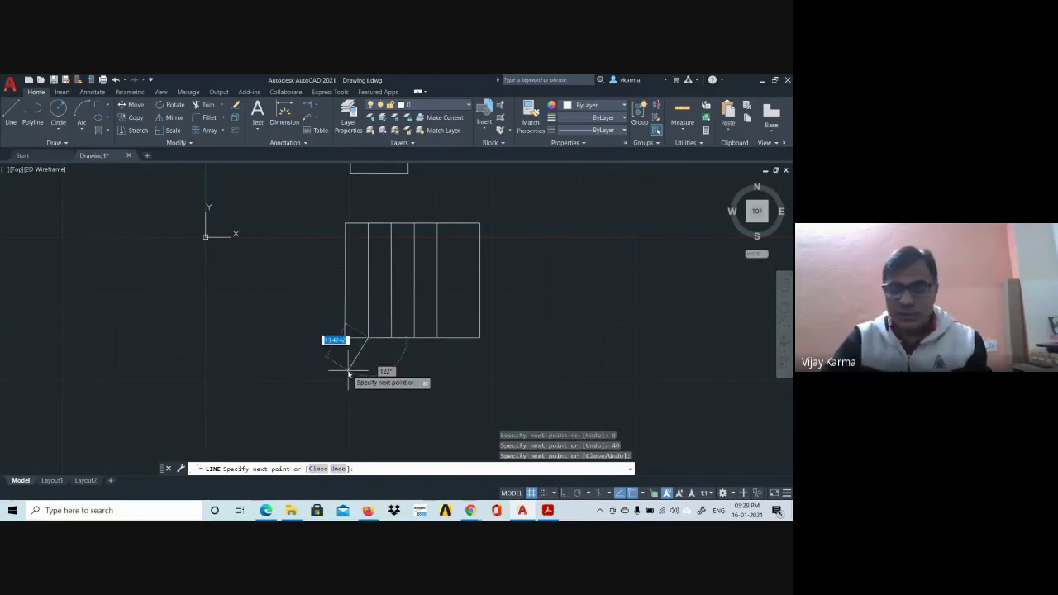
key(Return)
- Add a second 8-wide, 40-deep strip from the new top-left corner
middle_drag(333, 281, 336, 341)
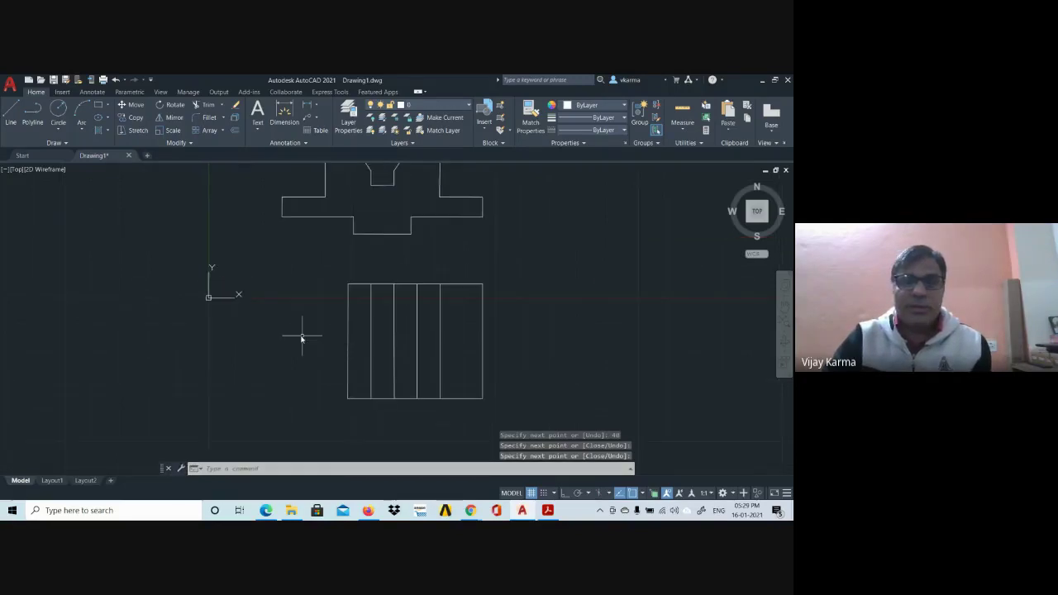
scroll(302, 337, up, 2)
scroll(301, 338, down, 2)
scroll(299, 335, down, 2)
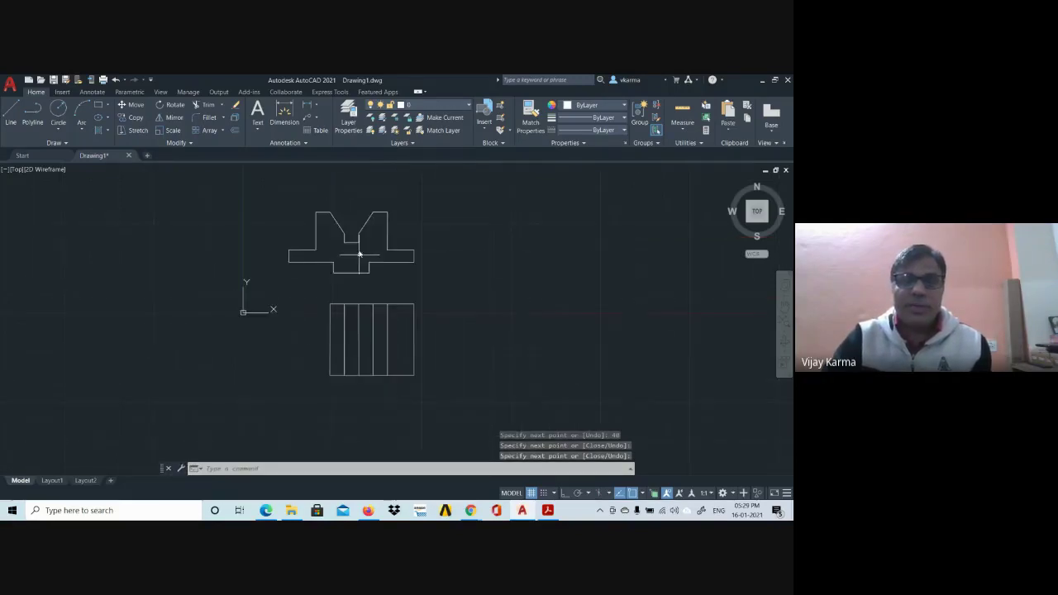
click(333, 213)
click(316, 214)
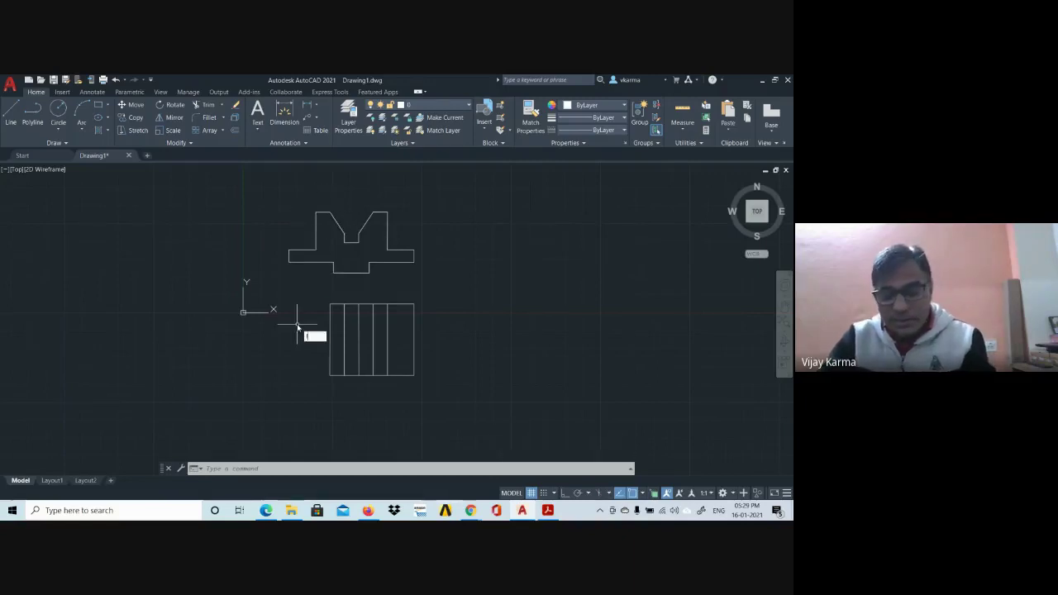
key(Return)
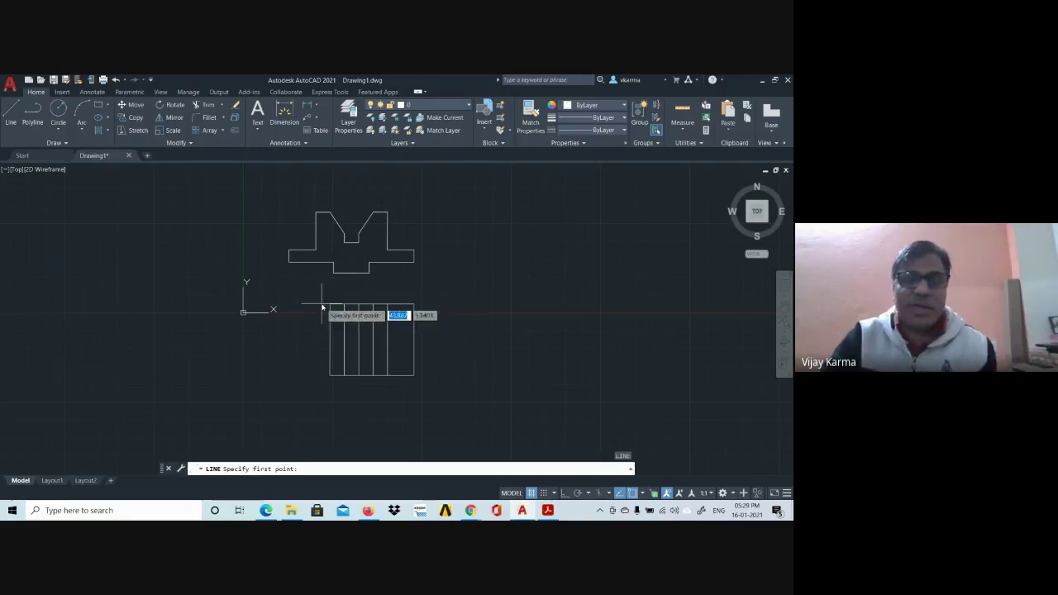
click(330, 305)
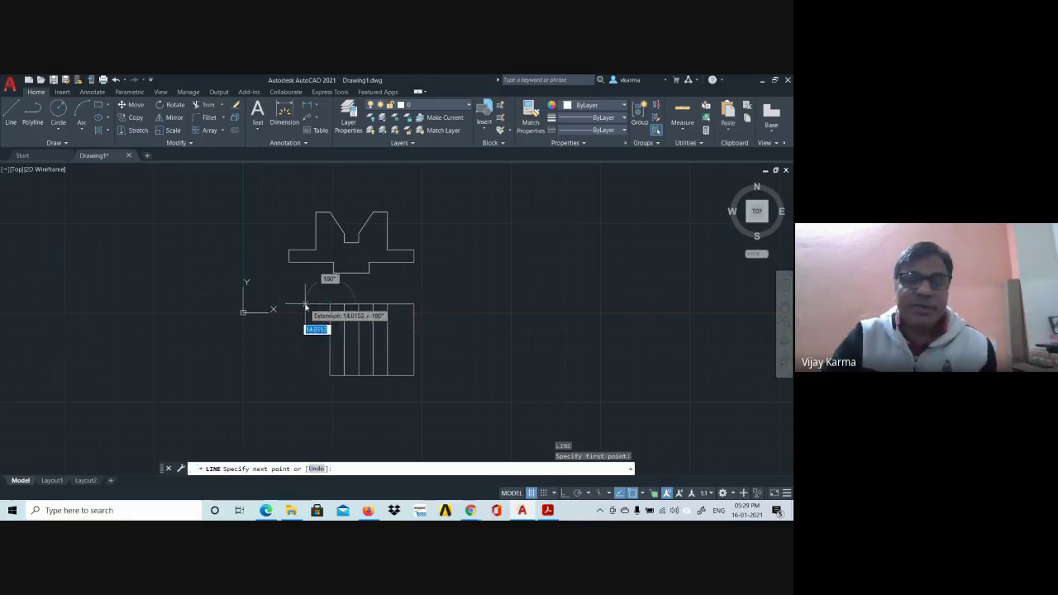
text(8)
key(Return)
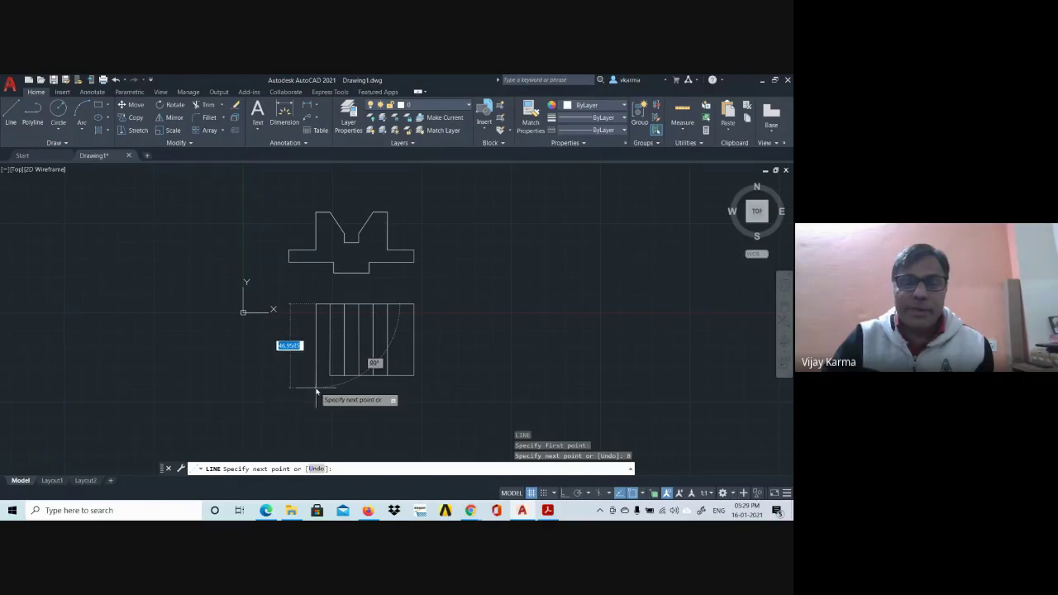
key(Return)
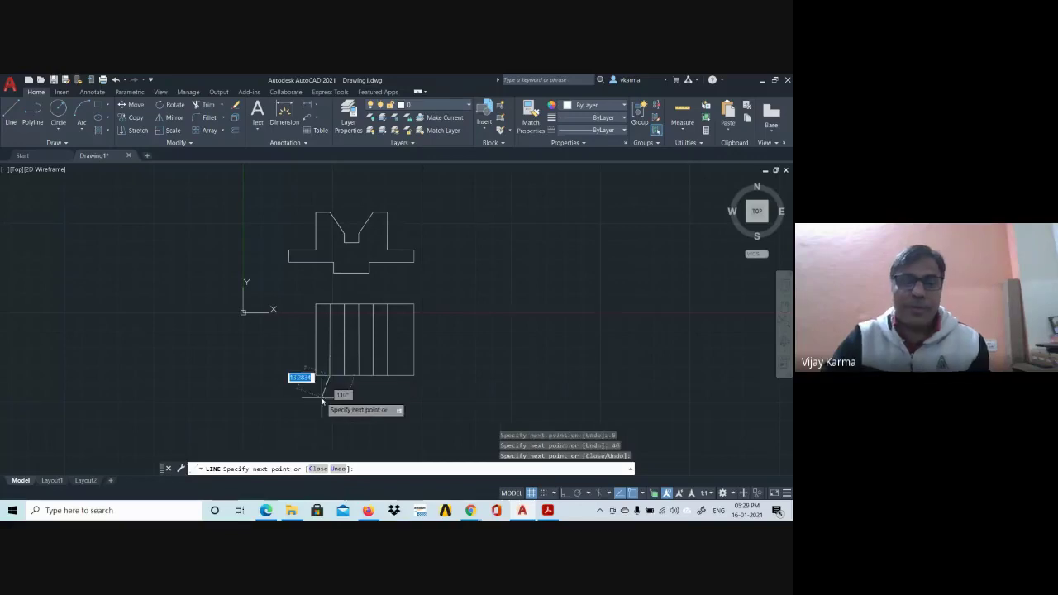
key(Escape)
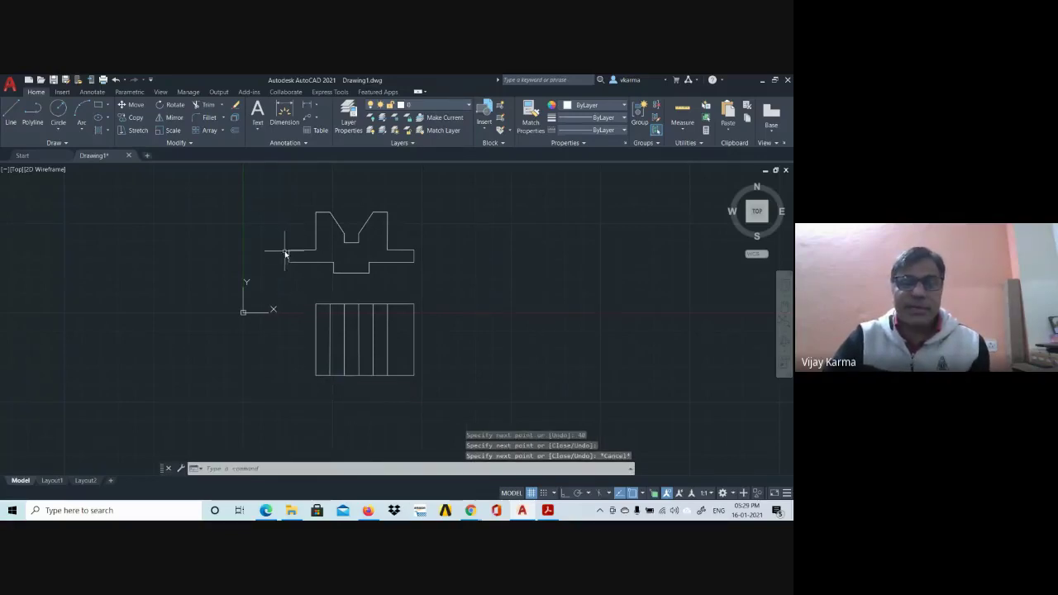
- Add a final 15-wide, 40-deep strip reaching the top view's bottom edge
text(l)
key(Return)
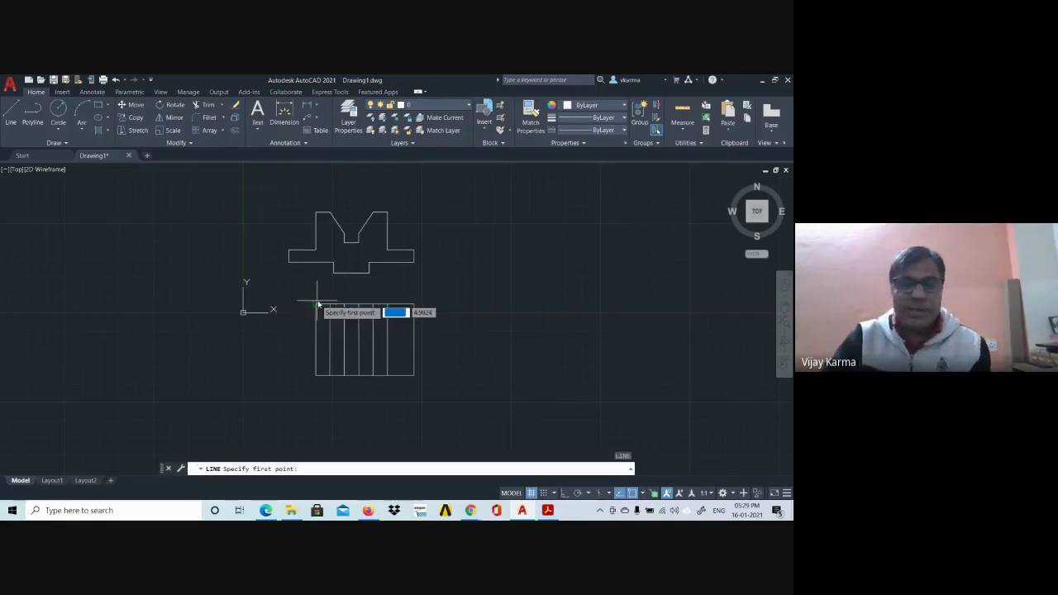
click(316, 304)
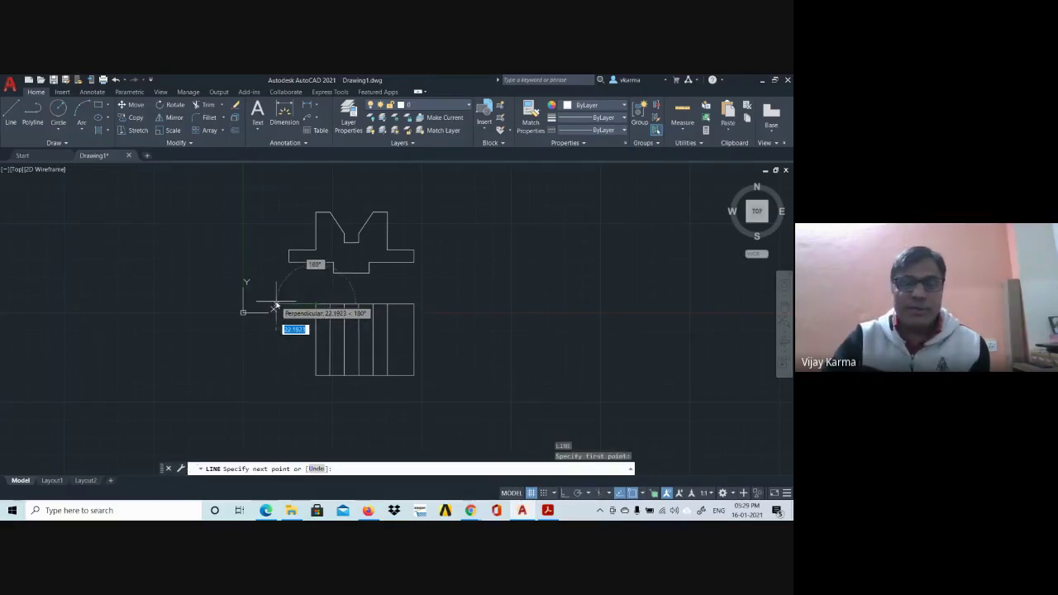
text(15)
key(Return)
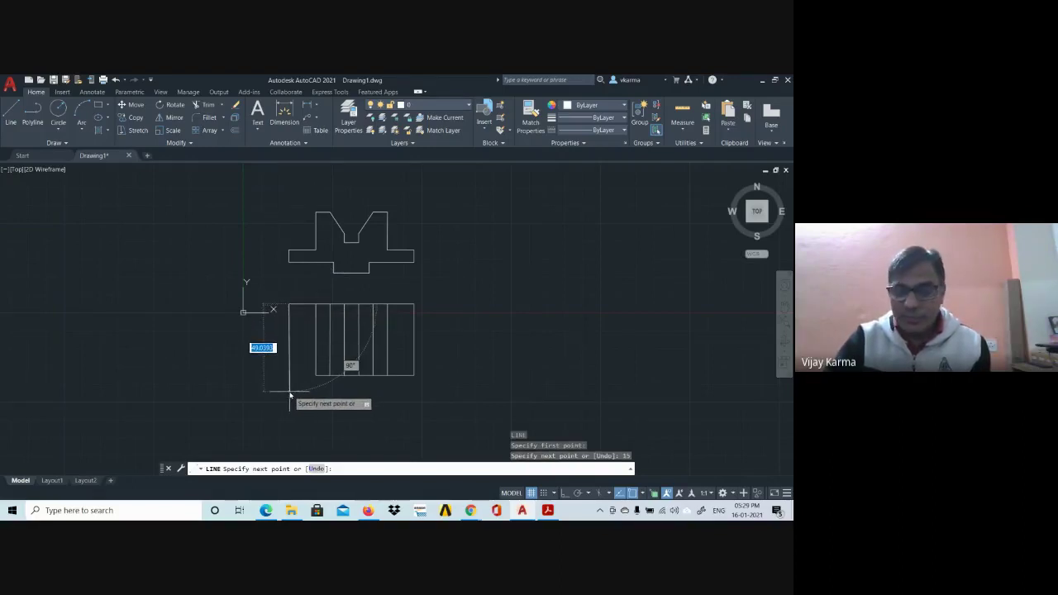
key(Return)
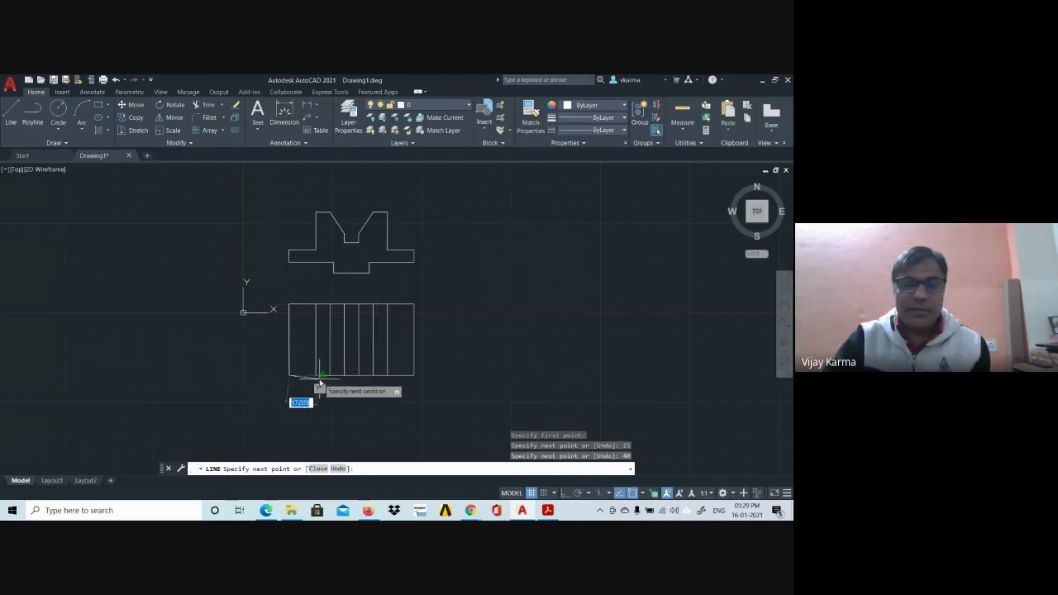
click(315, 377)
key(Escape)
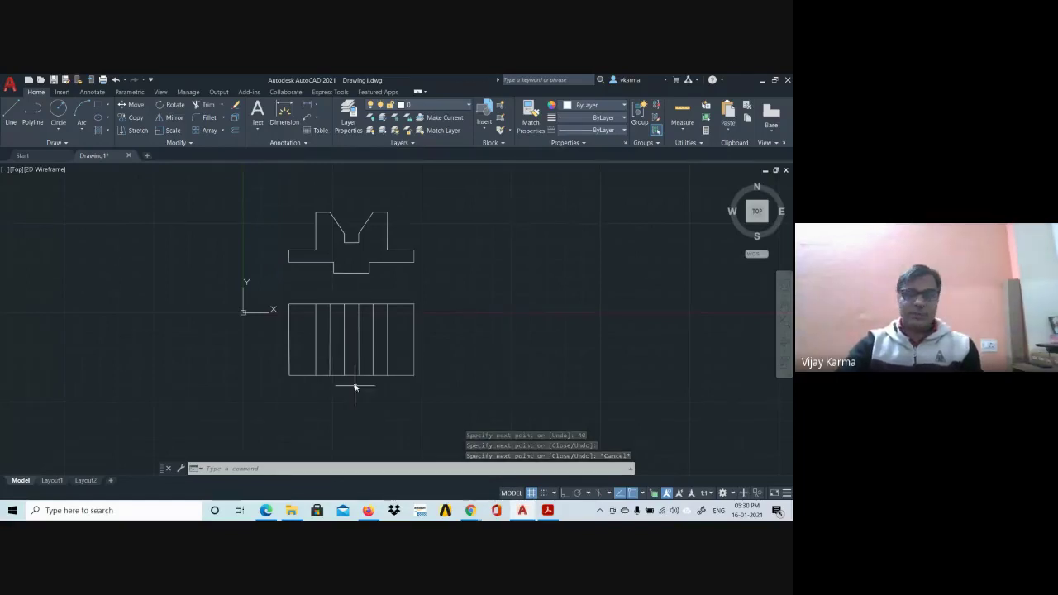
key(alt+Tab)
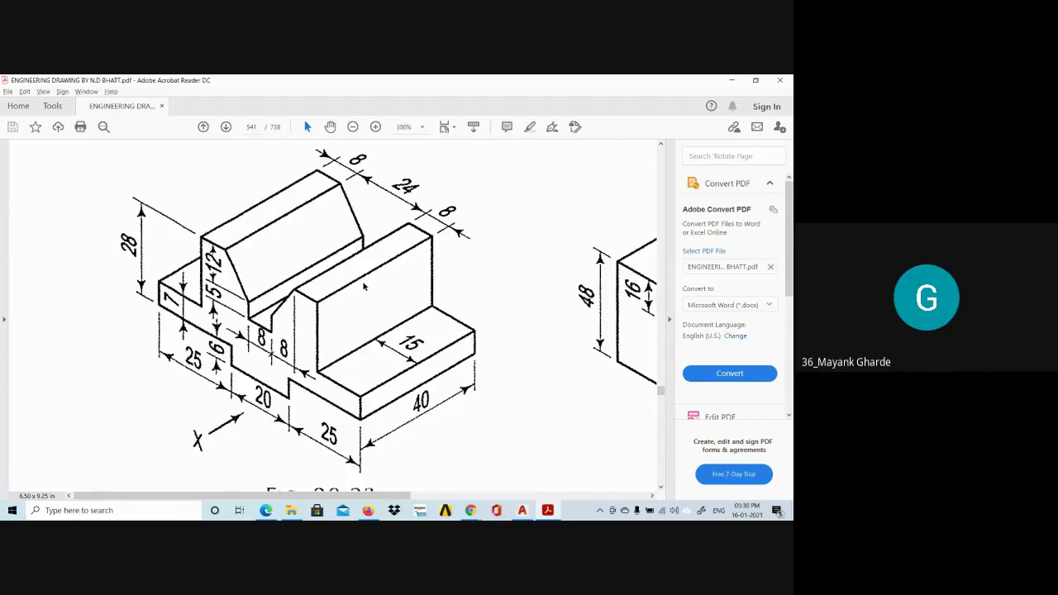
- Return to the AutoCAD drawing after reviewing the isometric figure
key(alt+Tab)
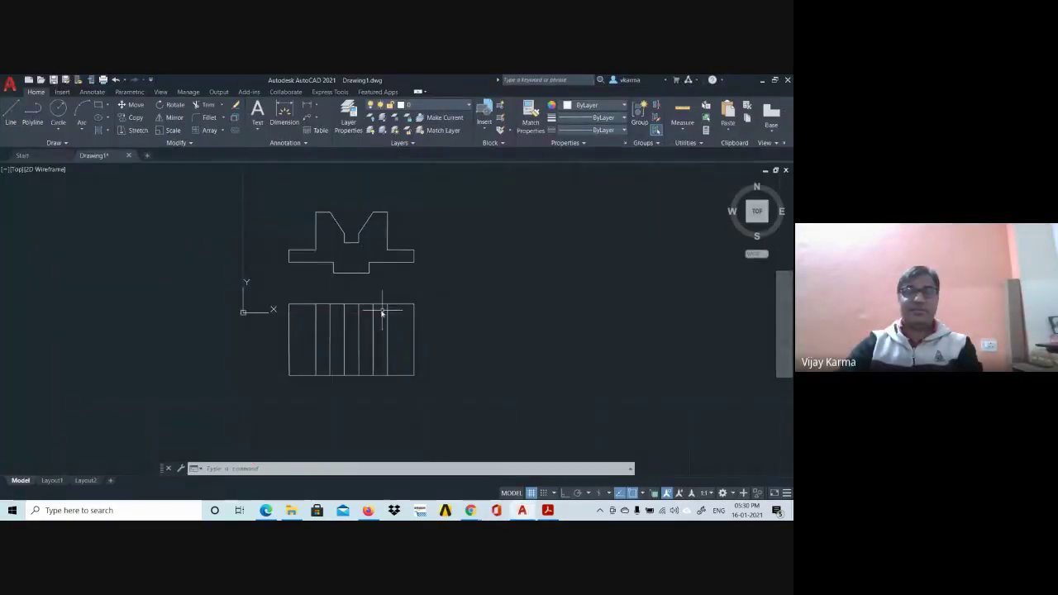
- Inspect the bottom recess's side lines, frame both views, and start a LINE
scroll(381, 312, up, 2)
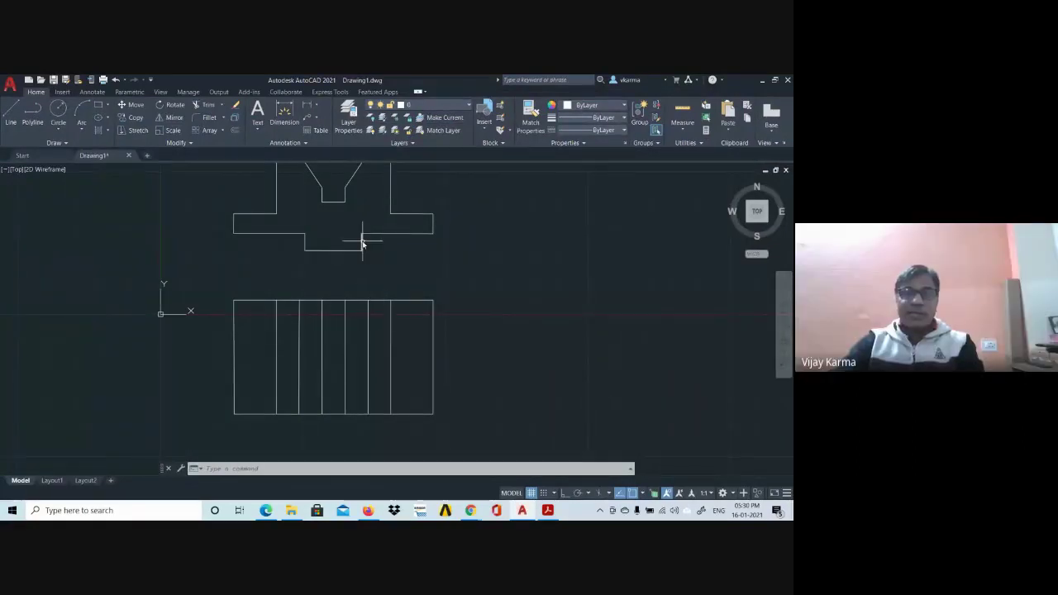
click(361, 242)
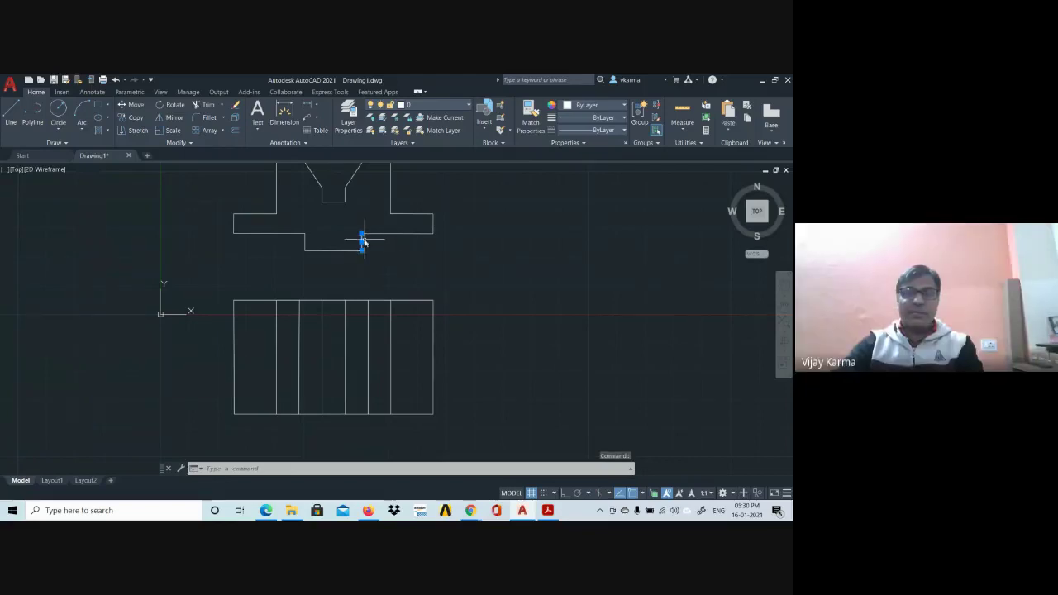
click(306, 242)
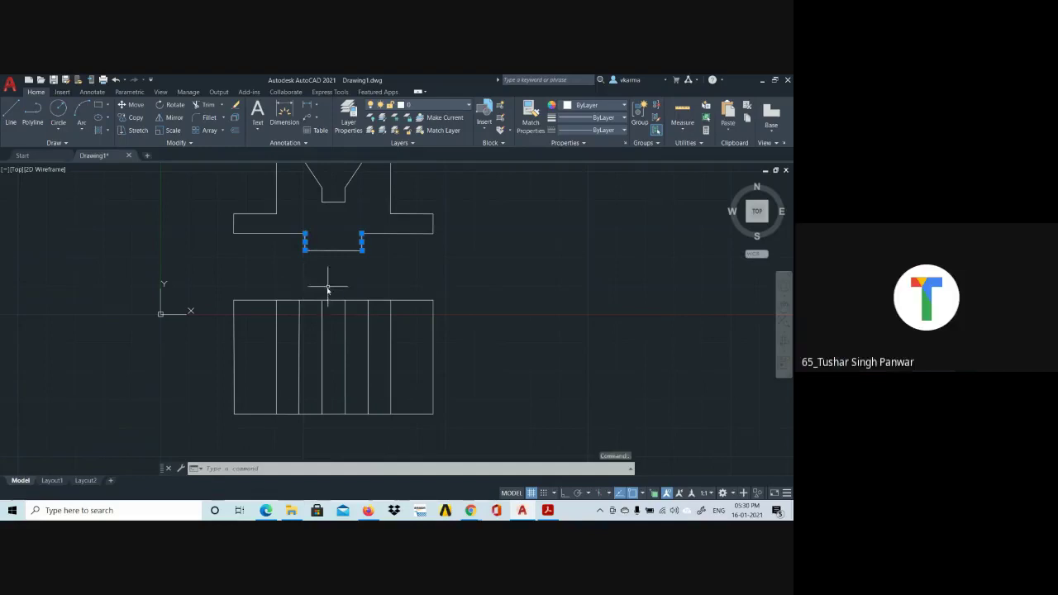
key(Escape)
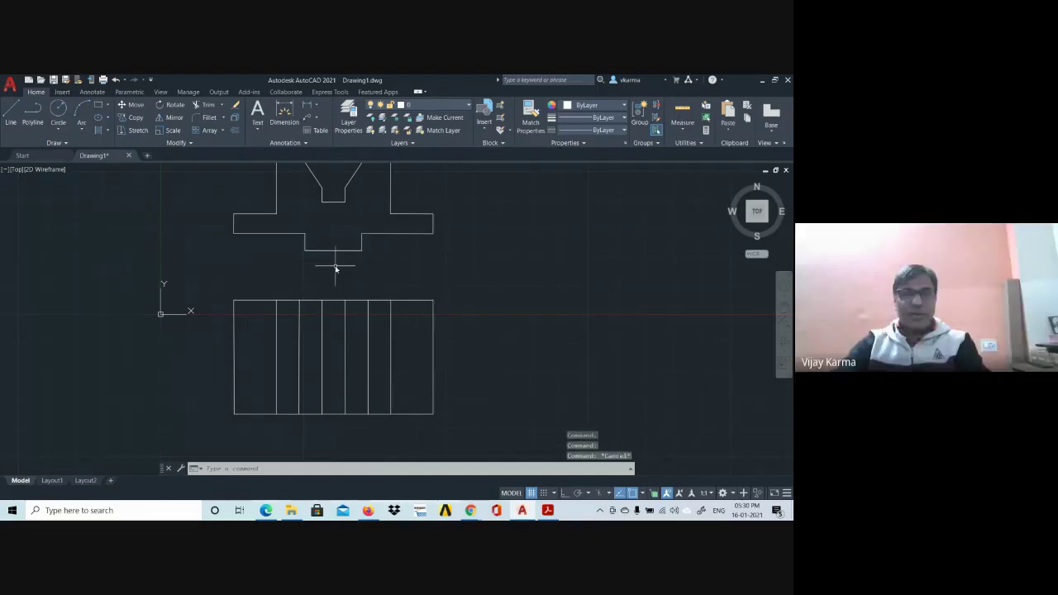
scroll(334, 265, up, 1)
scroll(332, 289, up, 1)
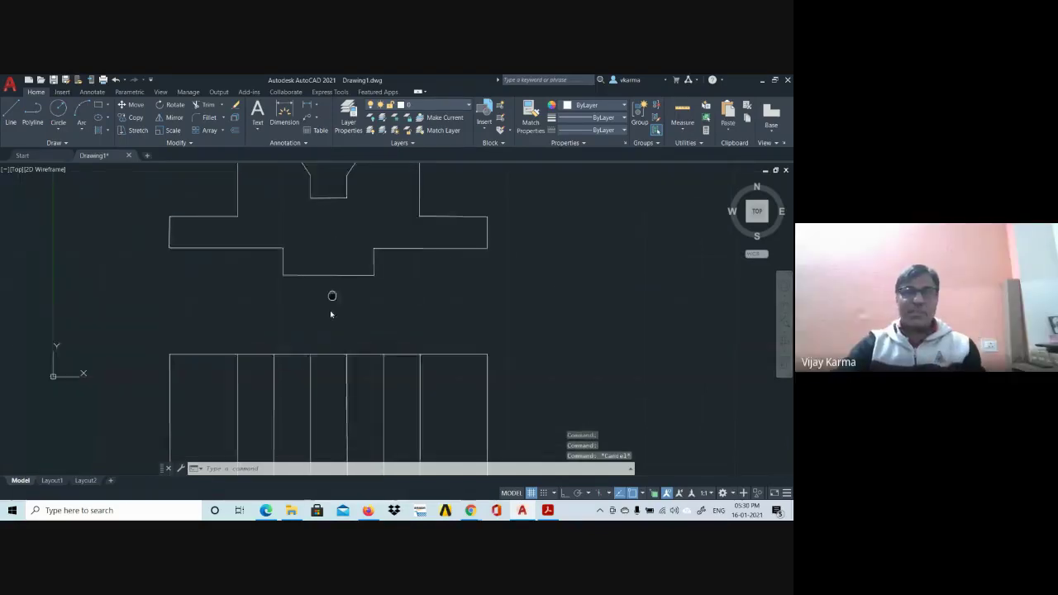
middle_drag(330, 310, 324, 375)
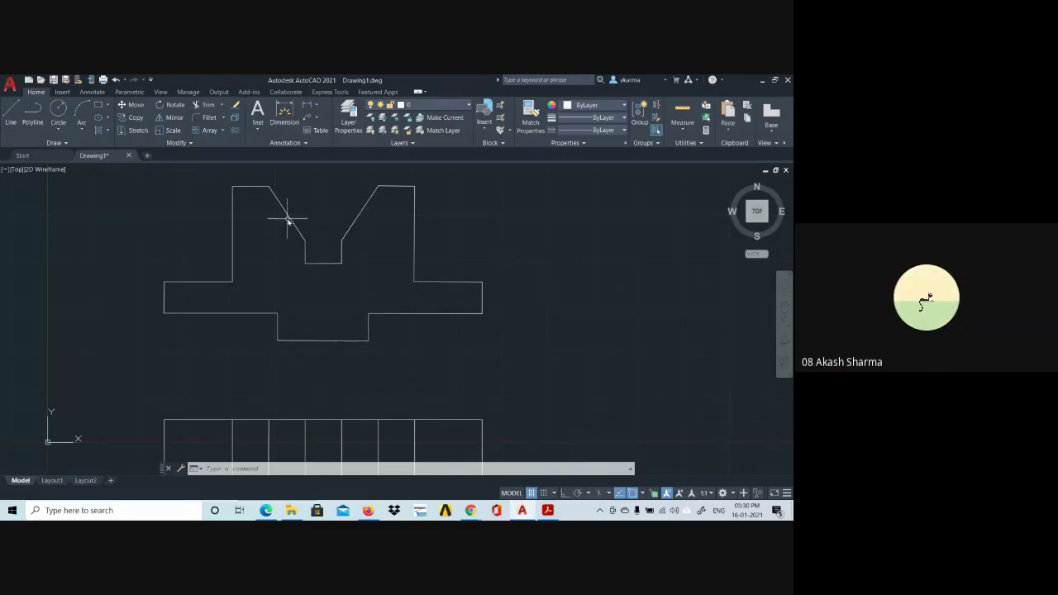
middle_drag(361, 344, 361, 215)
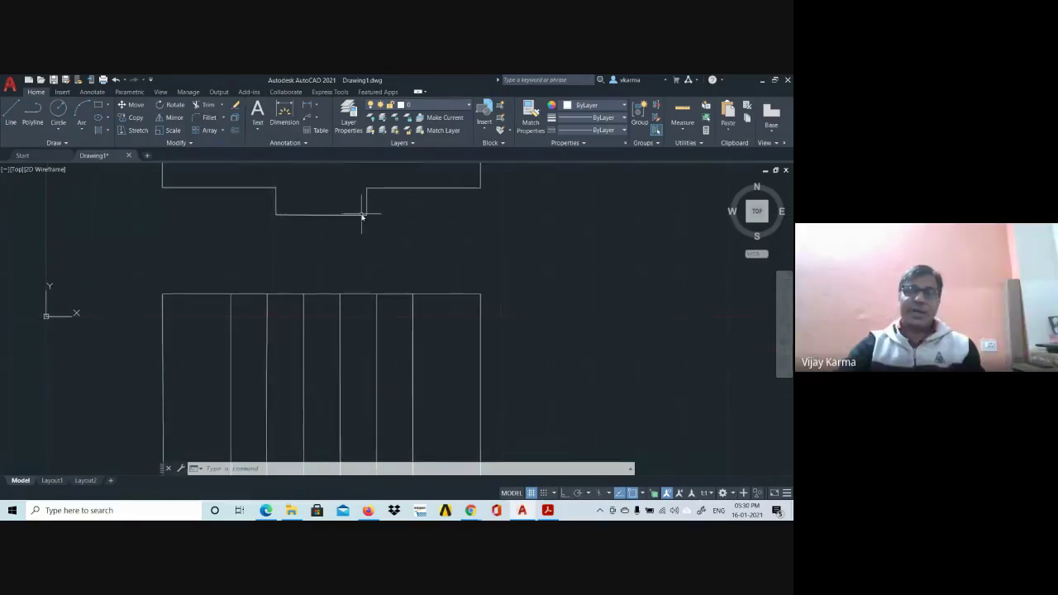
middle_drag(361, 289, 364, 265)
scroll(366, 263, down, 2)
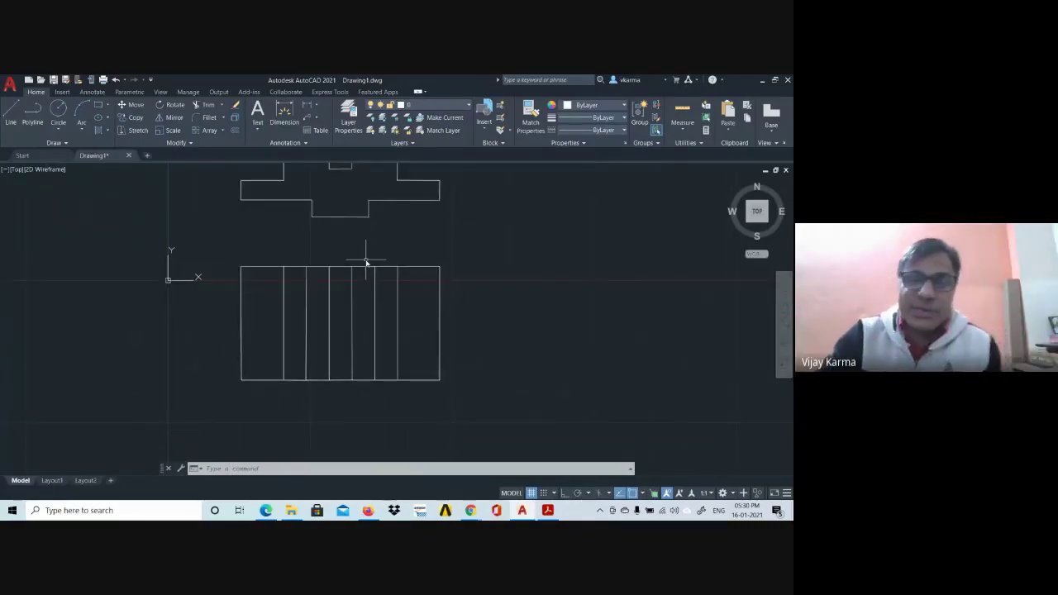
text(l)
key(Return)
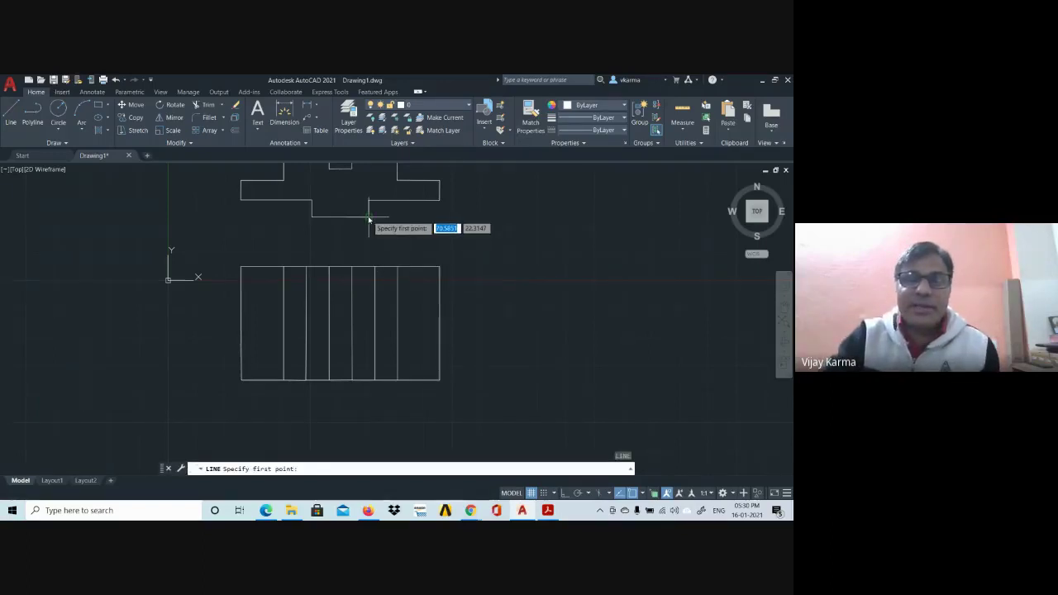
- Draw a vertical line across the top-view rectangle, projected from the front view's bottom recess
click(365, 268)
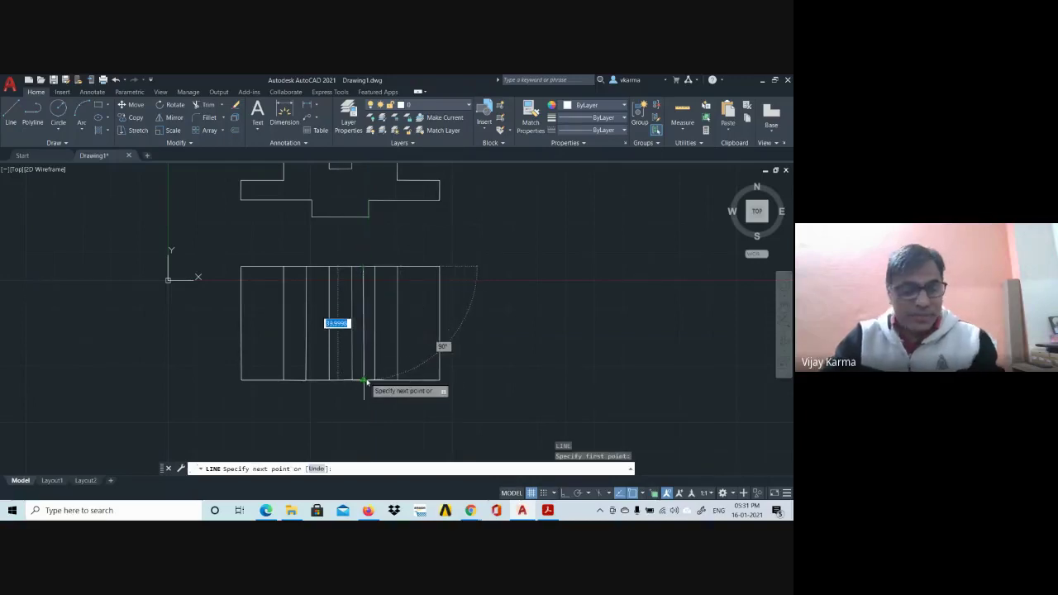
key(Escape)
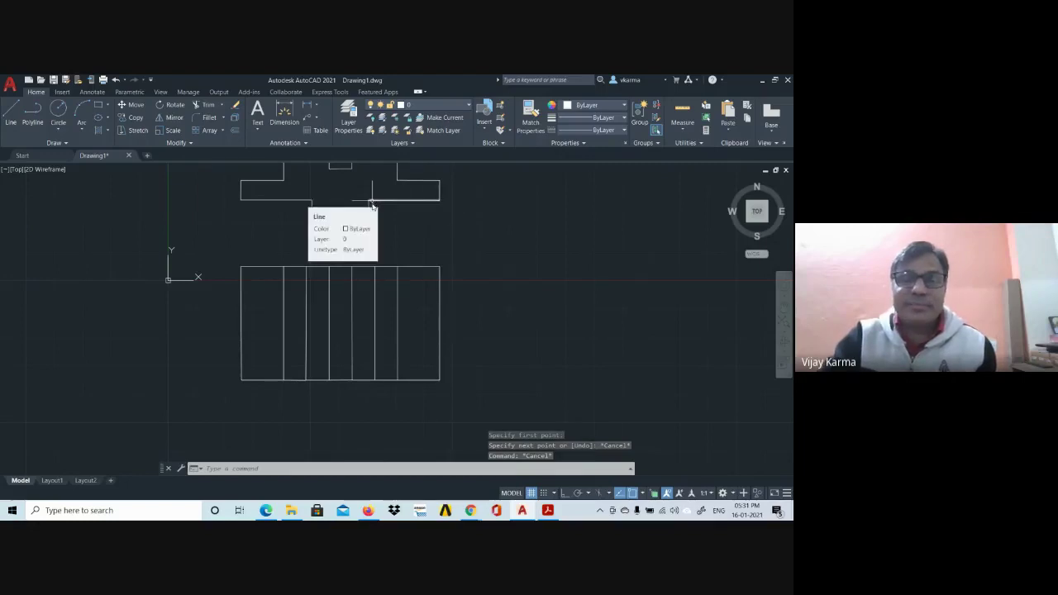
scroll(368, 240, up, 4)
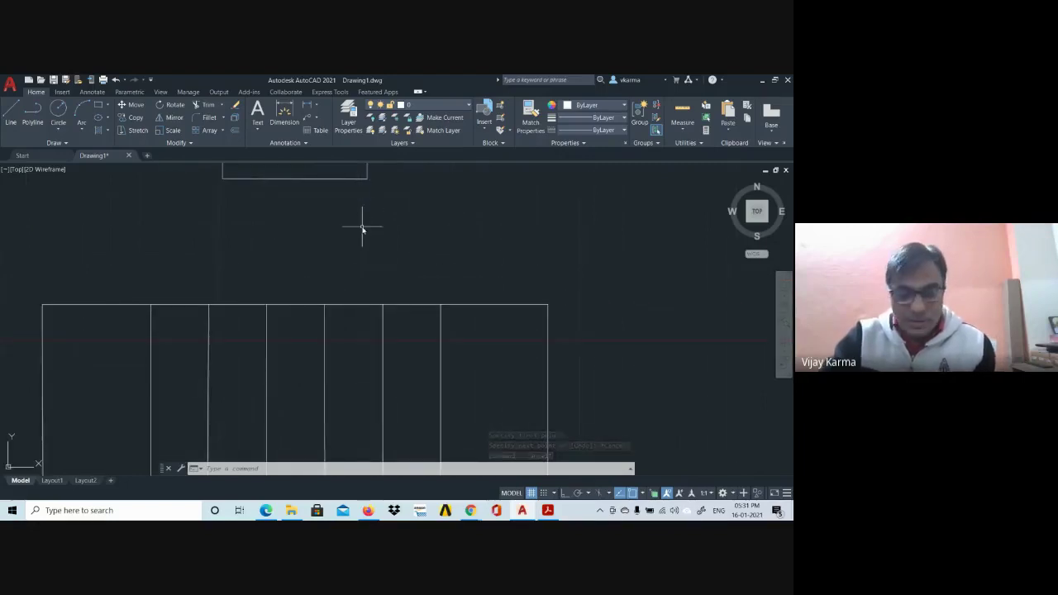
text(l)
key(Return)
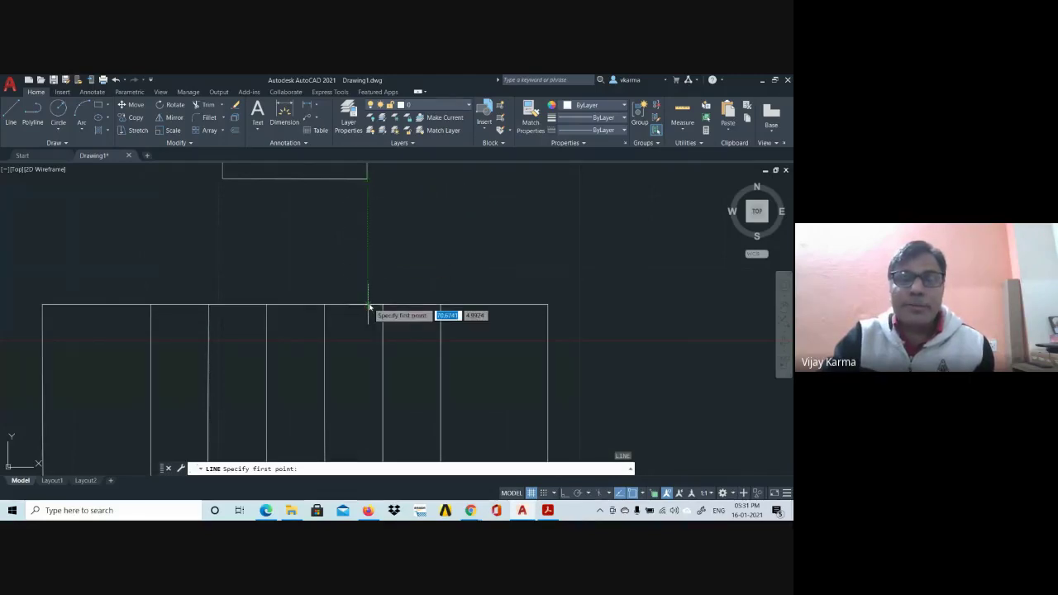
click(369, 305)
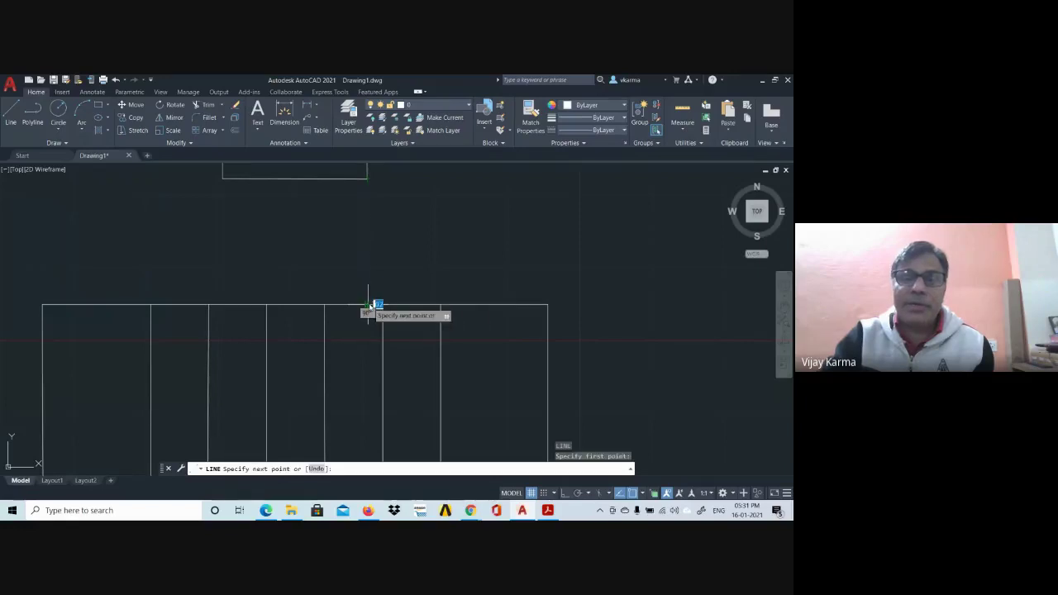
middle_drag(409, 322, 409, 213)
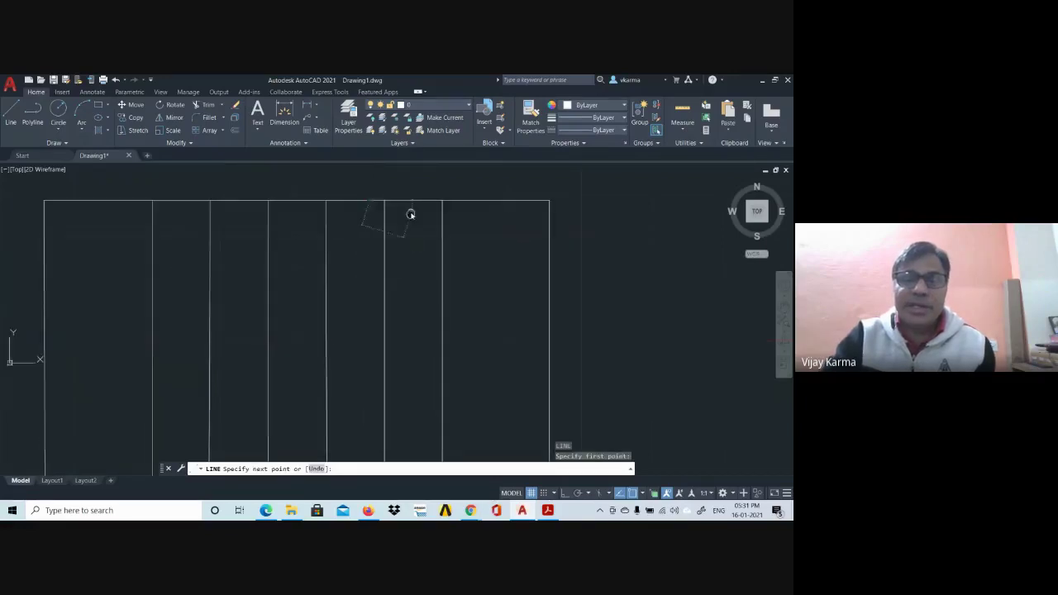
scroll(354, 341, down, 2)
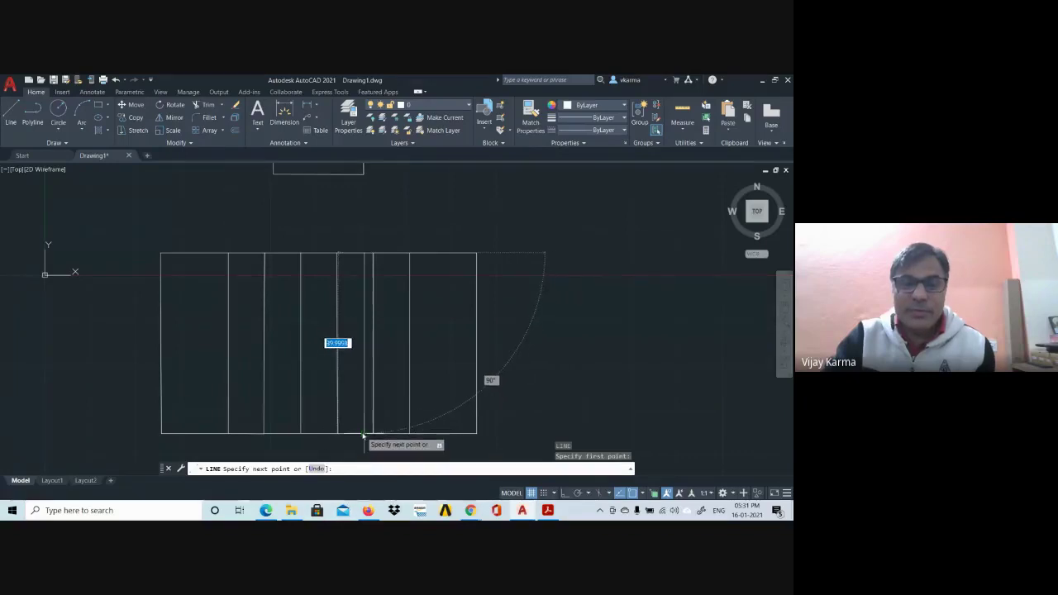
click(364, 434)
key(Escape)
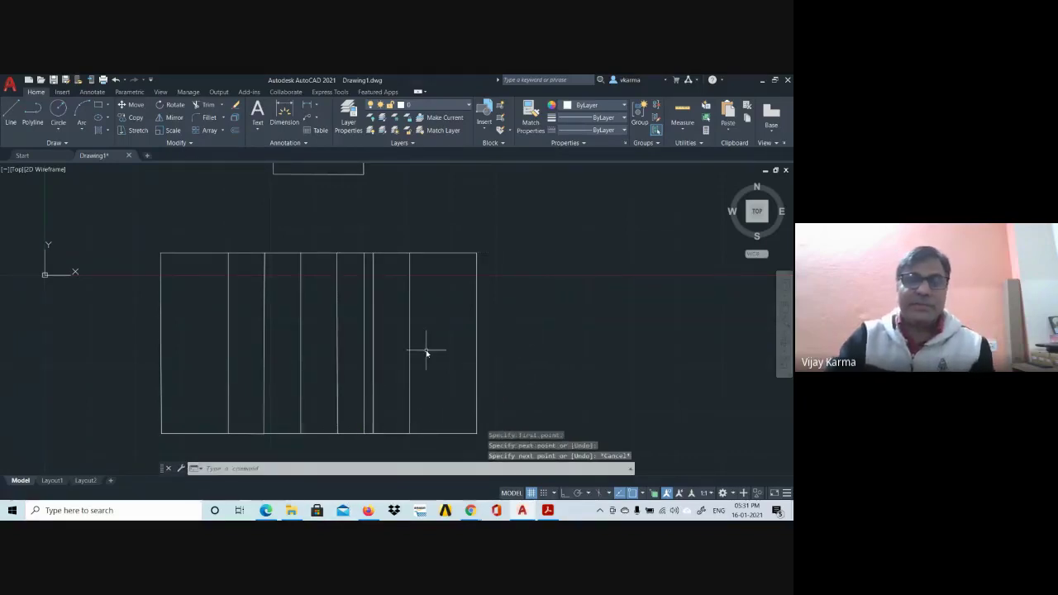
scroll(427, 353, down, 2)
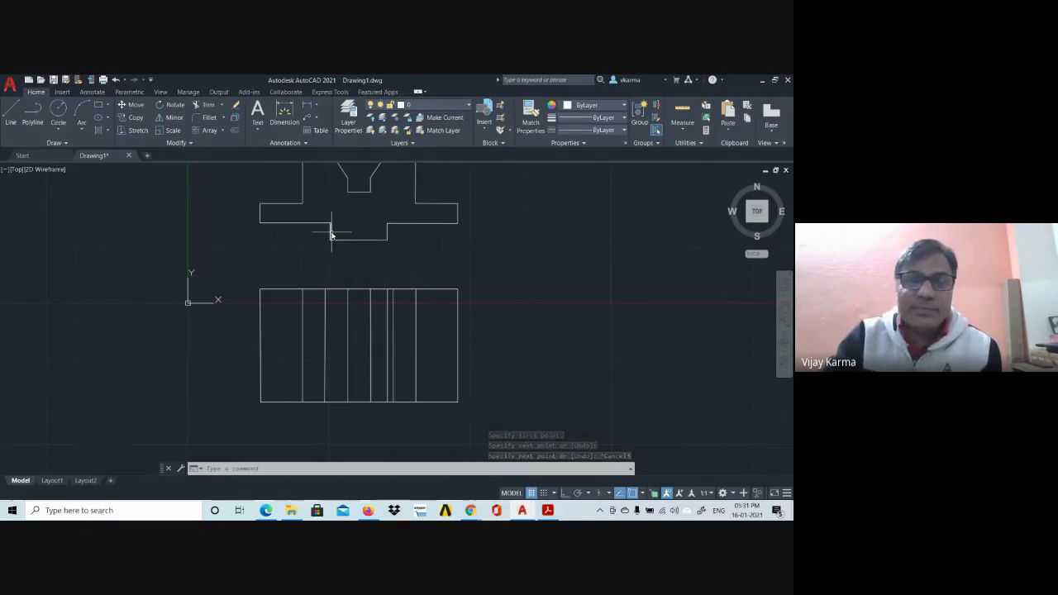
mouse_move(332, 231)
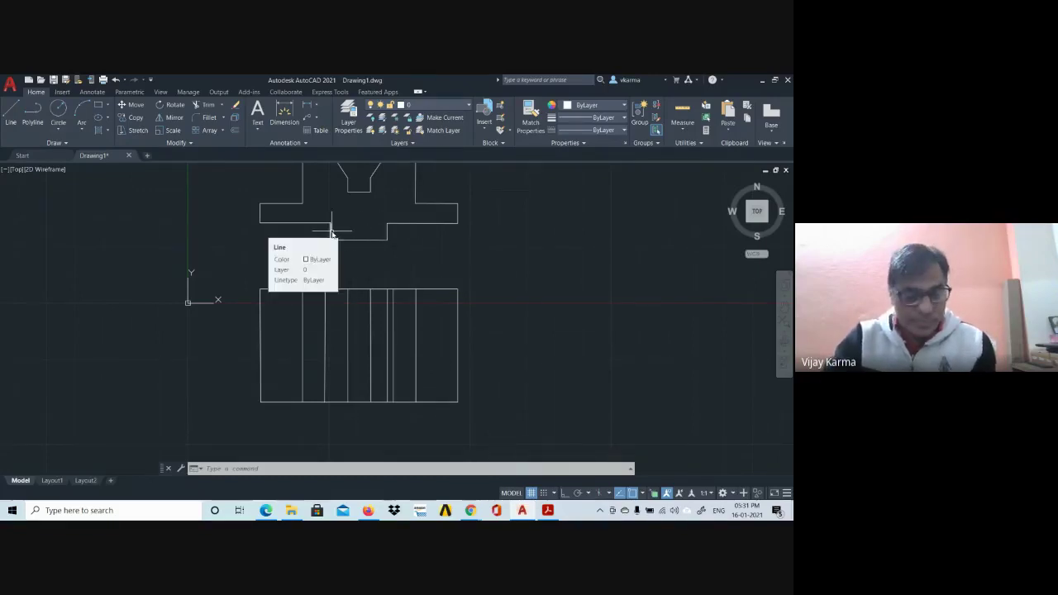
- Select the top view's groove line and start the OFFSET command
key(alt+Tab)
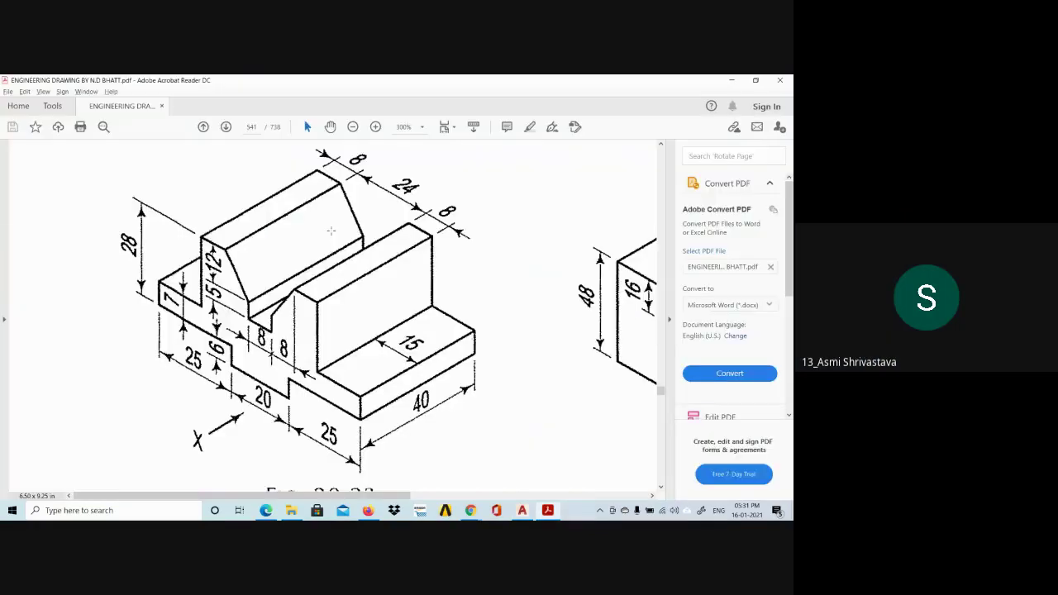
key(alt+Tab)
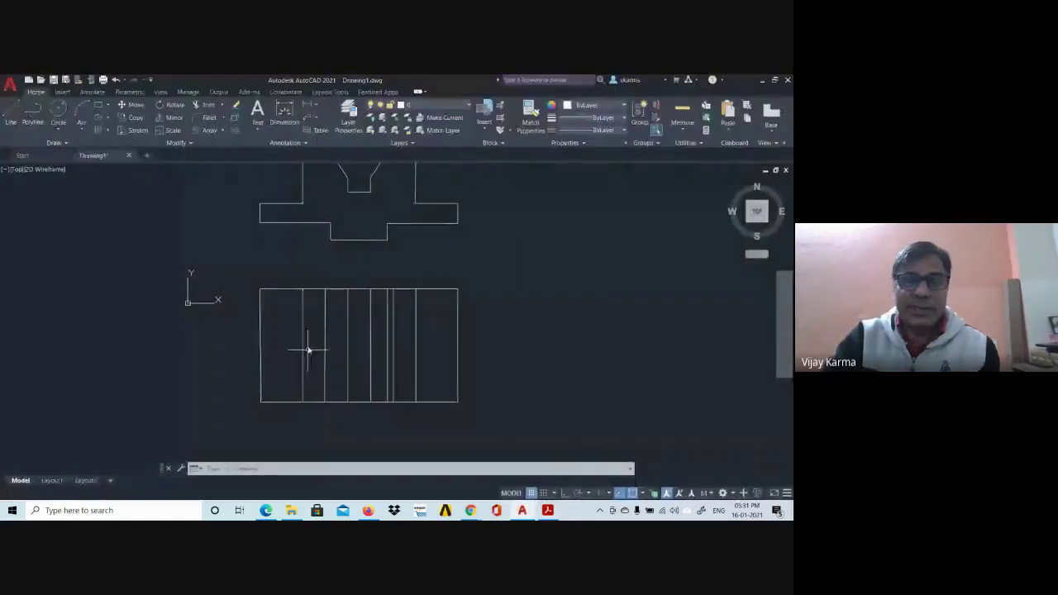
click(388, 310)
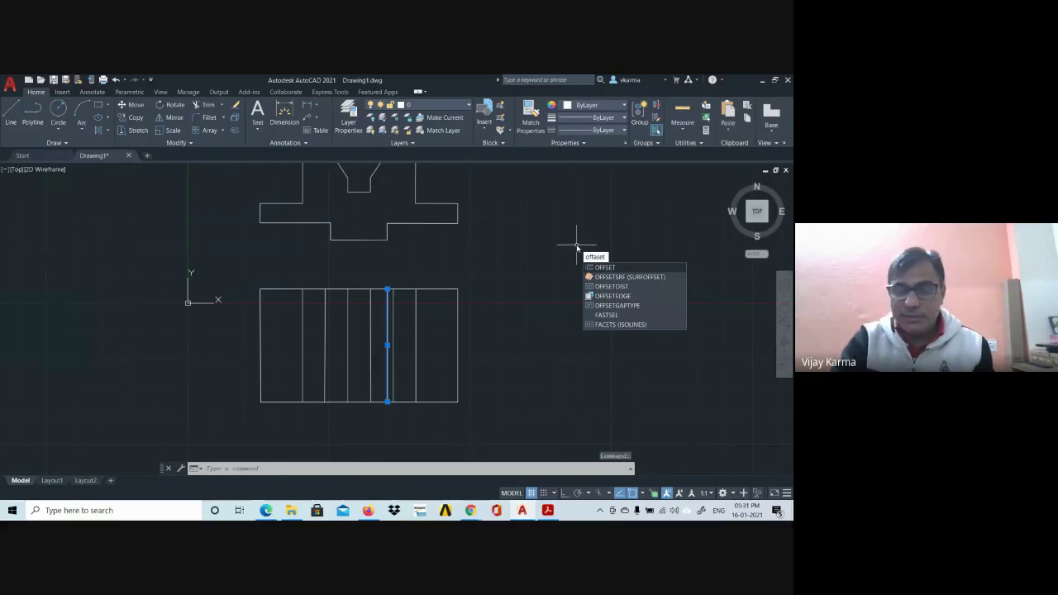
key(BackSpace)
key(BackSpace)
key(BackSpace)
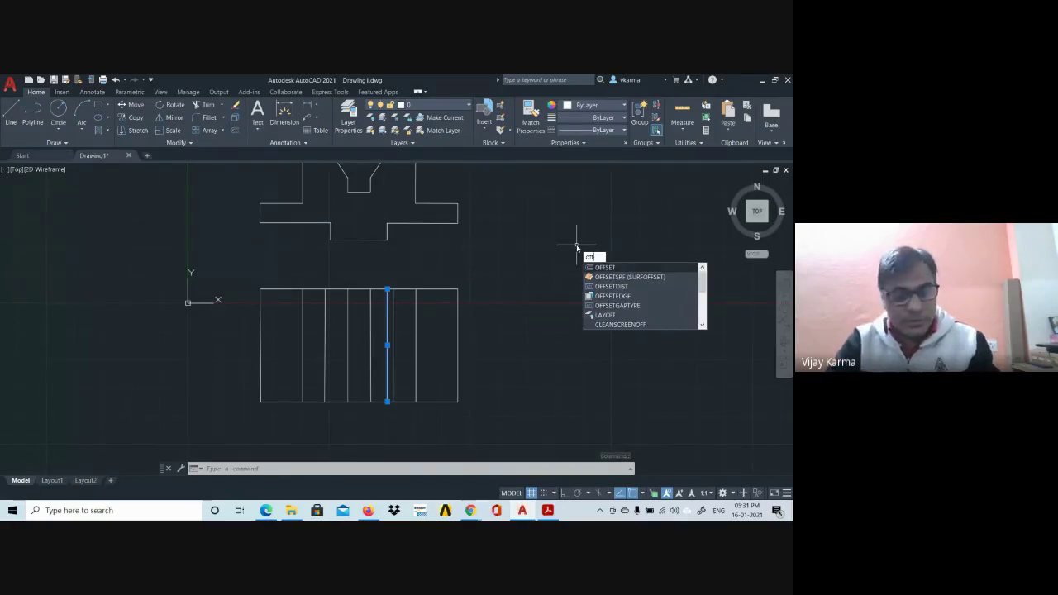
text(set)
key(Return)
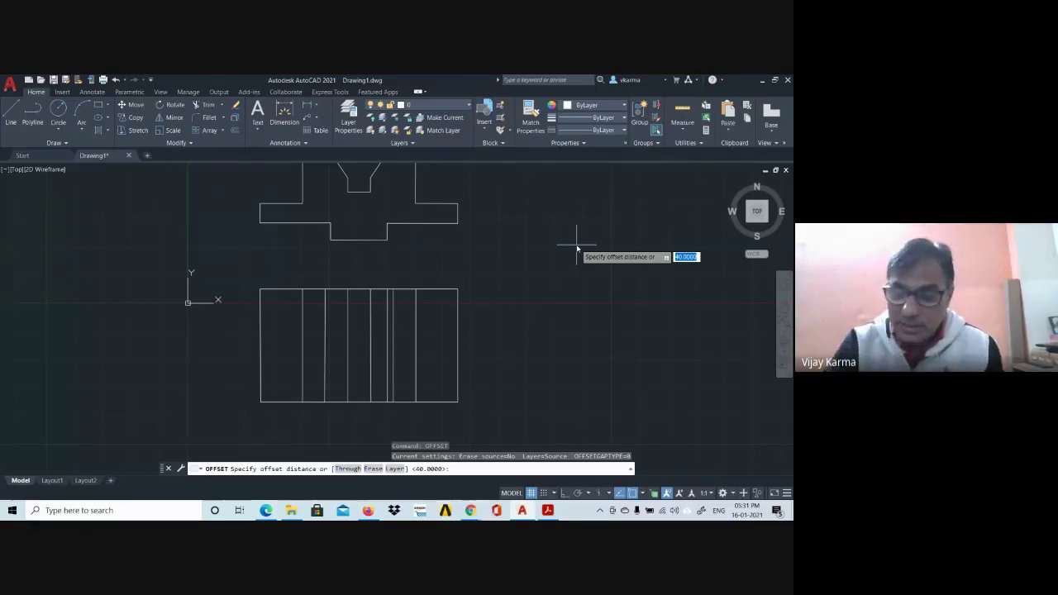
- Offset the groove line 20 units to the left and select both groove lines
text(0)
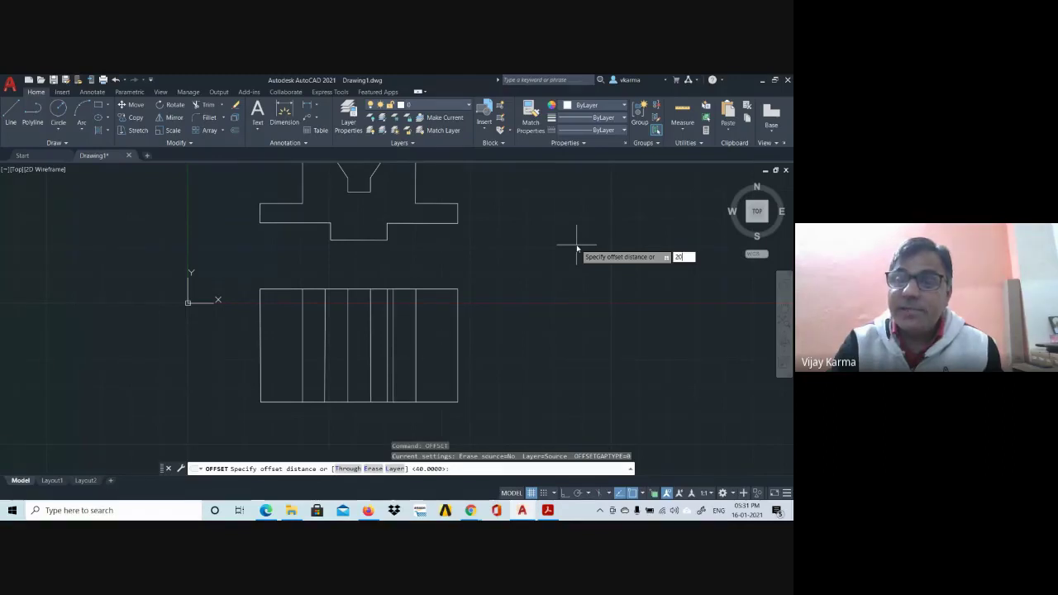
key(alt+Tab)
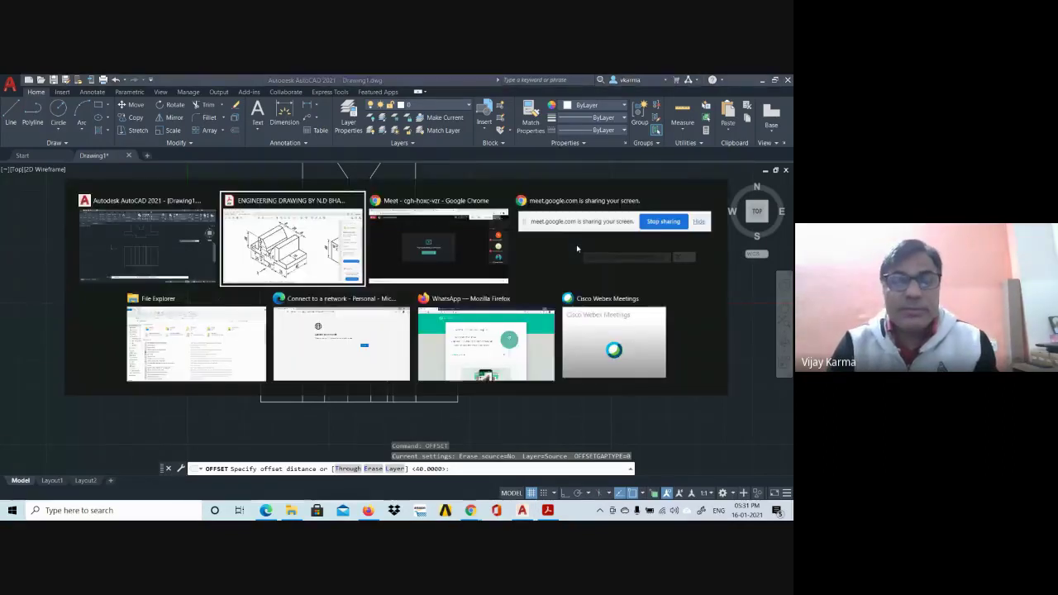
key(alt+Tab)
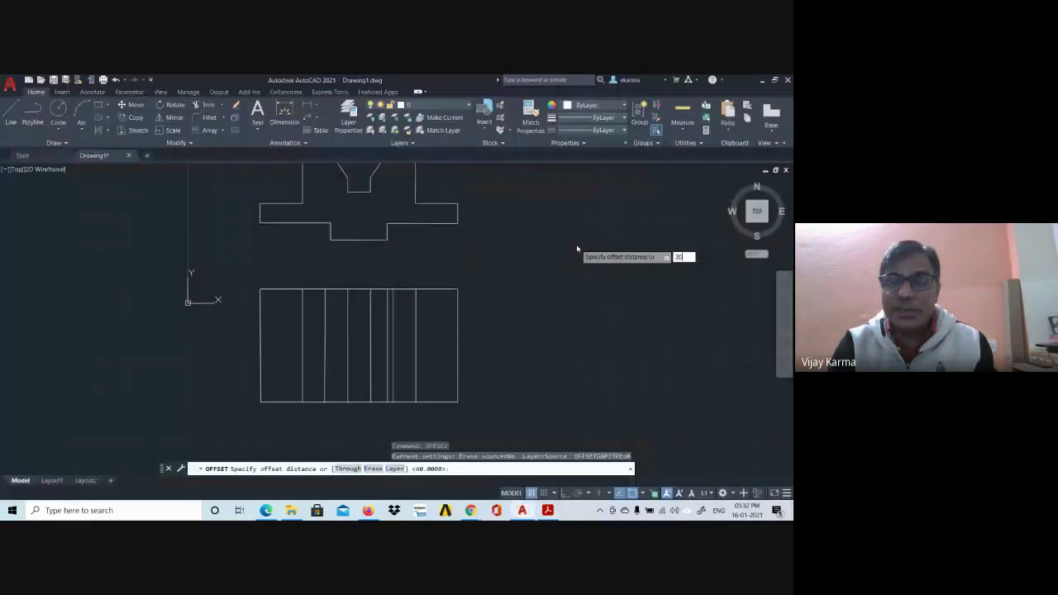
key(Return)
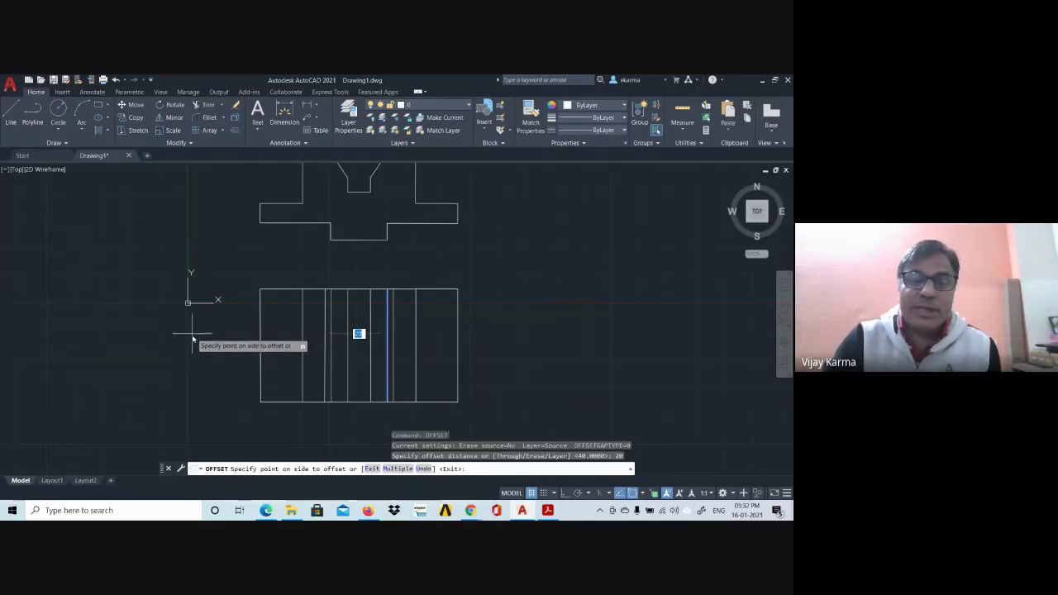
click(193, 332)
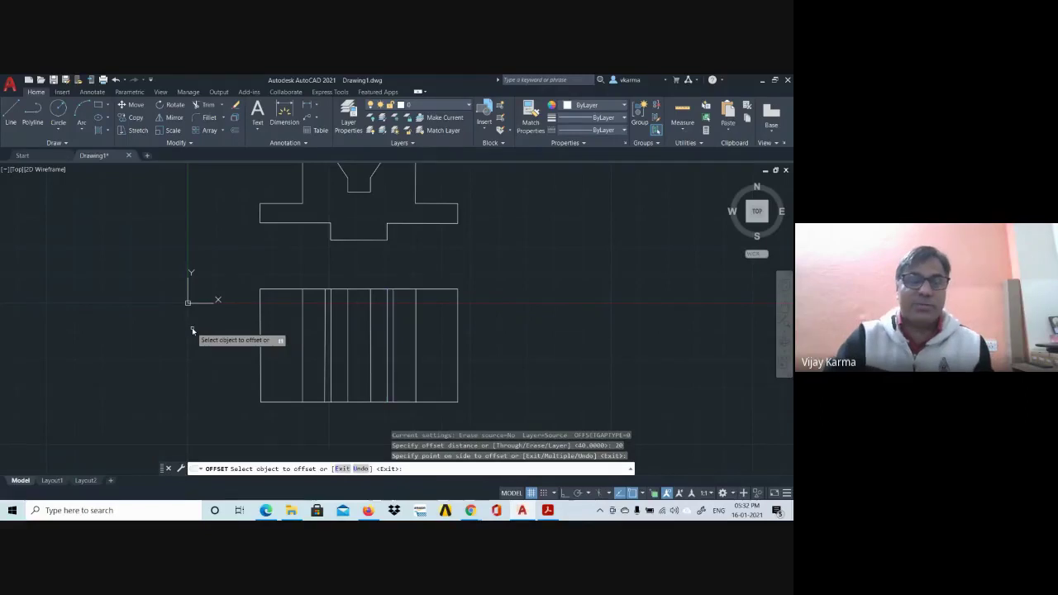
key(Escape)
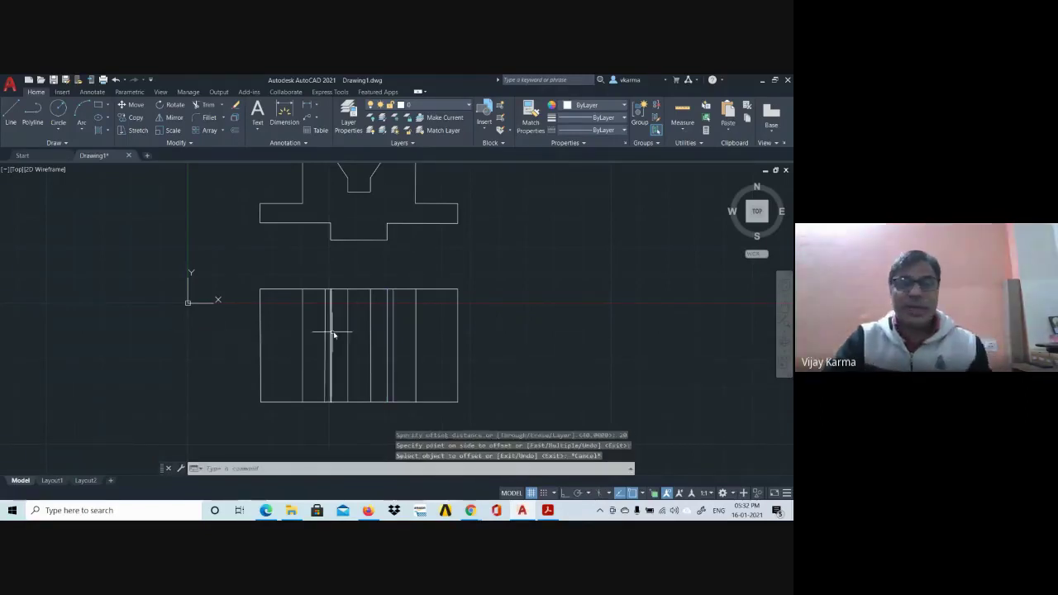
click(331, 322)
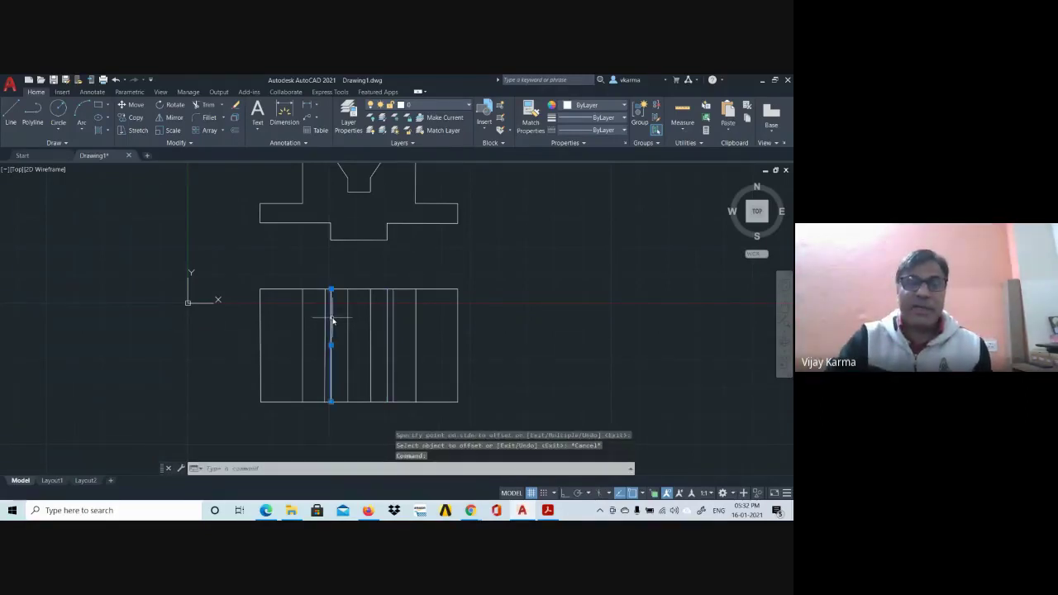
click(387, 317)
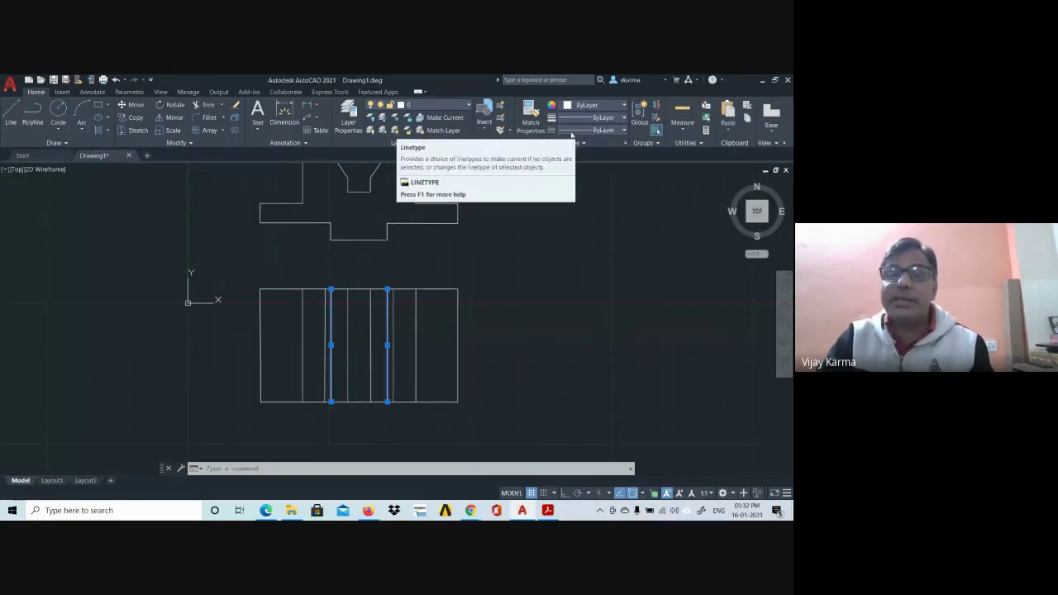
click(624, 130)
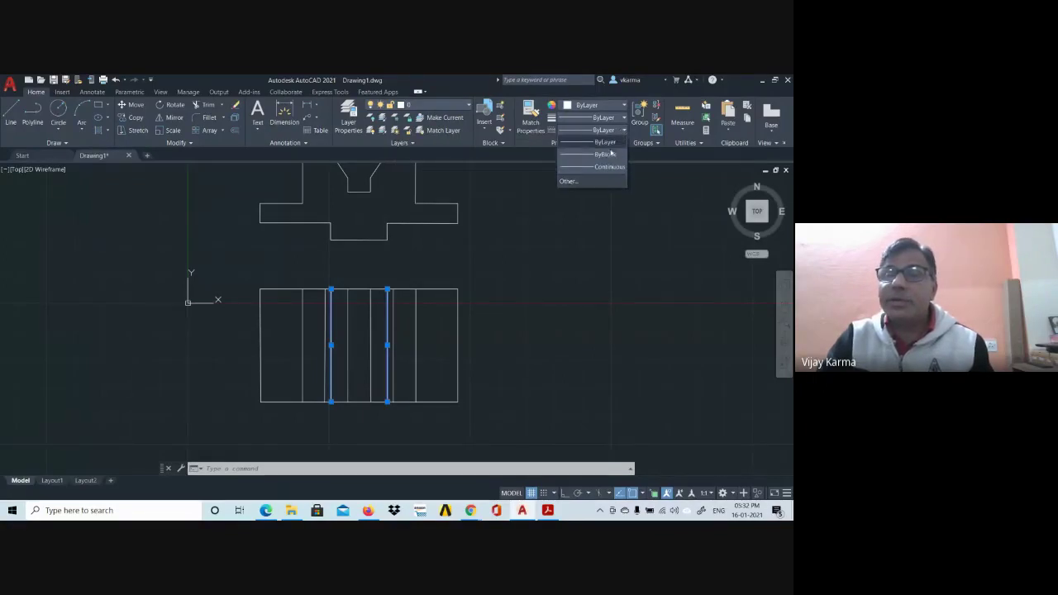
click(565, 181)
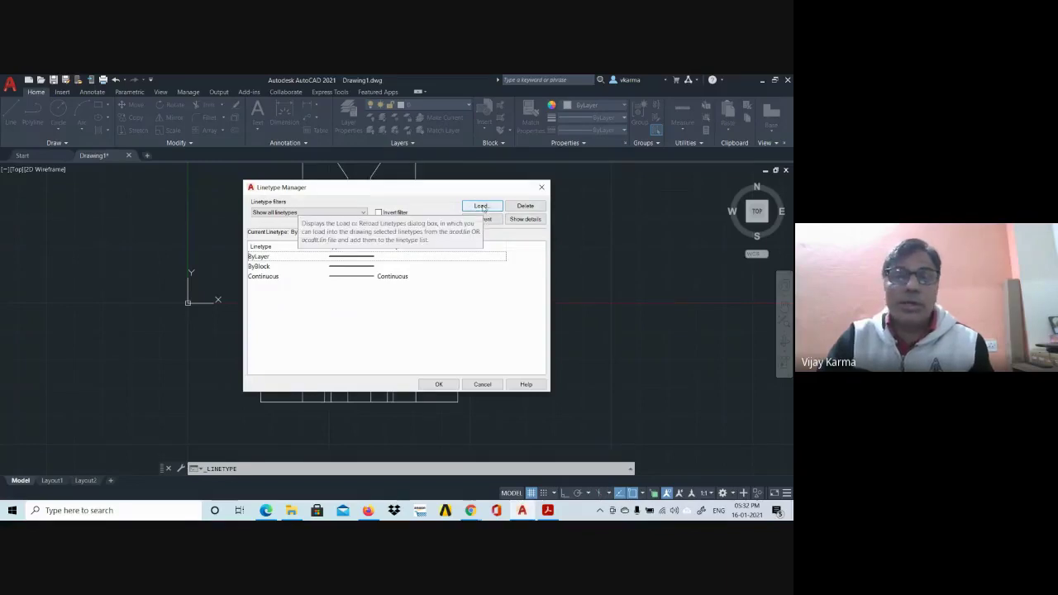
click(483, 206)
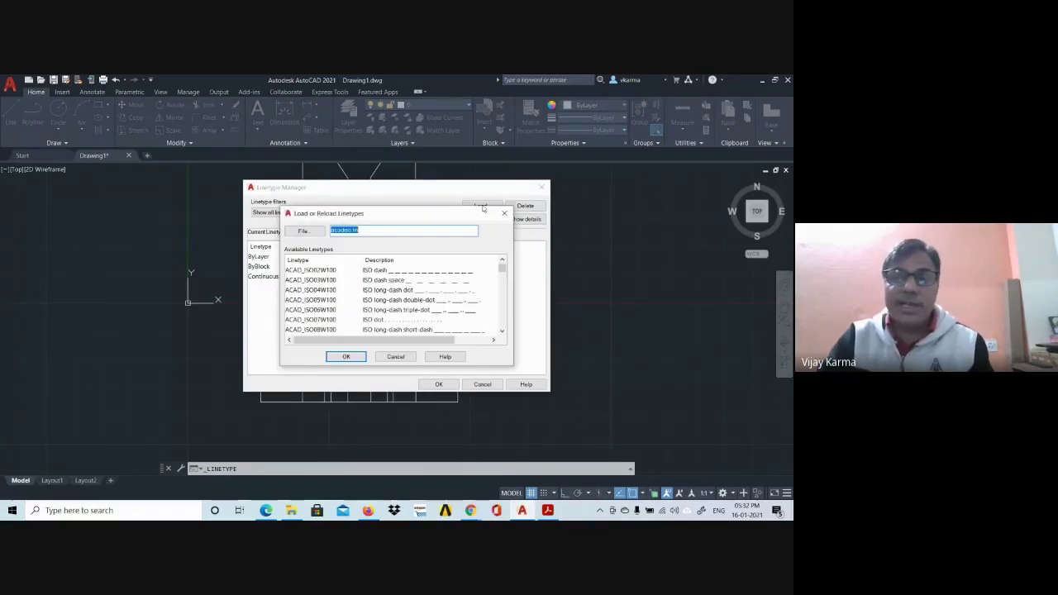
click(396, 357)
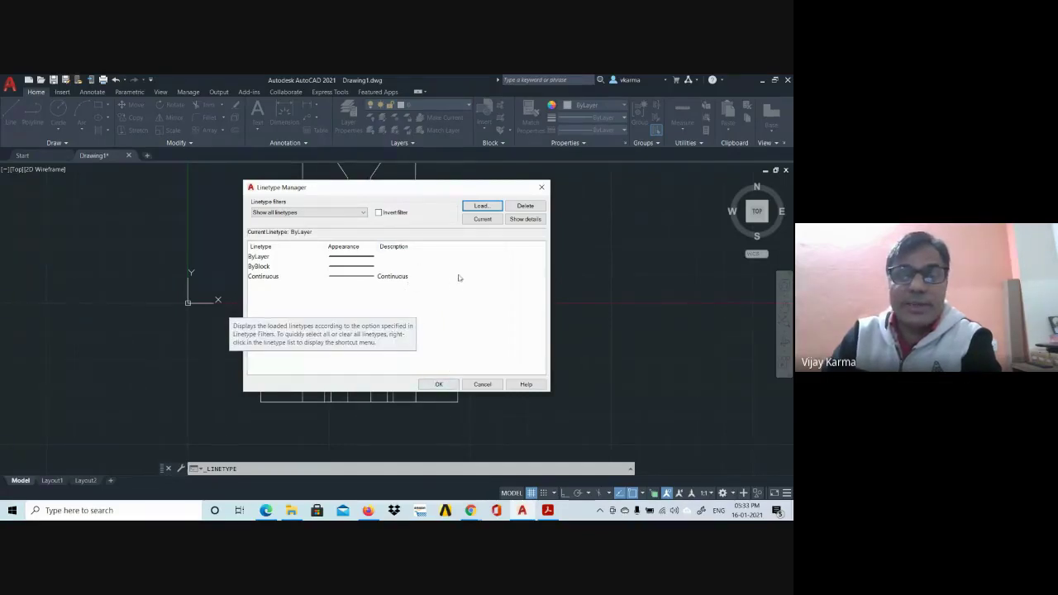
click(439, 385)
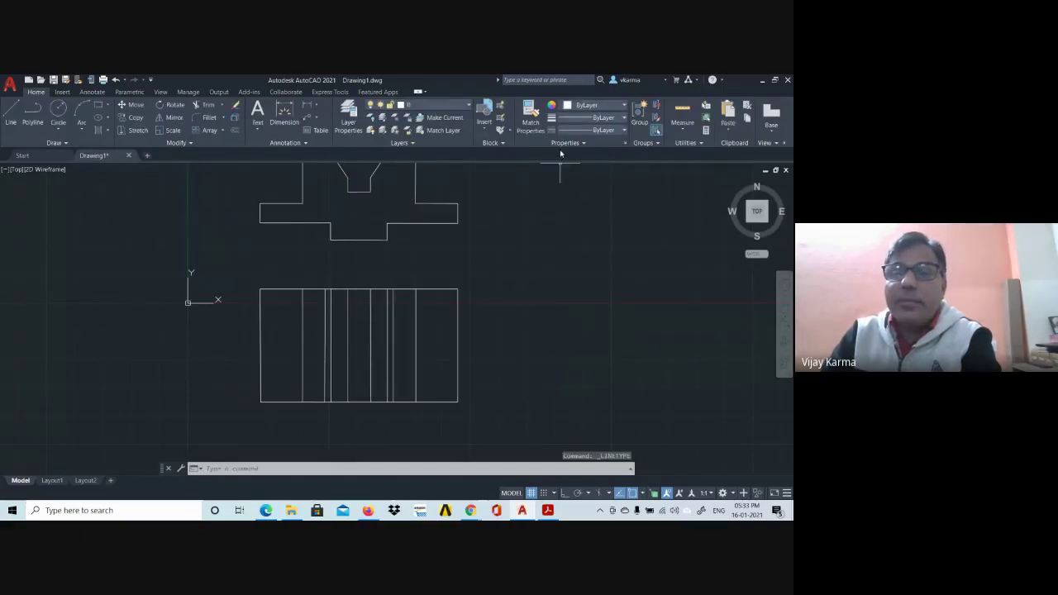
- Select both groove lines and reach the Linetype Manager through the Properties linetype list
click(387, 331)
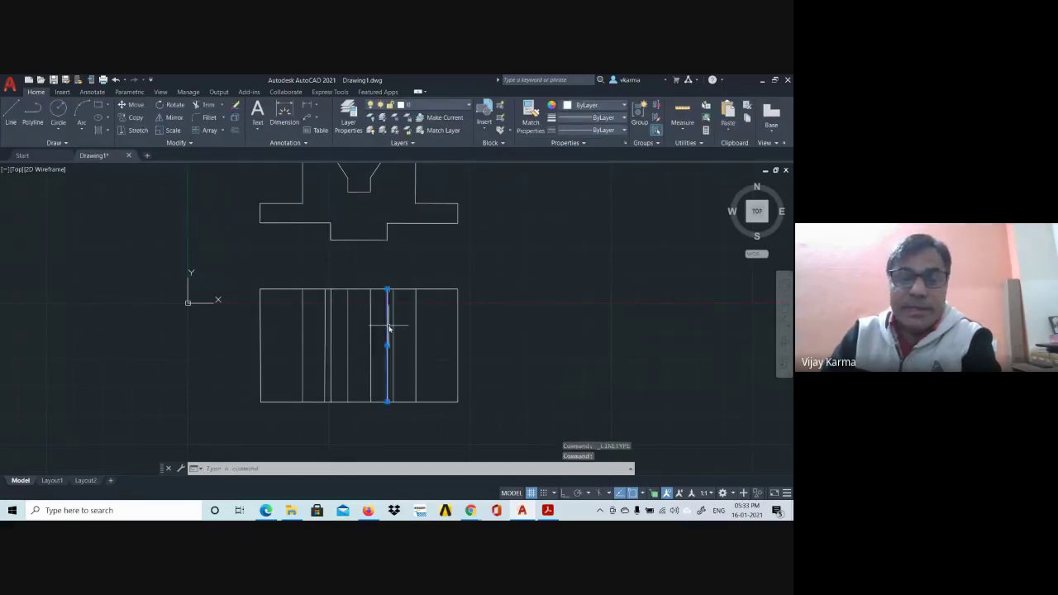
click(331, 327)
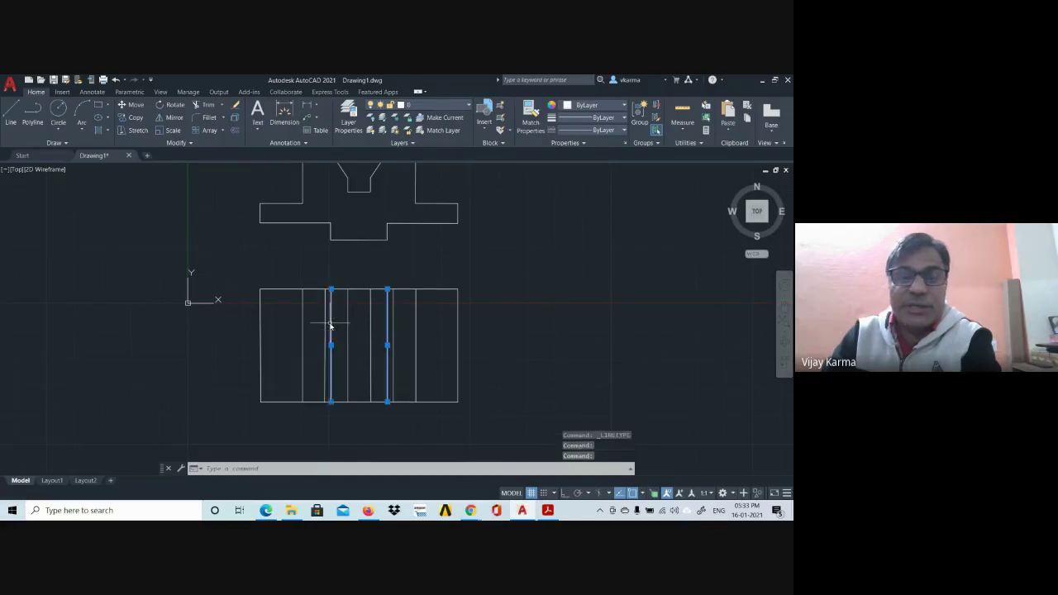
click(583, 144)
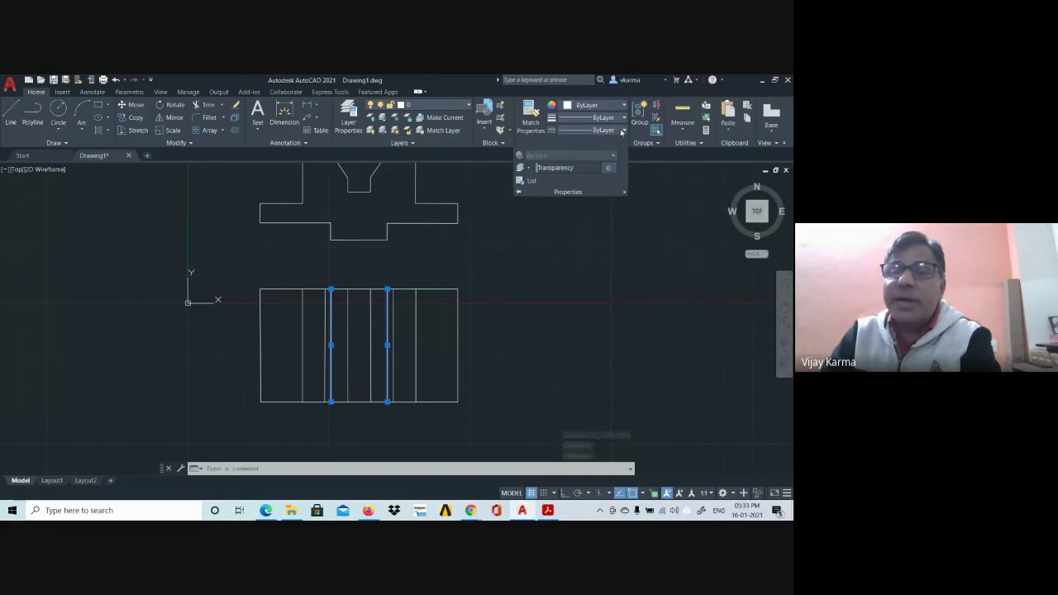
click(624, 192)
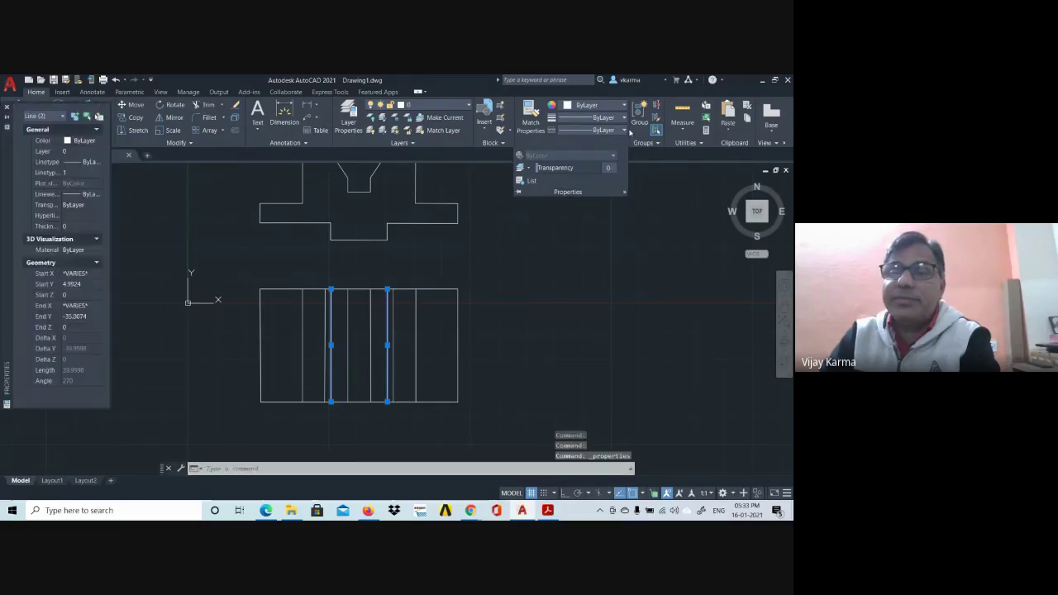
click(625, 131)
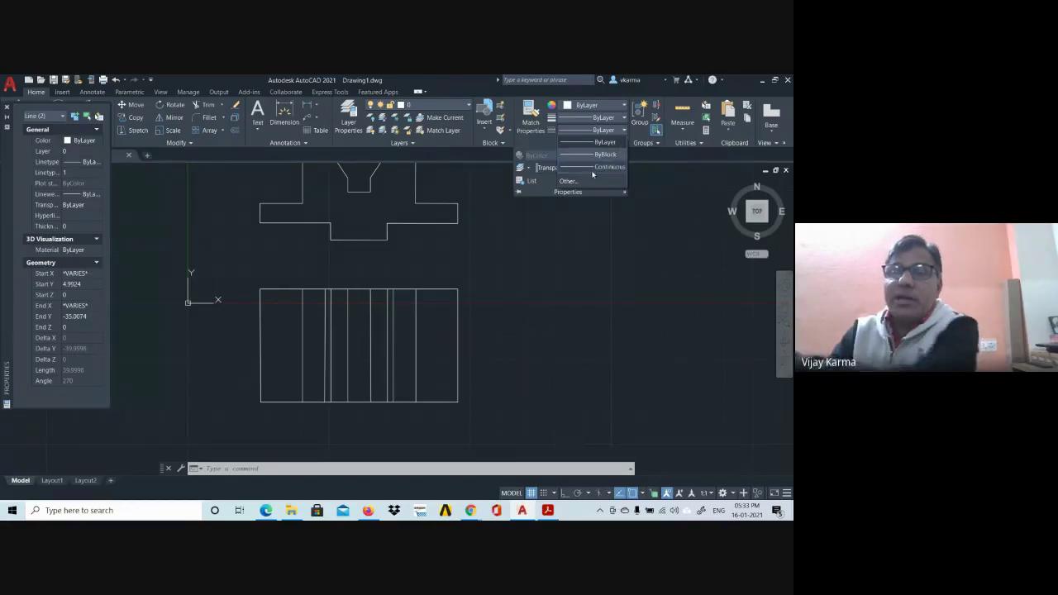
click(567, 183)
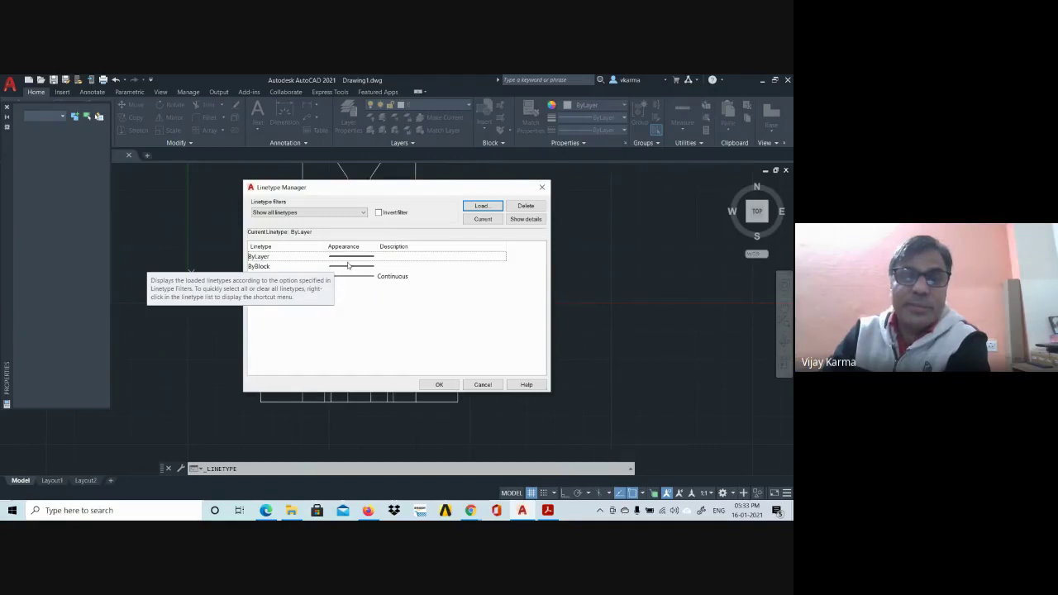
- Load the ACAD_ISO02W100 dashed linetype from acadiso.lin and close the Linetype Manager
click(484, 209)
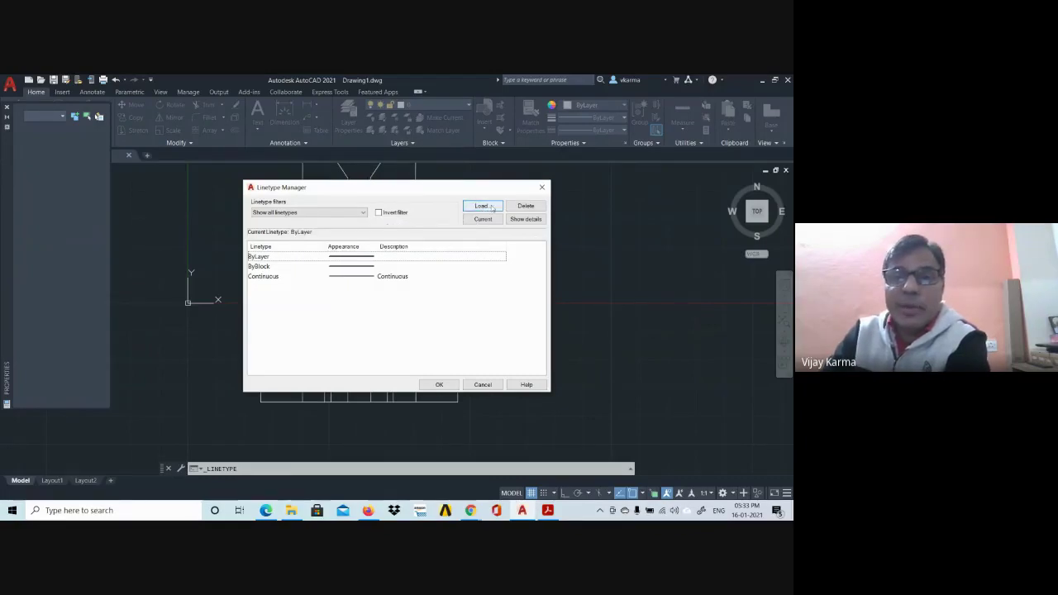
click(491, 208)
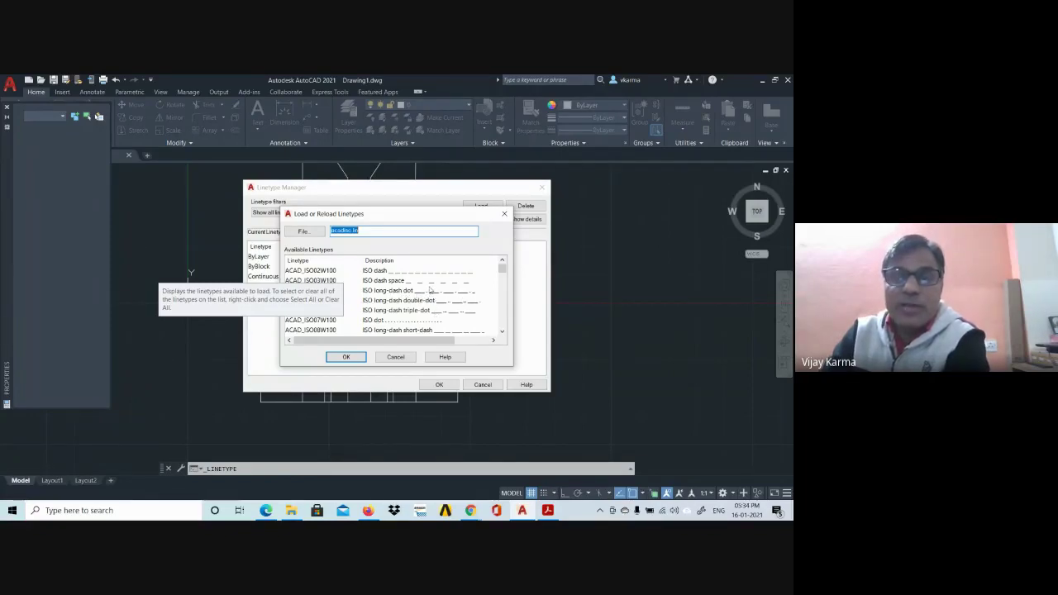
click(430, 277)
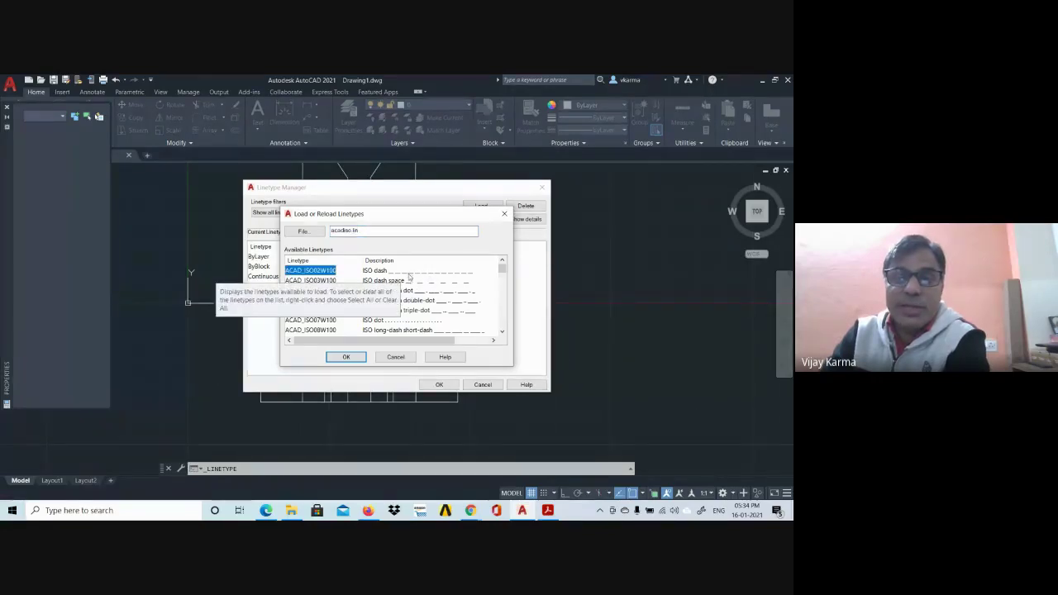
click(346, 356)
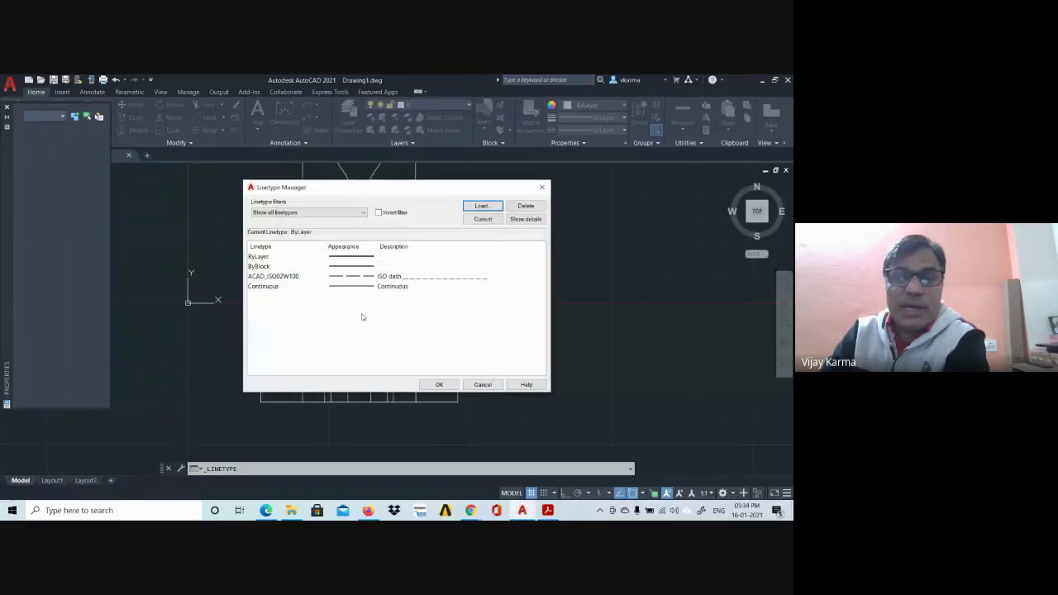
click(341, 277)
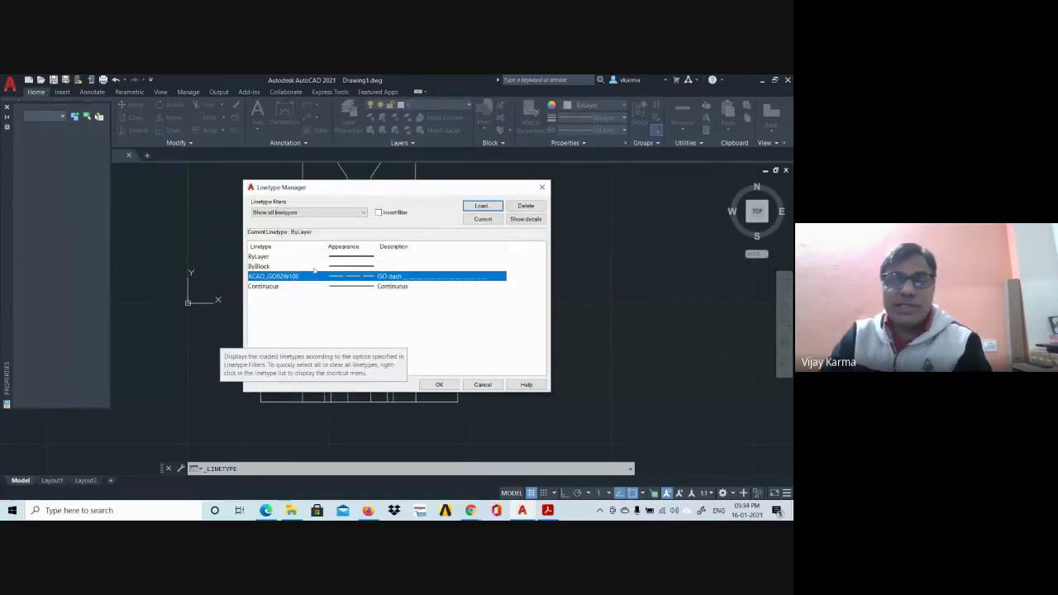
click(437, 382)
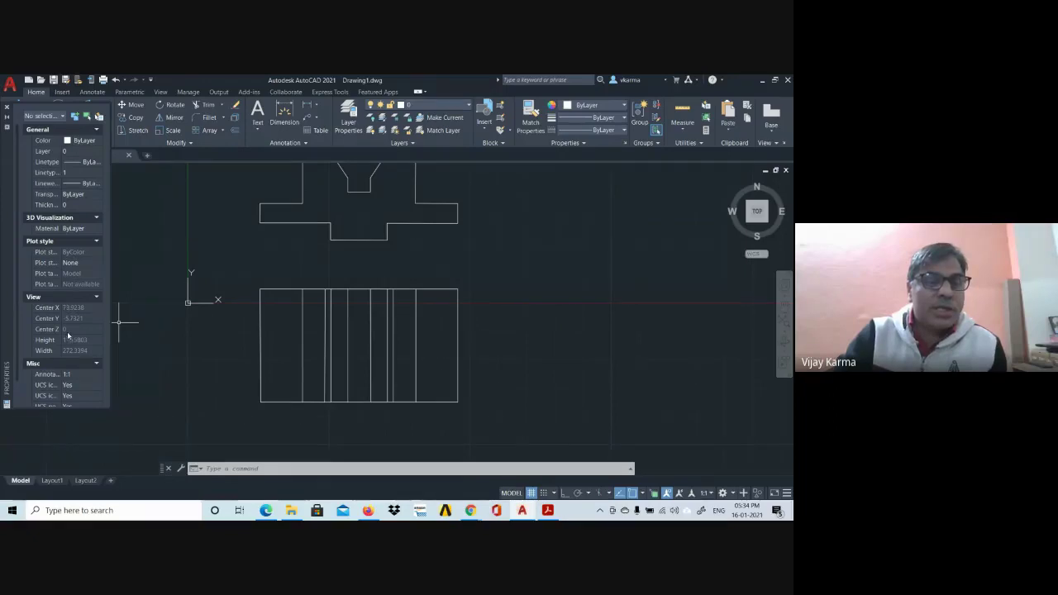
- Set the linetype scale to 5, then change it to 10
scroll(71, 262, down, 2)
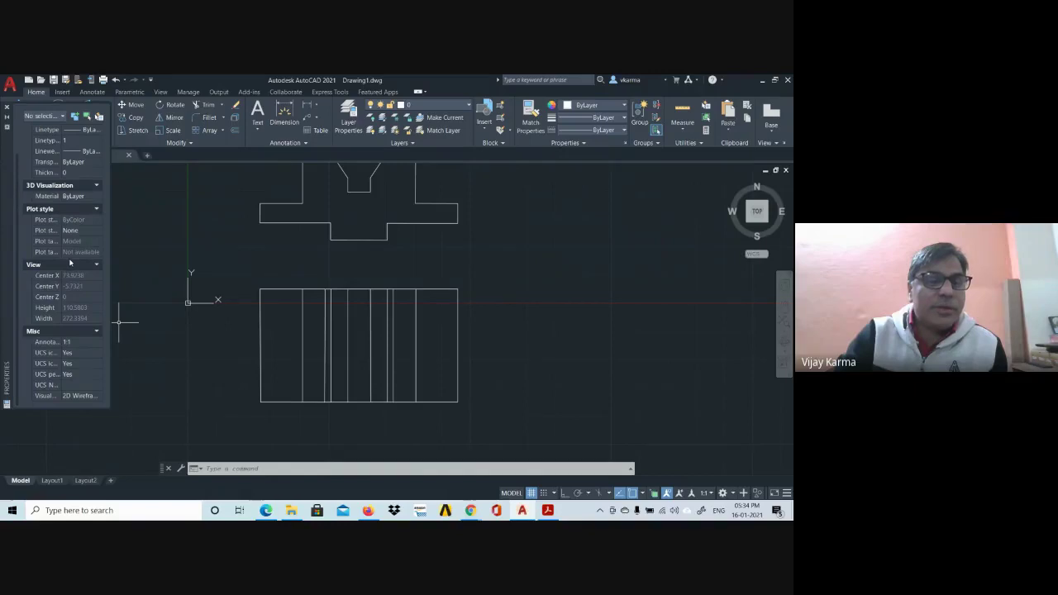
scroll(70, 262, up, 2)
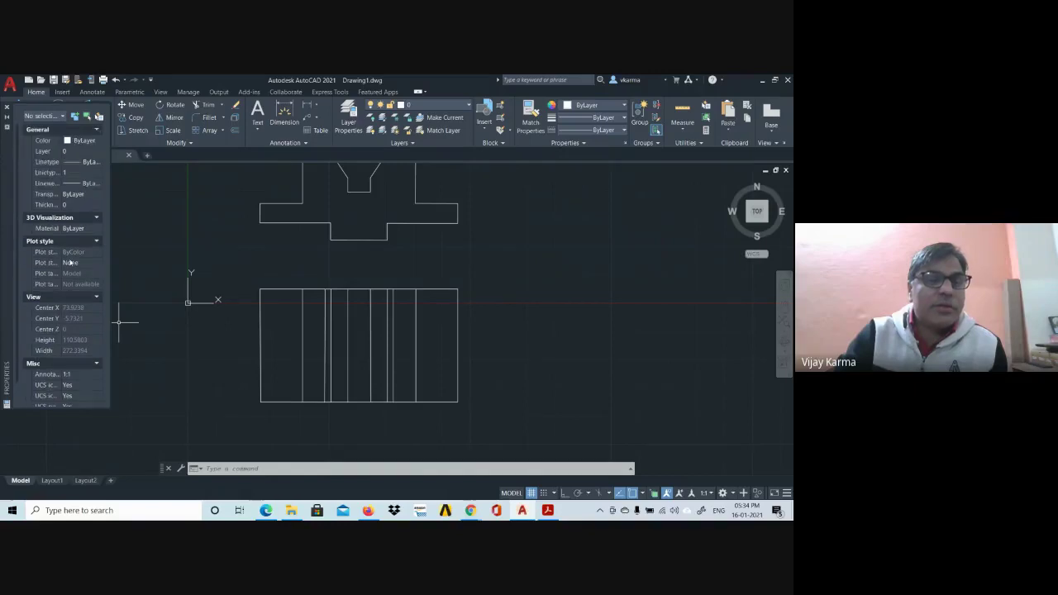
click(75, 172)
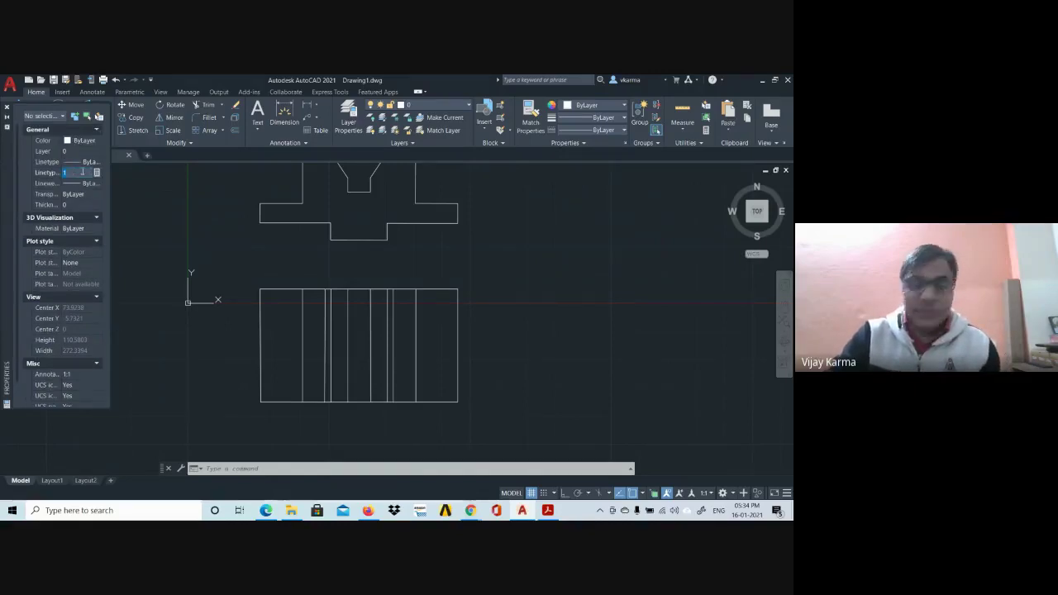
text(5)
key(Return)
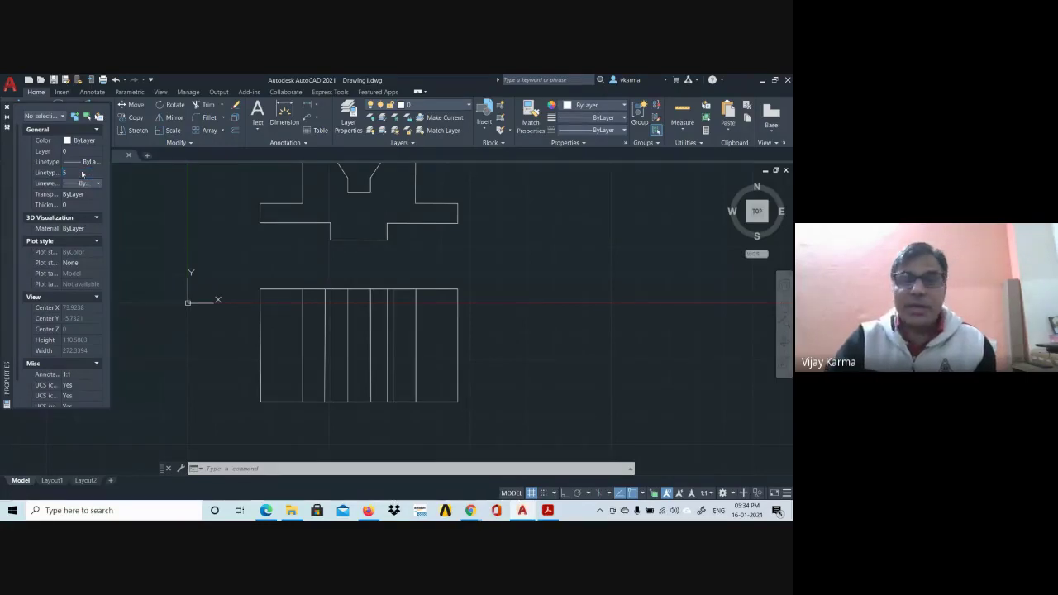
click(74, 172)
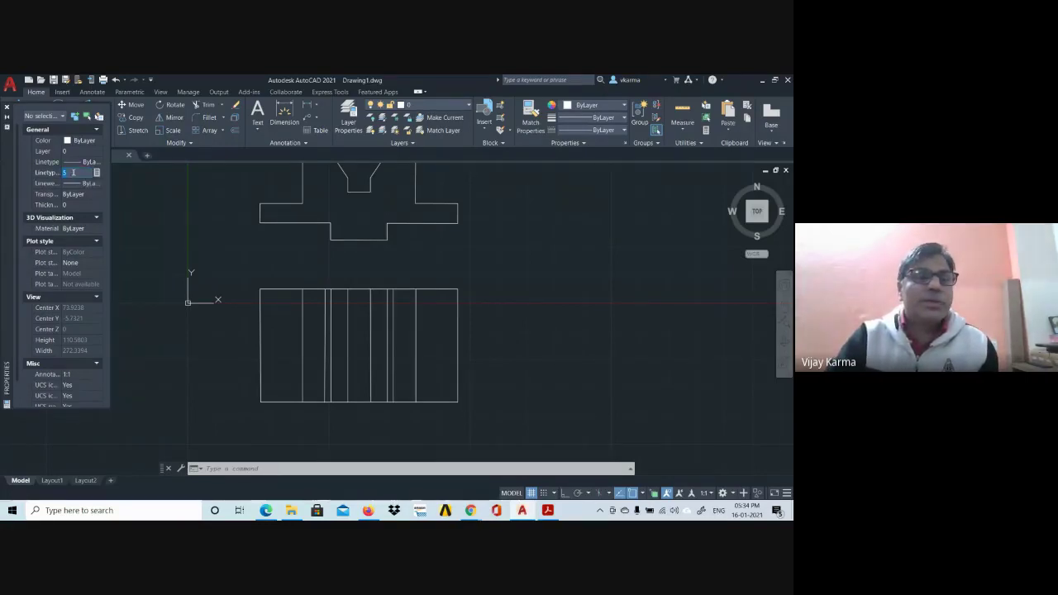
text(10)
key(Return)
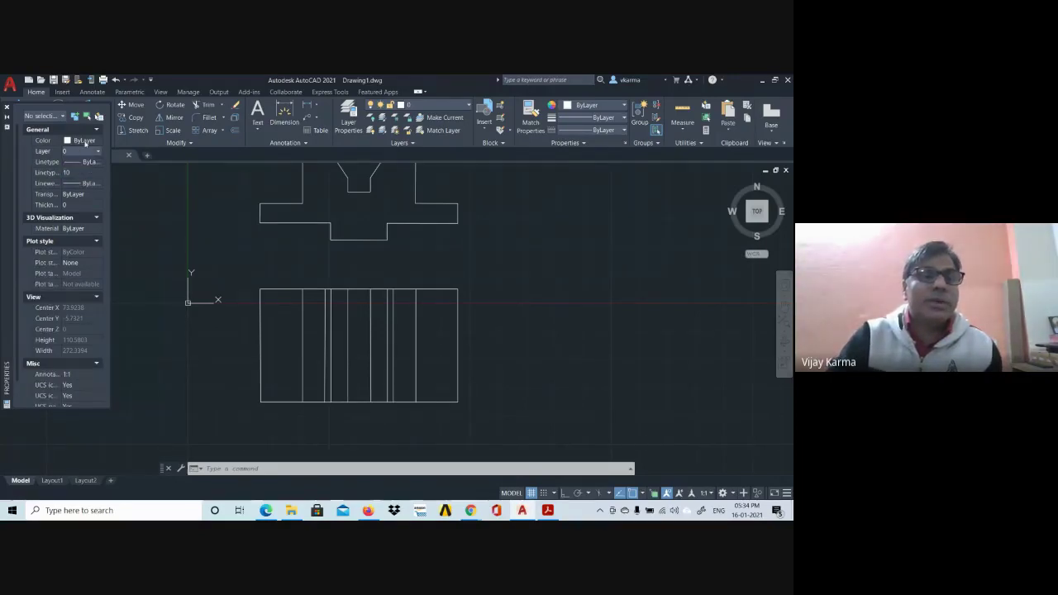
- Set the current lineweight to 0.25 mm instead of ByLayer
click(92, 185)
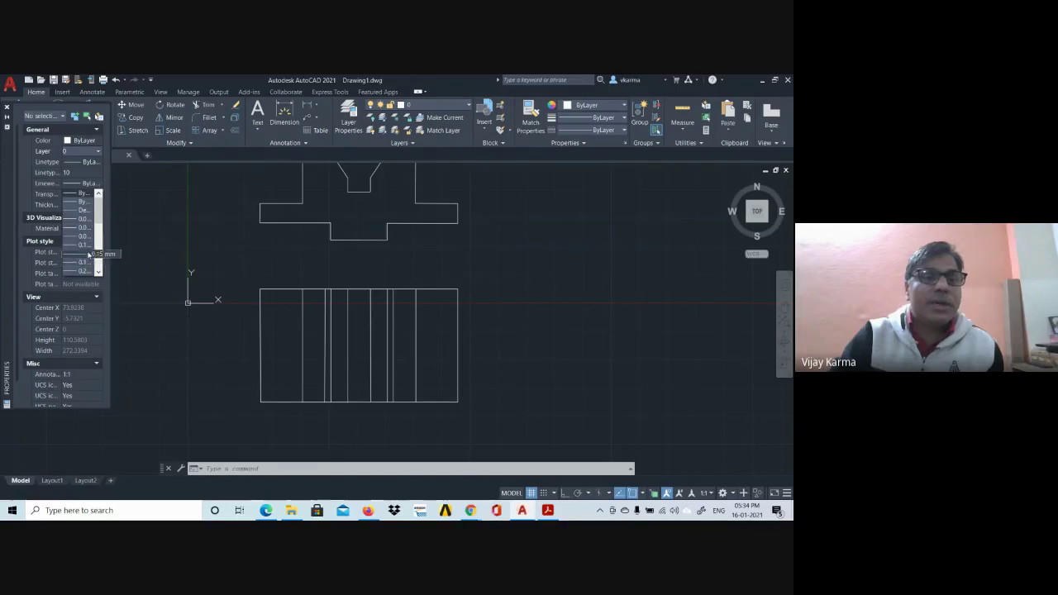
key(Escape)
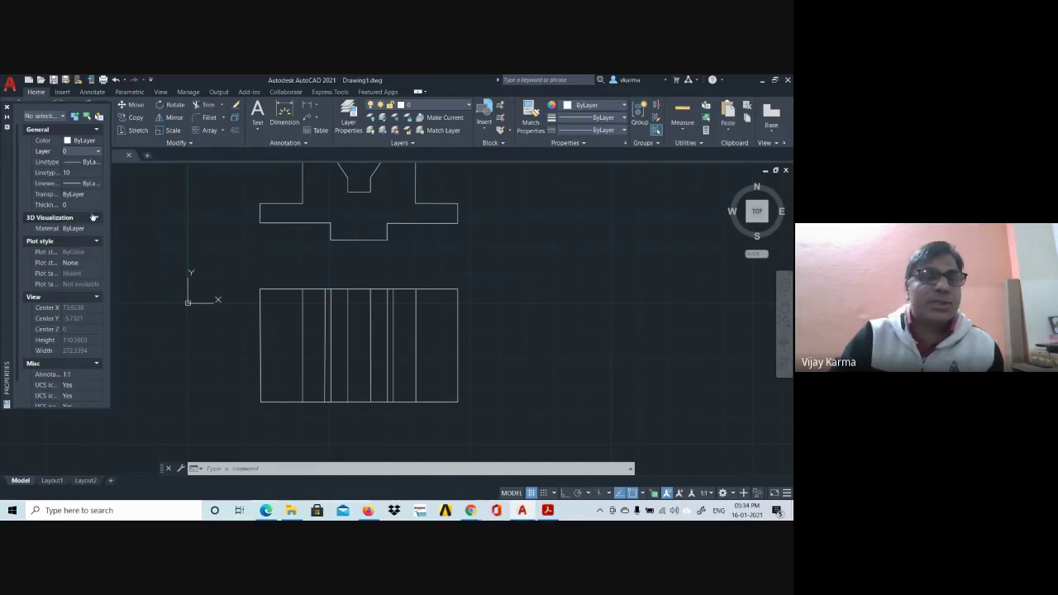
click(94, 183)
click(96, 183)
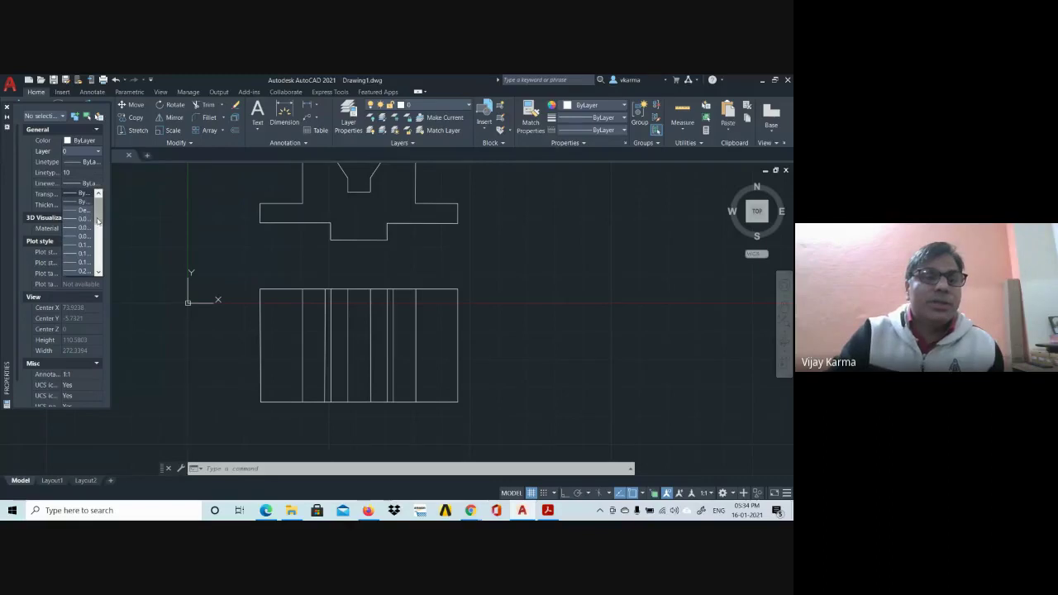
drag(97, 233, 99, 241)
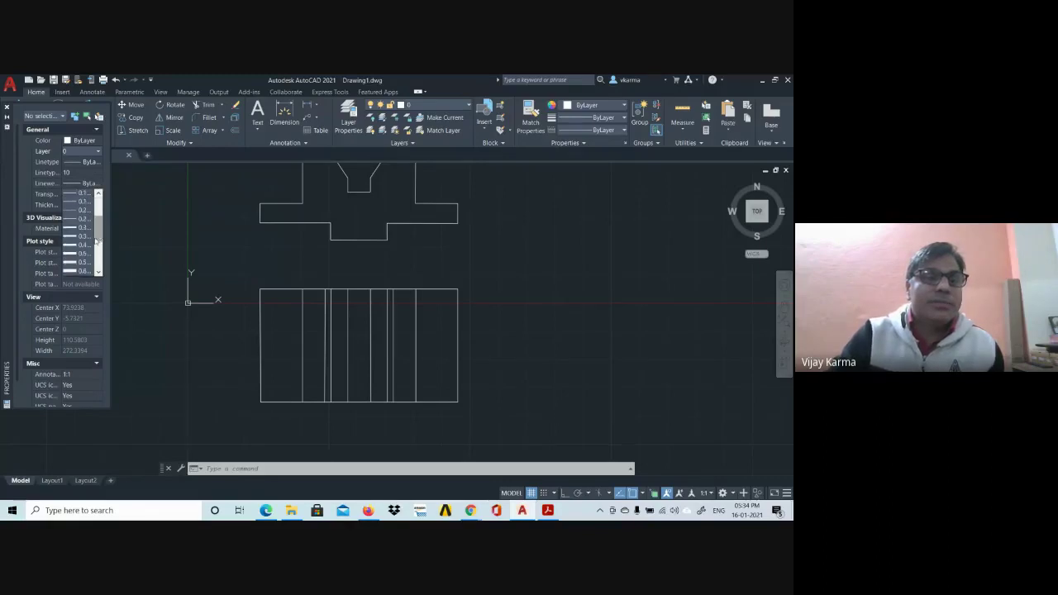
click(83, 219)
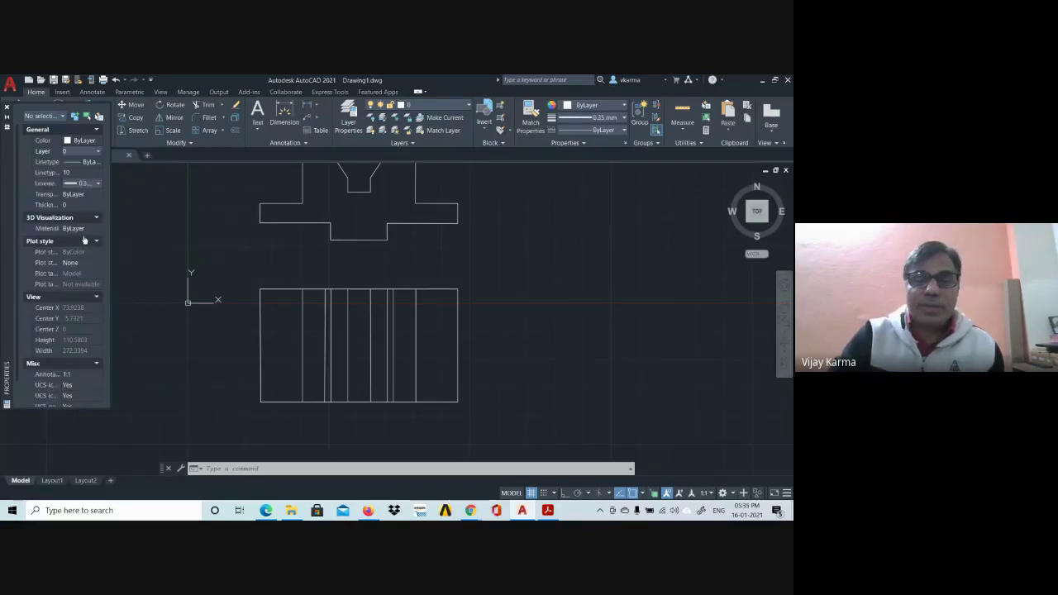
- Open QuickCalc from the Thickness field and close it without changes
click(84, 206)
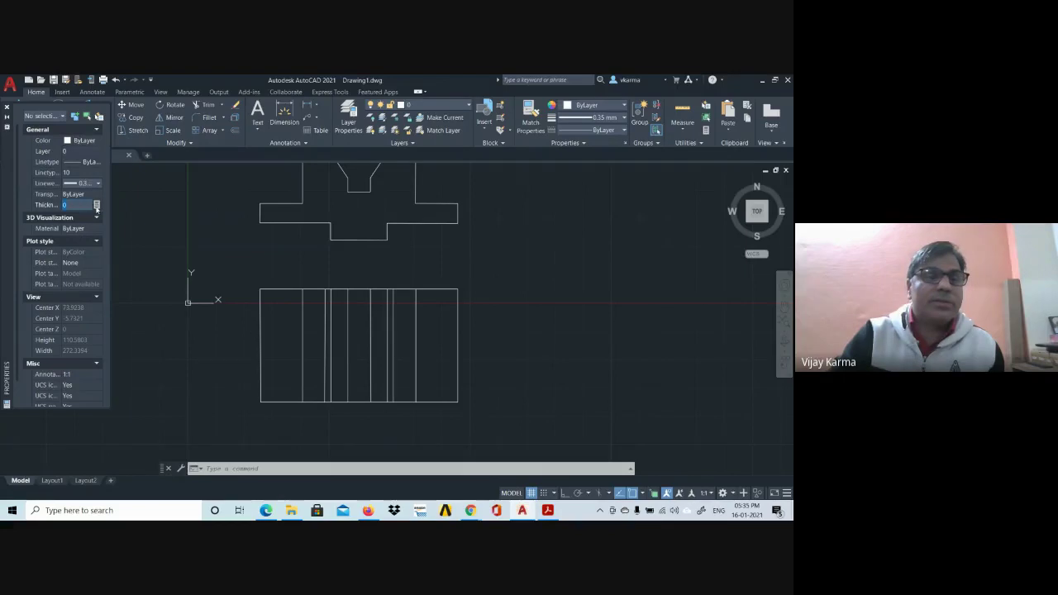
click(96, 206)
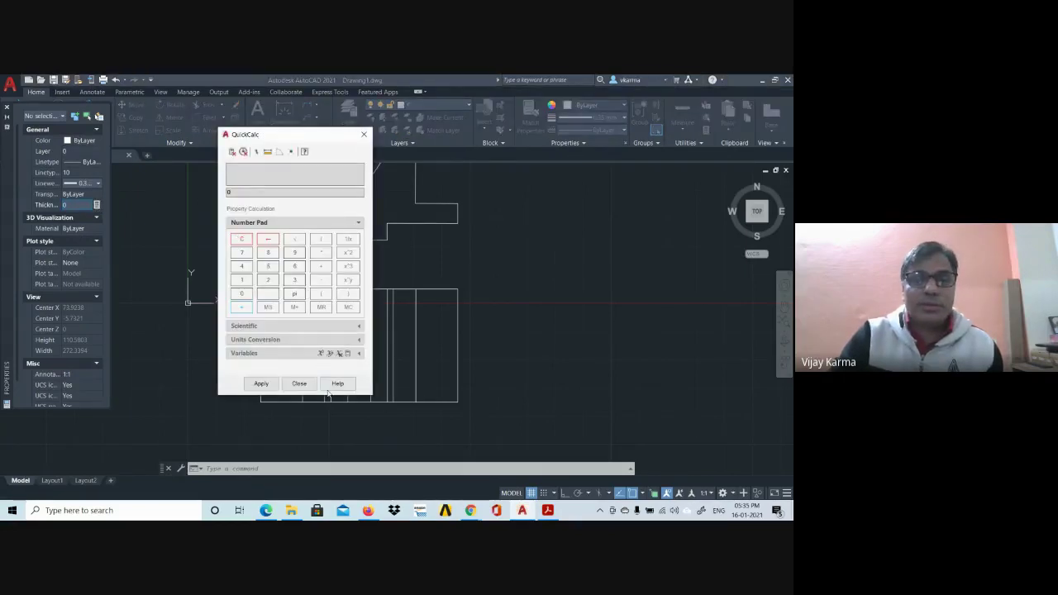
click(289, 385)
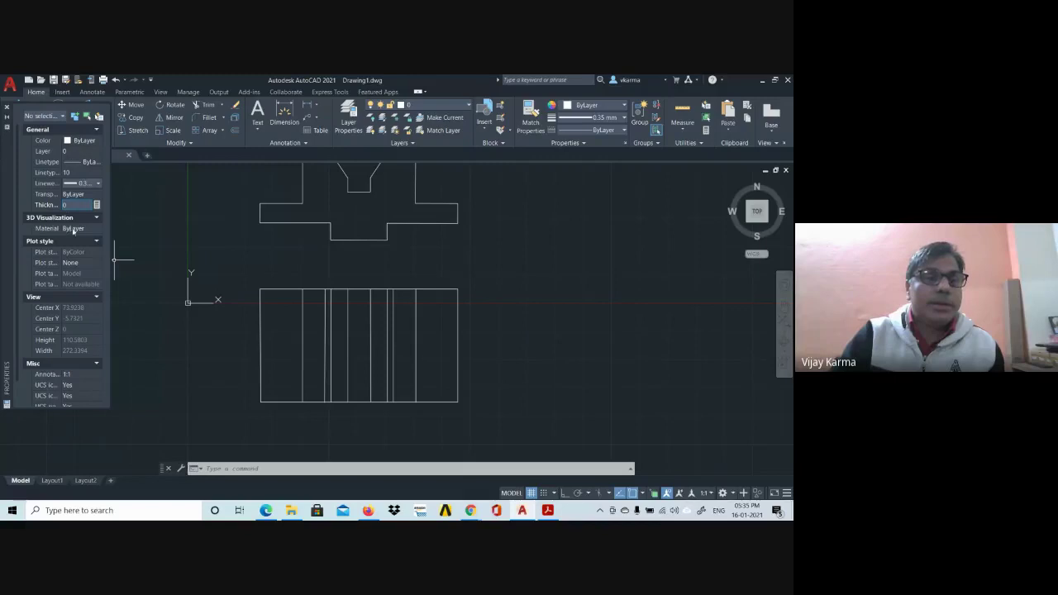
scroll(65, 255, down, 1)
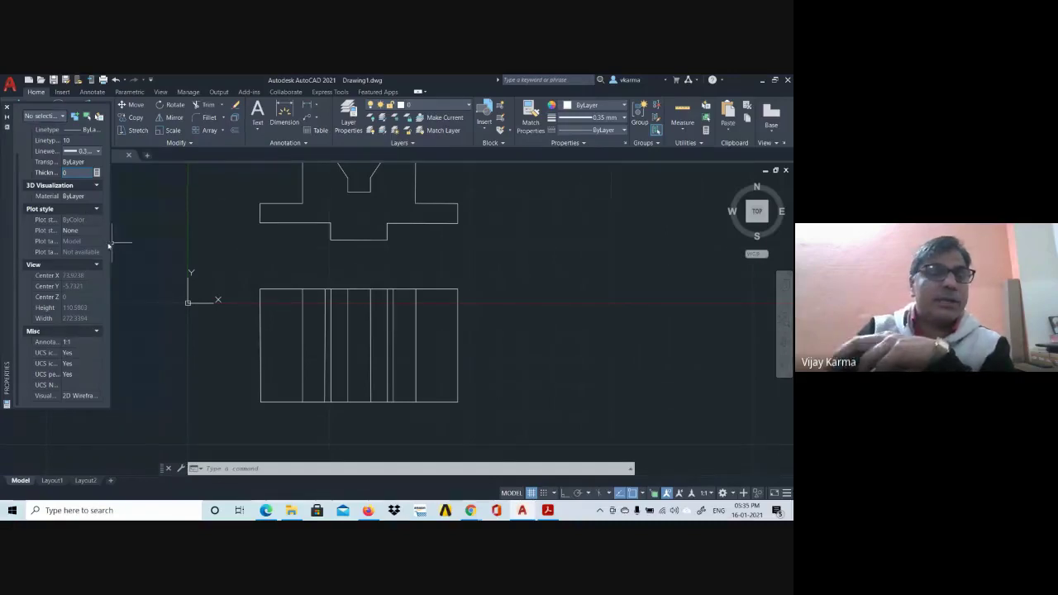
click(7, 107)
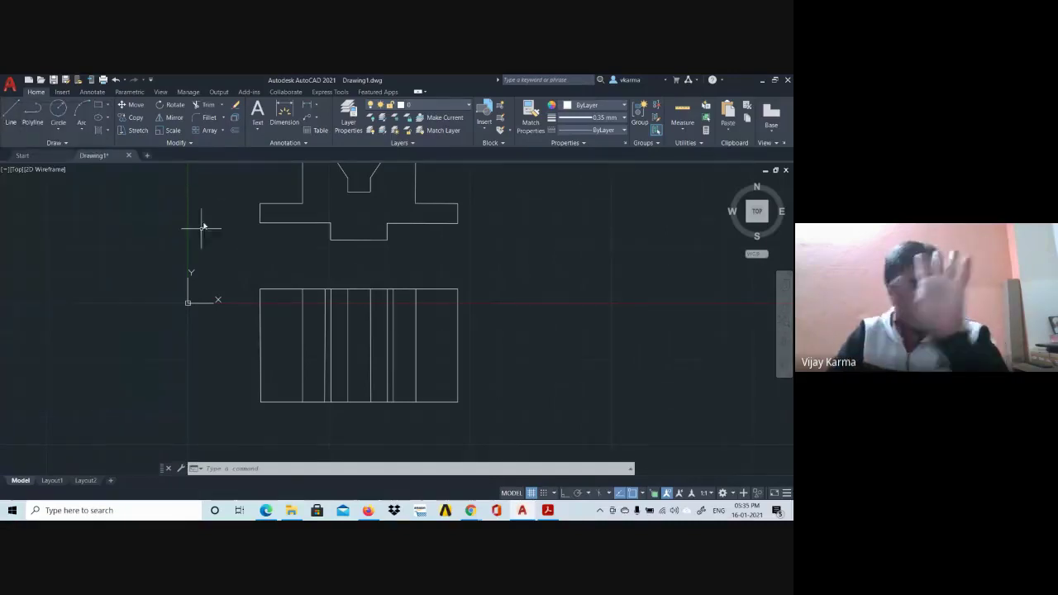
scroll(319, 364, up, 3)
scroll(330, 357, up, 2)
scroll(343, 347, down, 4)
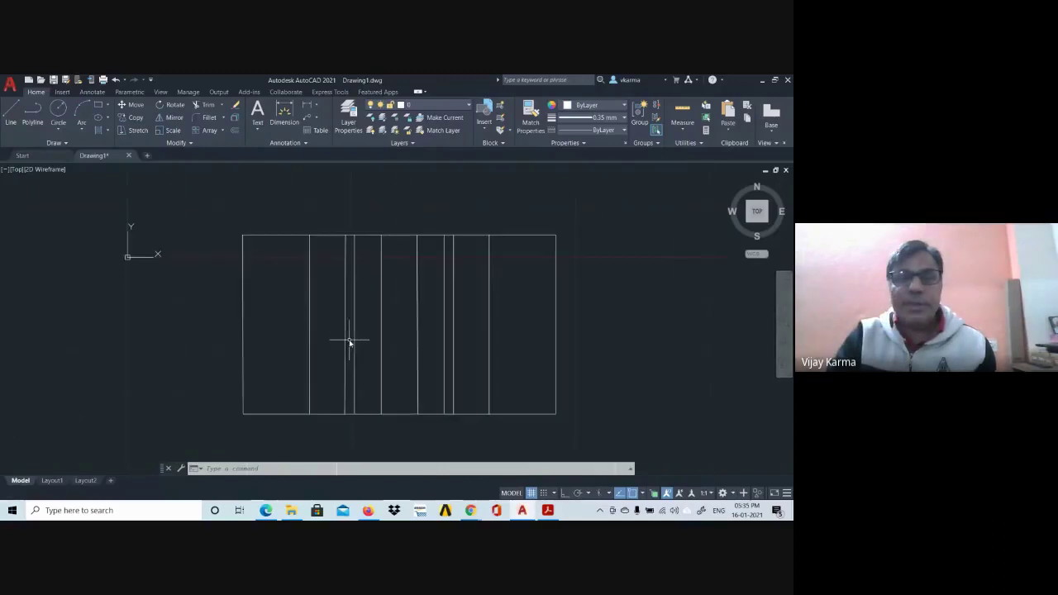
scroll(351, 291, down, 2)
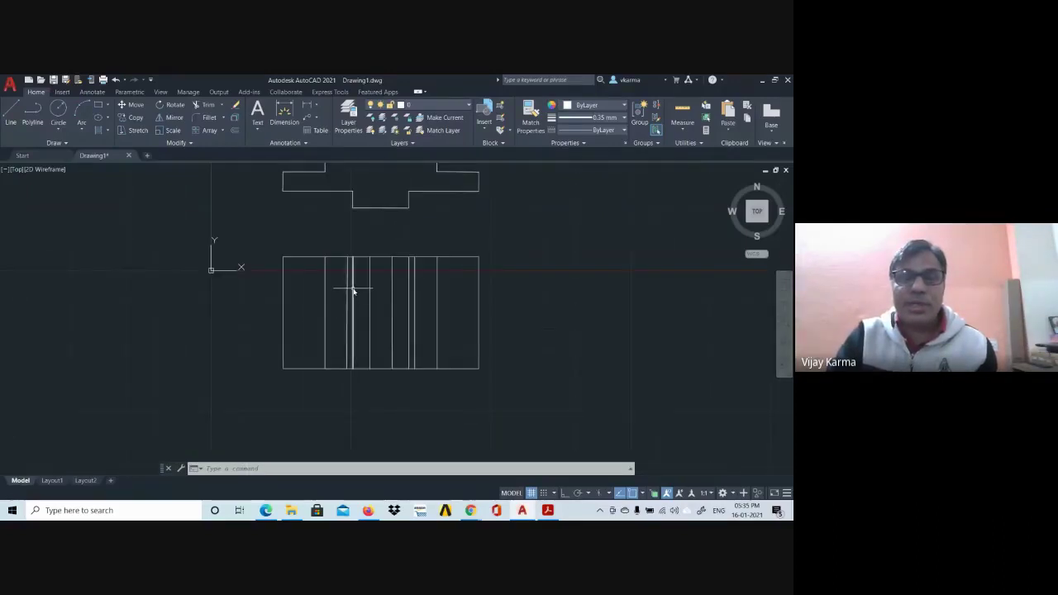
click(353, 302)
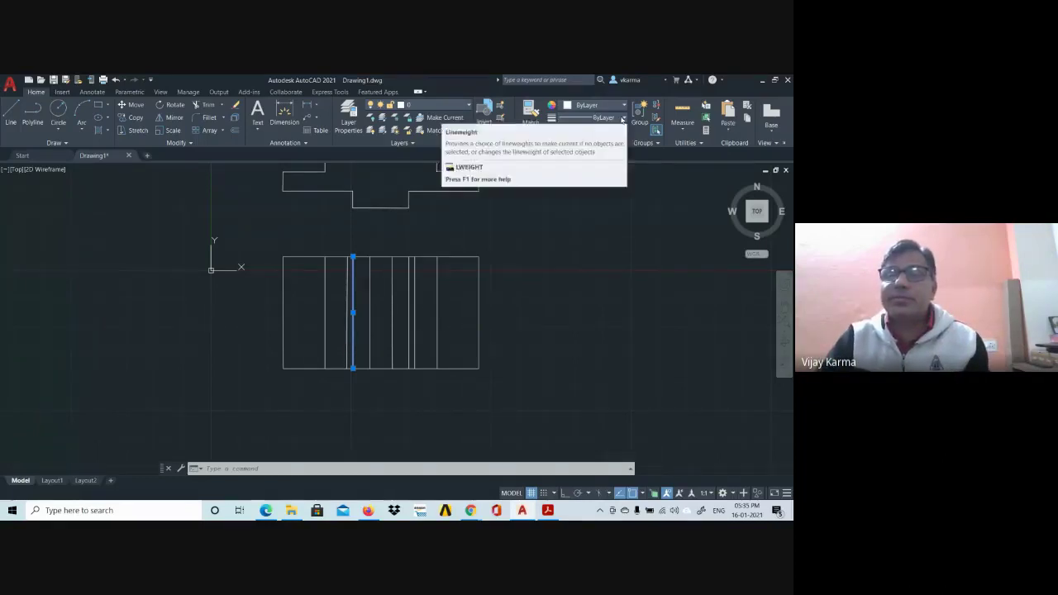
click(621, 118)
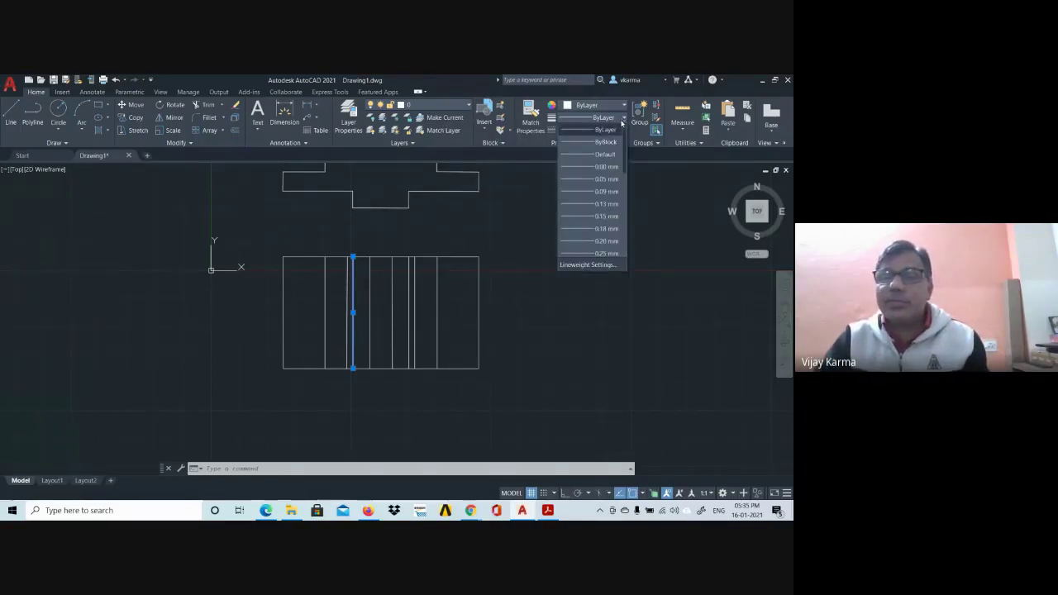
scroll(606, 177, down, 6)
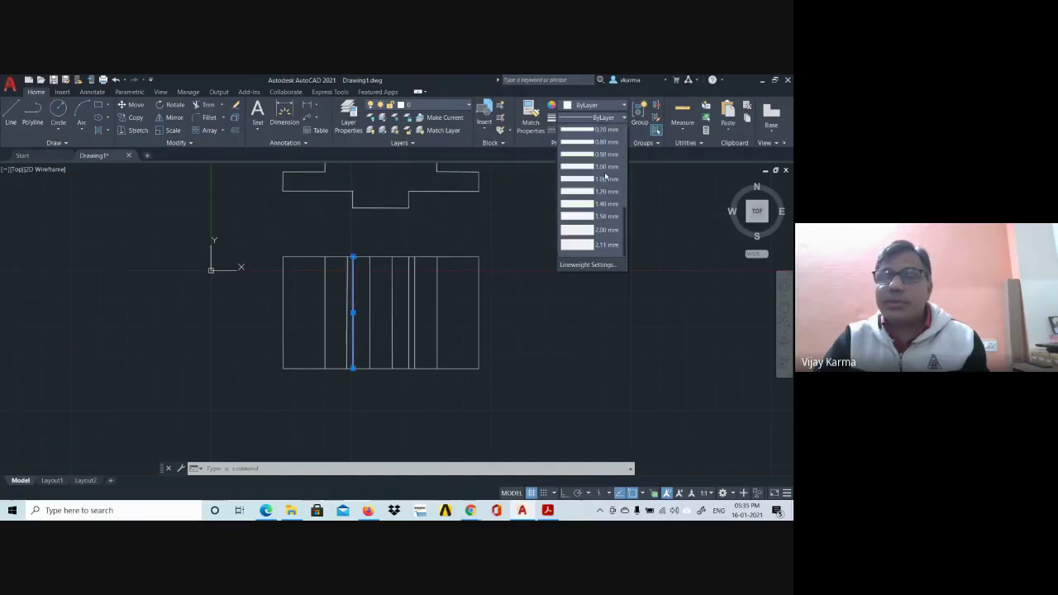
scroll(606, 177, up, 6)
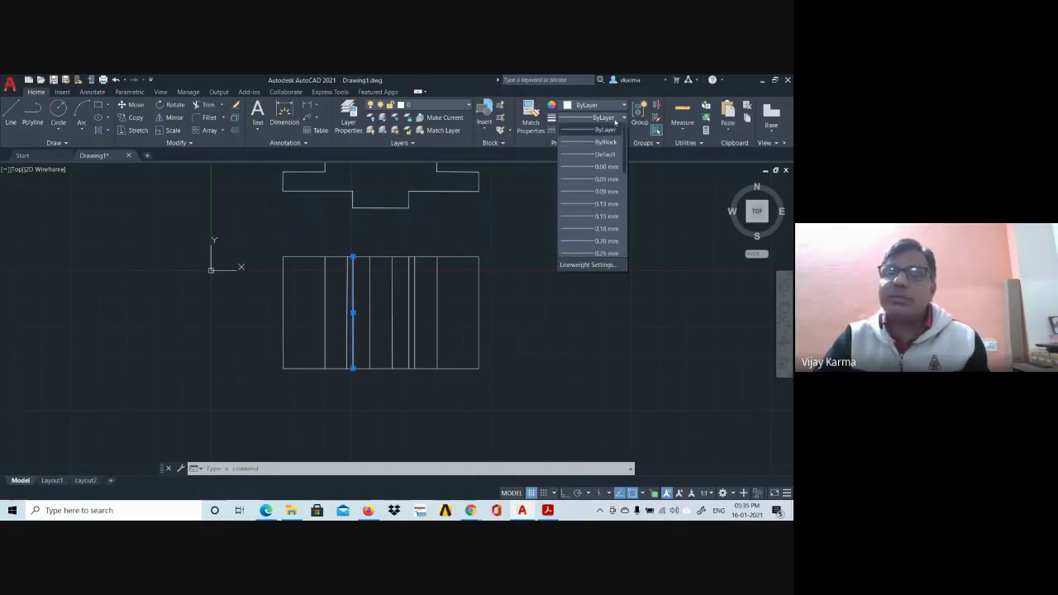
click(606, 130)
click(526, 231)
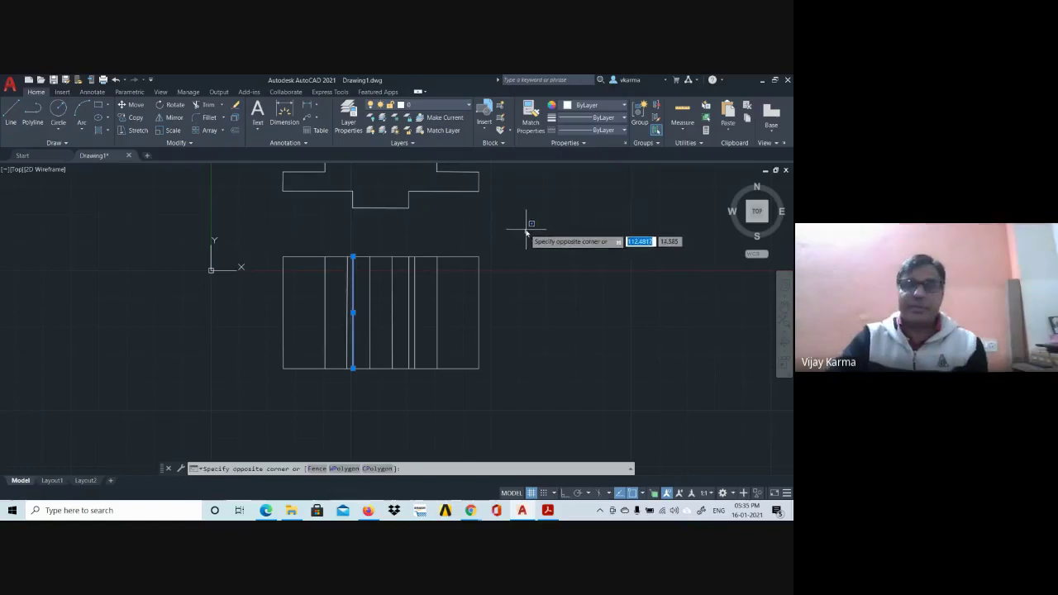
key(Escape)
key(Escape)
key(Escape)
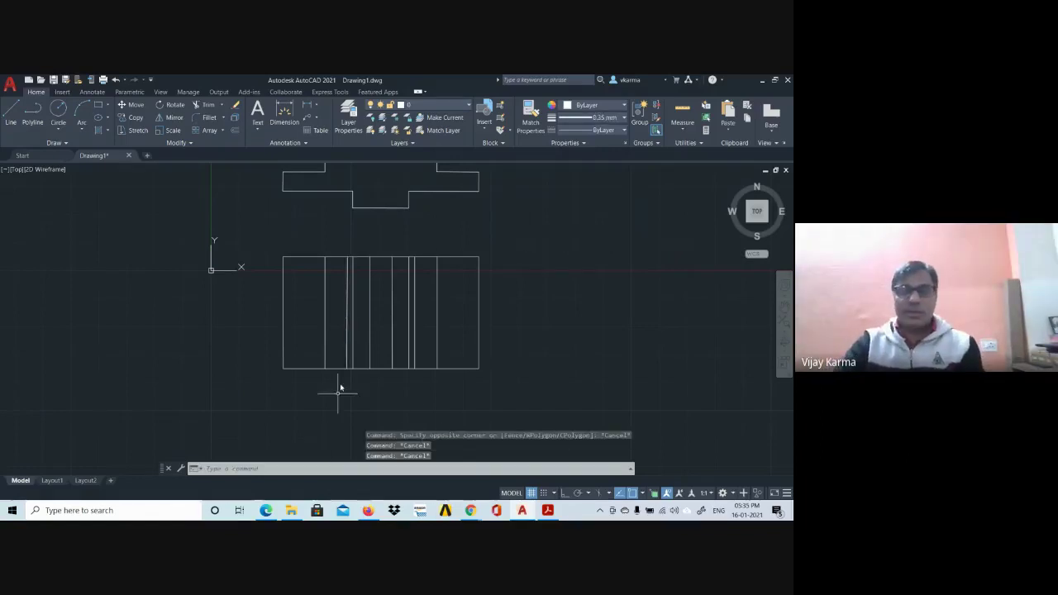
click(352, 290)
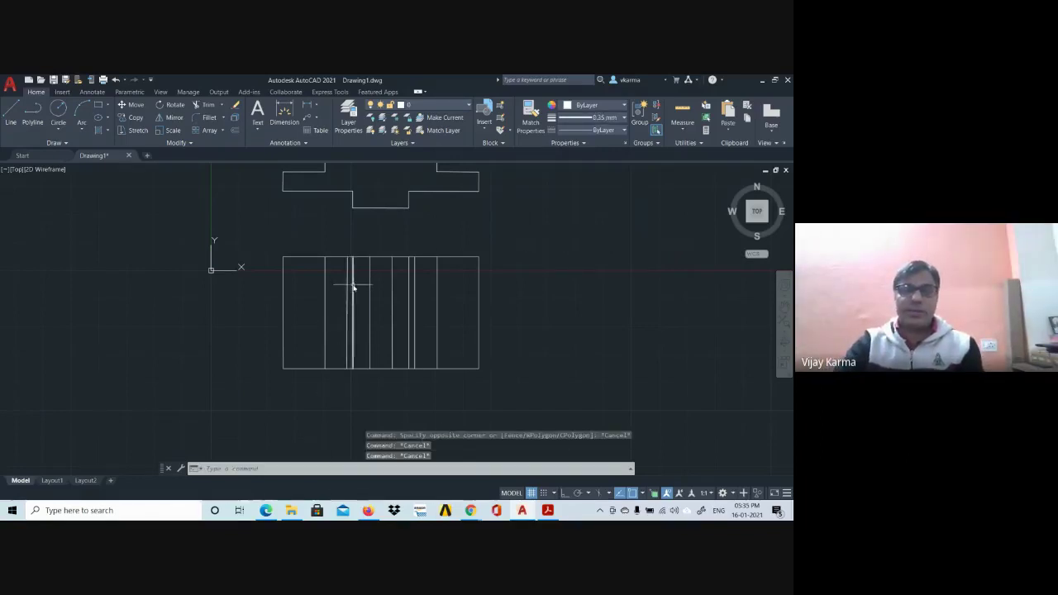
click(408, 283)
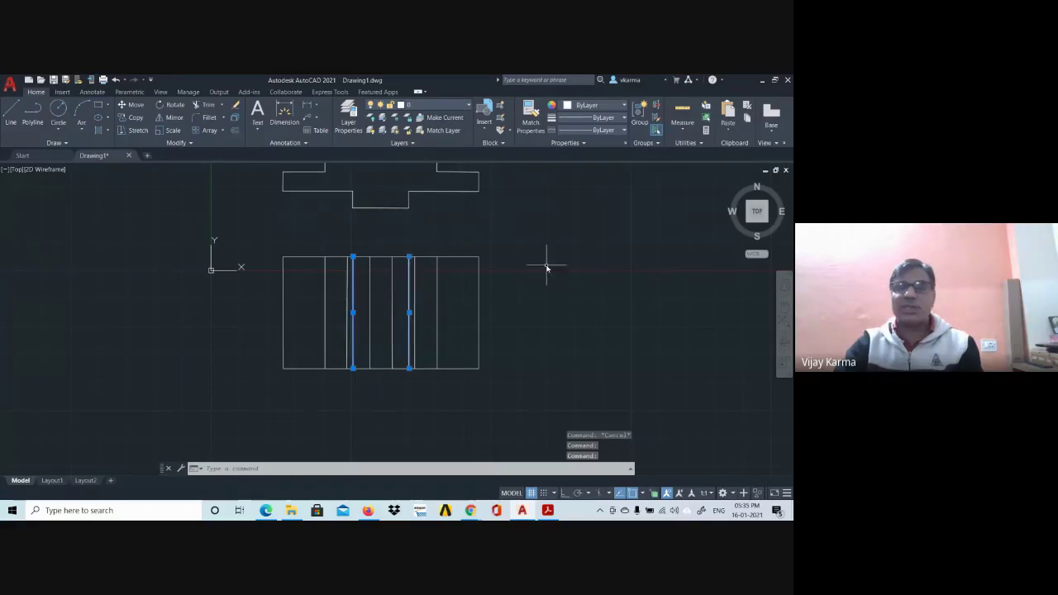
- Make the two selected groove lines red, then deselect them
click(587, 105)
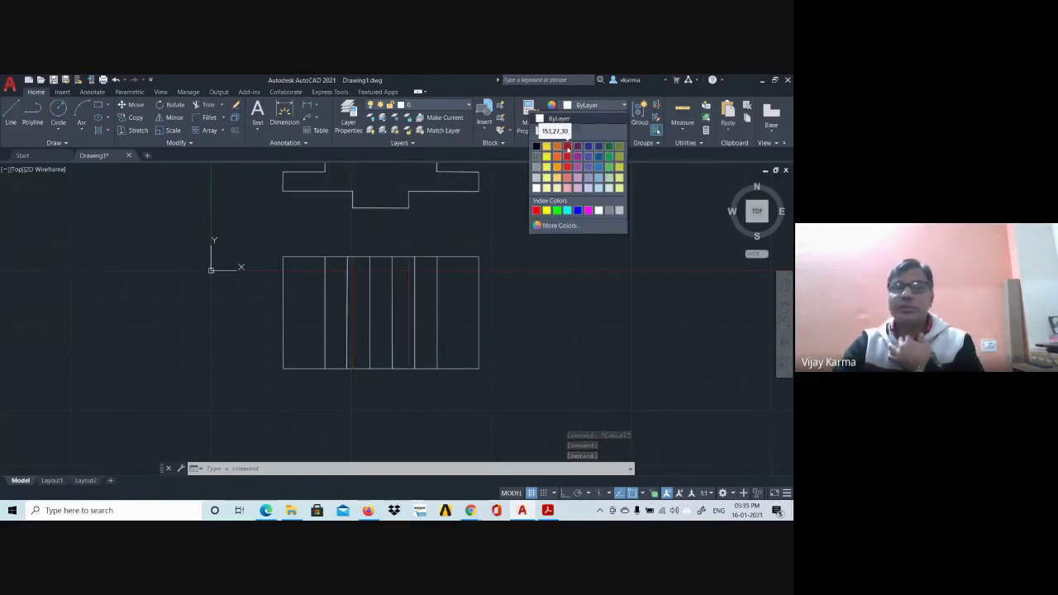
click(537, 211)
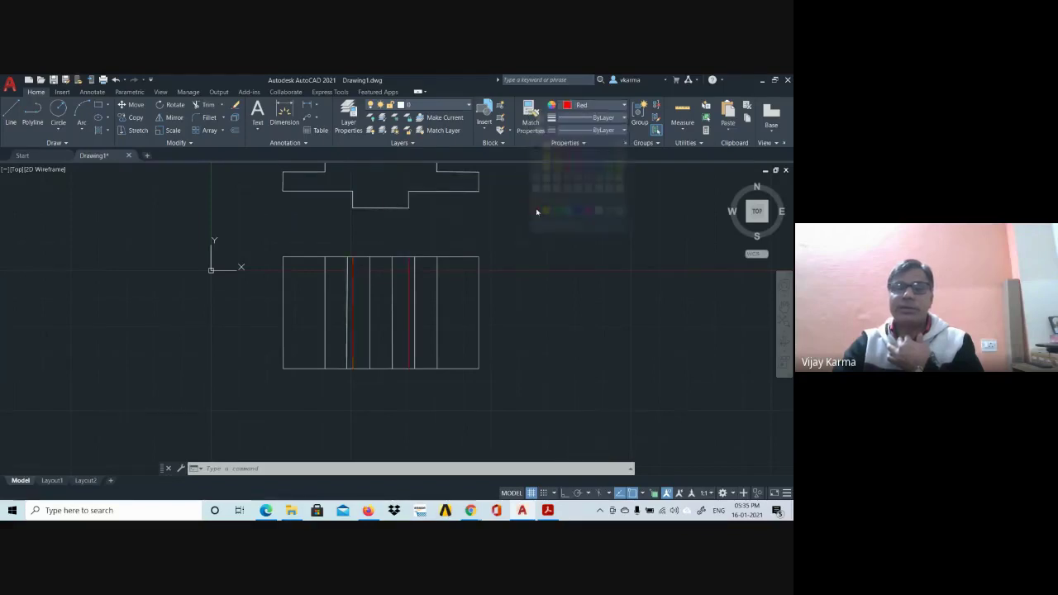
key(Escape)
key(Escape)
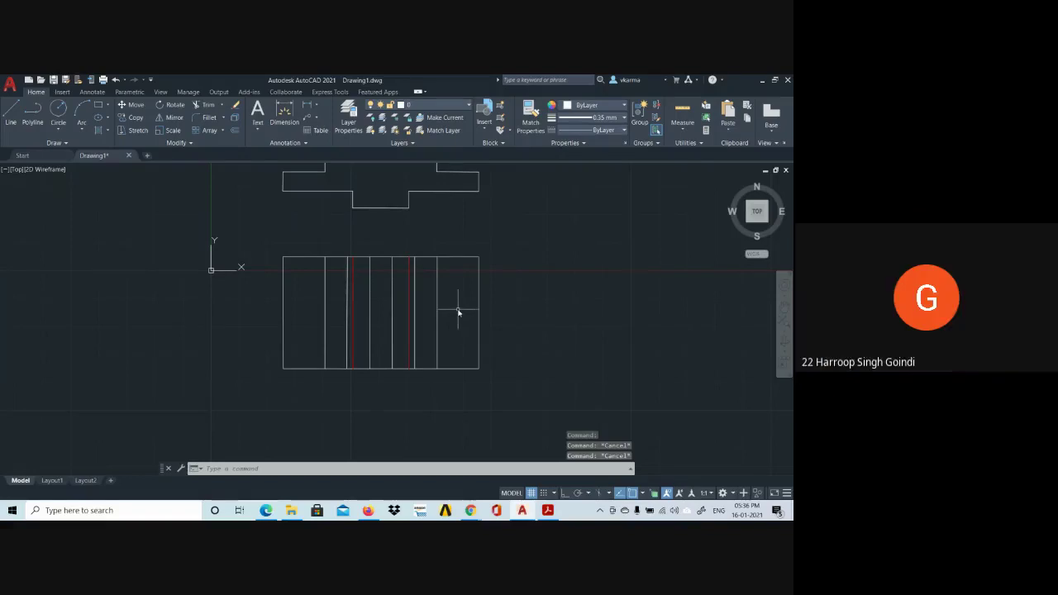
- Make ACAD_ISO02W100 current and apply it to the right groove line
click(614, 131)
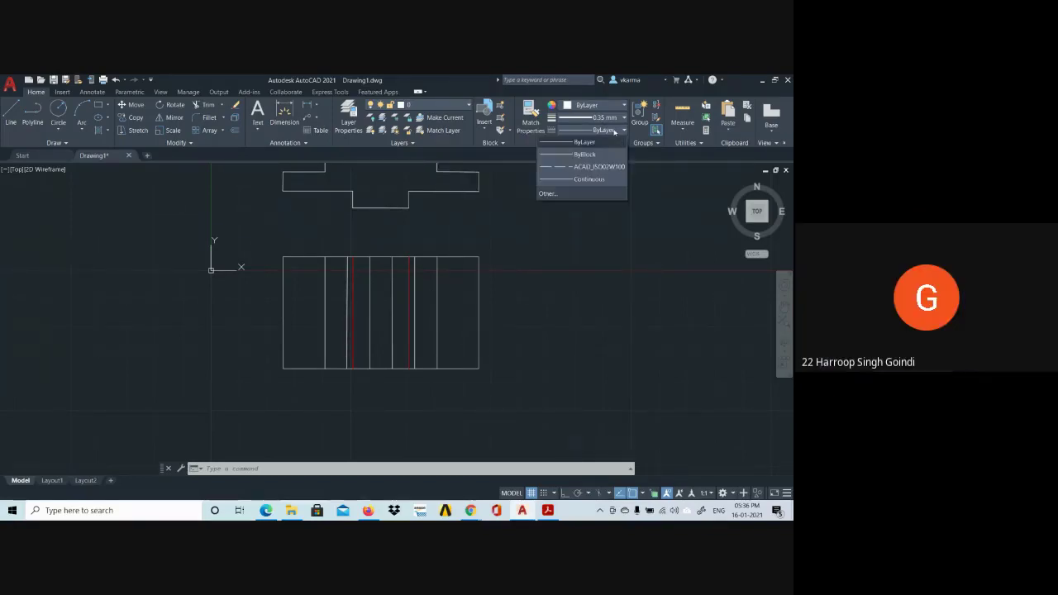
click(610, 168)
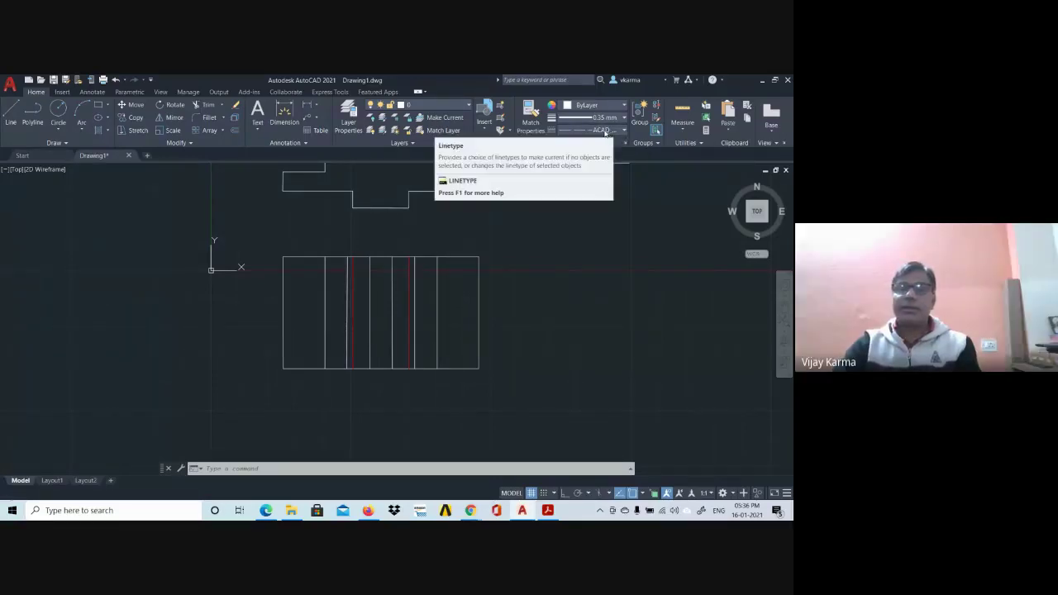
click(411, 295)
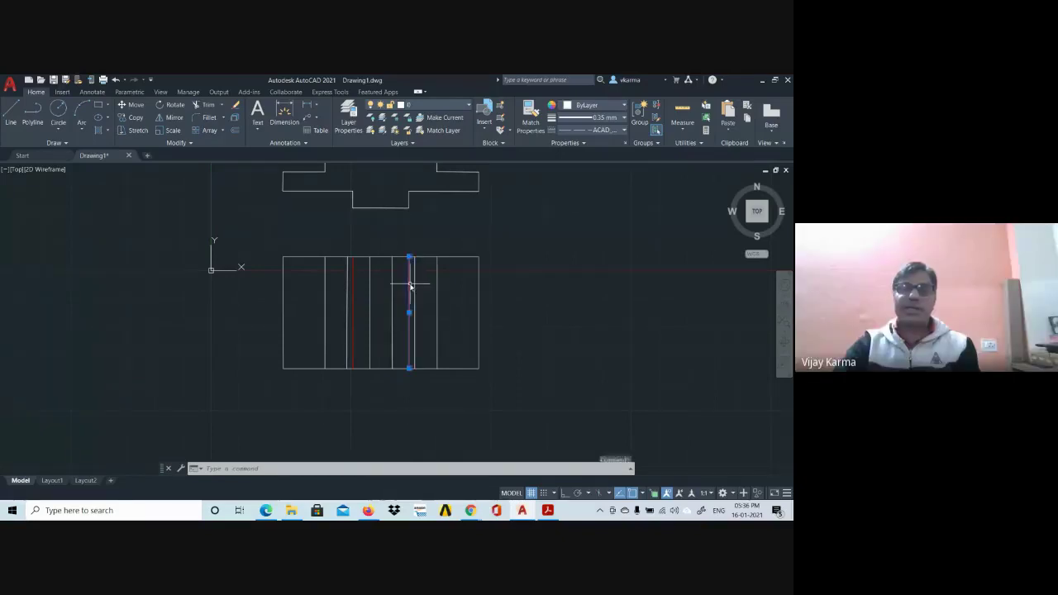
click(618, 130)
click(599, 166)
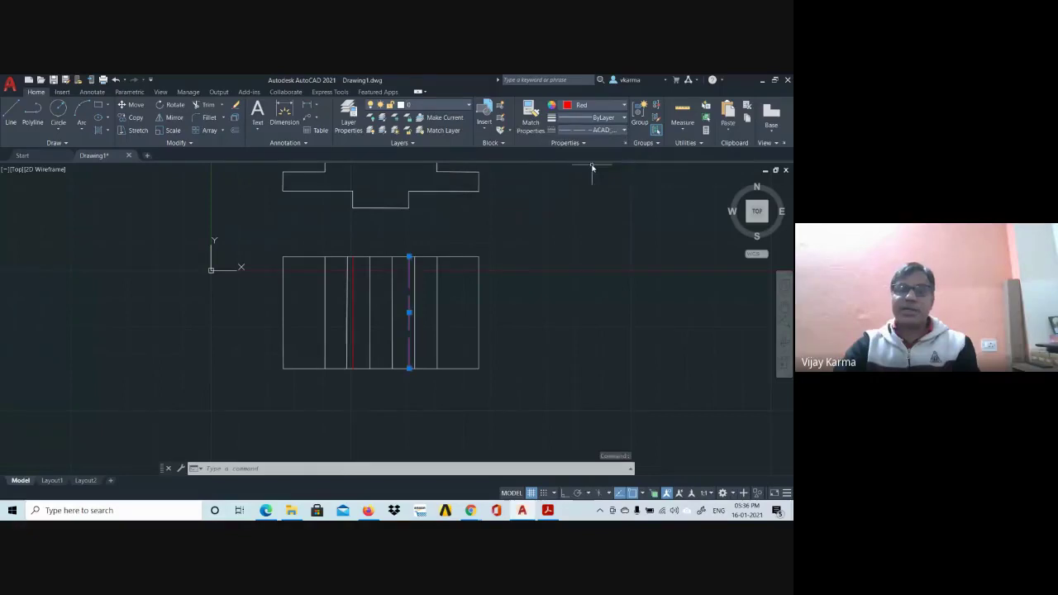
- Give the left groove line the dashed ACAD_ISO02W100 linetype
key(Escape)
key(Escape)
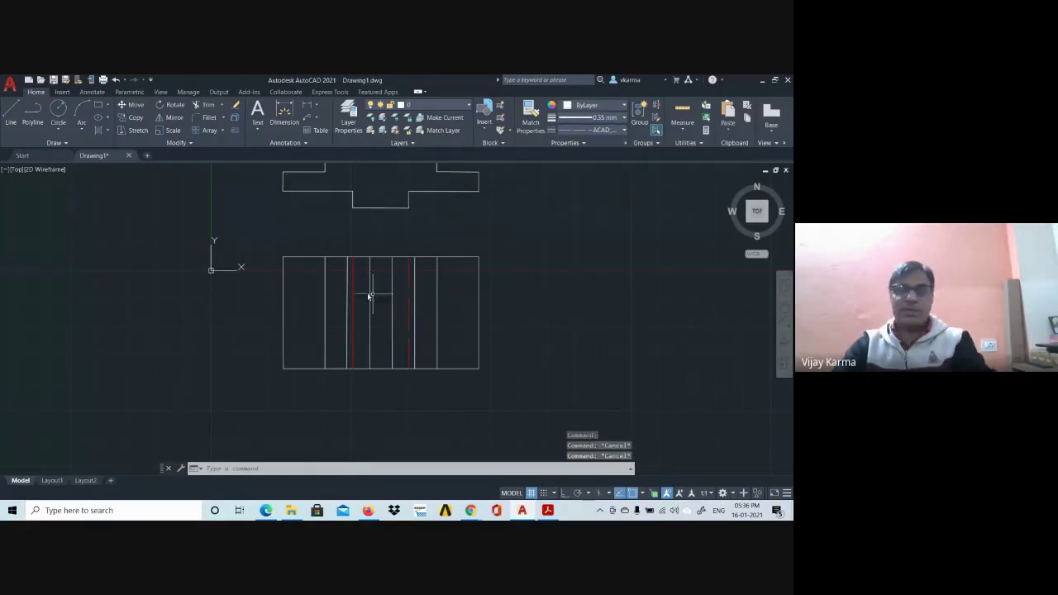
click(353, 289)
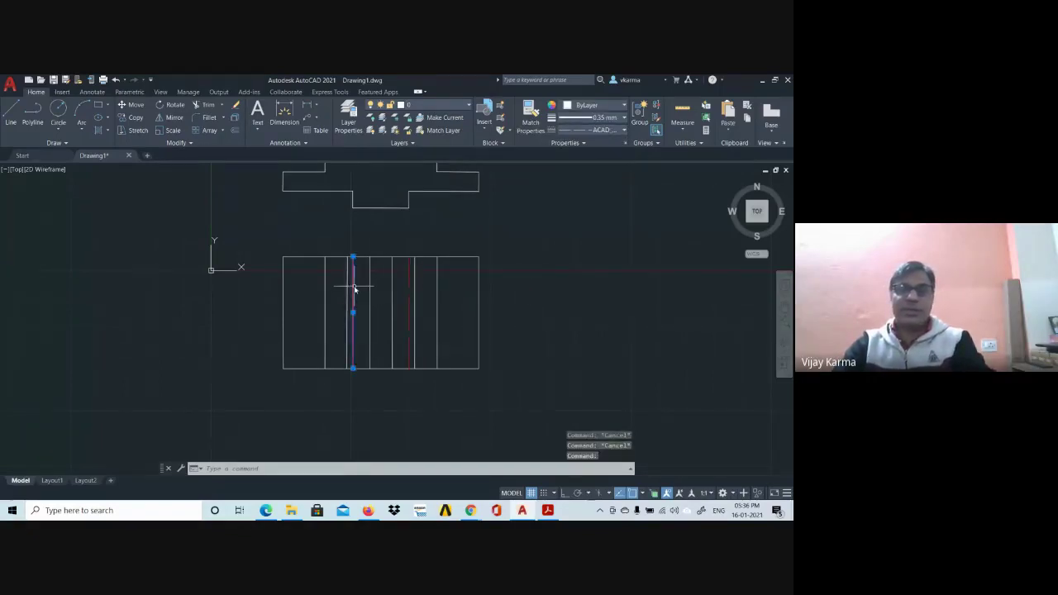
click(619, 131)
click(598, 167)
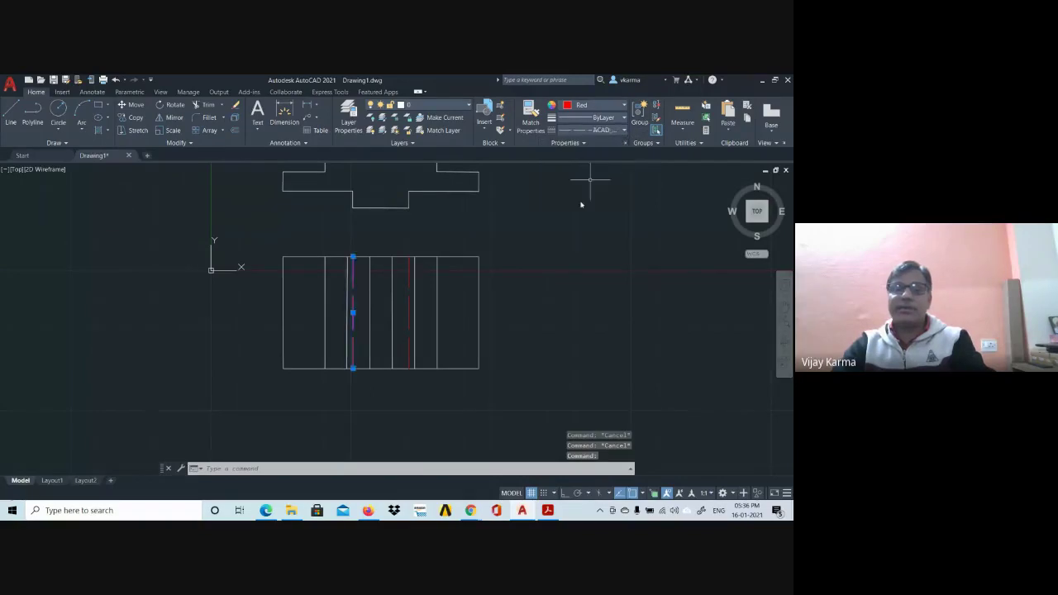
click(571, 247)
key(Escape)
key(Escape)
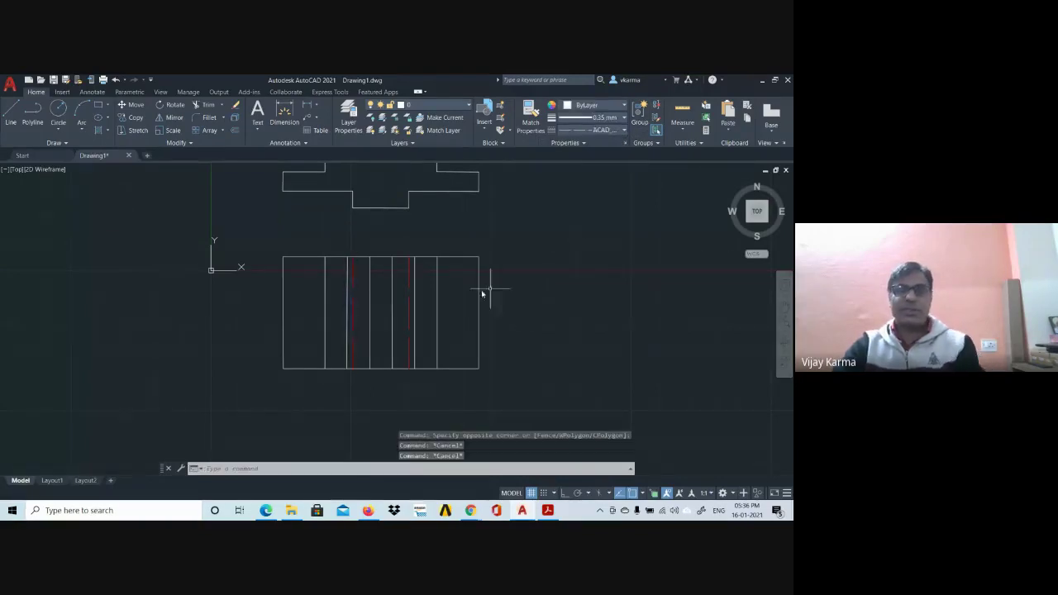
- Return both groove lines' colour from red to ByLayer
click(410, 281)
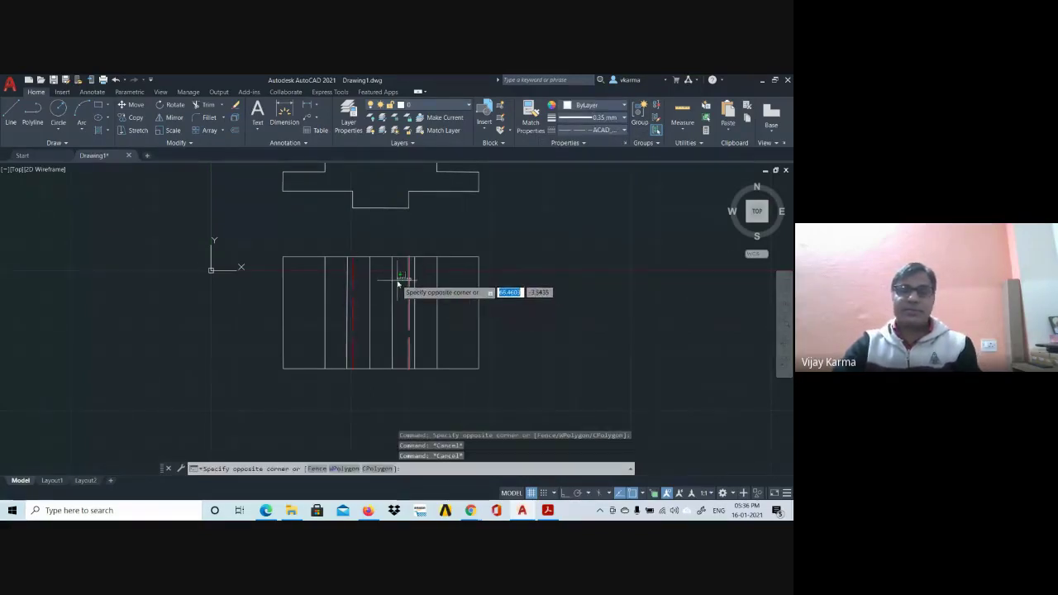
click(395, 281)
click(362, 285)
click(354, 283)
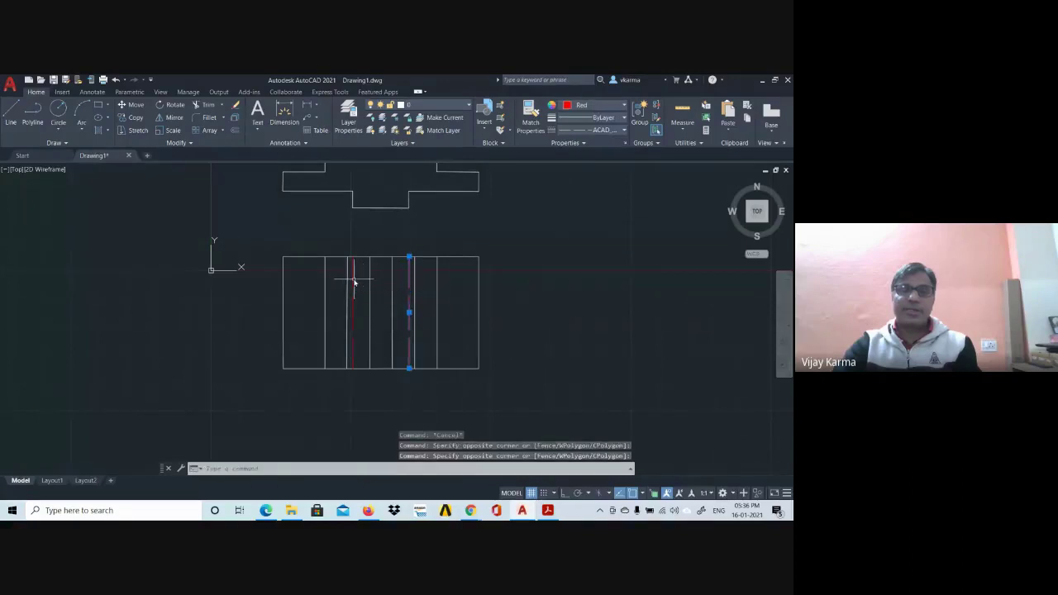
click(354, 283)
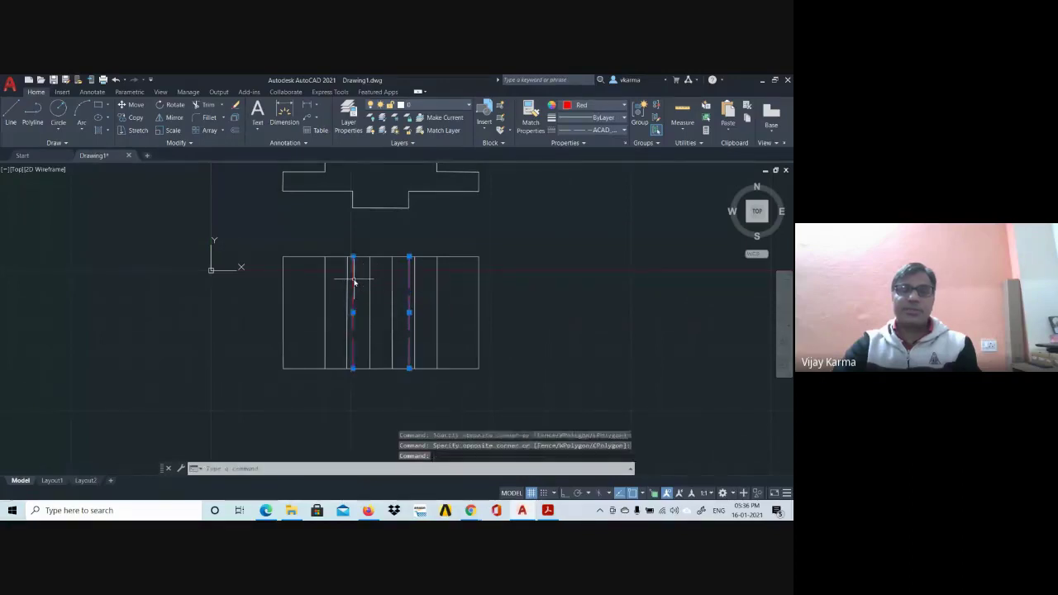
click(606, 108)
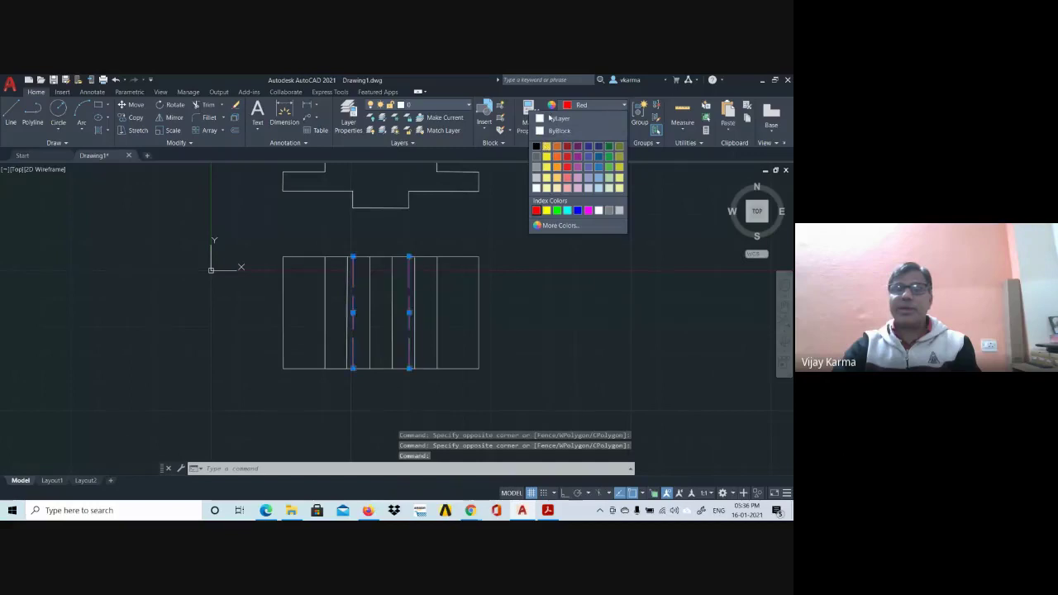
click(550, 119)
key(Escape)
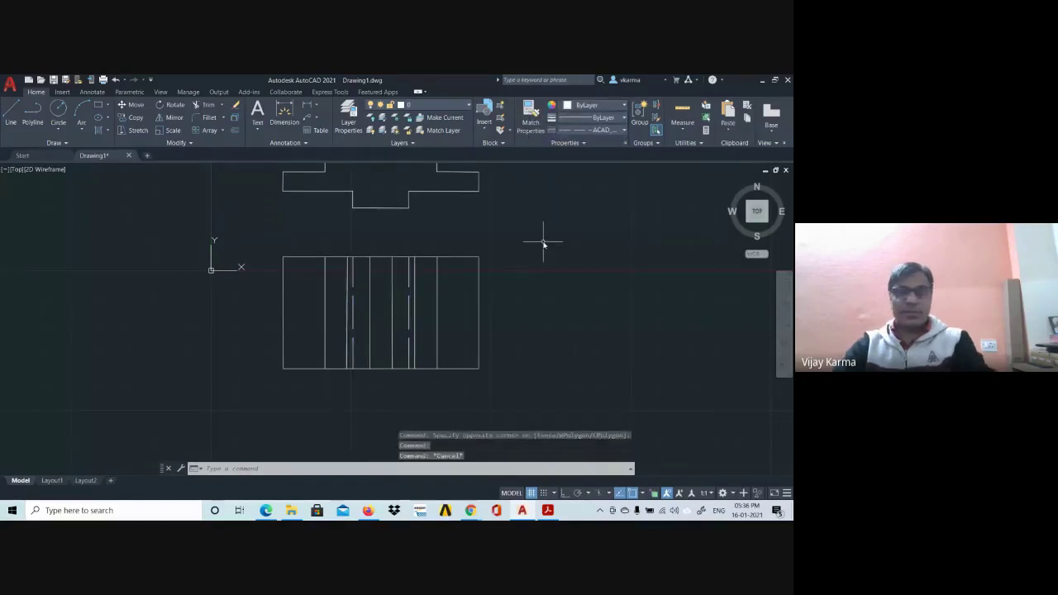
key(Escape)
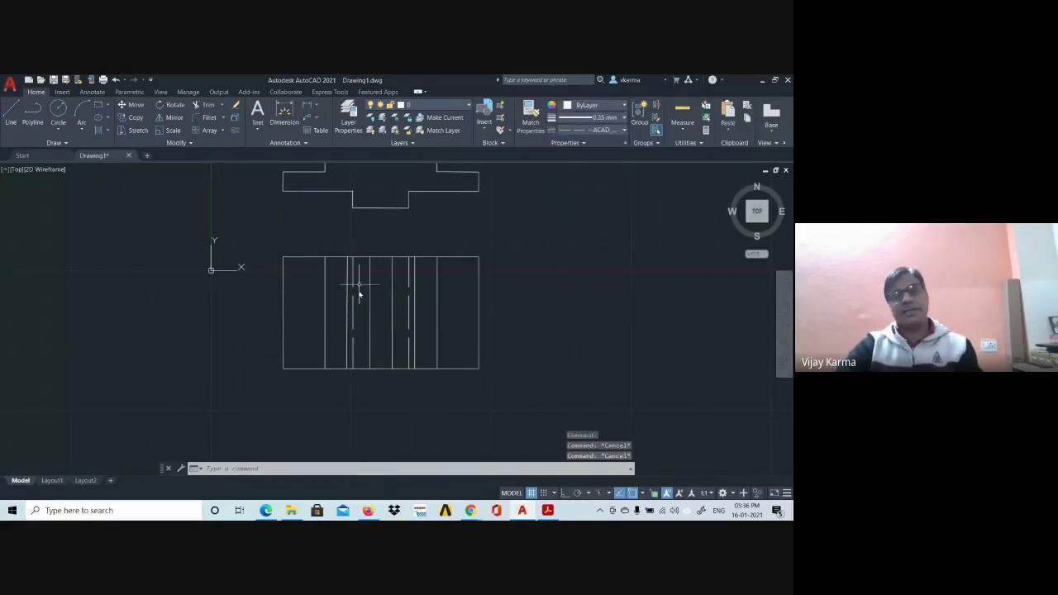
- Zoom and pan to inspect the finished front and top views, then stop screen sharing
scroll(385, 287, down, 2)
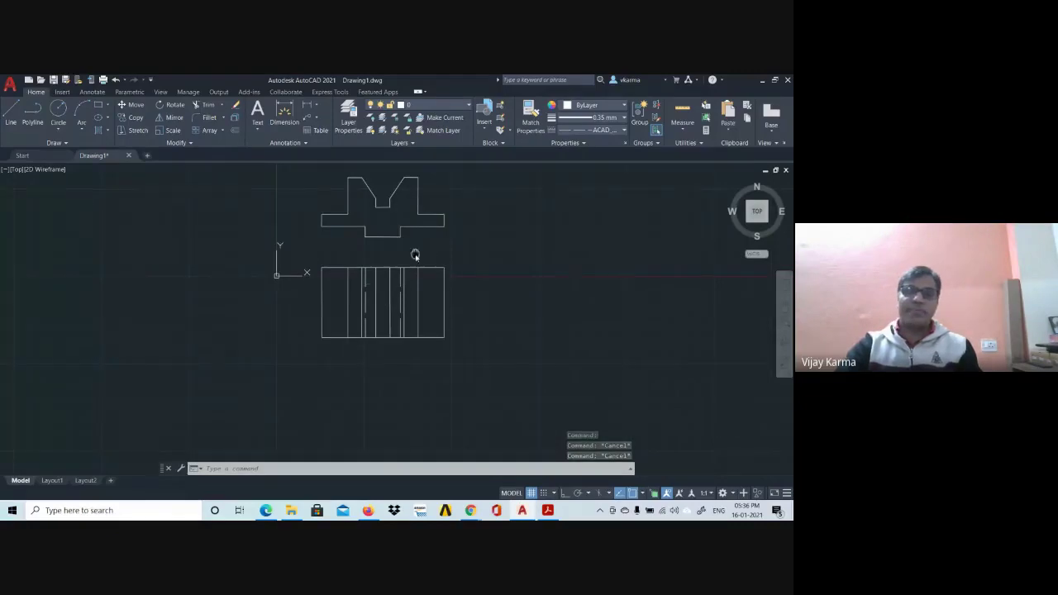
middle_drag(416, 256, 378, 303)
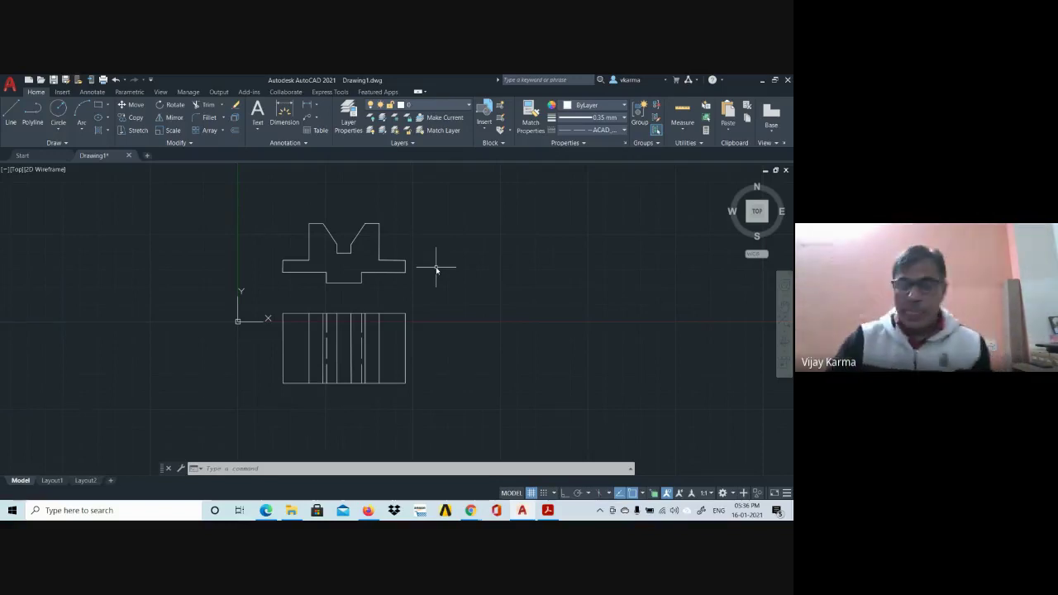
scroll(422, 272, up, 2)
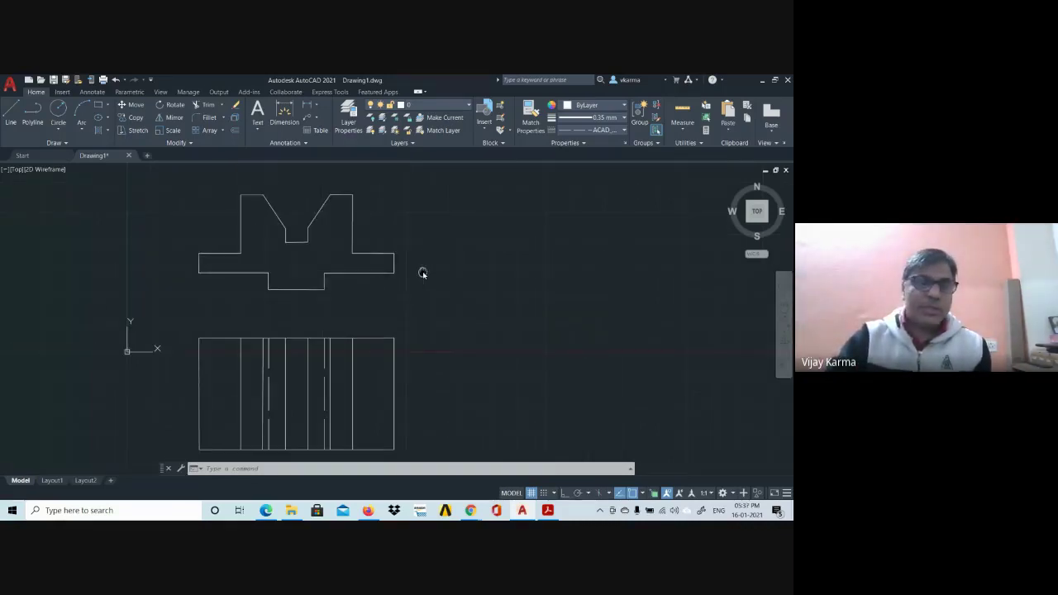
middle_drag(423, 273, 397, 273)
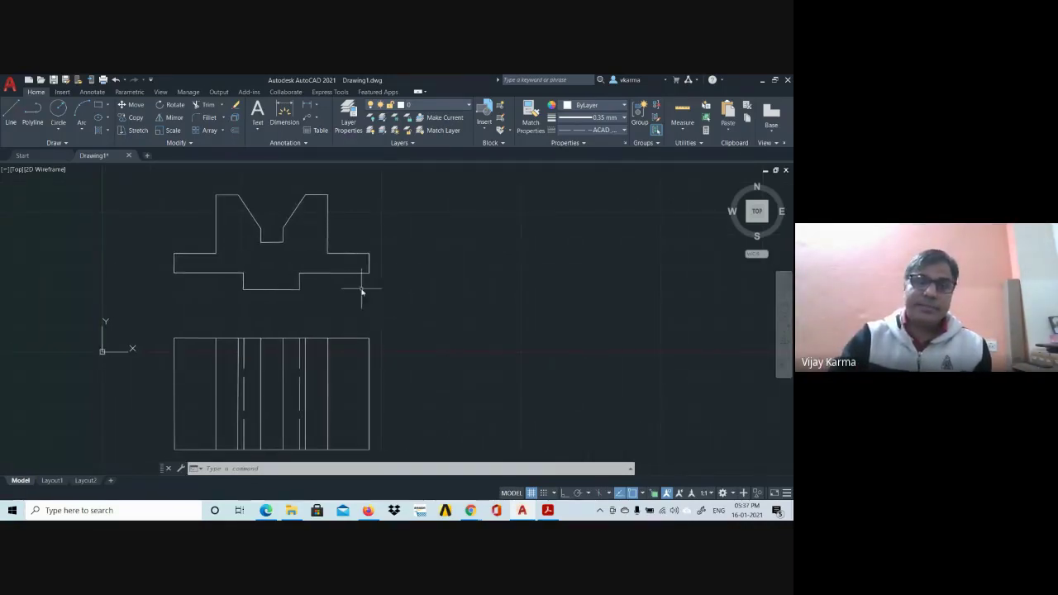
scroll(273, 246, up, 2)
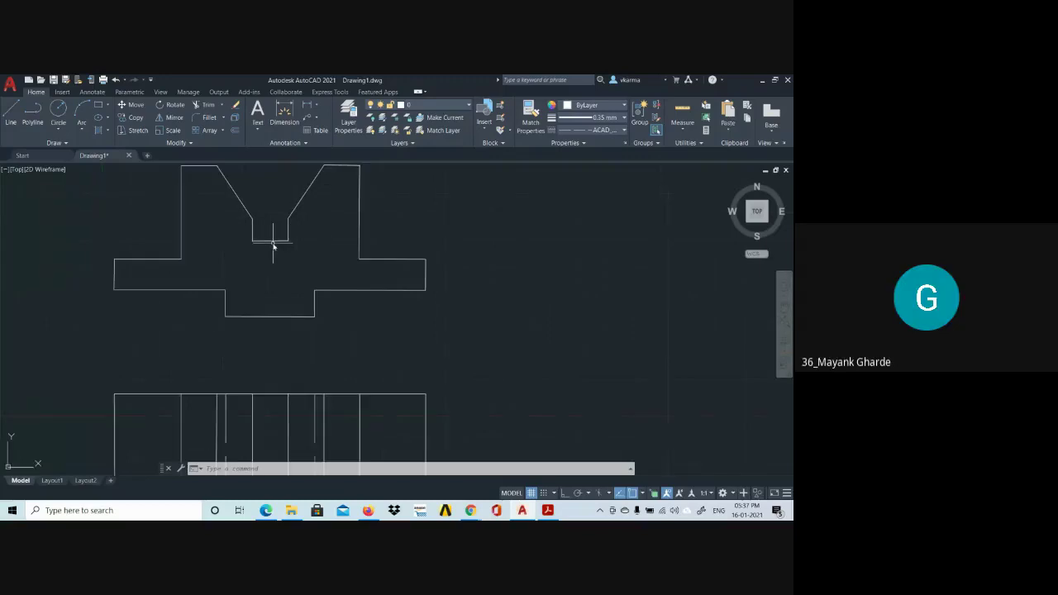
scroll(273, 245, down, 2)
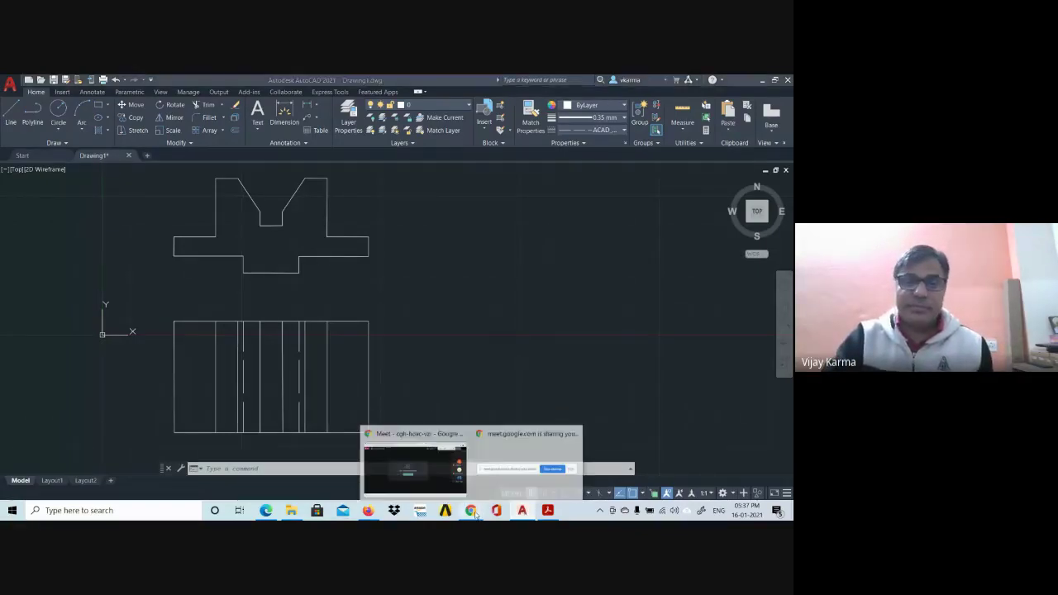
mouse_move(470, 510)
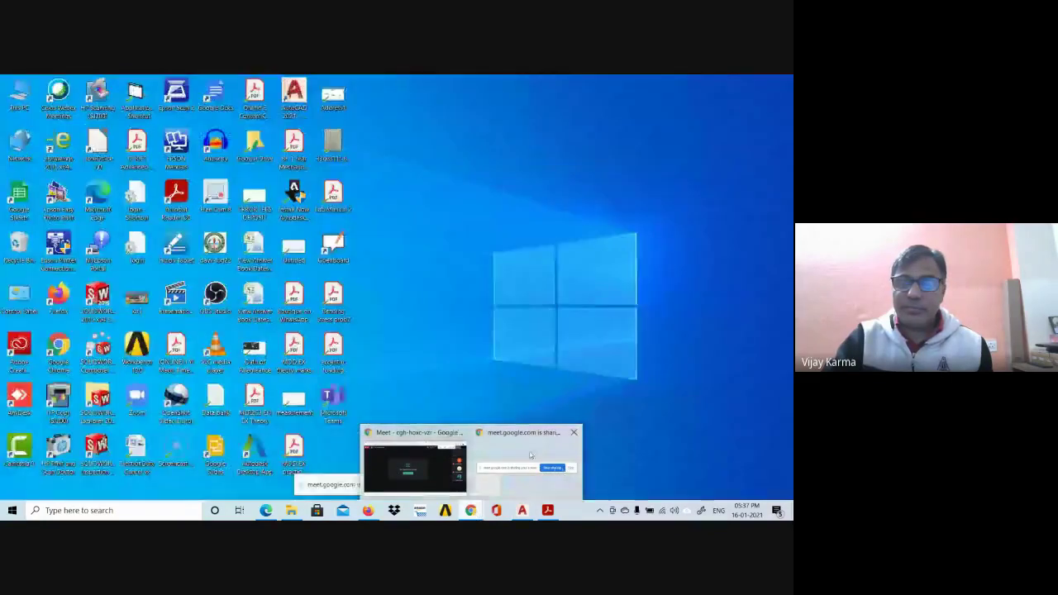
click(546, 473)
click(447, 485)
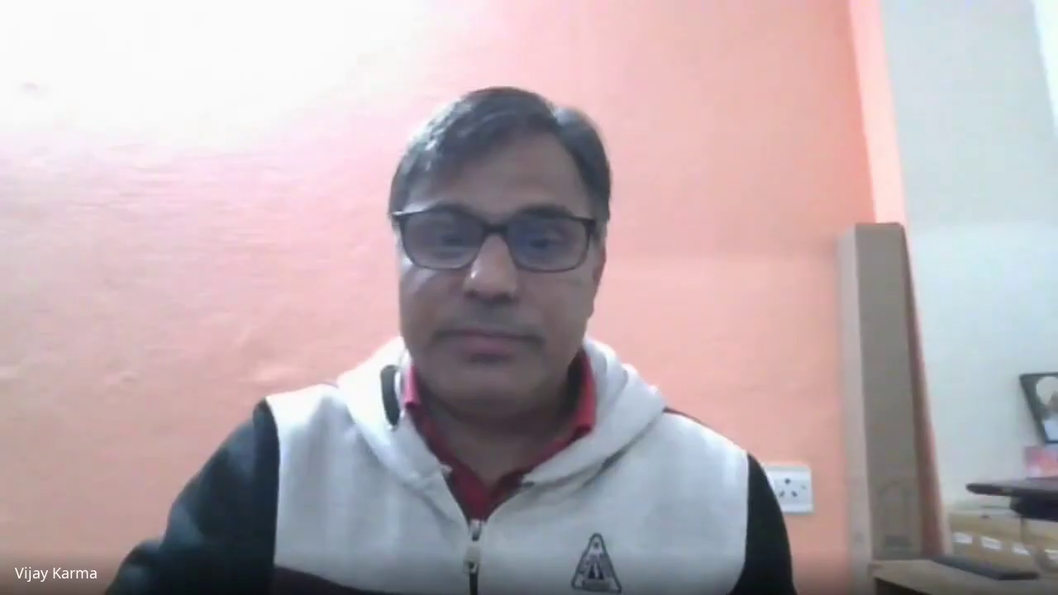